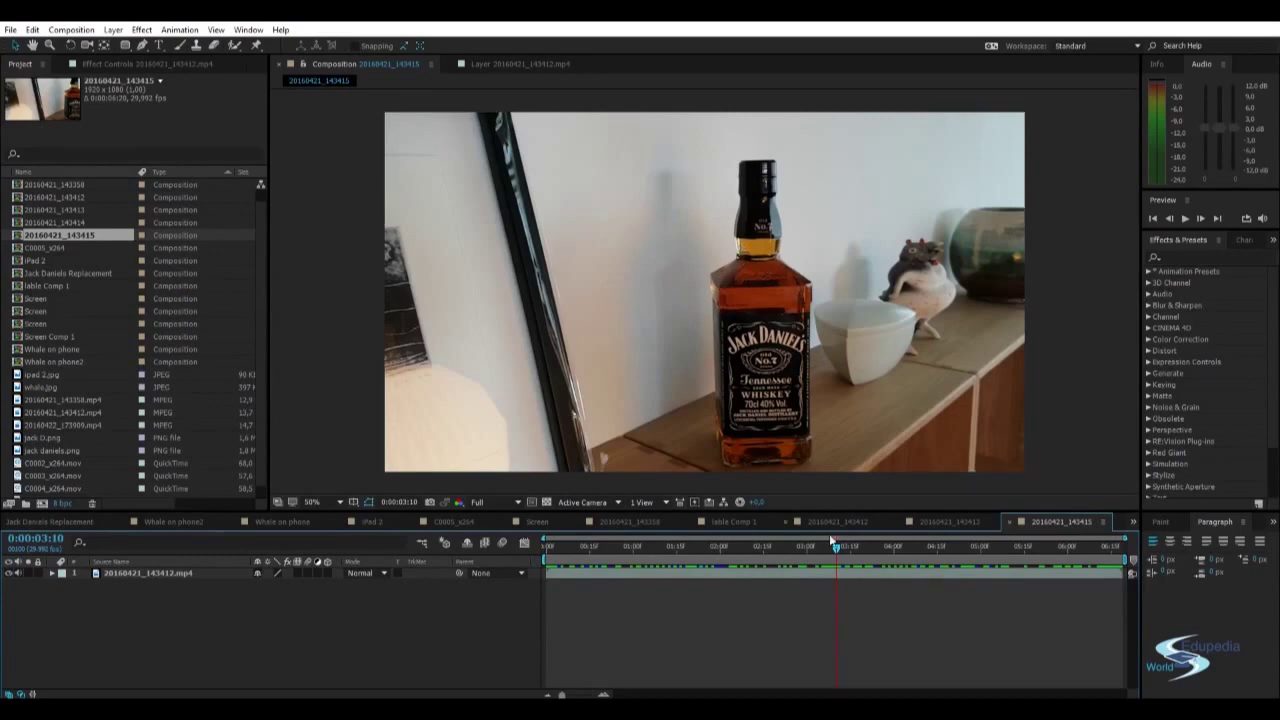
- Preview the bottle footage to its end, then trim the composition to the work area
{"action": "key", "text": "space"}
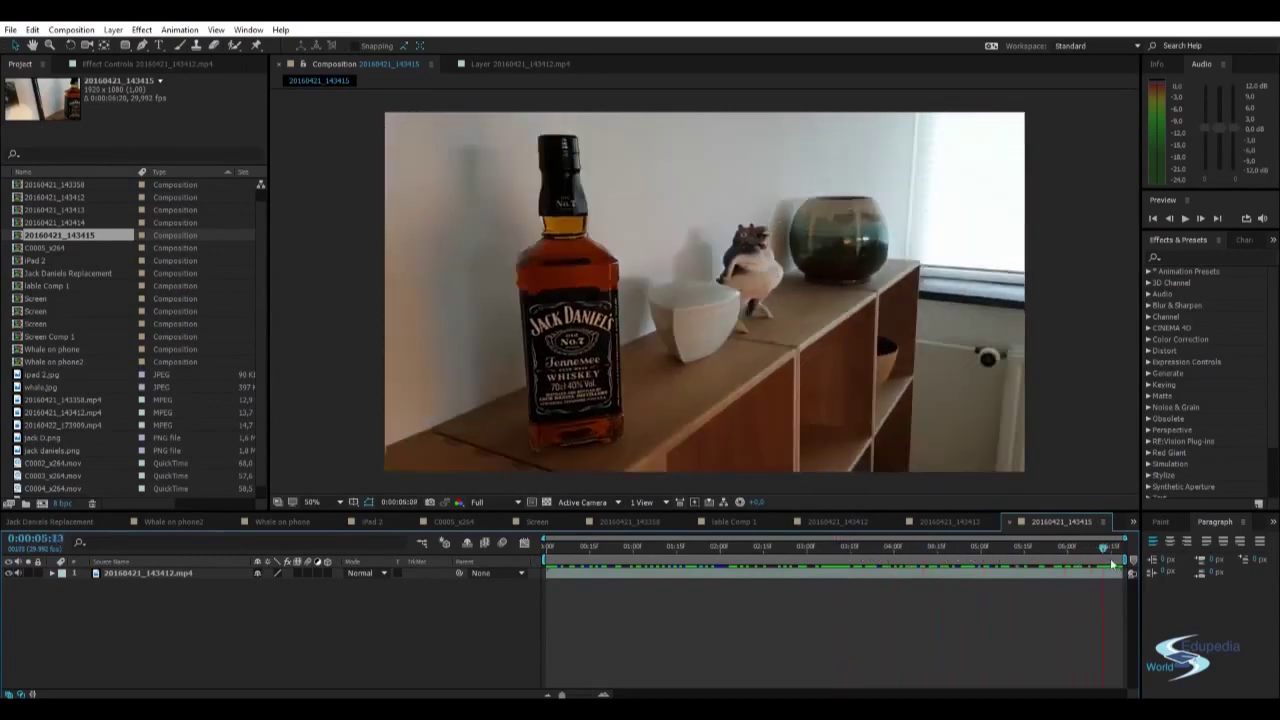
{"action": "mouse_move", "coordinate": [995, 546]}
{"action": "left_mouse_down"}
{"action": "mouse_move", "coordinate": [551, 546]}
{"action": "mouse_move", "coordinate": [675, 548]}
{"action": "left_mouse_up"}
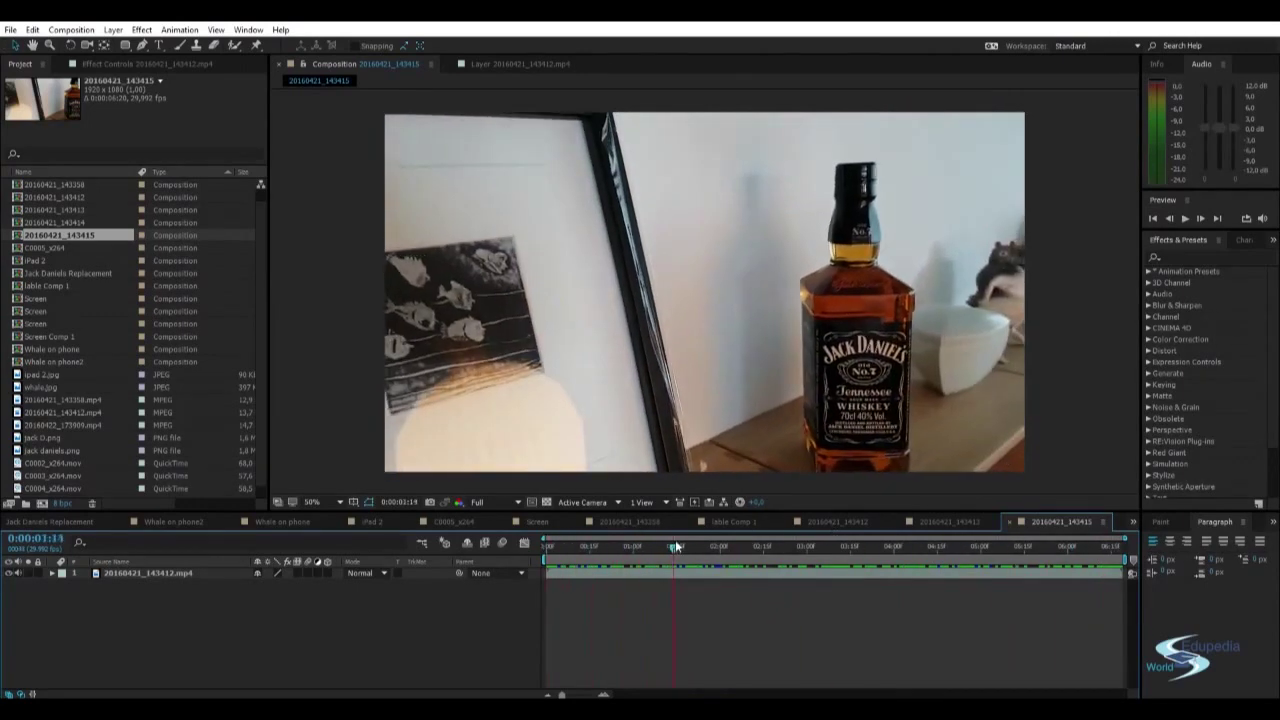
{"action": "mouse_move", "coordinate": [675, 549]}
{"action": "left_mouse_down"}
{"action": "mouse_move", "coordinate": [1043, 546]}
{"action": "mouse_move", "coordinate": [1133, 568]}
{"action": "left_mouse_up"}
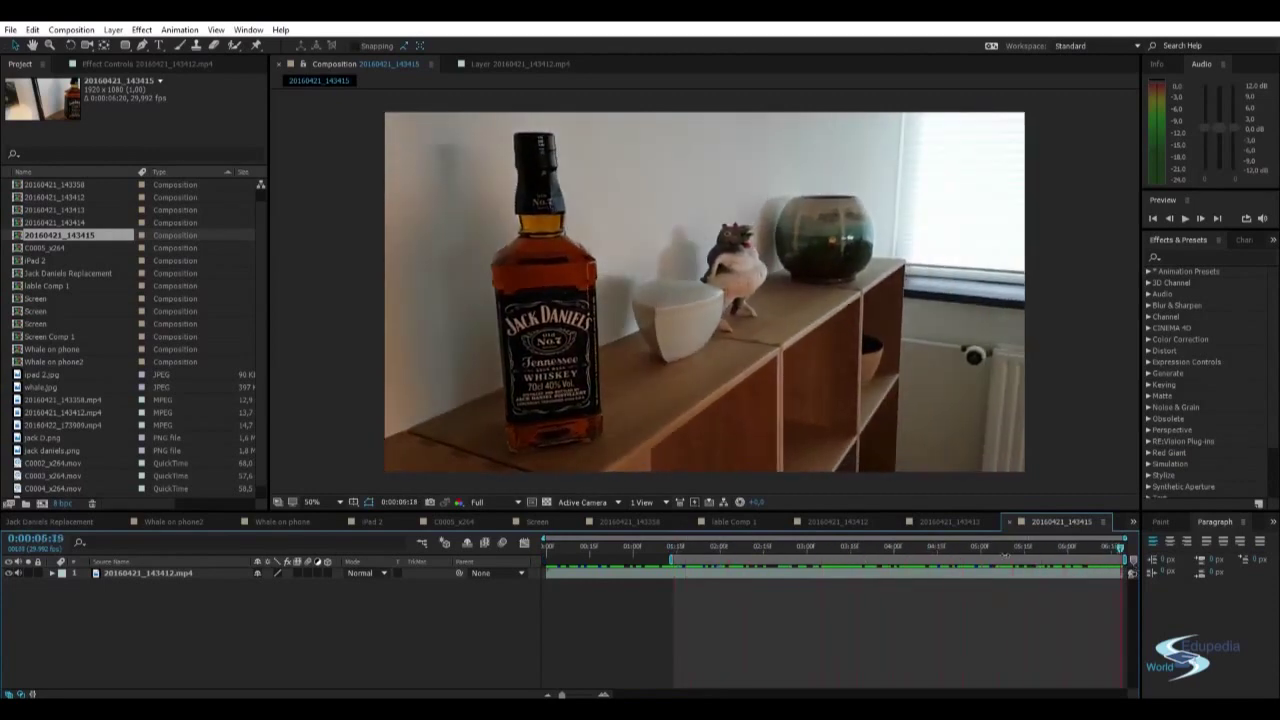
{"action": "right_click", "coordinate": [1003, 551]}
{"action": "left_click", "coordinate": [1070, 593]}
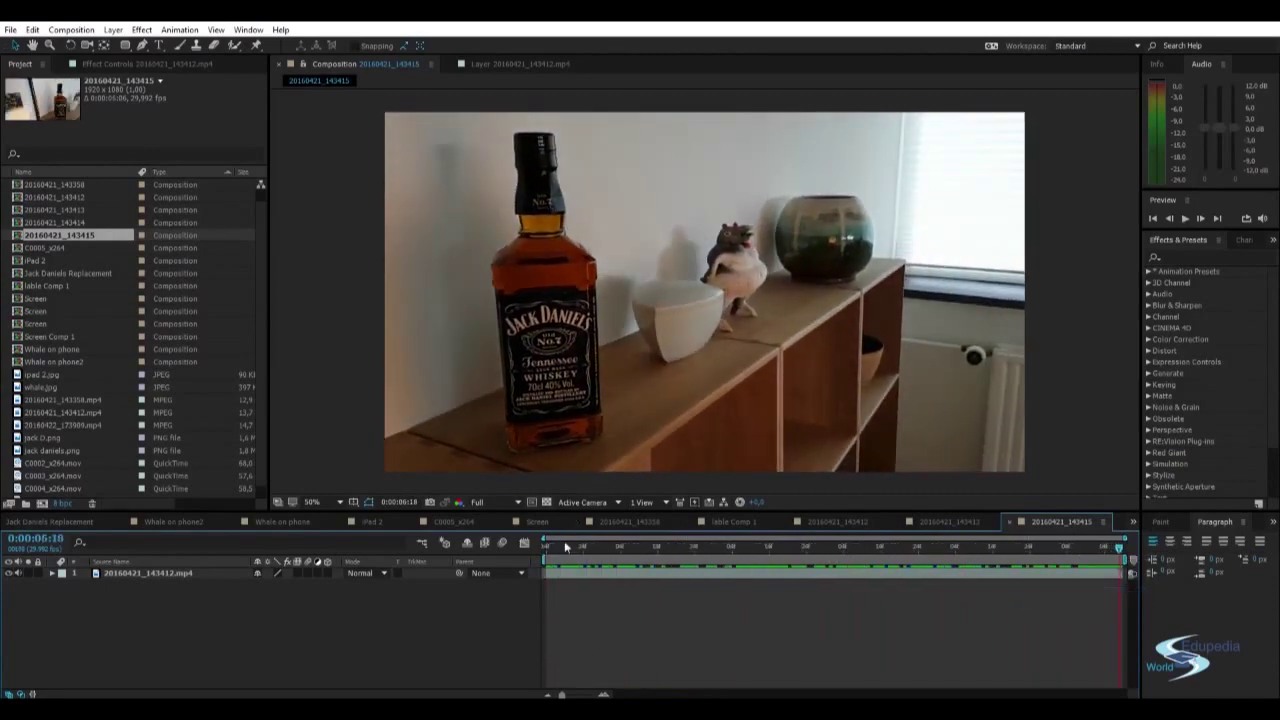
- Rename the video layer to 'Footage'
{"action": "mouse_move", "coordinate": [566, 546]}
{"action": "left_mouse_down"}
{"action": "mouse_move", "coordinate": [545, 548]}
{"action": "mouse_move", "coordinate": [1081, 548]}
{"action": "mouse_move", "coordinate": [1063, 560]}
{"action": "left_mouse_up"}
{"action": "left_click", "coordinate": [134, 577]}
{"action": "key", "text": "Return"}
{"action": "type", "text": "Footage"}
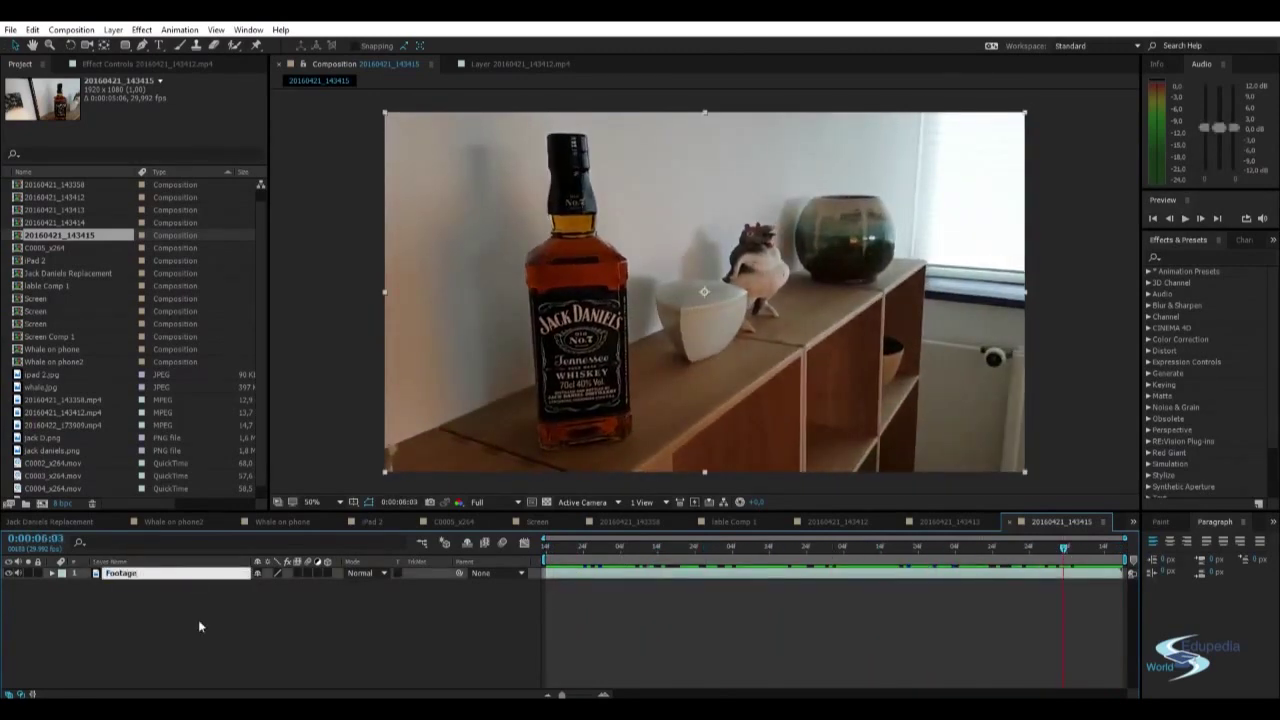
{"action": "left_click", "coordinate": [198, 626]}
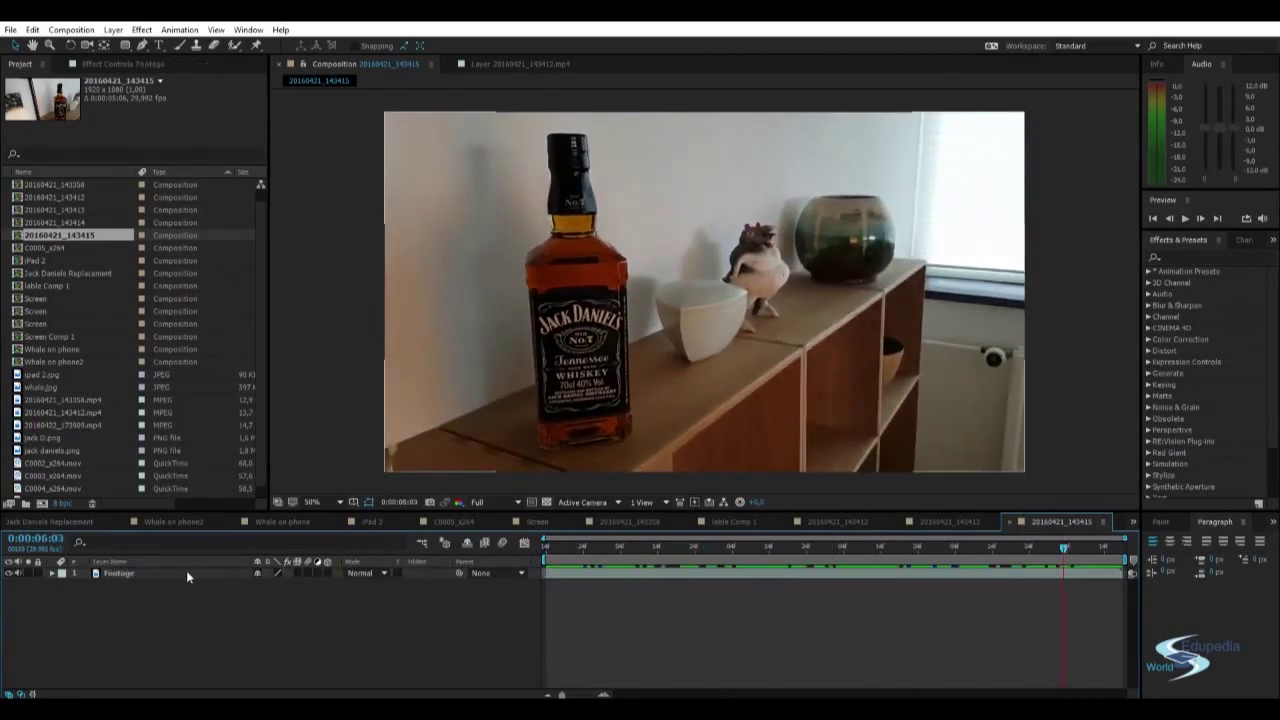
- Send the Footage layer to Mocha AE with Animation > Track in mocha AE
{"action": "left_click", "coordinate": [186, 572]}
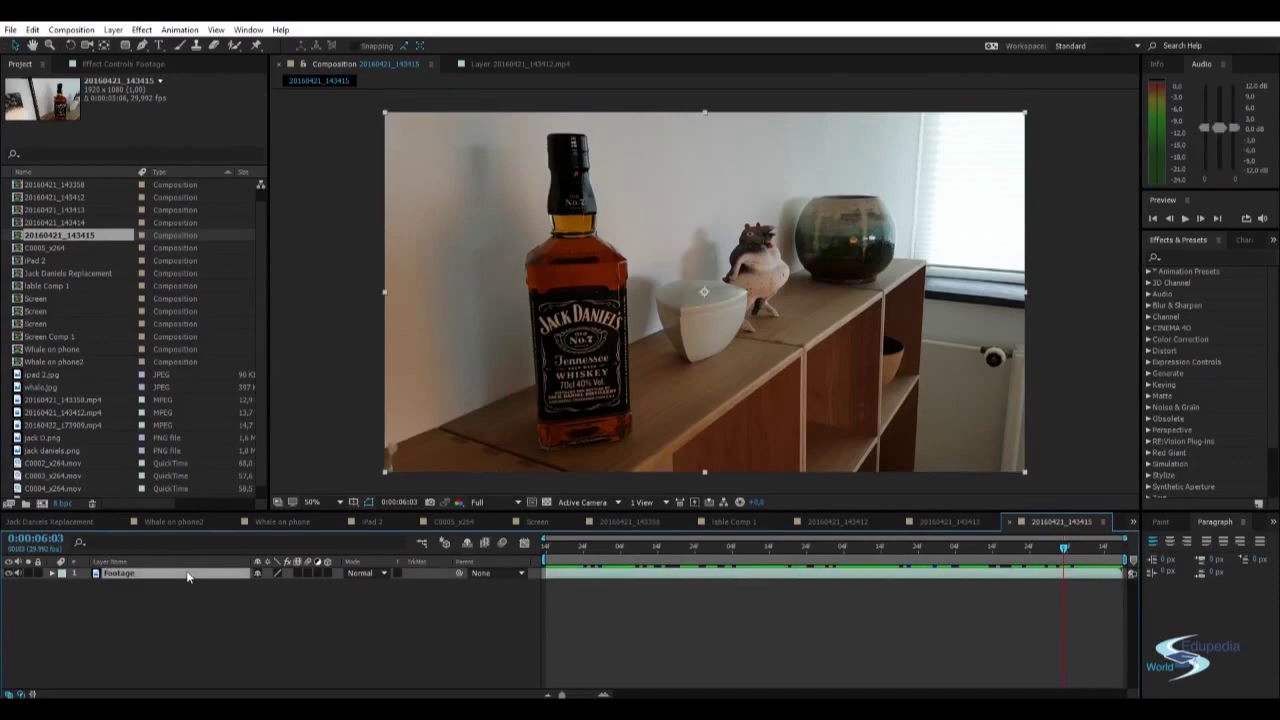
{"action": "left_click", "coordinate": [180, 30]}
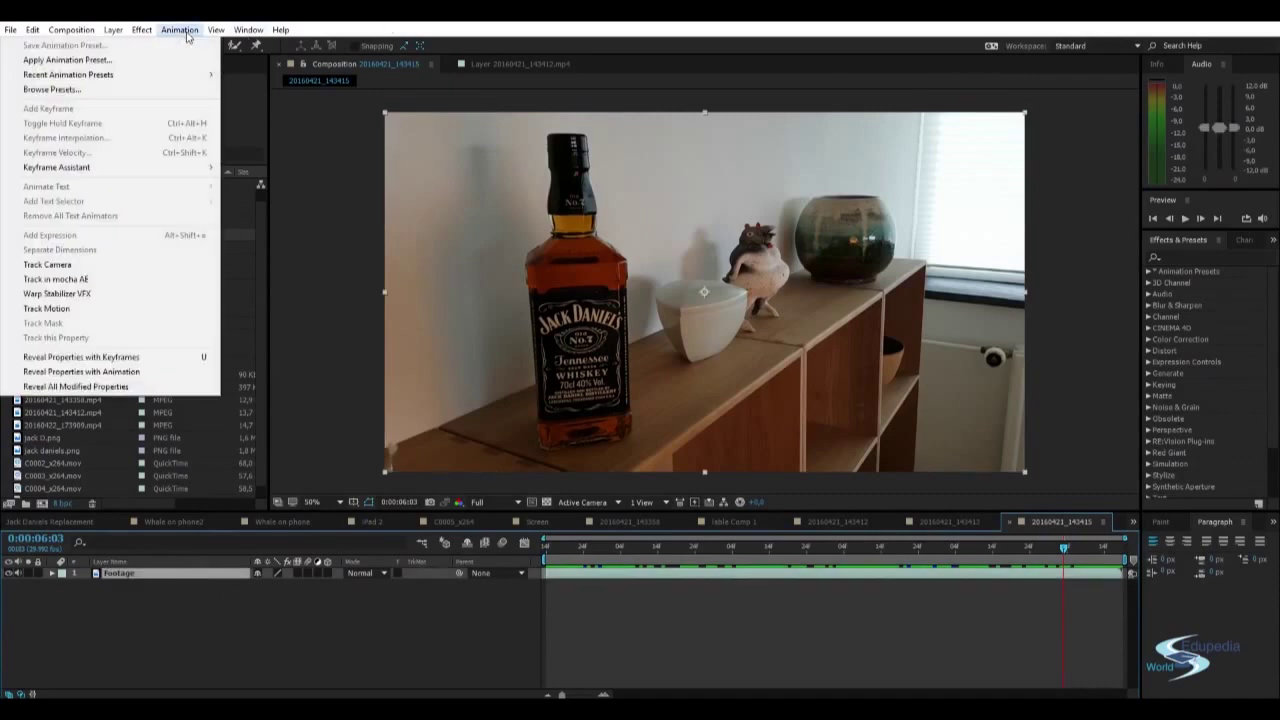
{"action": "left_click", "coordinate": [127, 286]}
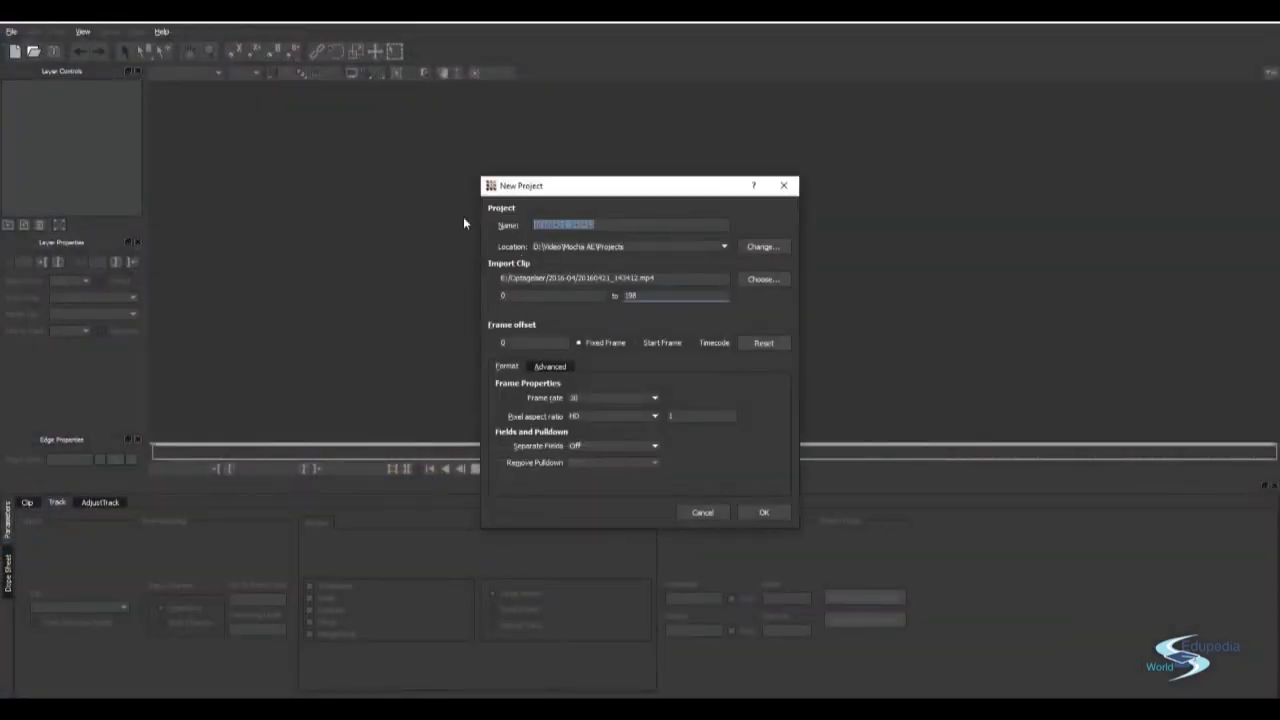
- Create the Mocha project 'Masking in Mocha AE' with the bottle clip loaded
{"action": "type", "text": "Mask"}
{"action": "type", "text": "ing in Moc"}
{"action": "type", "text": "ha AE"}
{"action": "left_click", "coordinate": [761, 514]}
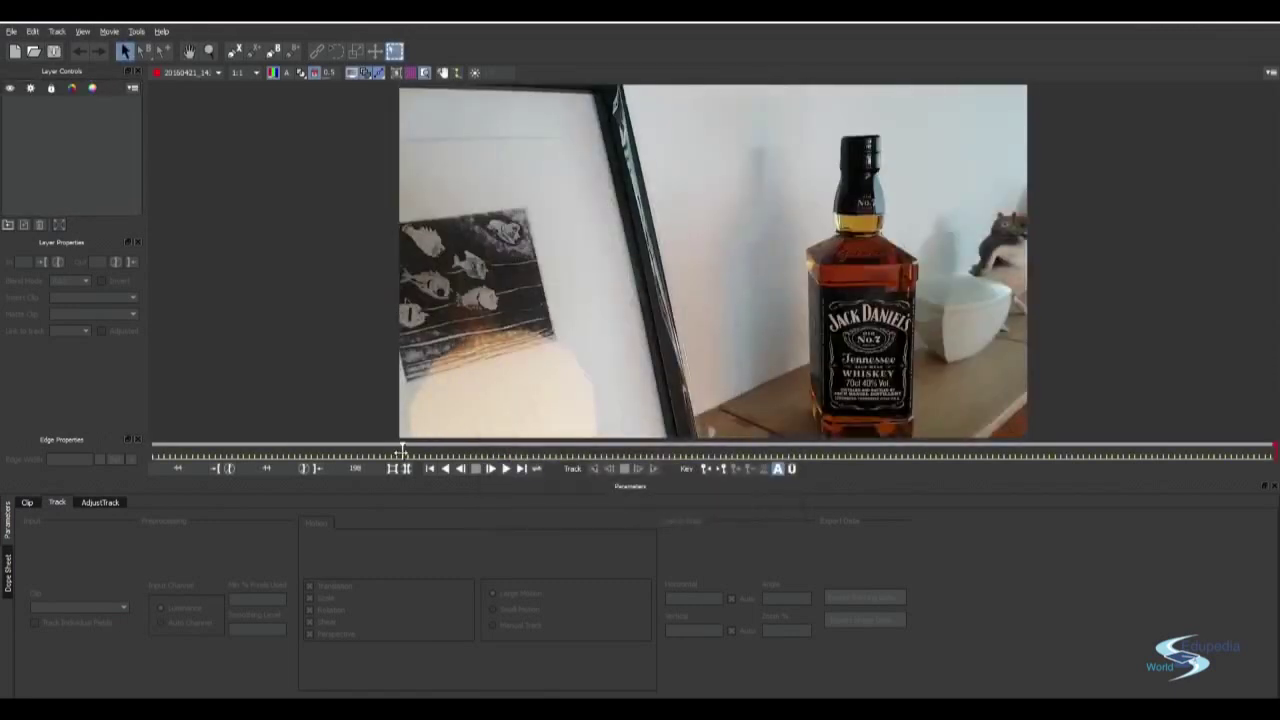
- Select the Create Bezier Layer tool and zoom in on the bottle's neck and shoulders
{"action": "mouse_move", "coordinate": [401, 451]}
{"action": "left_mouse_down"}
{"action": "mouse_move", "coordinate": [1274, 448]}
{"action": "mouse_move", "coordinate": [411, 452]}
{"action": "left_mouse_up"}
{"action": "left_click", "coordinate": [234, 51]}
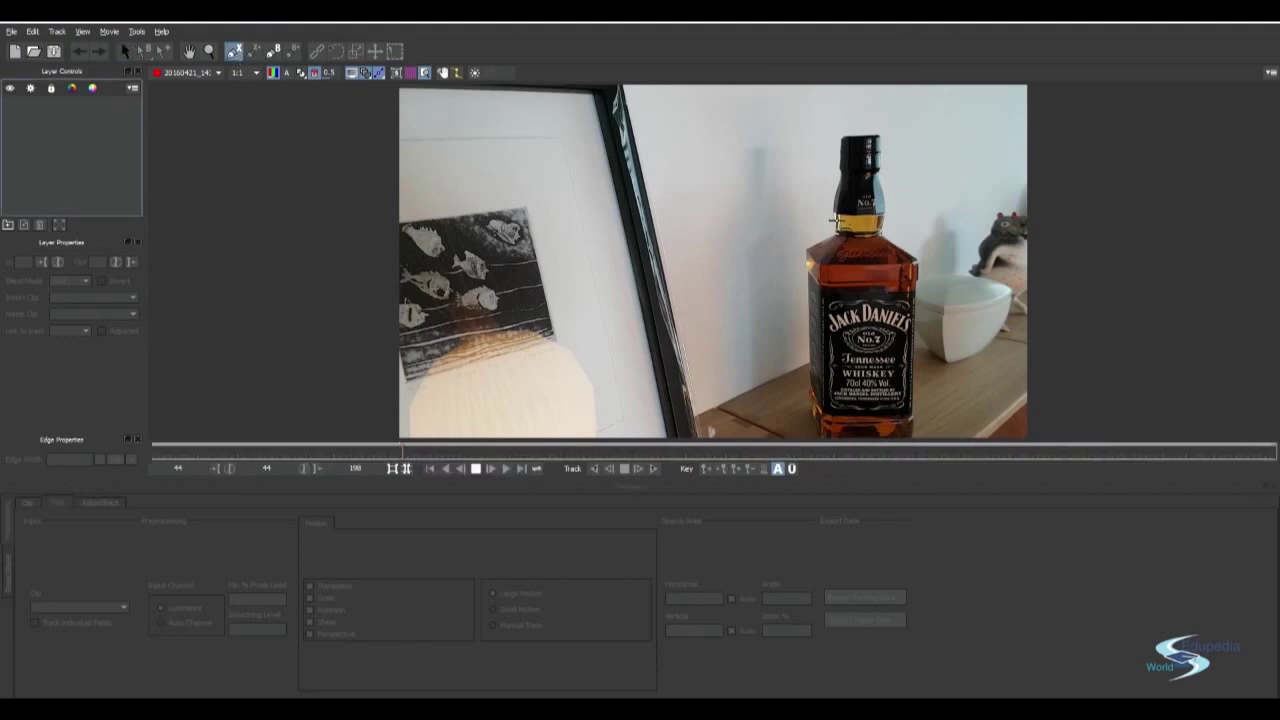
{"action": "scroll", "coordinate": [833, 218], "scroll_direction": "up", "scroll_amount": 3}
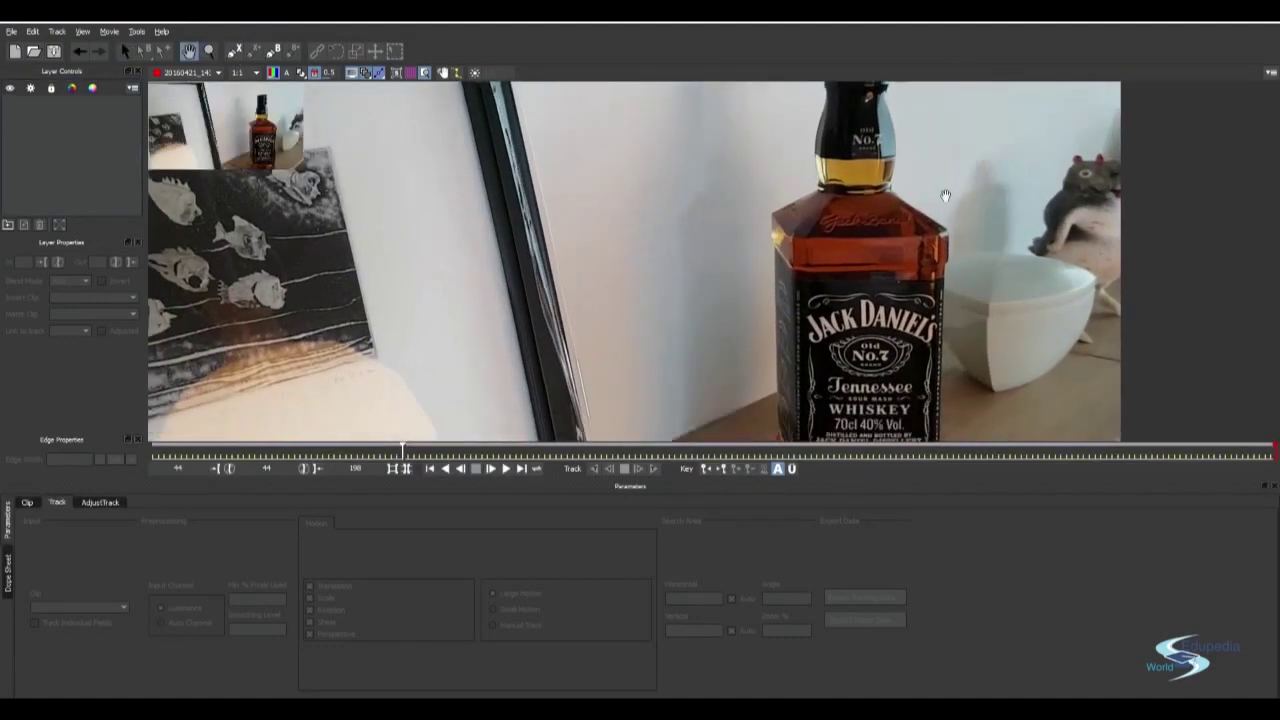
{"action": "left_click_drag", "start_coordinate": [925, 245], "coordinate": [732, 290]}
{"action": "scroll", "coordinate": [732, 290], "scroll_direction": "up", "scroll_amount": 2}
{"action": "scroll", "coordinate": [766, 209], "scroll_direction": "up", "scroll_amount": 1}
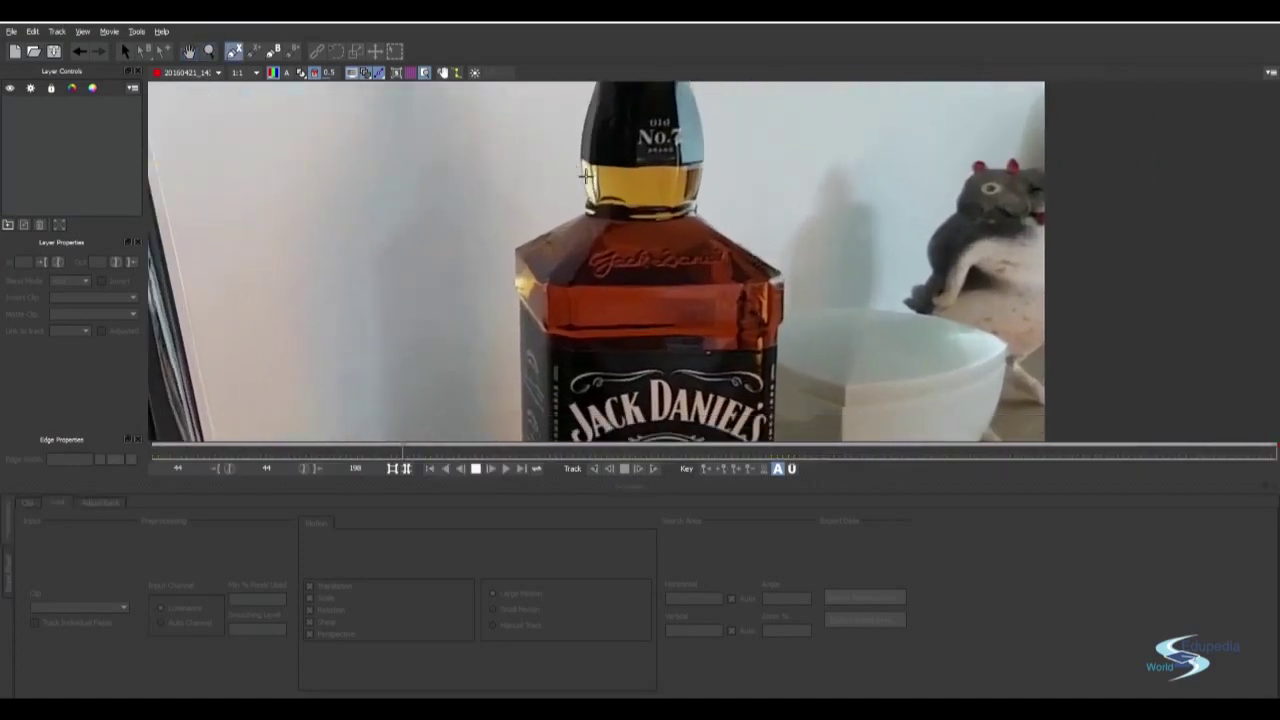
- Outline the bottle's neck and shoulders with a closed bezier spline
{"action": "left_click", "coordinate": [587, 148]}
{"action": "left_click", "coordinate": [606, 215]}
{"action": "left_click", "coordinate": [527, 249]}
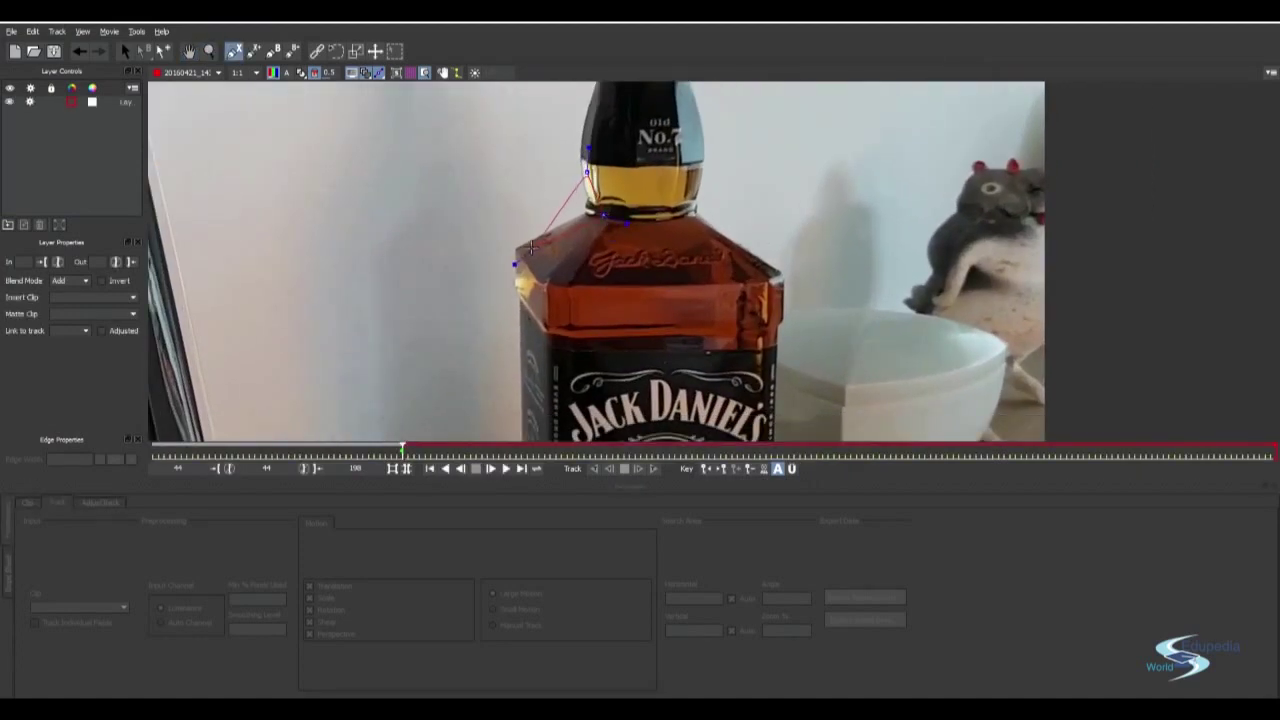
{"action": "left_click_drag", "start_coordinate": [520, 284], "coordinate": [499, 294]}
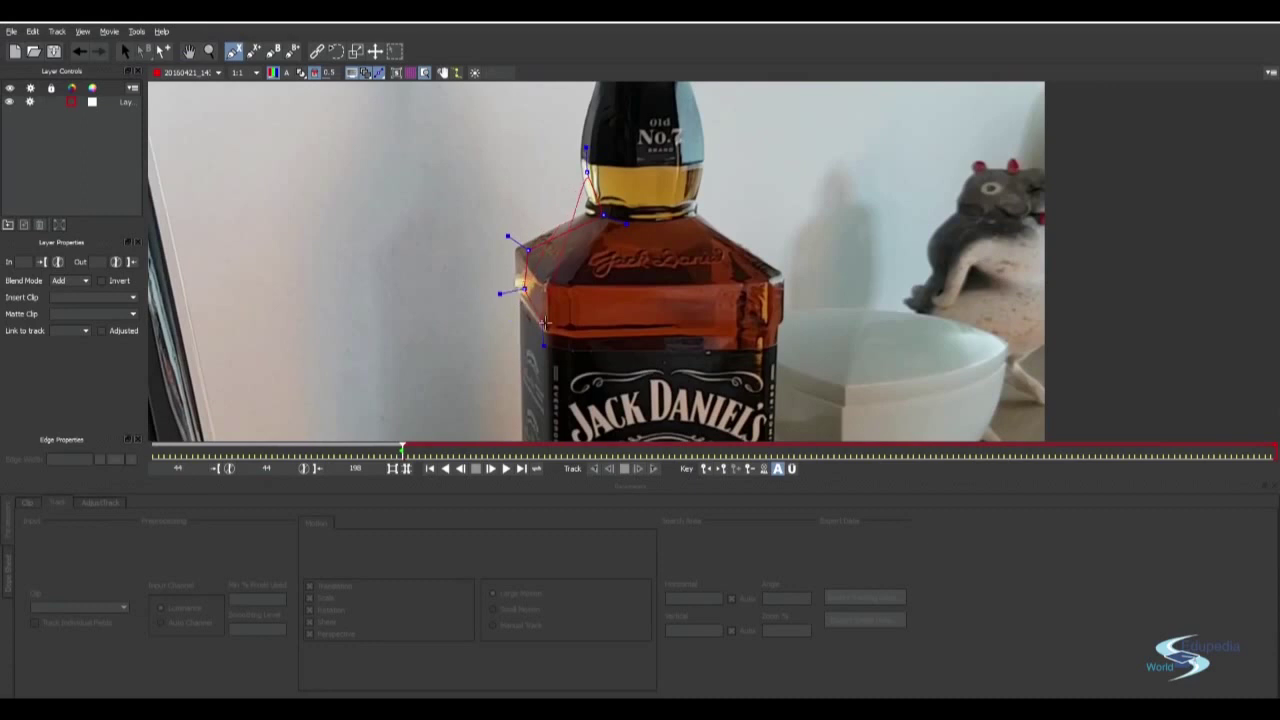
{"action": "left_click_drag", "start_coordinate": [772, 340], "coordinate": [787, 357]}
{"action": "left_click_drag", "start_coordinate": [778, 281], "coordinate": [799, 270]}
{"action": "left_click_drag", "start_coordinate": [697, 216], "coordinate": [709, 207]}
{"action": "left_click_drag", "start_coordinate": [700, 160], "coordinate": [721, 169]}
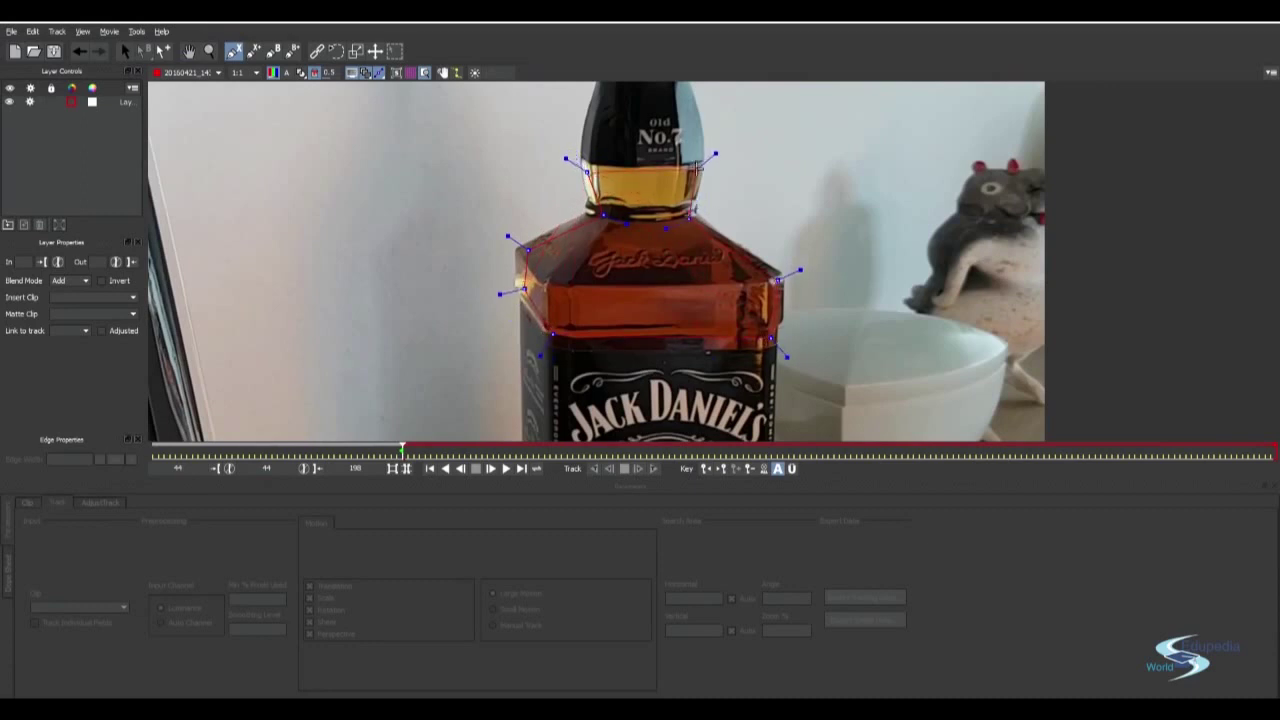
{"action": "right_click", "coordinate": [744, 177]}
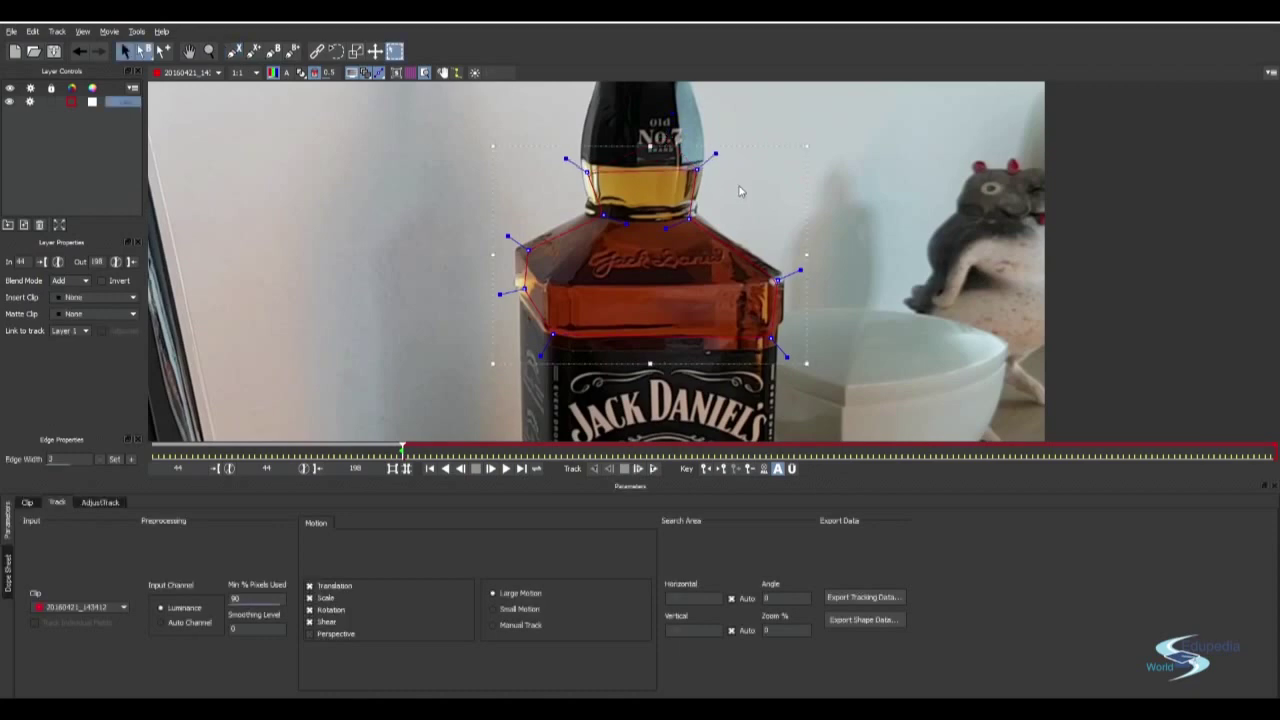
- Zoom the view back out and start tracking the neck shape forward
{"action": "key", "text": "z"}
{"action": "scroll", "coordinate": [740, 195], "scroll_direction": "down", "scroll_amount": 2}
{"action": "scroll", "coordinate": [725, 250], "scroll_direction": "down", "scroll_amount": 2}
{"action": "scroll", "coordinate": [710, 315], "scroll_direction": "down", "scroll_amount": 2}
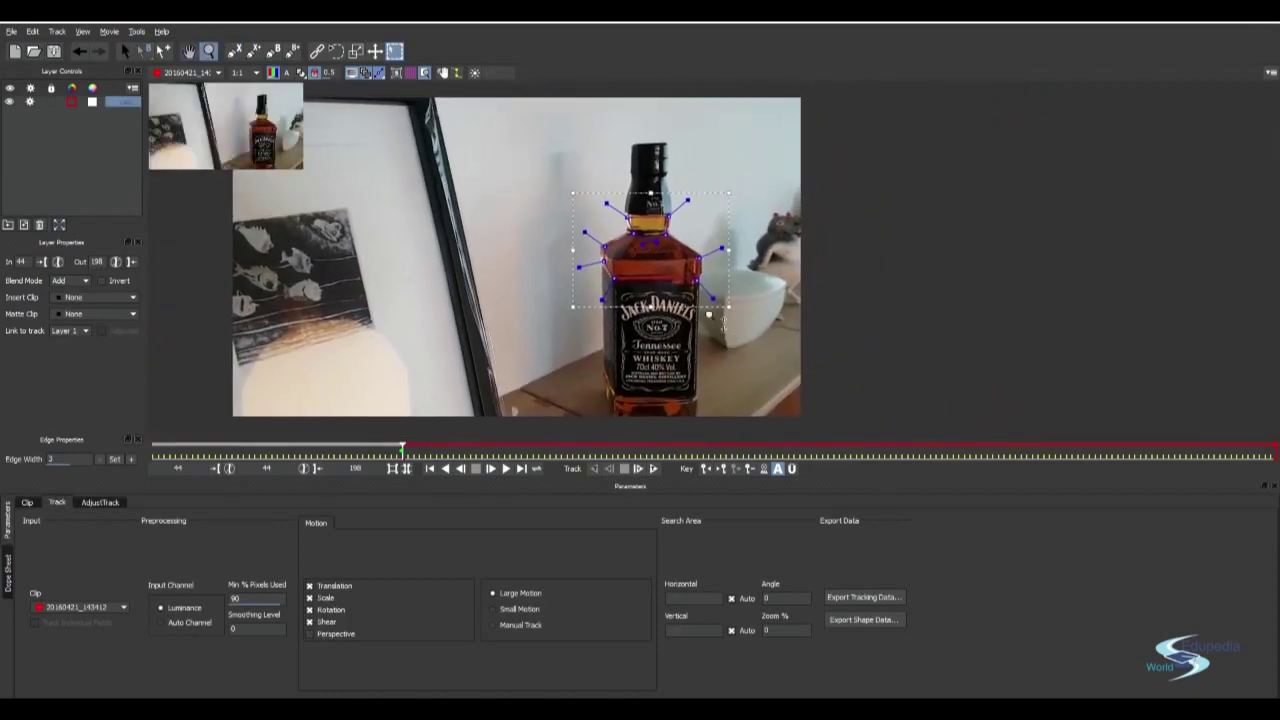
{"action": "scroll", "coordinate": [708, 315], "scroll_direction": "up", "scroll_amount": 2}
{"action": "scroll", "coordinate": [708, 315], "scroll_direction": "up", "scroll_amount": 2}
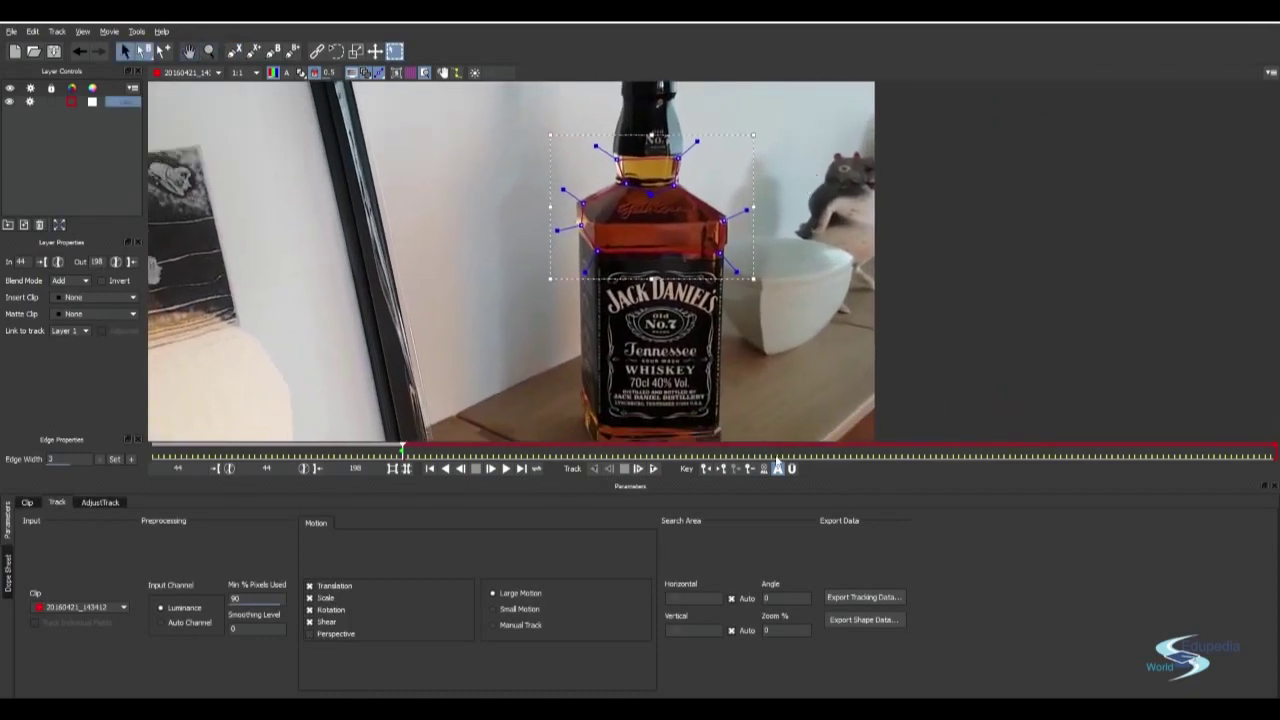
{"action": "left_click", "coordinate": [652, 468]}
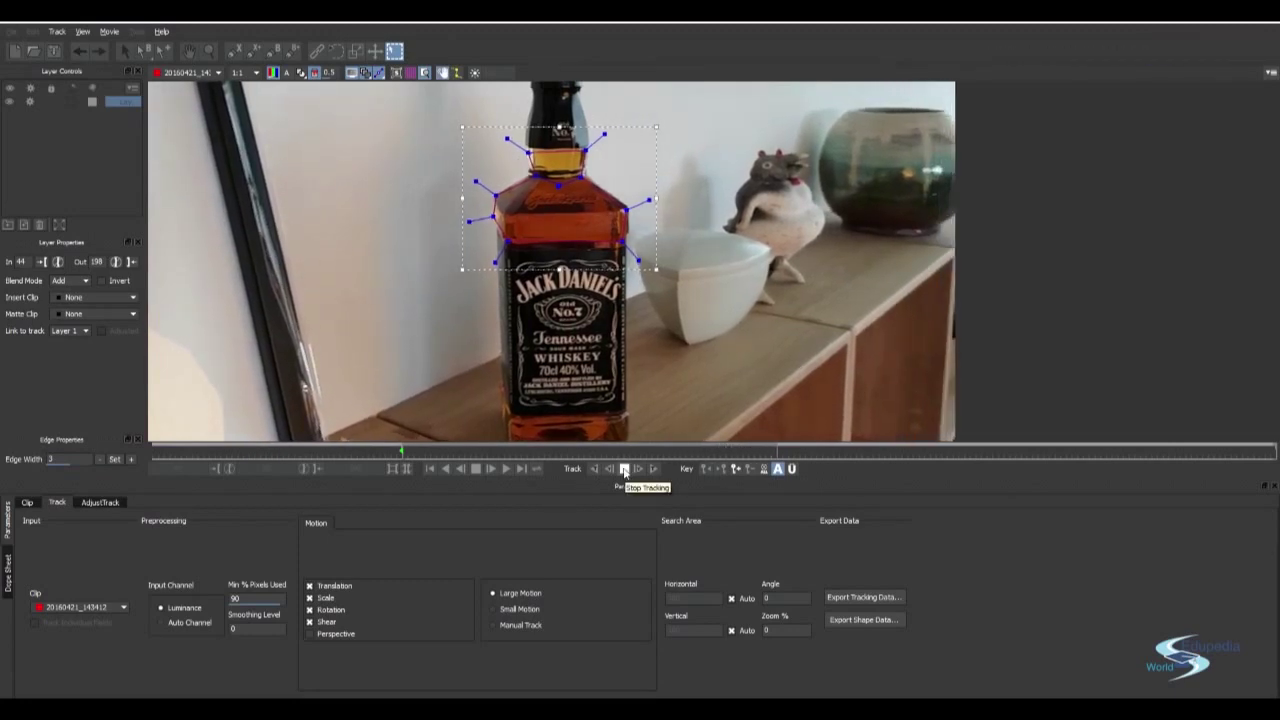
- Pause the track, refit the neck spline points to the bottle edges, and resume tracking
{"action": "left_click", "coordinate": [624, 469]}
{"action": "scroll", "coordinate": [507, 215], "scroll_direction": "up", "scroll_amount": 1}
{"action": "scroll", "coordinate": [507, 200], "scroll_direction": "up", "scroll_amount": 1}
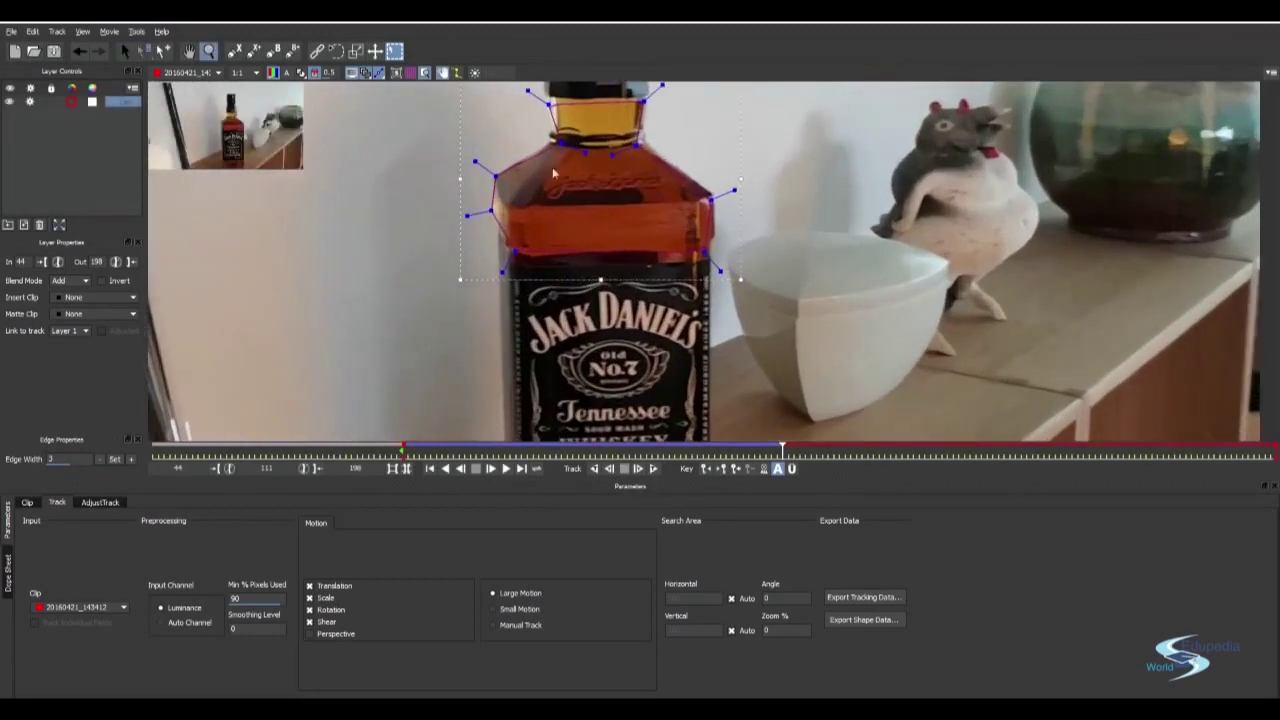
{"action": "left_click_drag", "start_coordinate": [497, 174], "coordinate": [500, 178]}
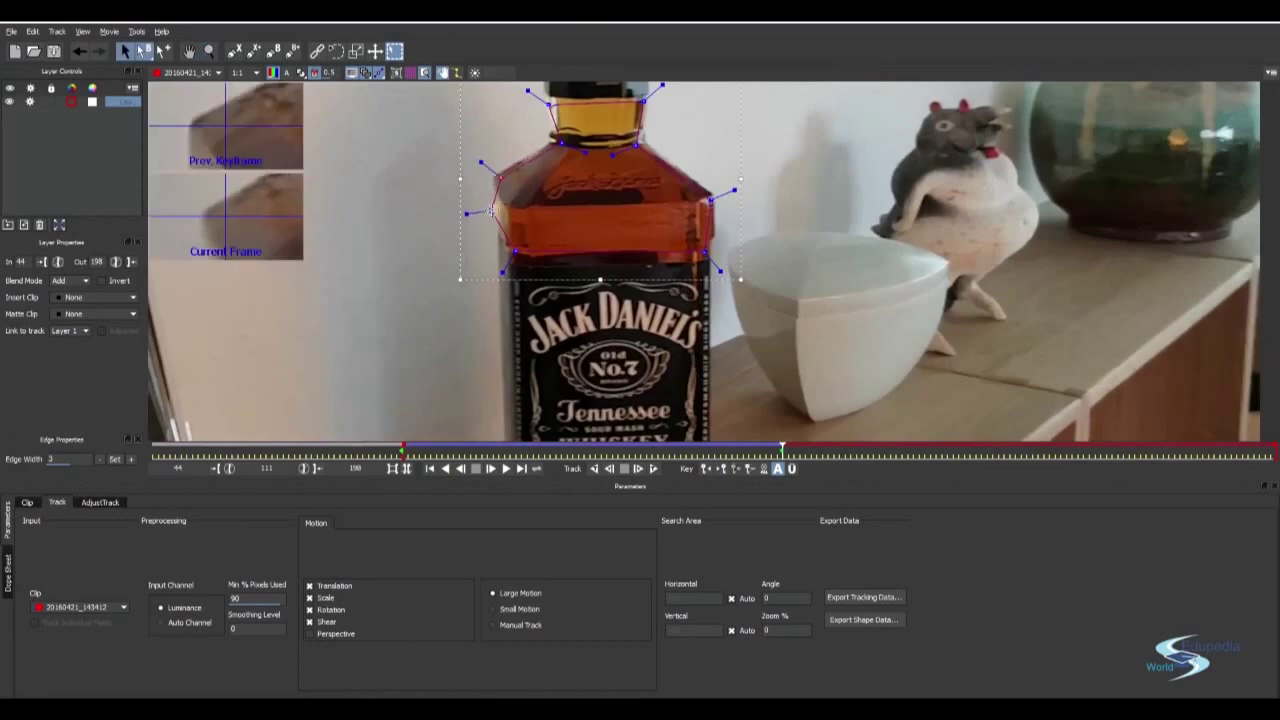
{"action": "scroll", "coordinate": [627, 204], "scroll_direction": "down", "scroll_amount": 2}
{"action": "scroll", "coordinate": [580, 175], "scroll_direction": "up", "scroll_amount": 1}
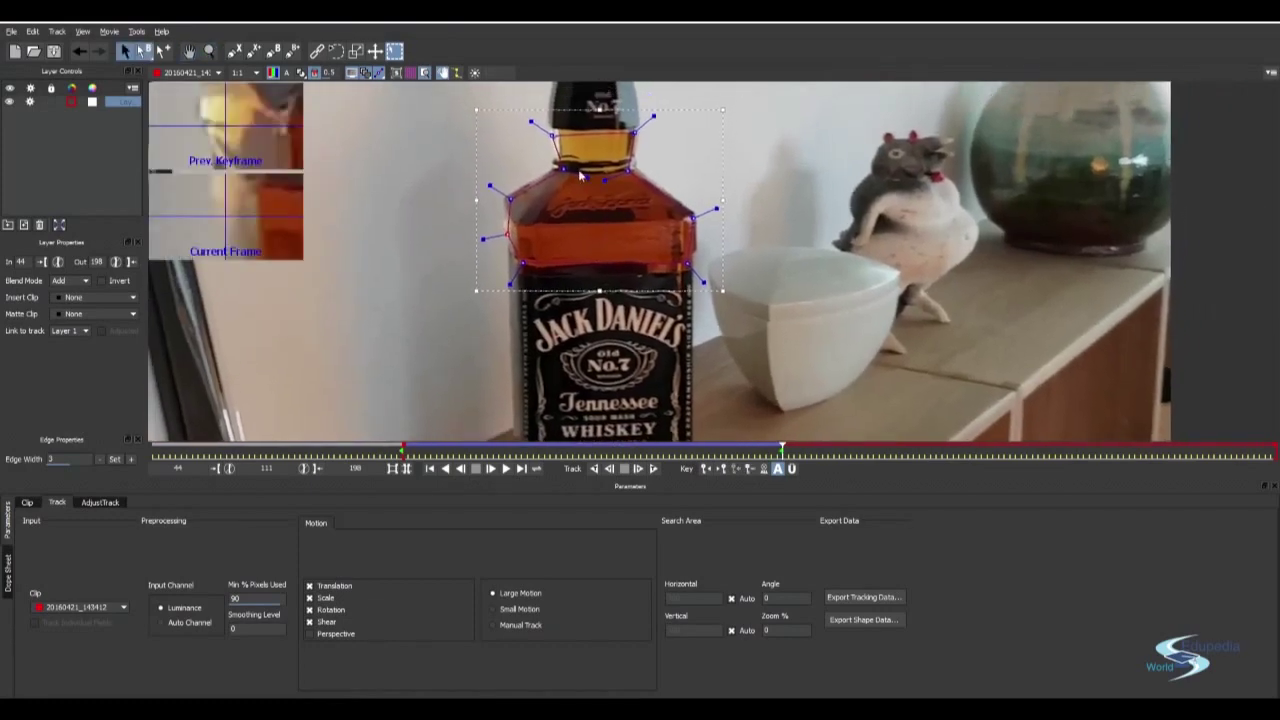
{"action": "left_click_drag", "start_coordinate": [566, 170], "coordinate": [555, 167]}
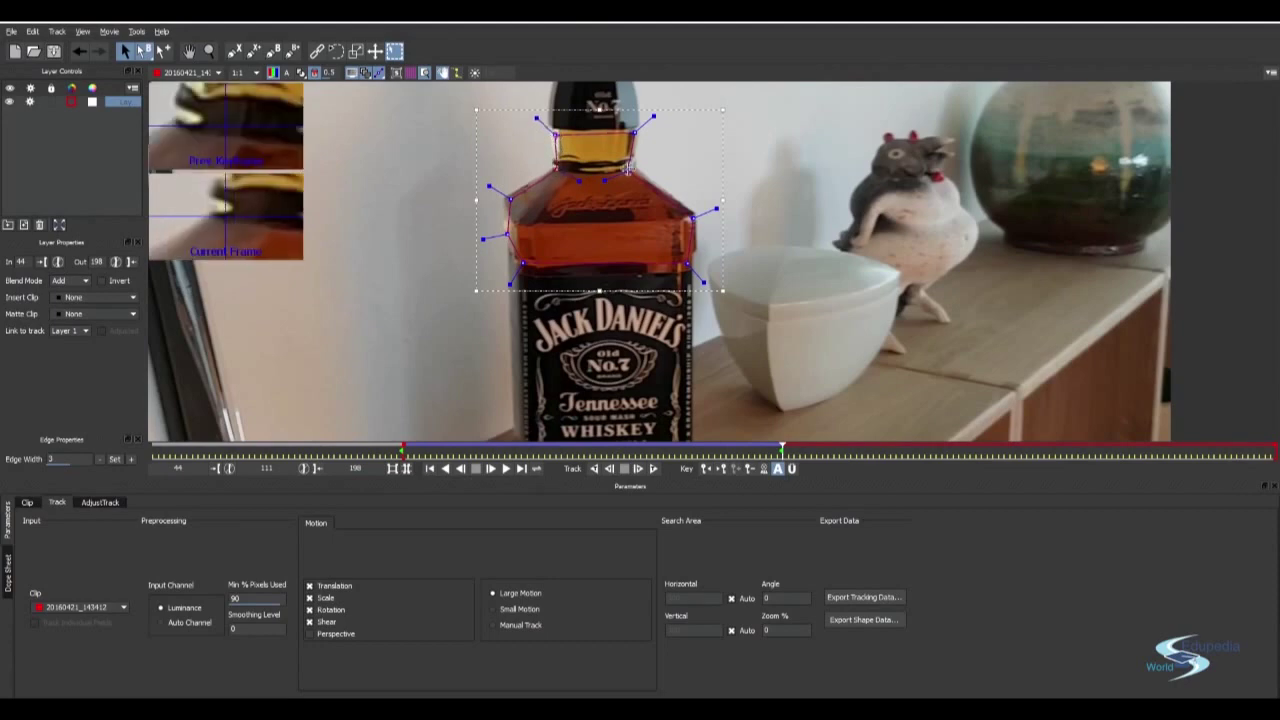
{"action": "scroll", "coordinate": [627, 172], "scroll_direction": "down", "scroll_amount": 1}
{"action": "scroll", "coordinate": [631, 168], "scroll_direction": "up", "scroll_amount": 1}
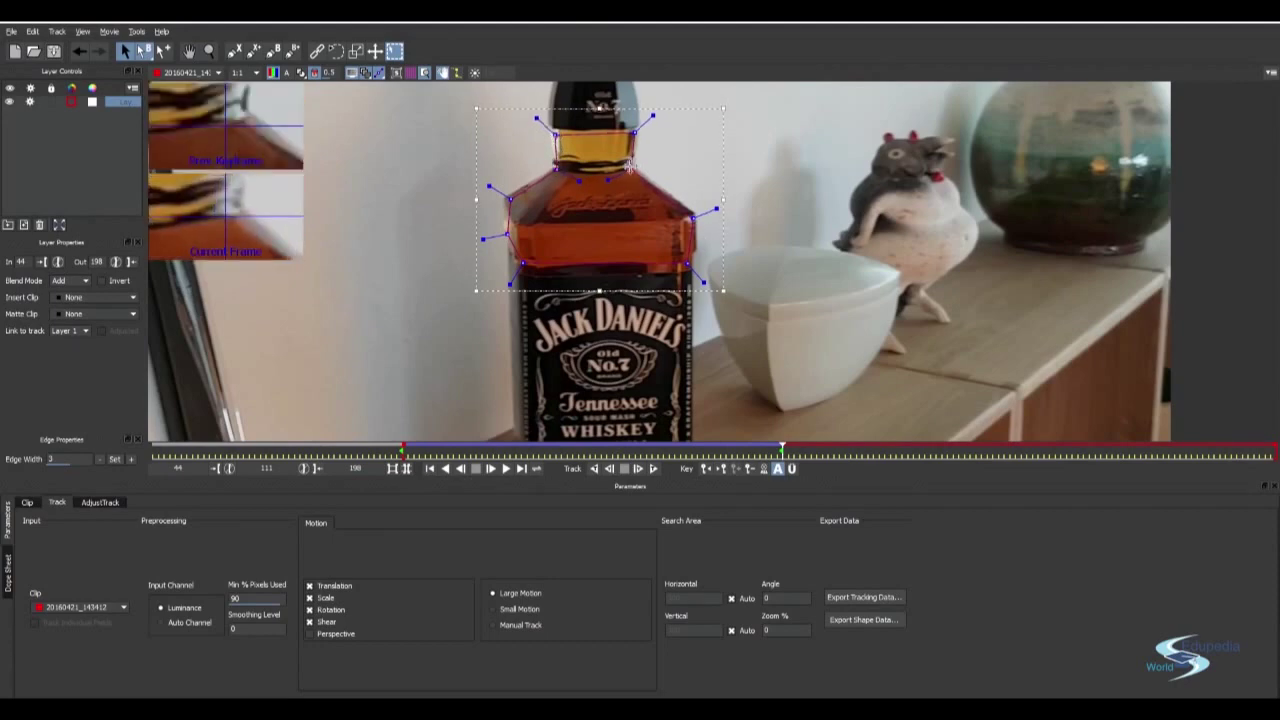
{"action": "left_click_drag", "start_coordinate": [652, 117], "coordinate": [648, 117]}
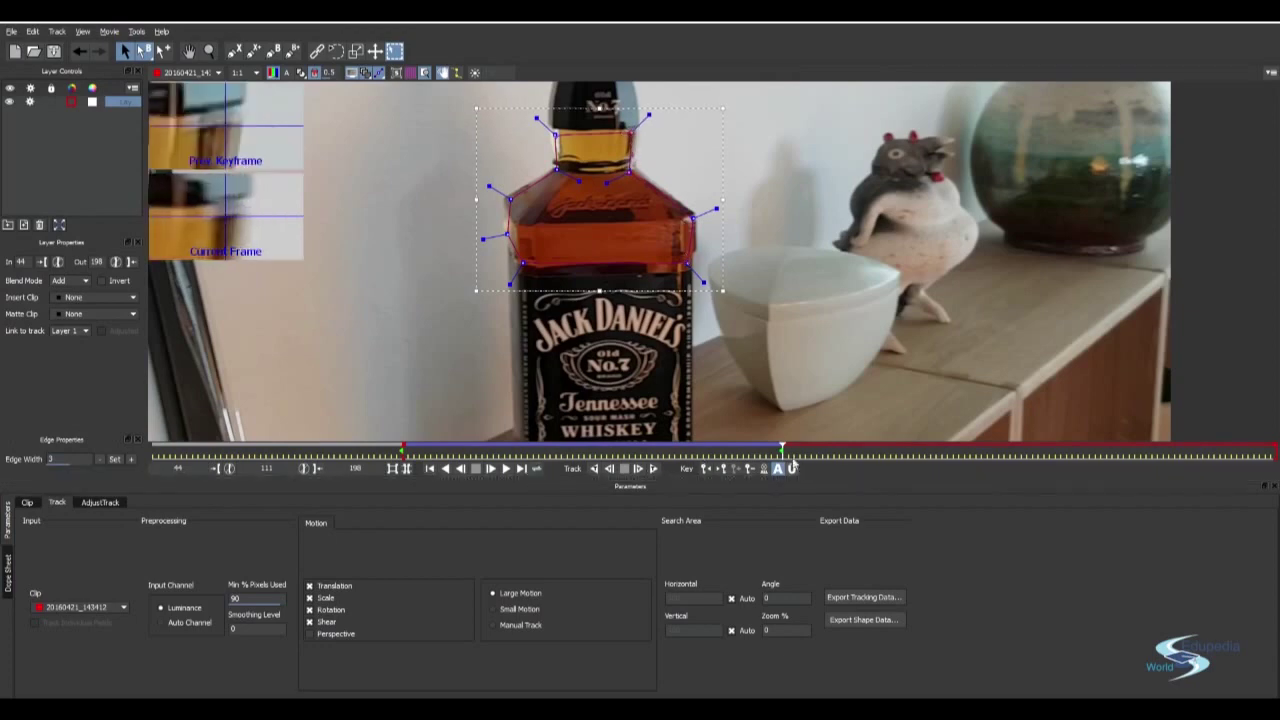
{"action": "left_click", "coordinate": [652, 468]}
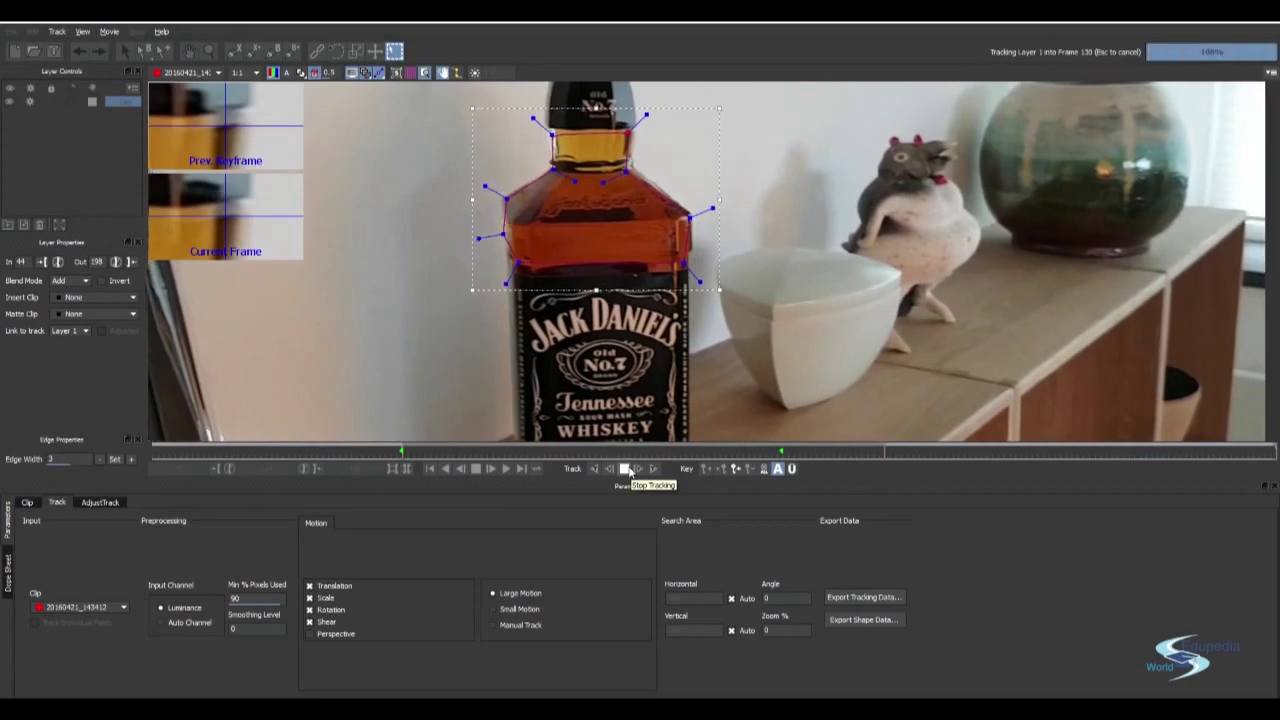
- Correct drifting shoulder points and track the neck shape through to the clip's end
{"action": "left_click", "coordinate": [626, 468]}
{"action": "left_click_drag", "start_coordinate": [517, 262], "coordinate": [512, 203]}
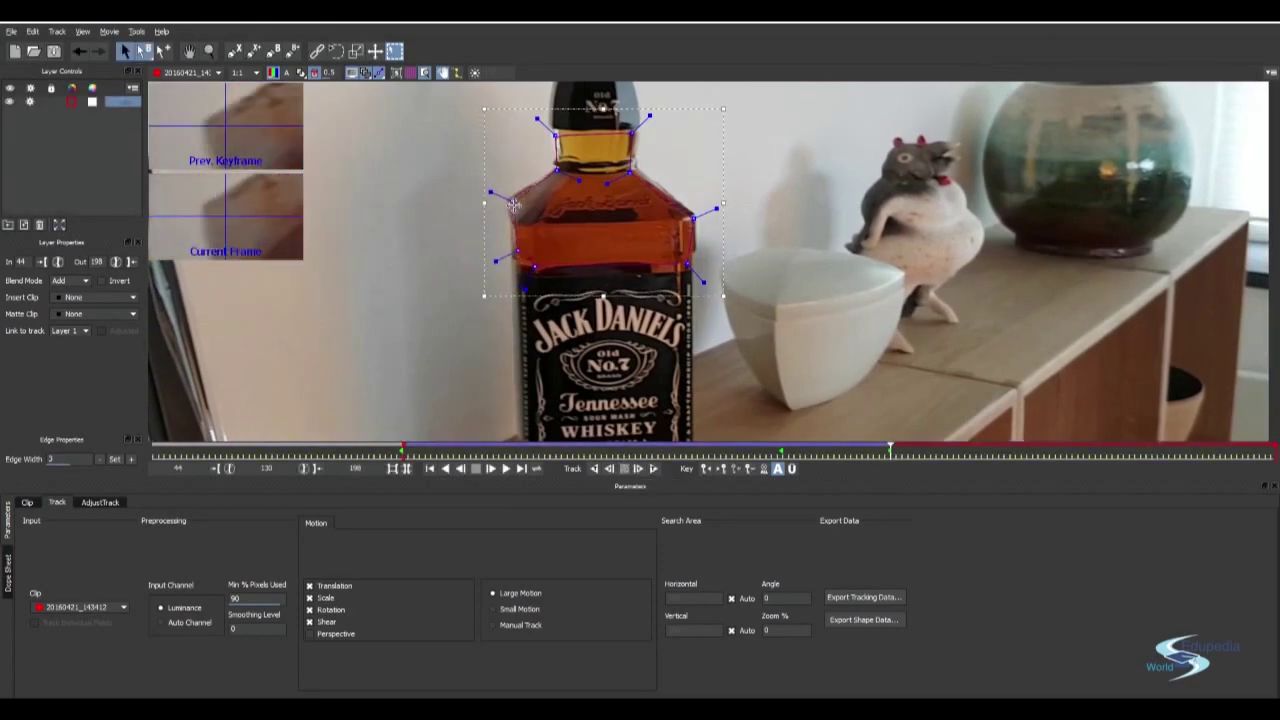
{"action": "left_click_drag", "start_coordinate": [690, 218], "coordinate": [687, 217]}
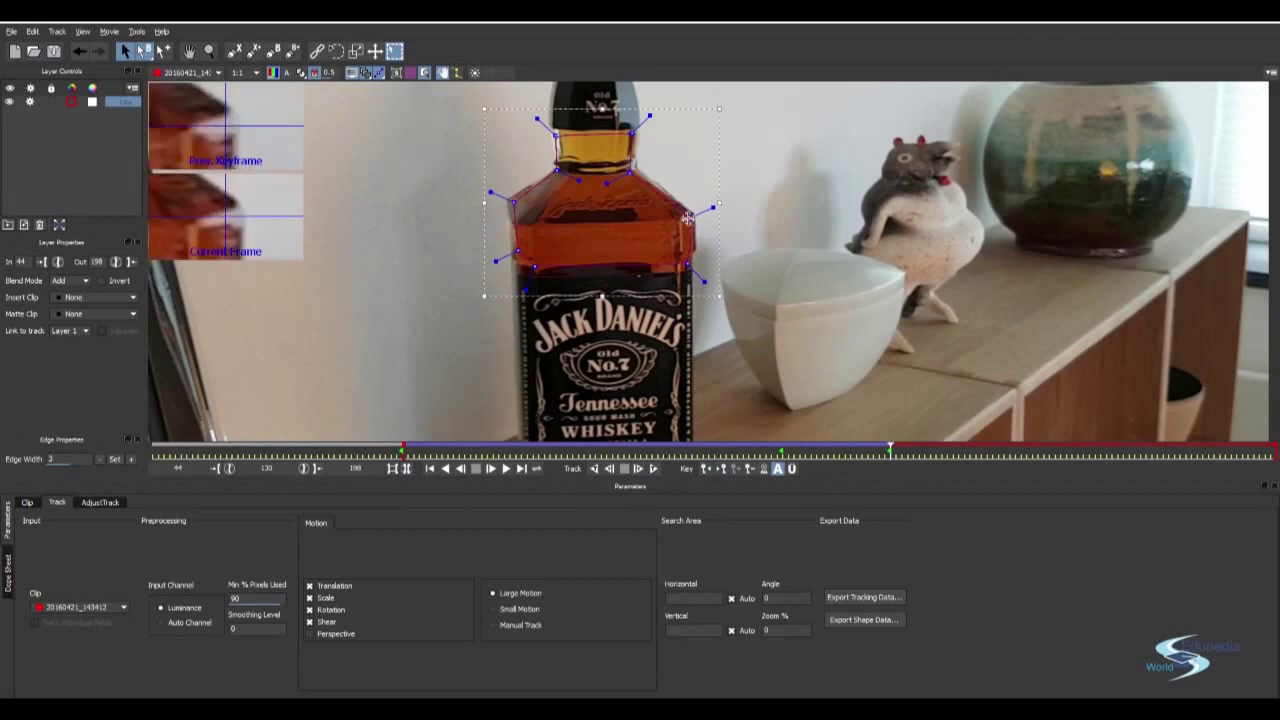
{"action": "left_click", "coordinate": [651, 468]}
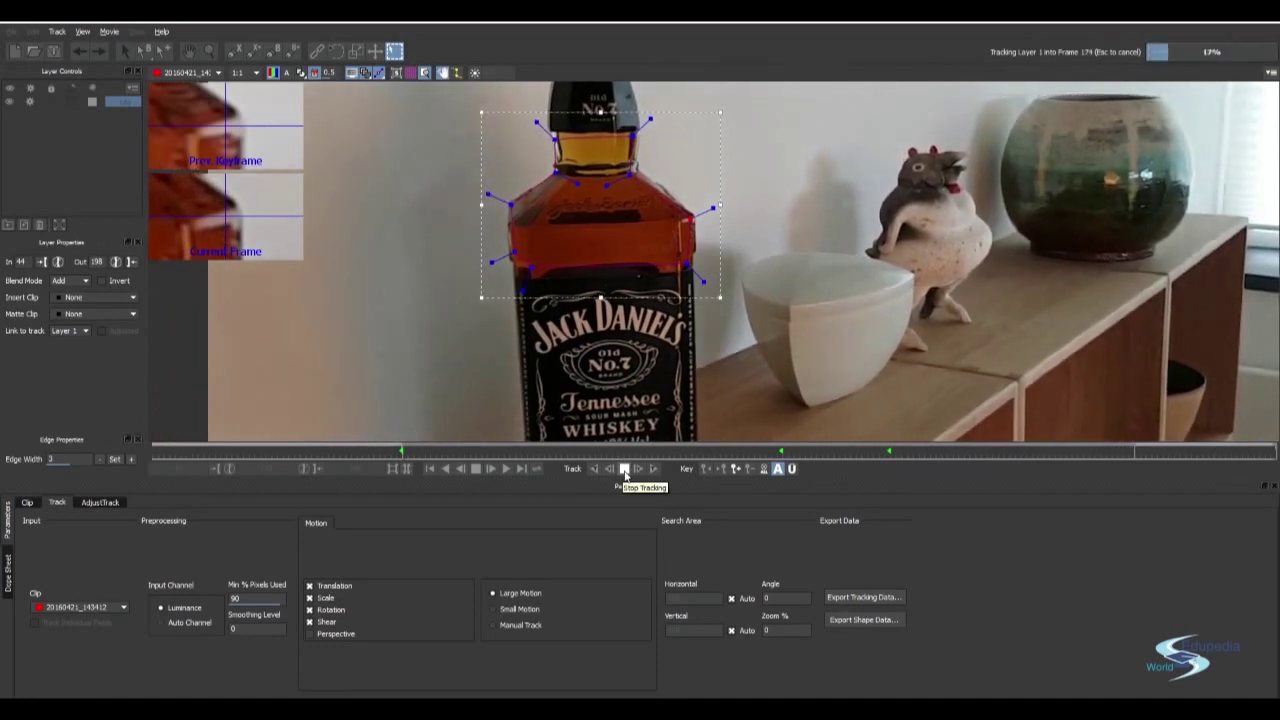
{"action": "left_click", "coordinate": [624, 469]}
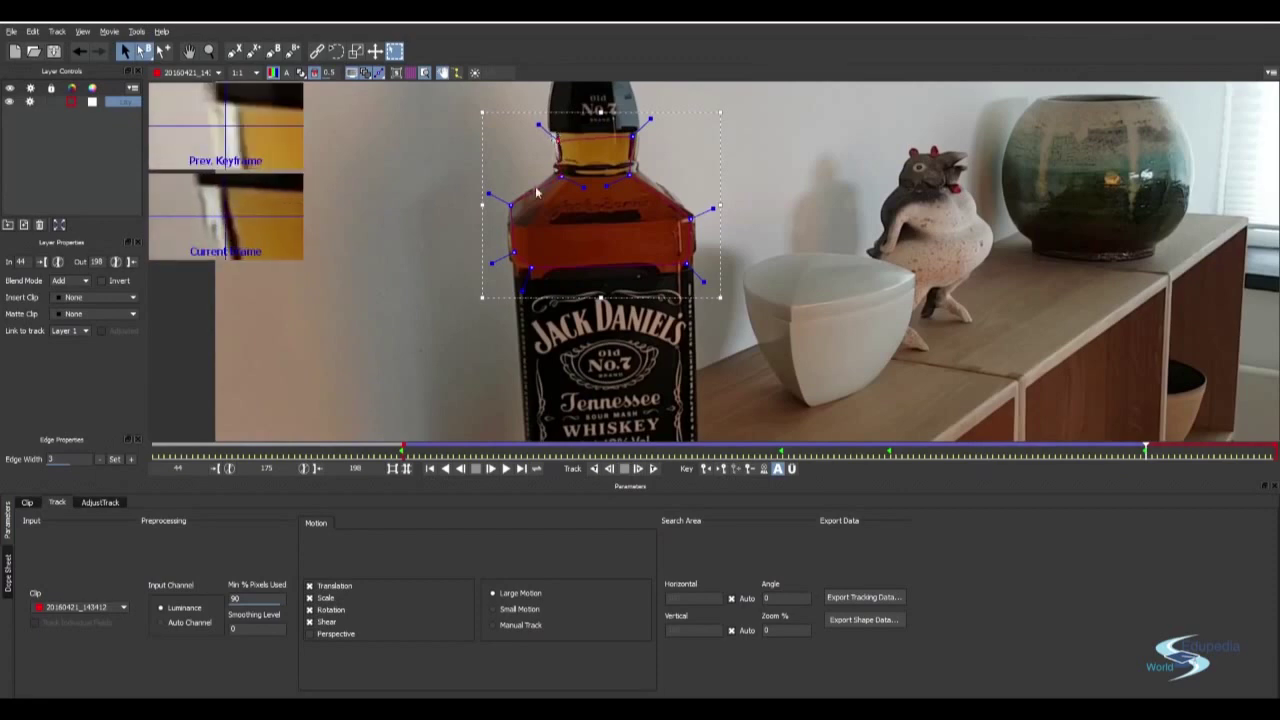
{"action": "left_click_drag", "start_coordinate": [510, 205], "coordinate": [513, 208]}
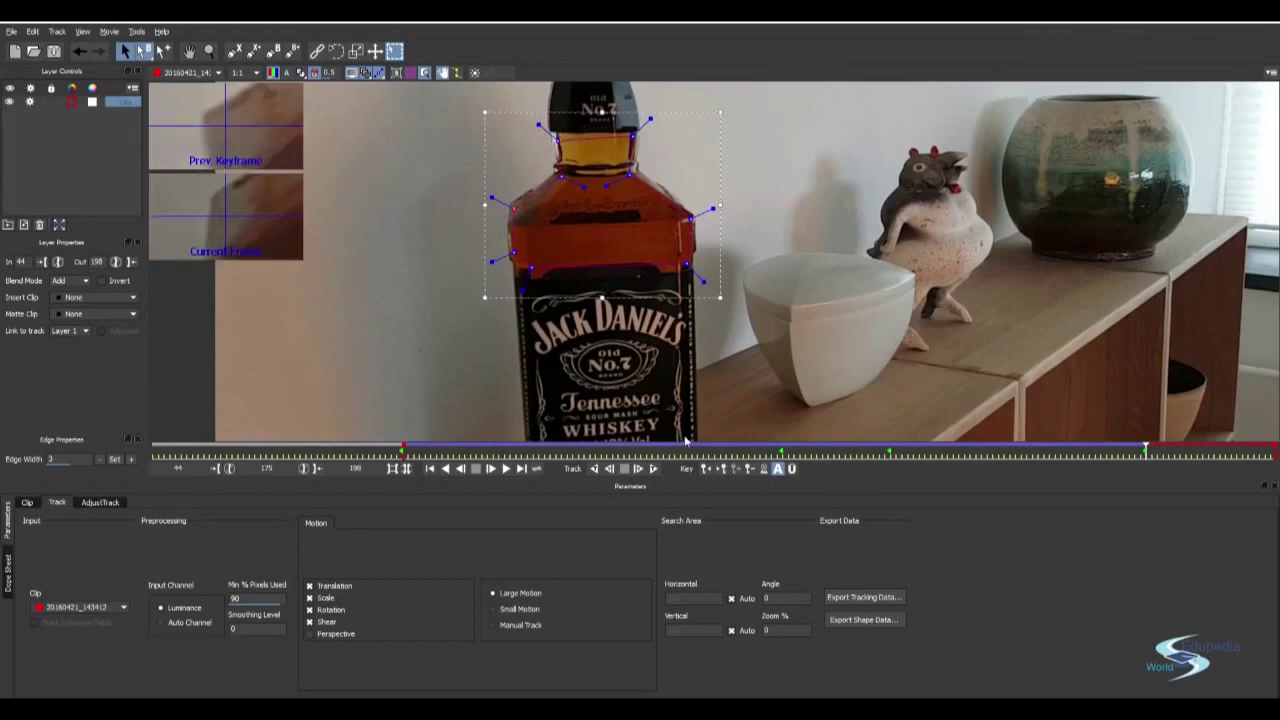
{"action": "left_click", "coordinate": [653, 469]}
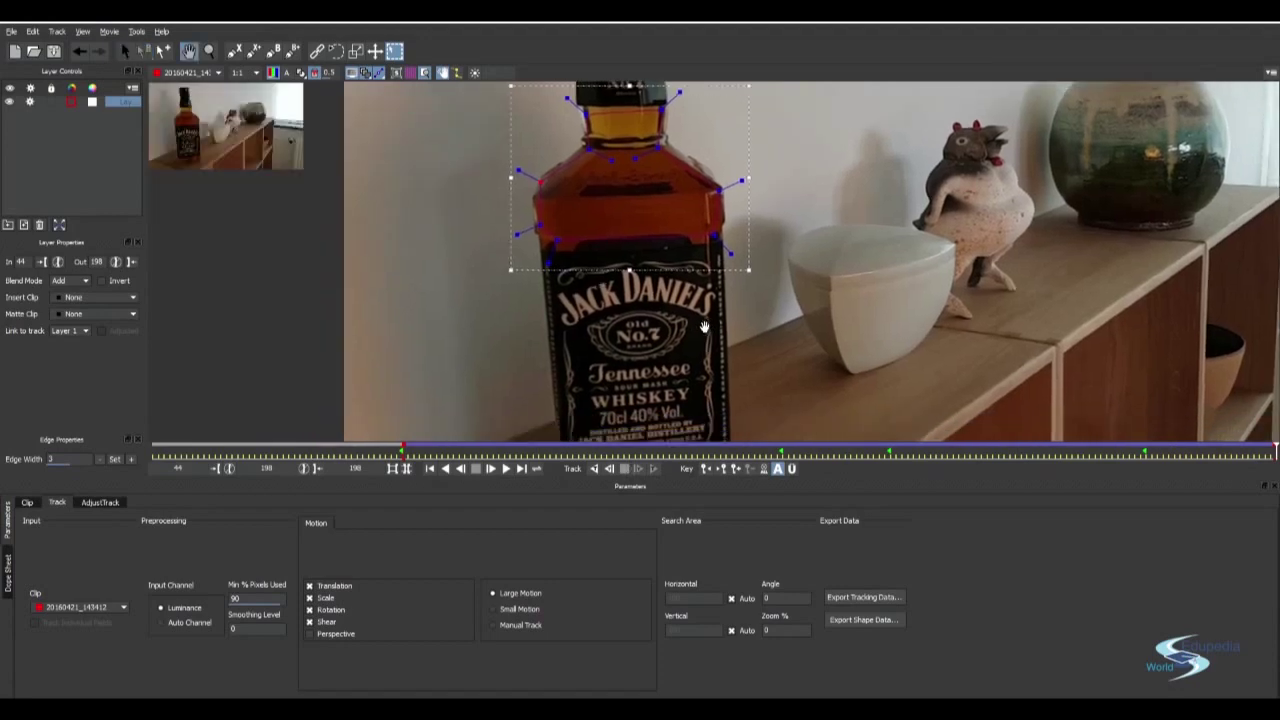
- Reframe the bottle and rename Layer 1 to 'Top'
{"action": "key", "text": "z"}
{"action": "left_click", "coordinate": [675, 385]}
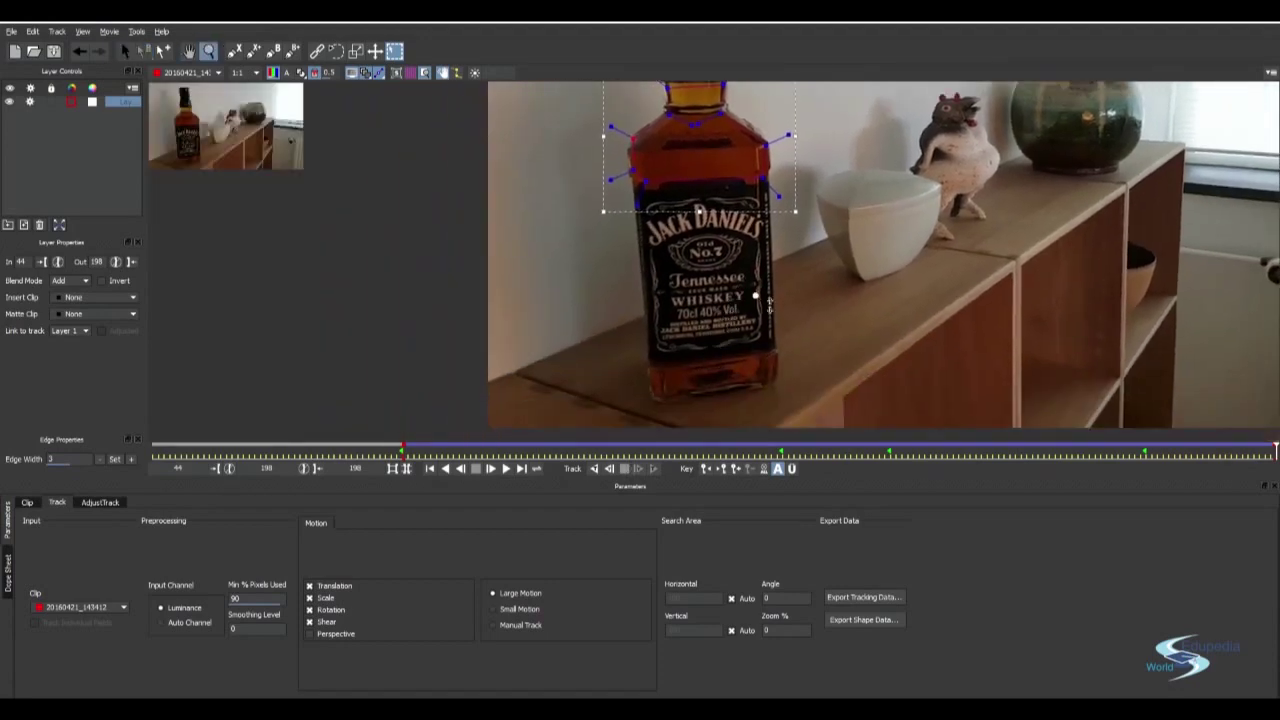
{"action": "key", "text": "x"}
{"action": "left_click_drag", "start_coordinate": [754, 277], "coordinate": [781, 308]}
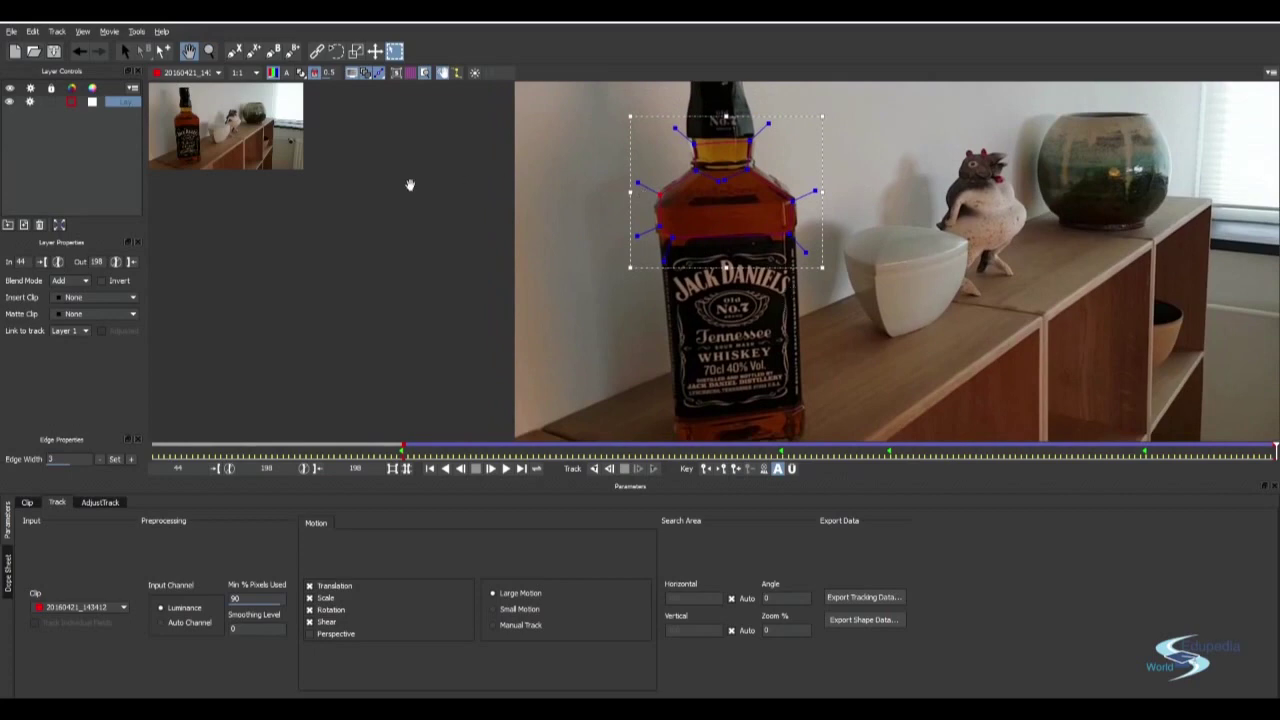
{"action": "double_click", "coordinate": [121, 104]}
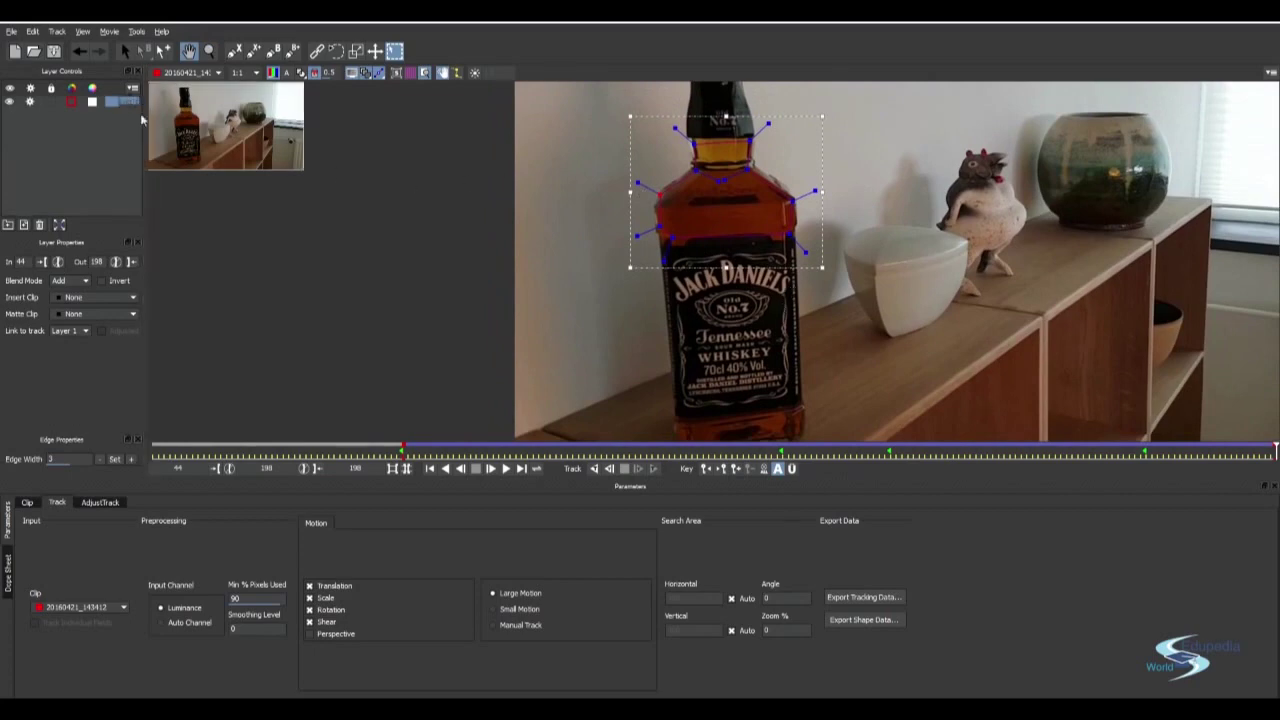
{"action": "type", "text": "Tool"}
{"action": "left_click", "coordinate": [140, 126]}
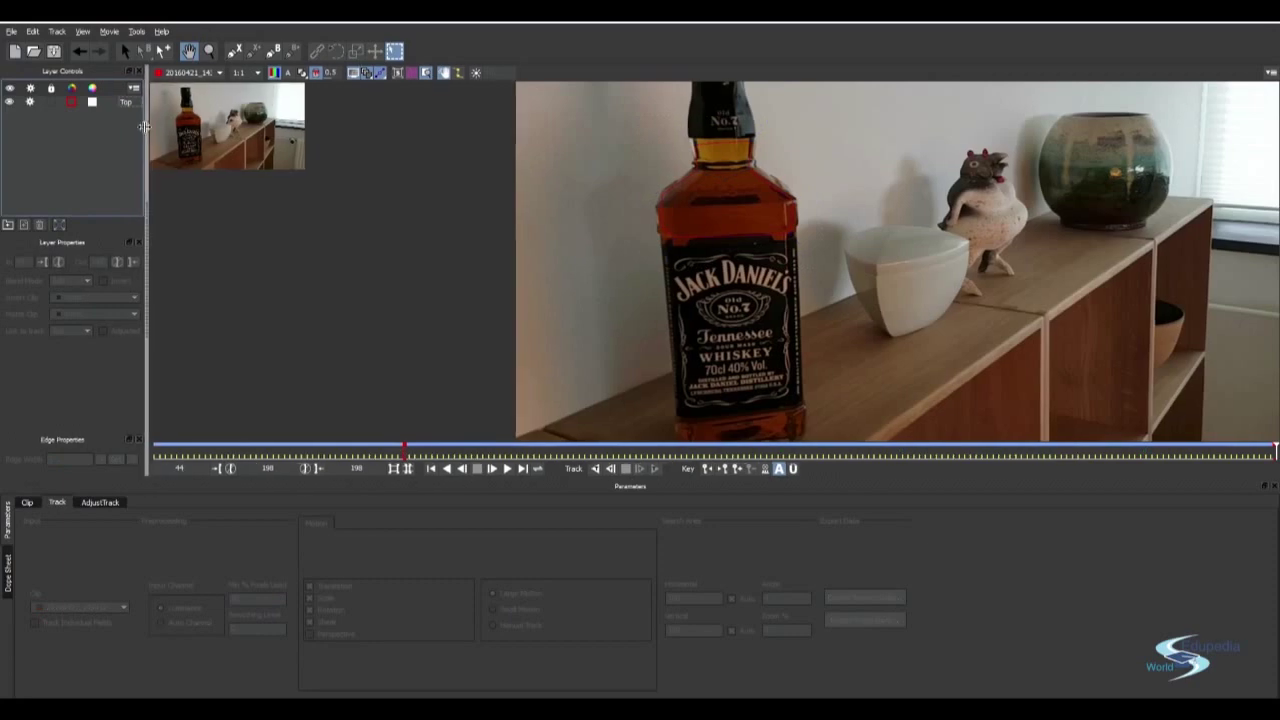
{"action": "left_click_drag", "start_coordinate": [144, 132], "coordinate": [170, 132]}
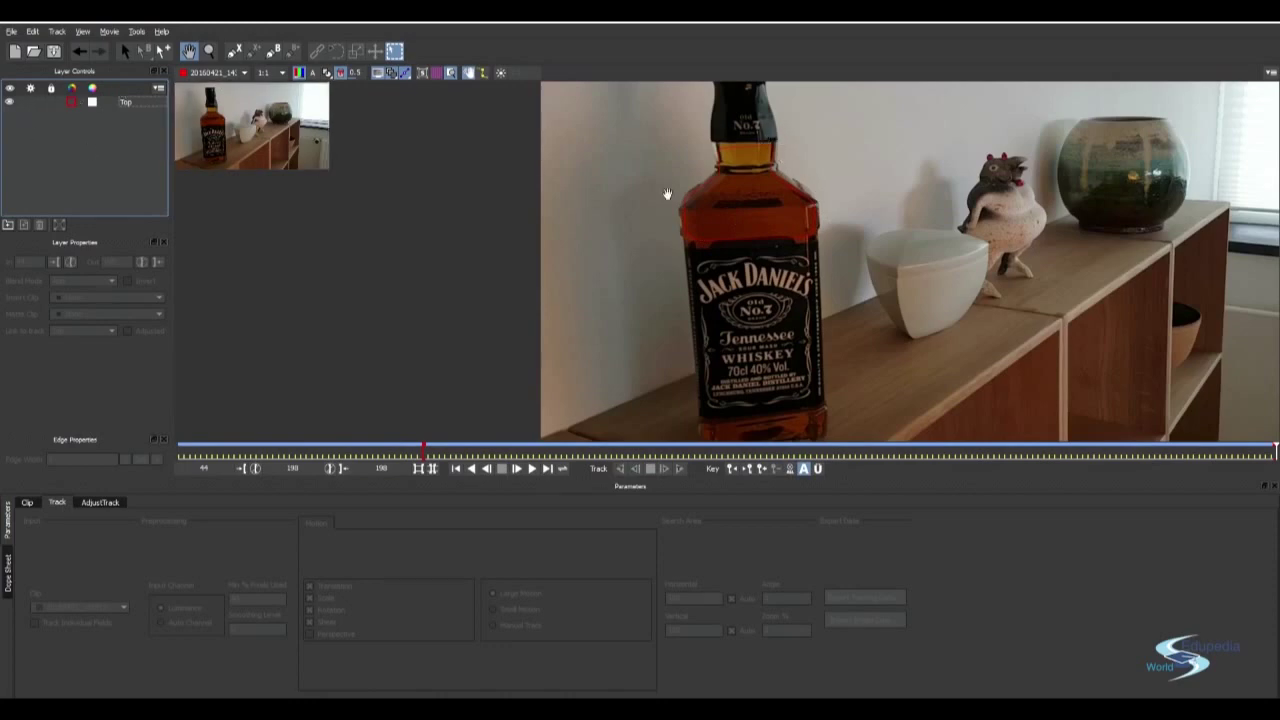
- Return to an earlier frame and zoom in on the bottle's base
{"action": "left_click_drag", "start_coordinate": [752, 210], "coordinate": [675, 222]}
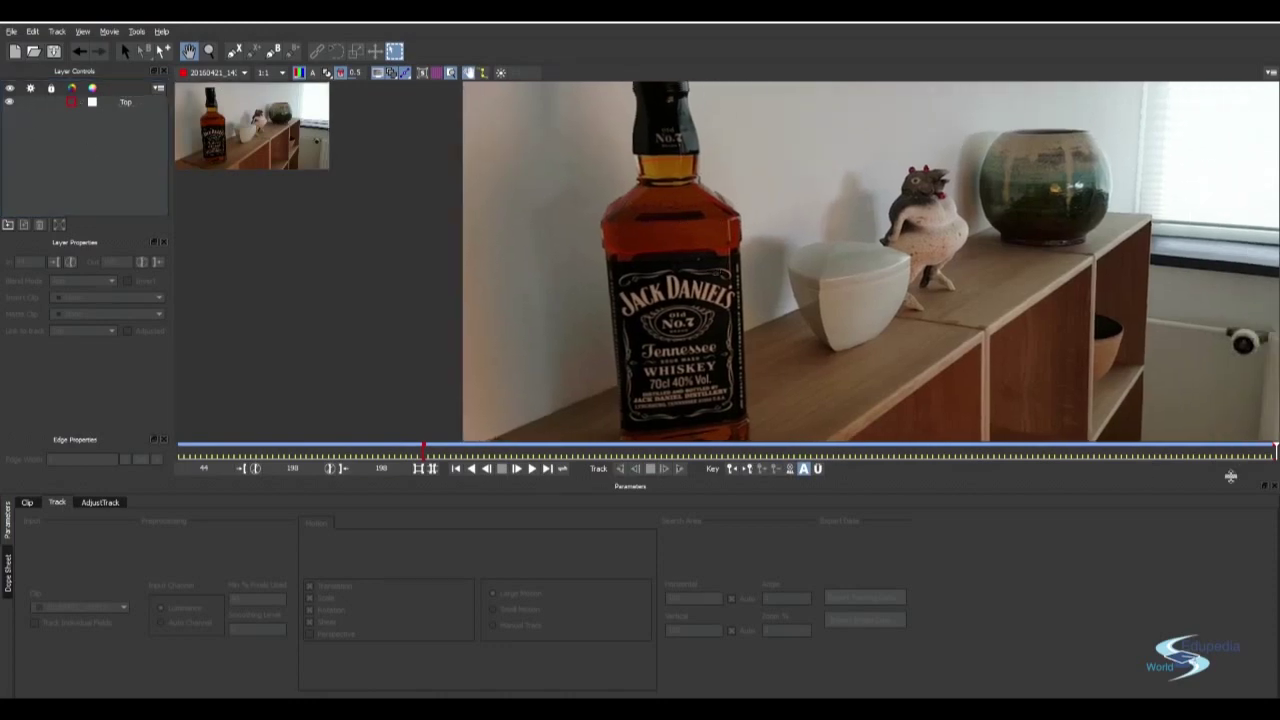
{"action": "mouse_move", "coordinate": [1267, 450]}
{"action": "left_mouse_down"}
{"action": "mouse_move", "coordinate": [538, 426]}
{"action": "mouse_move", "coordinate": [412, 443]}
{"action": "left_mouse_up"}
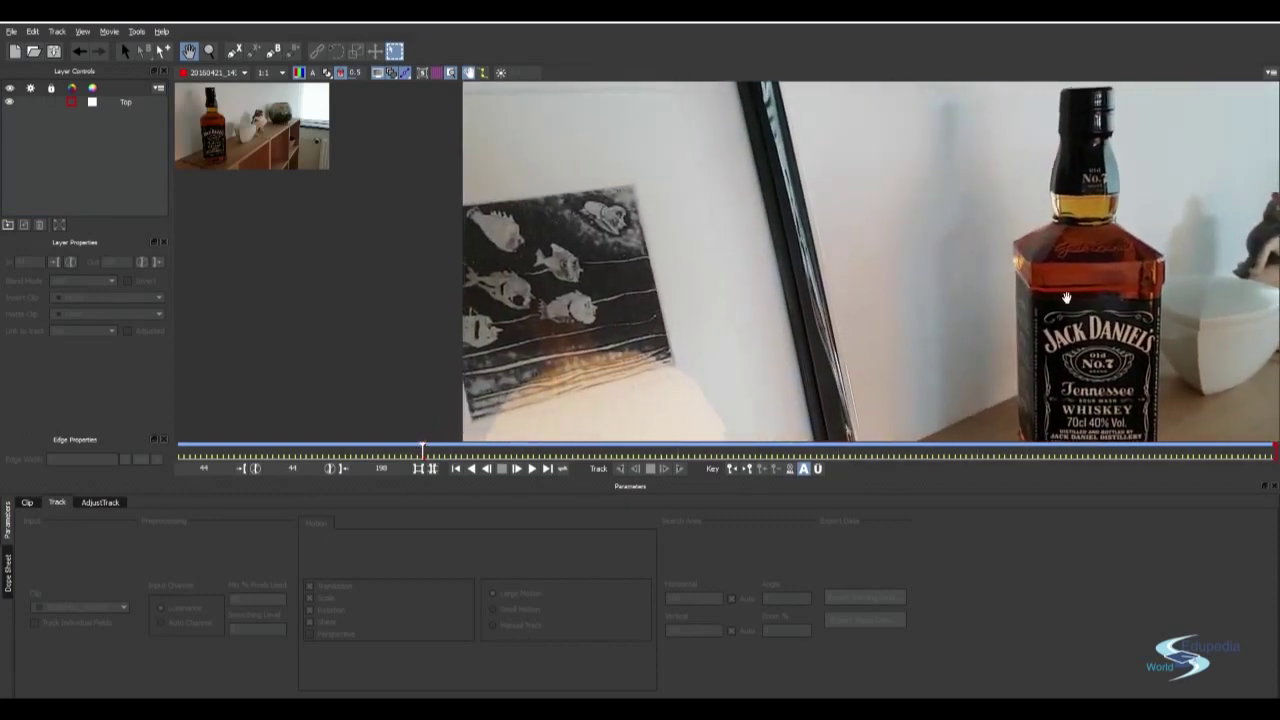
{"action": "left_click_drag", "start_coordinate": [1070, 260], "coordinate": [688, 165]}
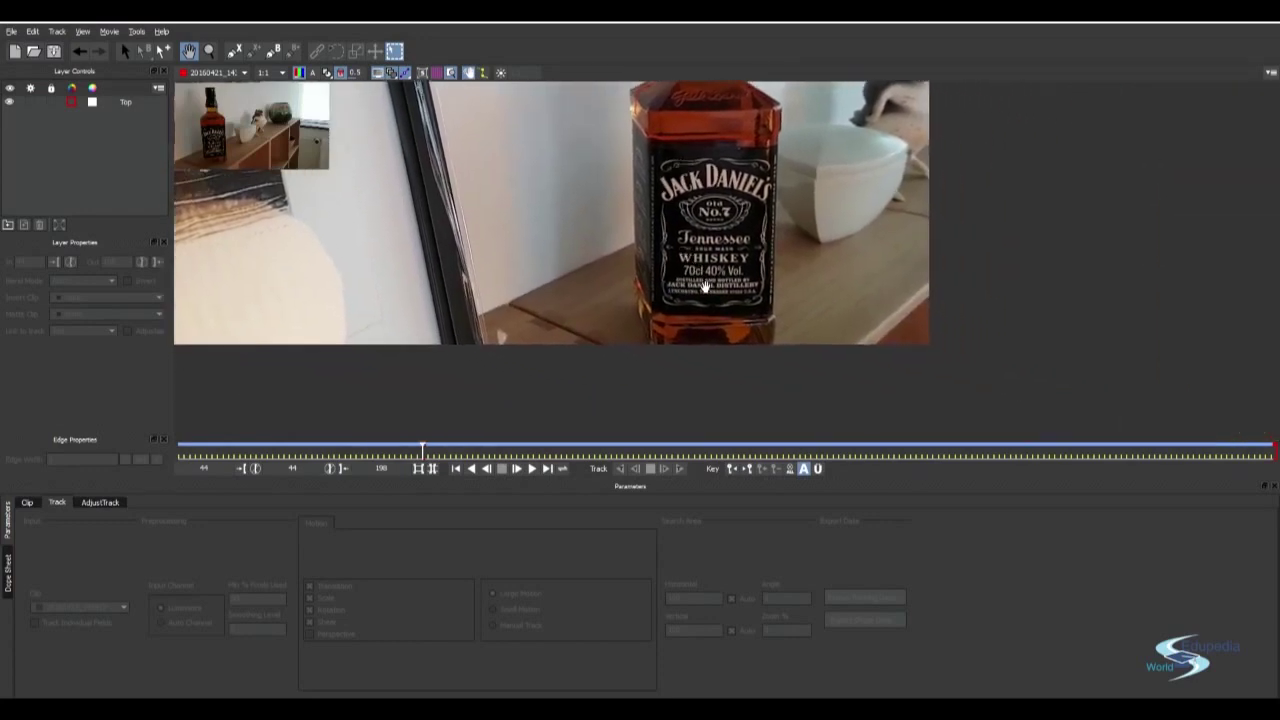
{"action": "scroll", "coordinate": [690, 291], "scroll_direction": "up", "scroll_amount": 2}
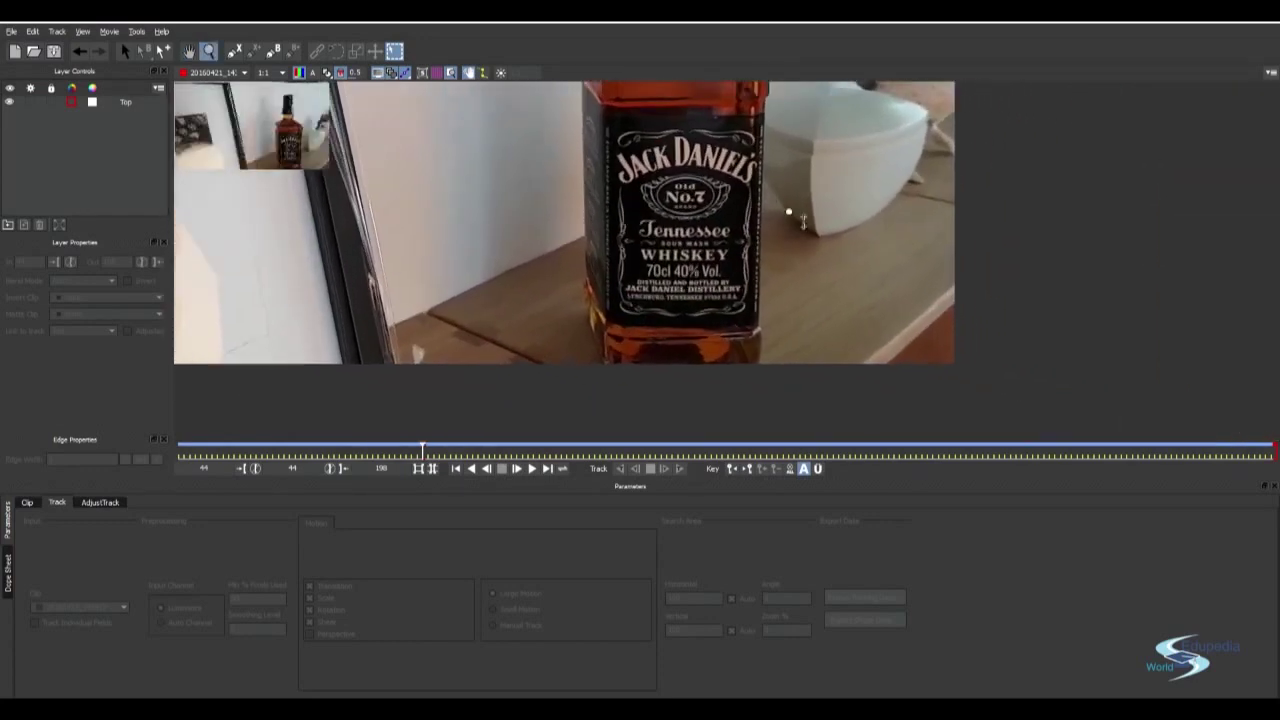
{"action": "scroll", "coordinate": [692, 289], "scroll_direction": "up", "scroll_amount": 1}
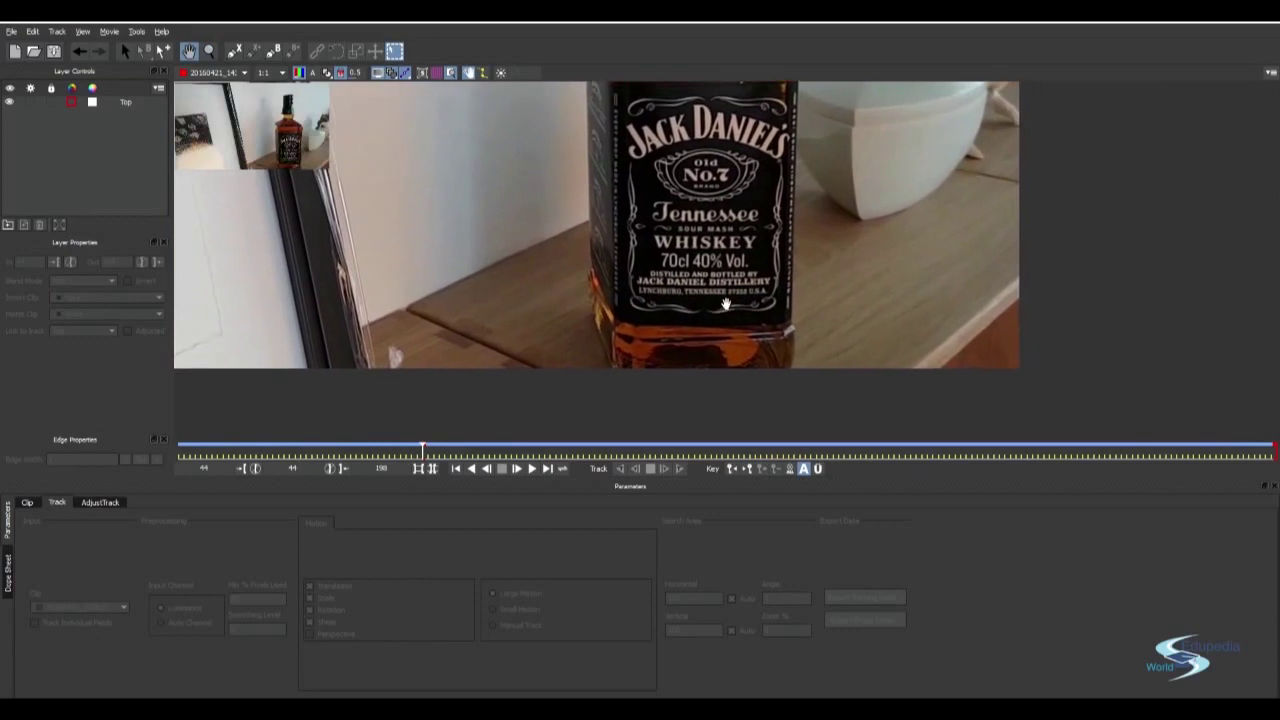
{"action": "key", "text": "ctrl+l"}
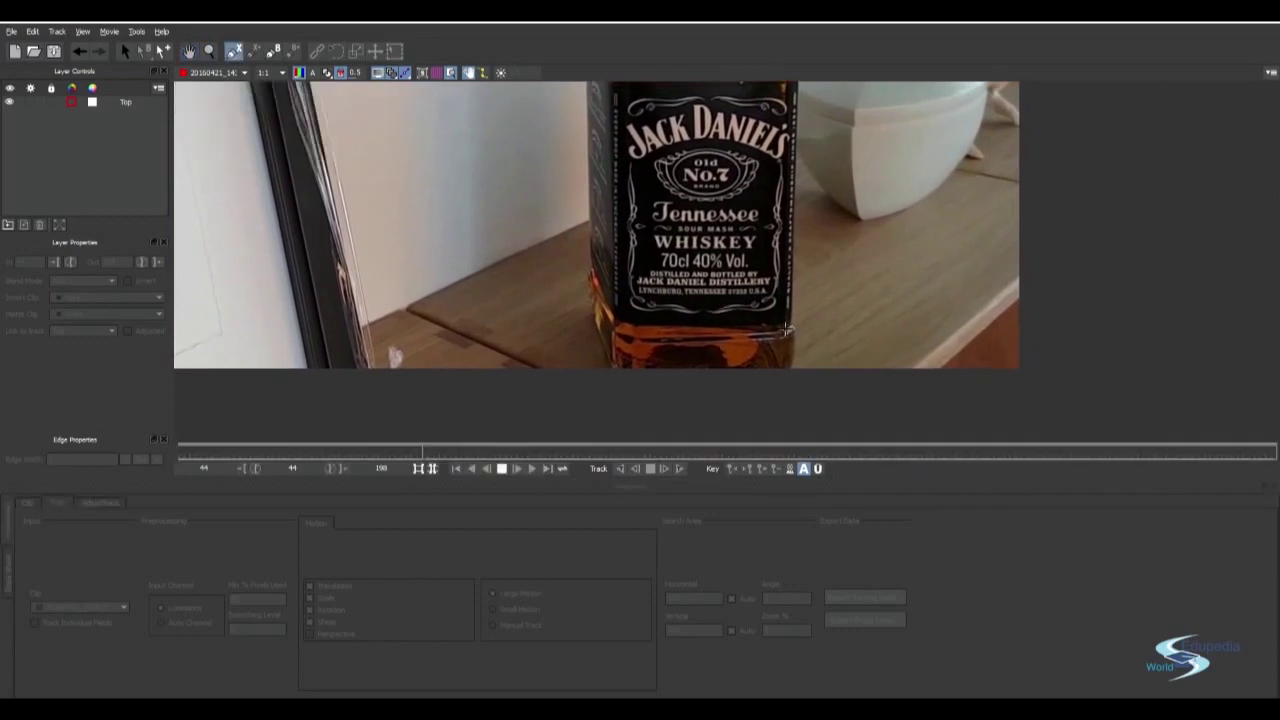
- Draw a closed spline around the bottle's base
{"action": "left_click", "coordinate": [787, 330]}
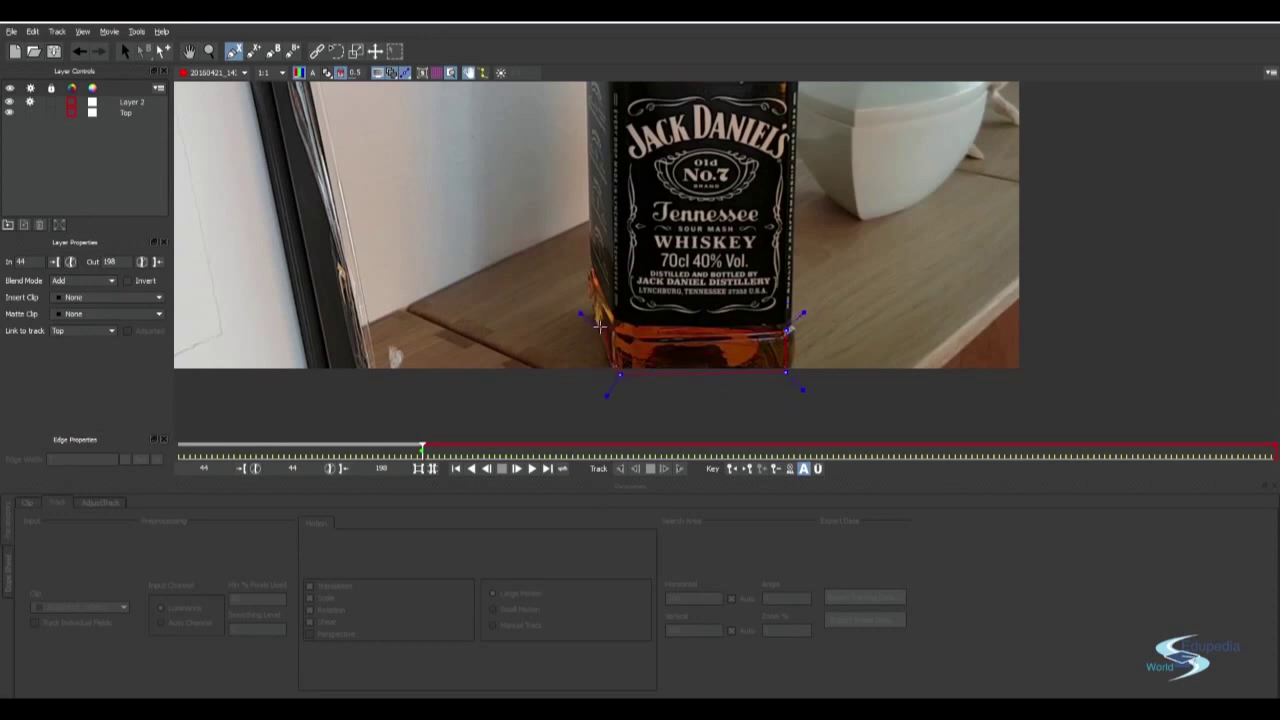
{"action": "left_click_drag", "start_coordinate": [598, 325], "coordinate": [593, 309]}
{"action": "right_click", "coordinate": [652, 318]}
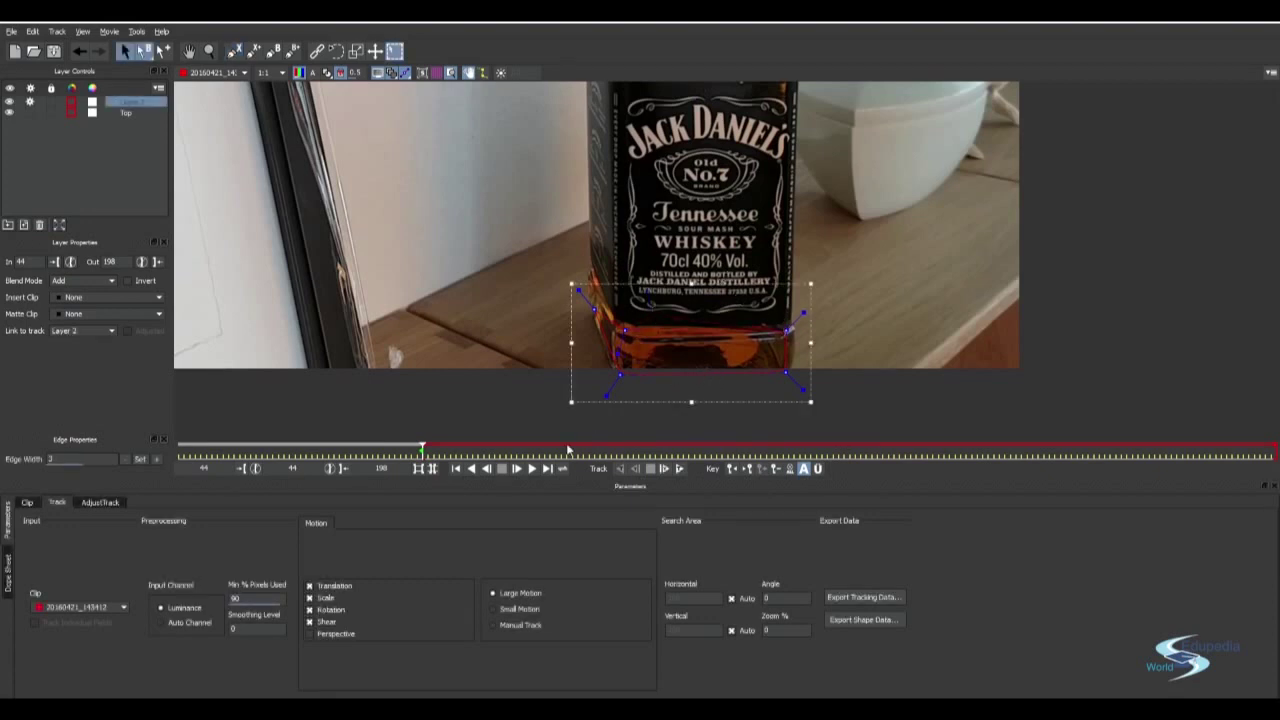
- Name the new spline layer 'Bottom' and start tracking it forward
{"action": "double_click", "coordinate": [124, 104]}
{"action": "type", "text": "Li"}
{"action": "left_click", "coordinate": [70, 135]}
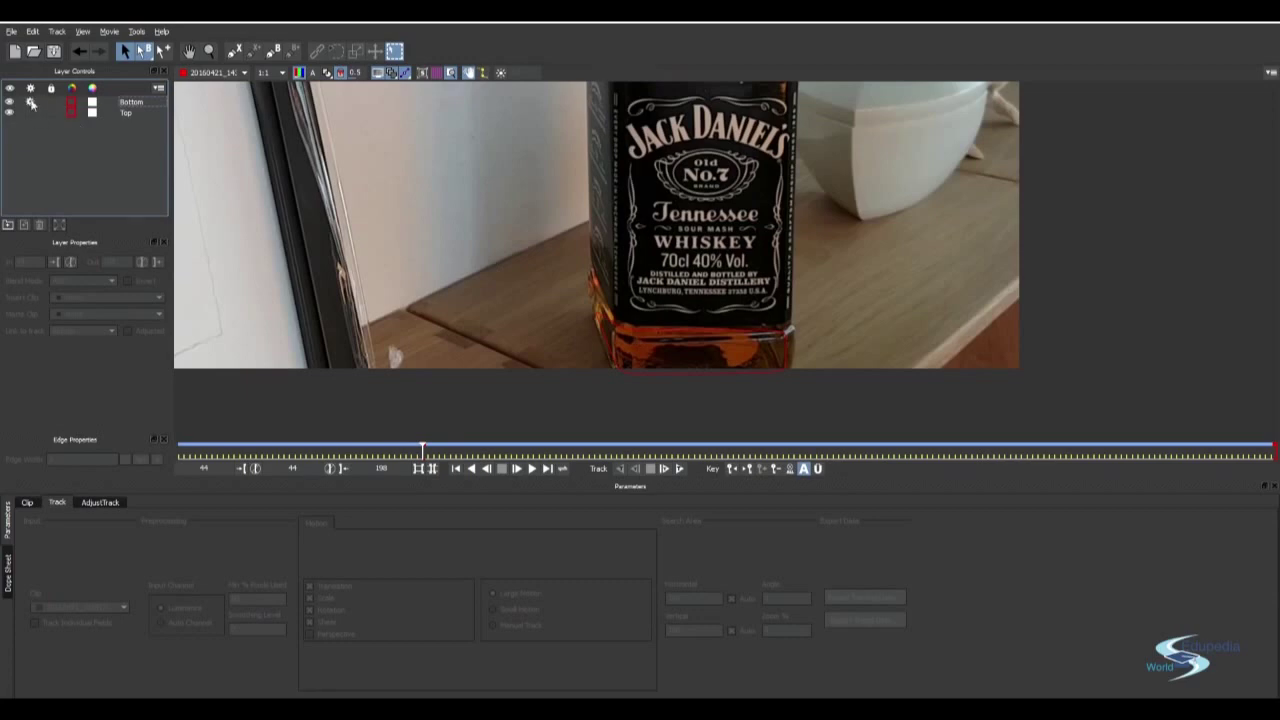
{"action": "left_click", "coordinate": [679, 468]}
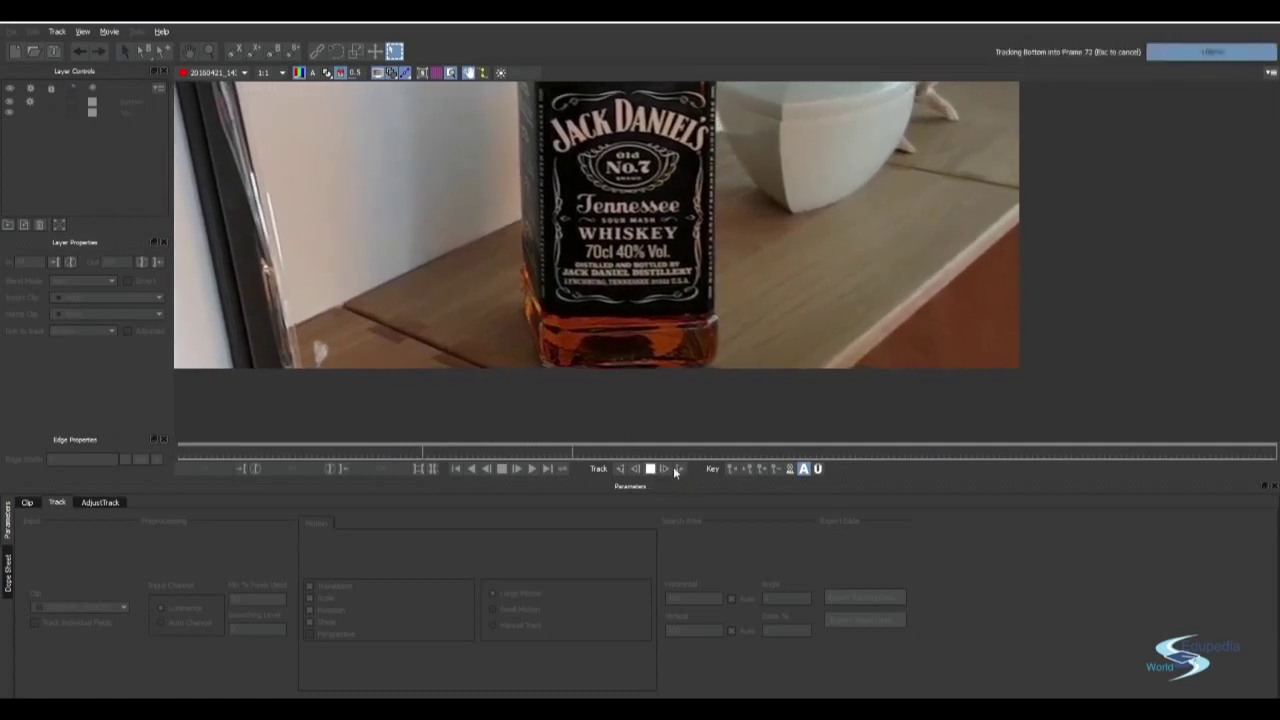
- Track the Bottom shape to the clip's end, refitting its left edge points twice along the way
{"action": "left_click", "coordinate": [651, 469]}
{"action": "left_click", "coordinate": [131, 102]}
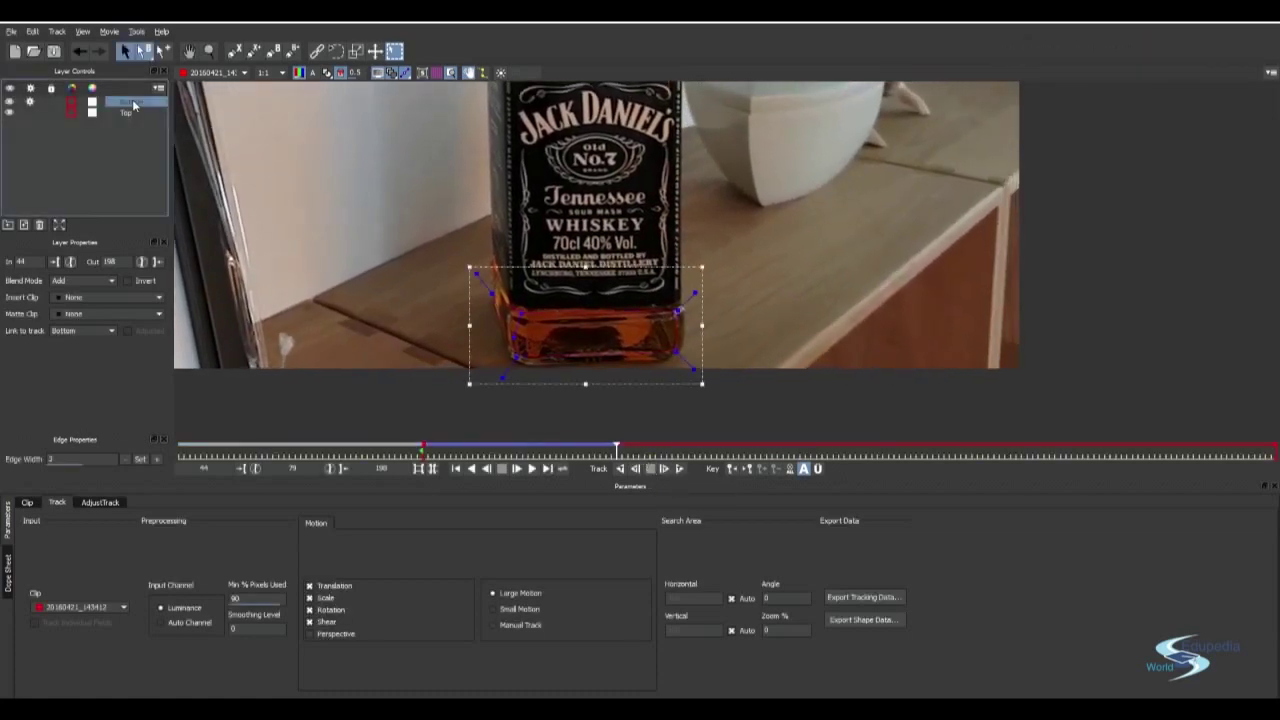
{"action": "left_click", "coordinate": [679, 469]}
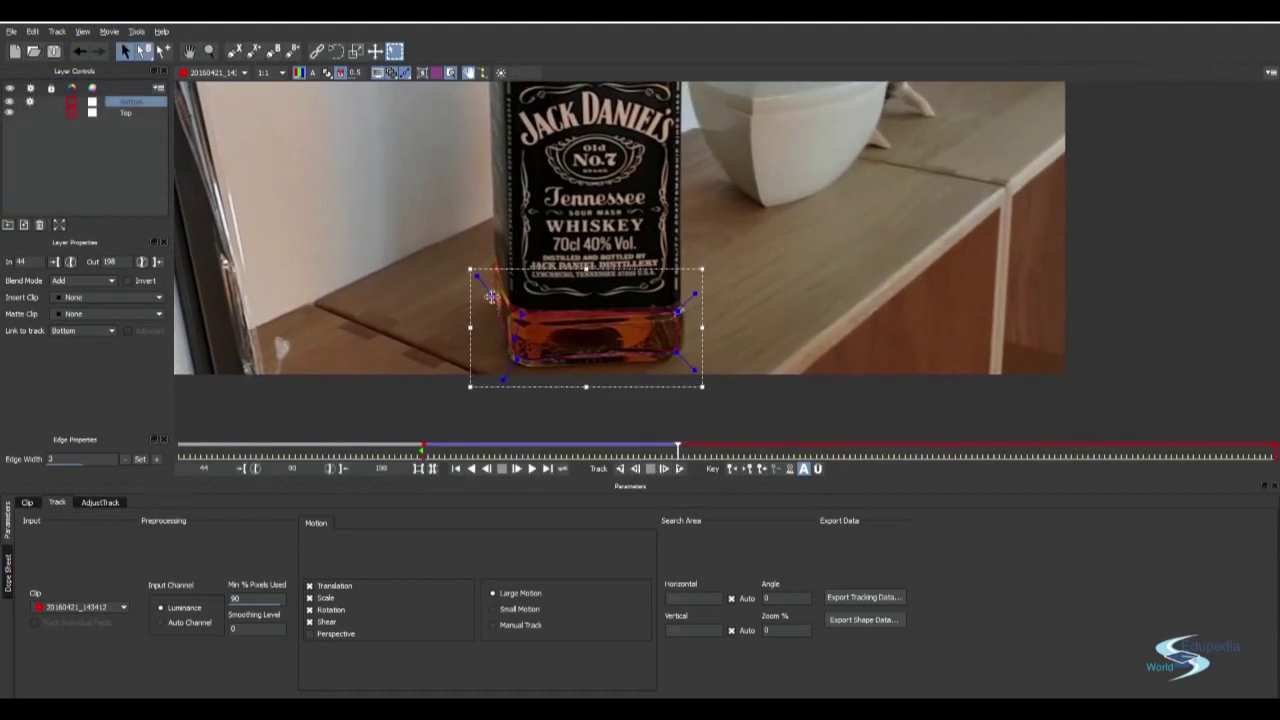
{"action": "left_click_drag", "start_coordinate": [493, 296], "coordinate": [503, 304]}
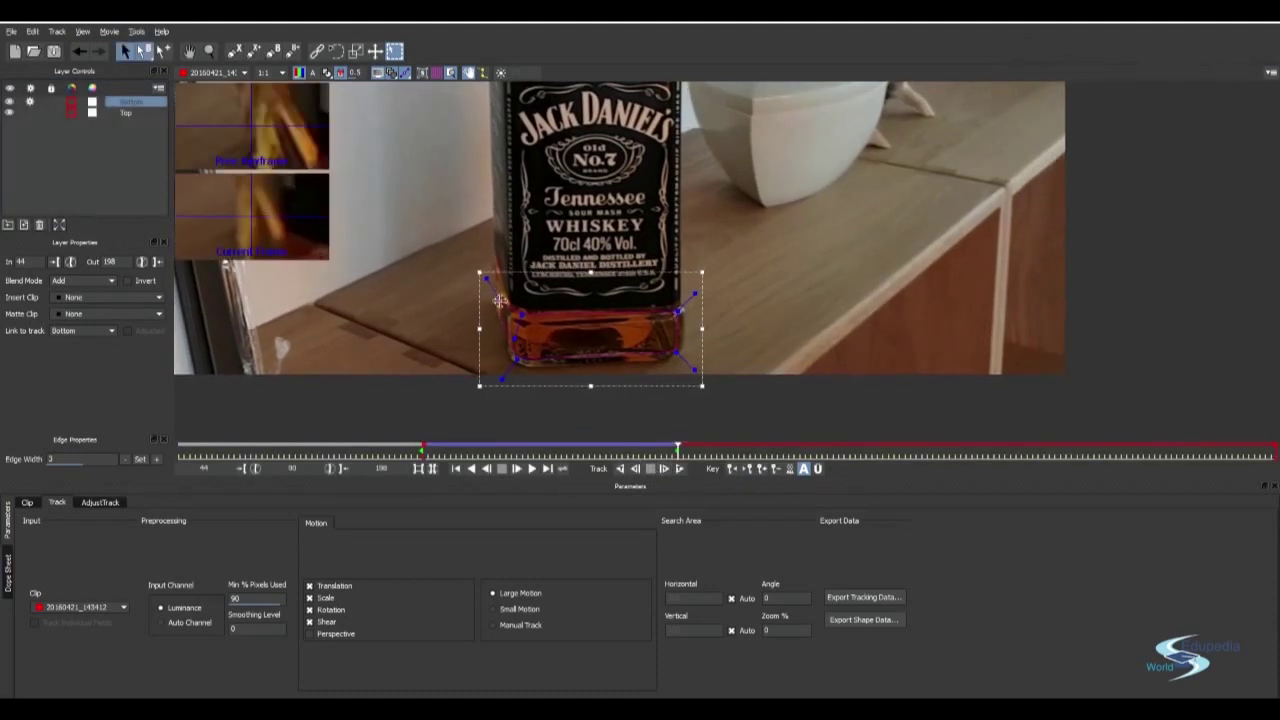
{"action": "left_click", "coordinate": [650, 468]}
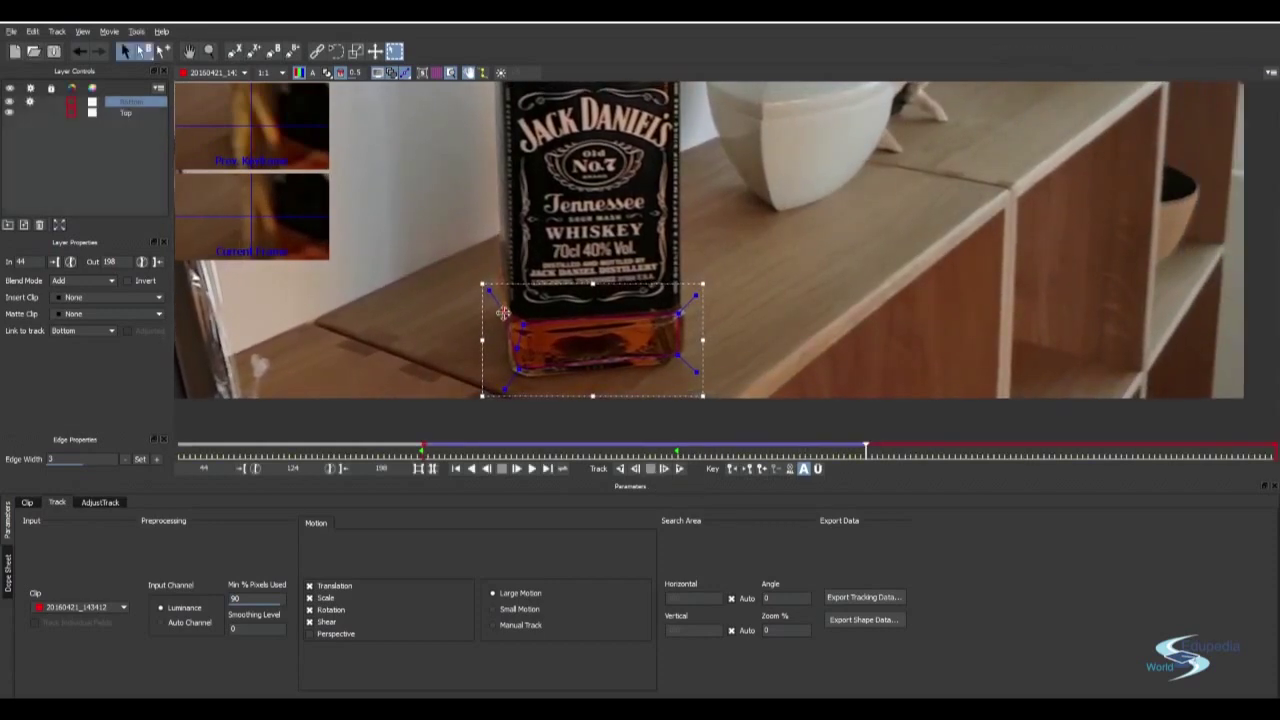
{"action": "left_click", "coordinate": [663, 468]}
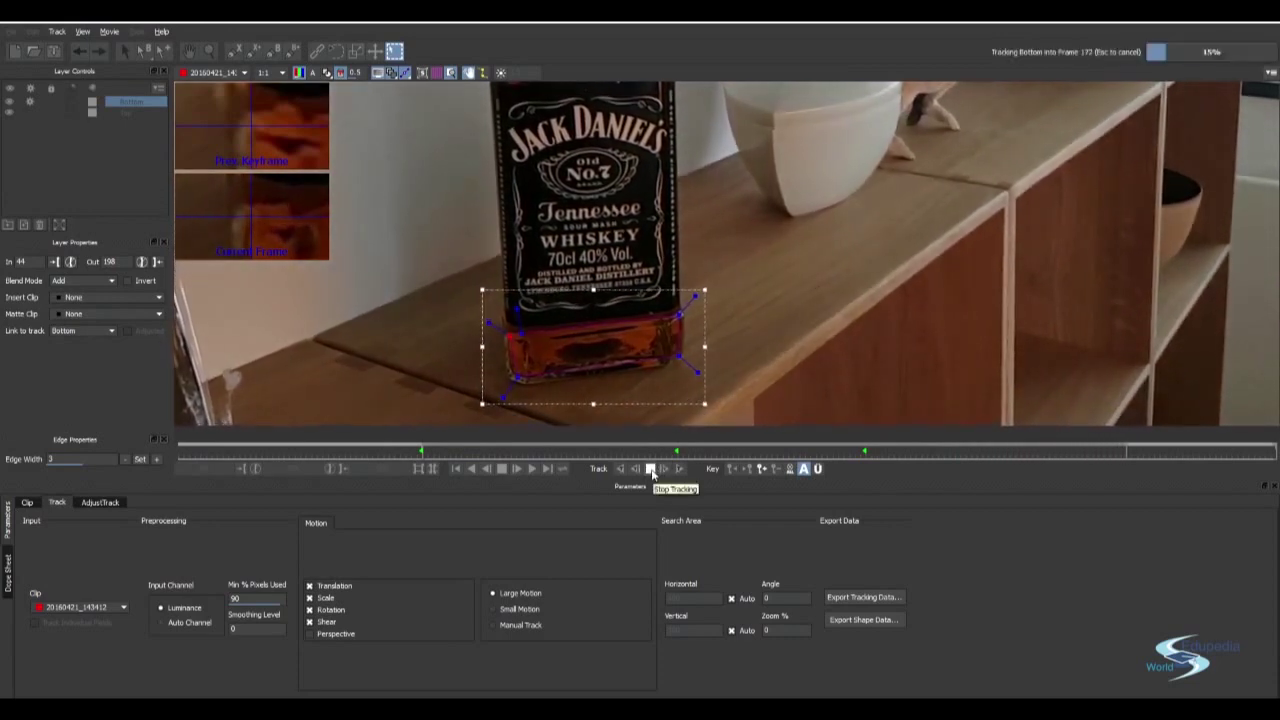
{"action": "left_click", "coordinate": [651, 469]}
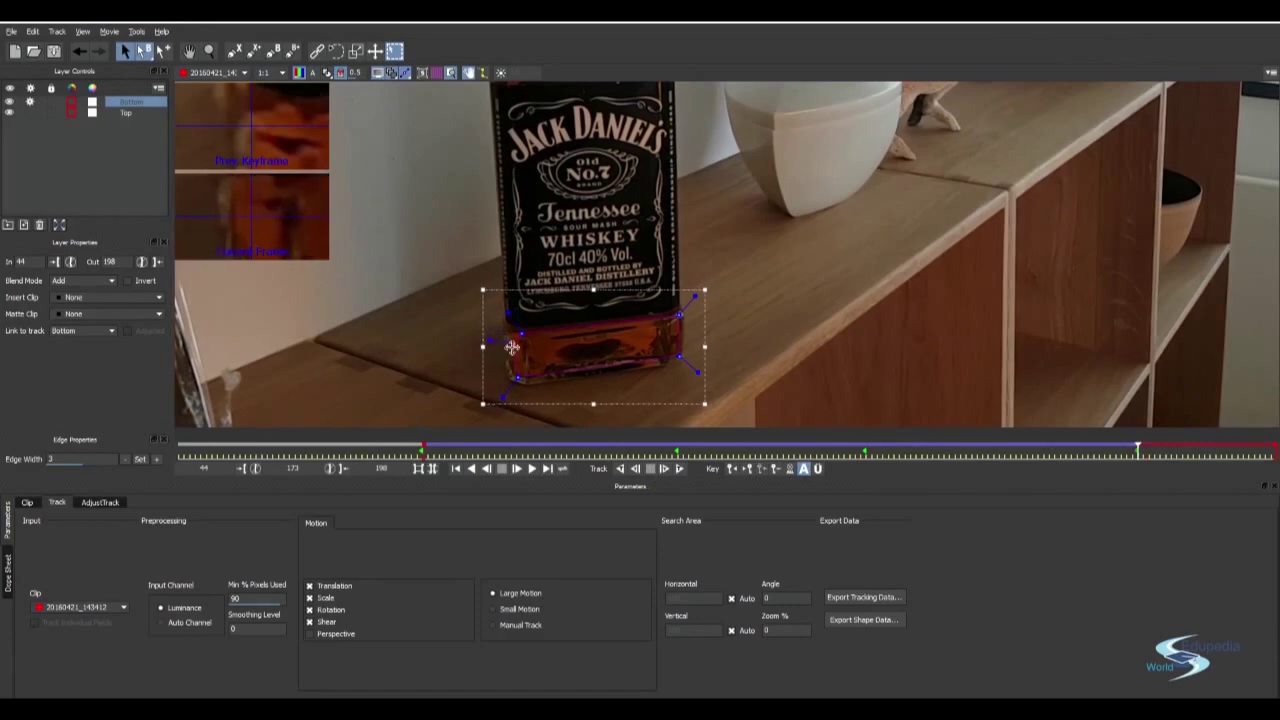
{"action": "mouse_move", "coordinate": [510, 348]}
{"action": "left_mouse_down"}
{"action": "mouse_move", "coordinate": [517, 363]}
{"action": "mouse_move", "coordinate": [514, 343]}
{"action": "left_mouse_up"}
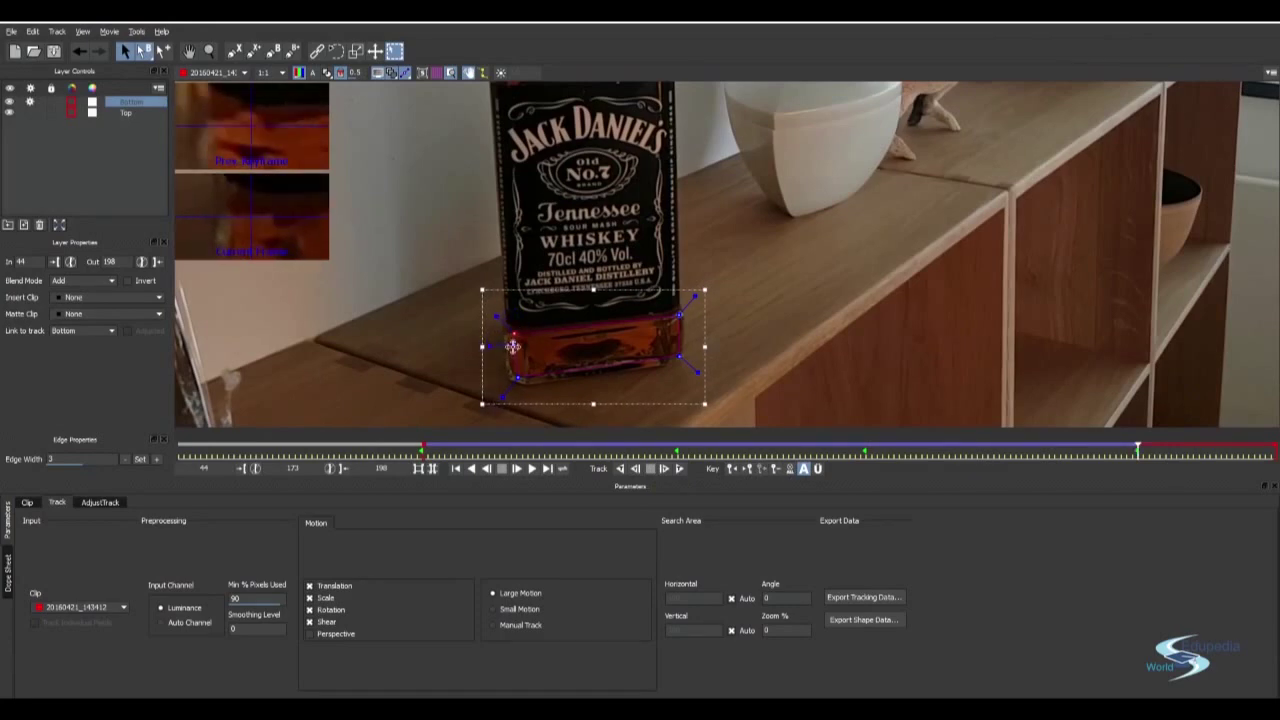
{"action": "left_click", "coordinate": [679, 469]}
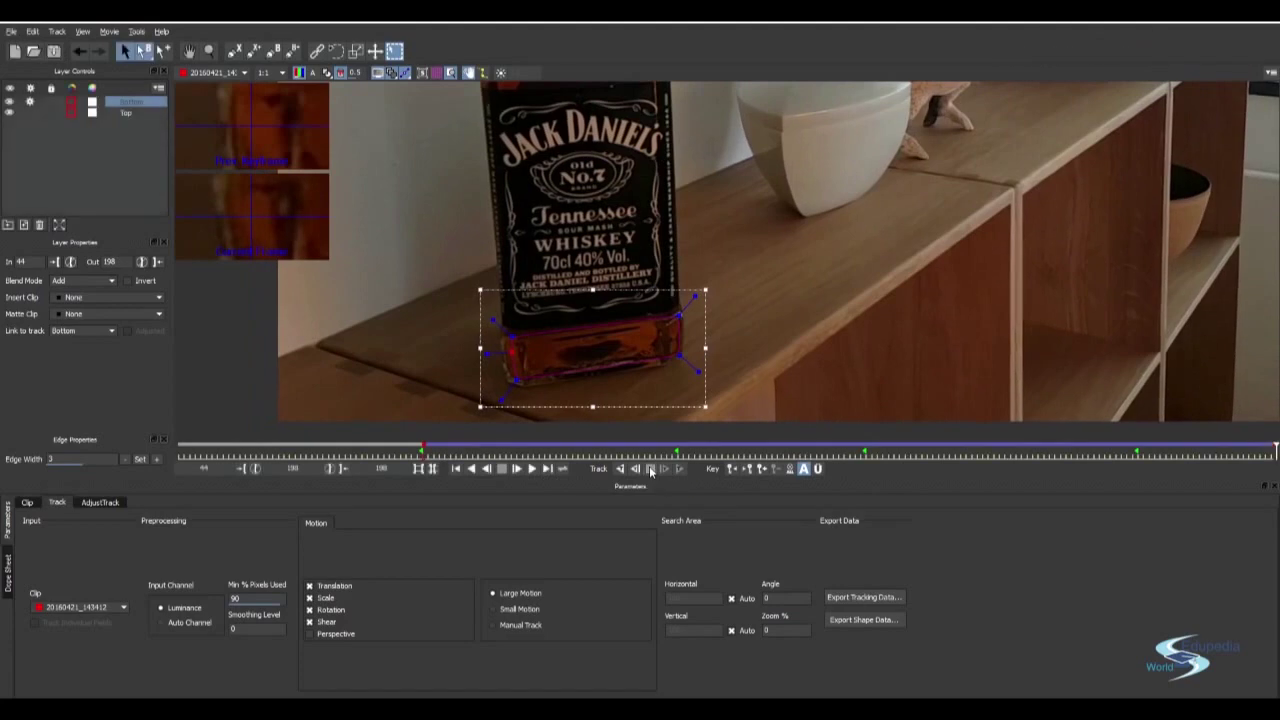
{"action": "left_click", "coordinate": [806, 316]}
- Zoom out, scrub back to an early frame, and display both Top and Bottom shapes on the bottle
{"action": "key", "text": "z"}
{"action": "mouse_move", "coordinate": [714, 277]}
{"action": "left_mouse_down"}
{"action": "mouse_move", "coordinate": [705, 325]}
{"action": "mouse_move", "coordinate": [650, 383]}
{"action": "left_mouse_up"}
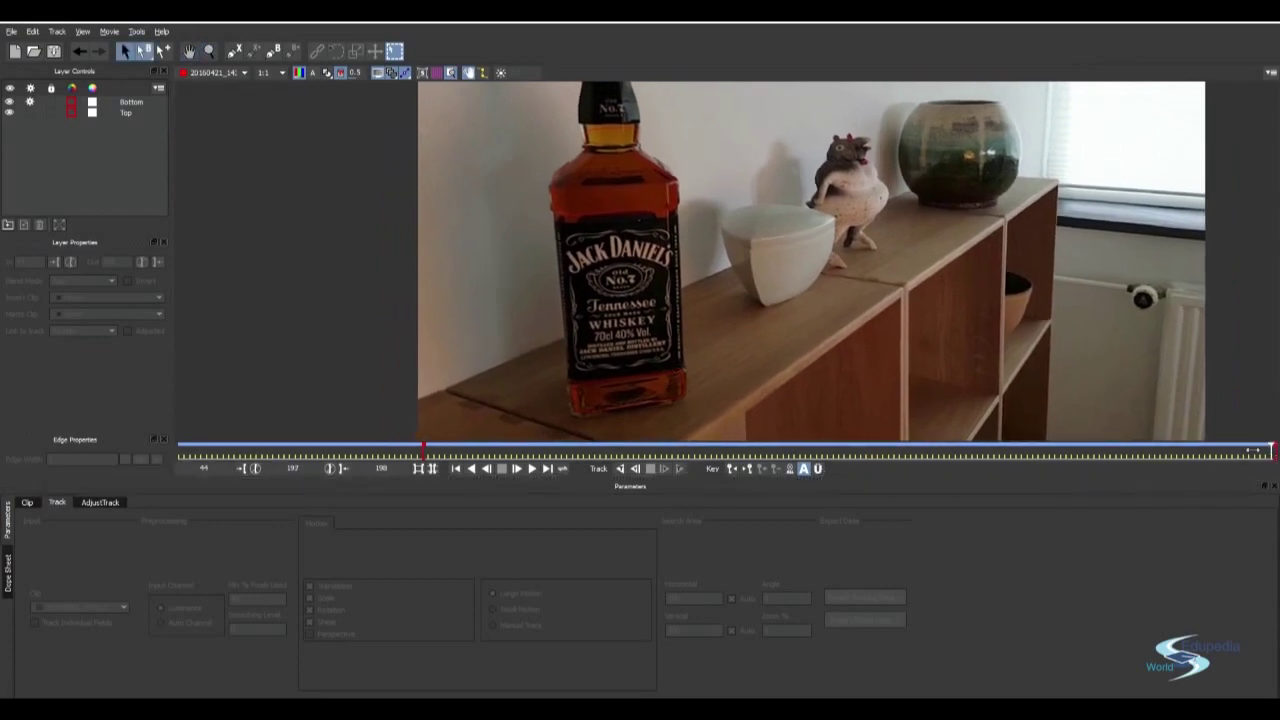
{"action": "left_click_drag", "start_coordinate": [1275, 458], "coordinate": [833, 450]}
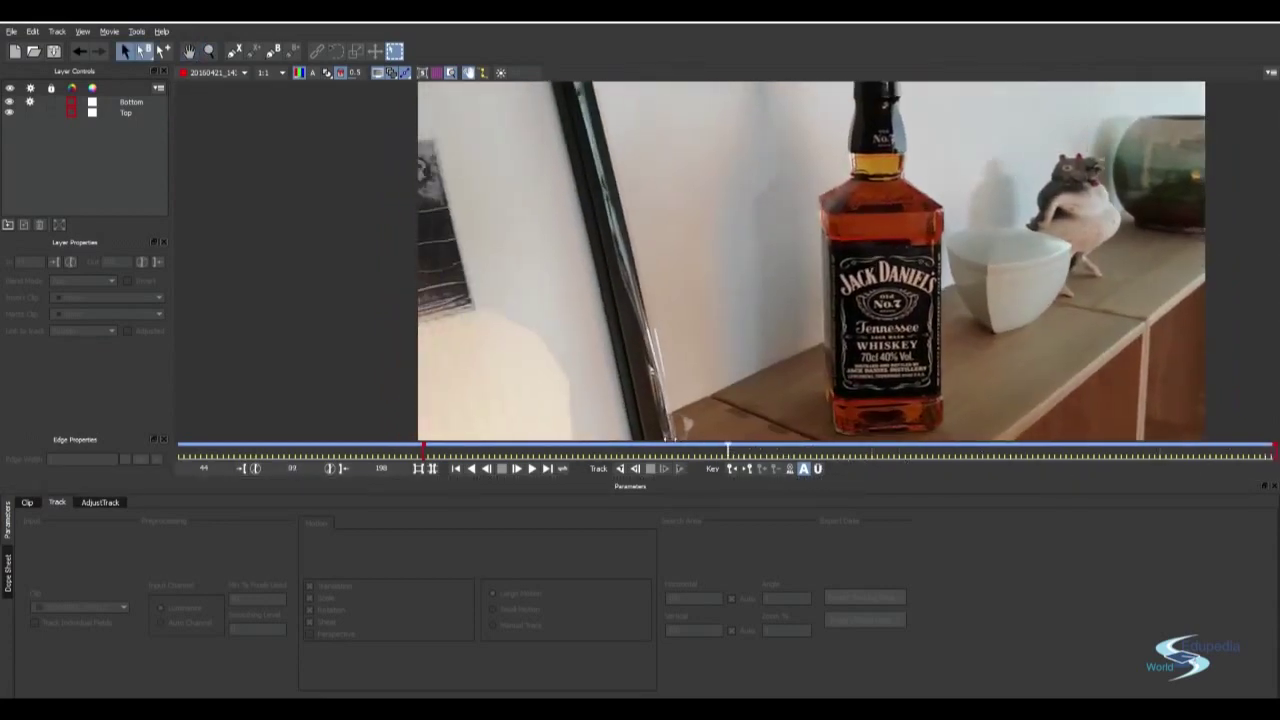
{"action": "mouse_move", "coordinate": [833, 450]}
{"action": "left_mouse_down"}
{"action": "mouse_move", "coordinate": [455, 451]}
{"action": "mouse_move", "coordinate": [1274, 451]}
{"action": "mouse_move", "coordinate": [920, 451]}
{"action": "mouse_move", "coordinate": [972, 451]}
{"action": "left_mouse_up"}
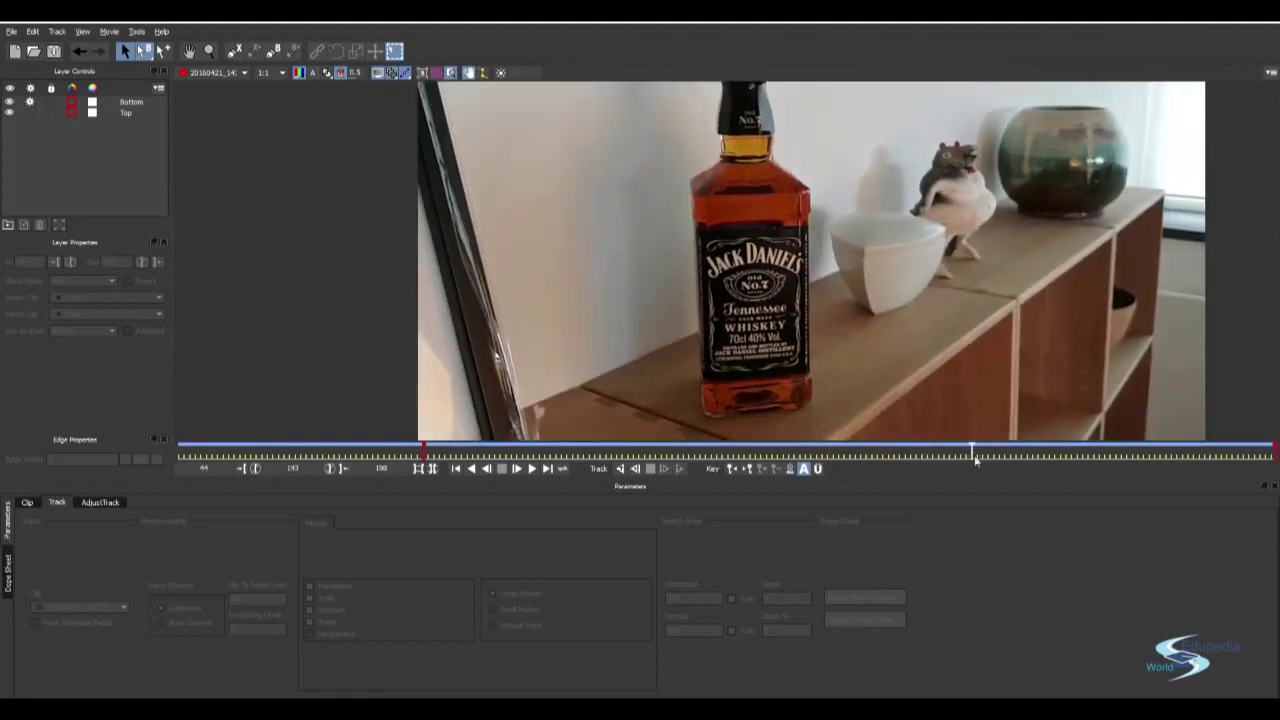
{"action": "left_click", "coordinate": [30, 112]}
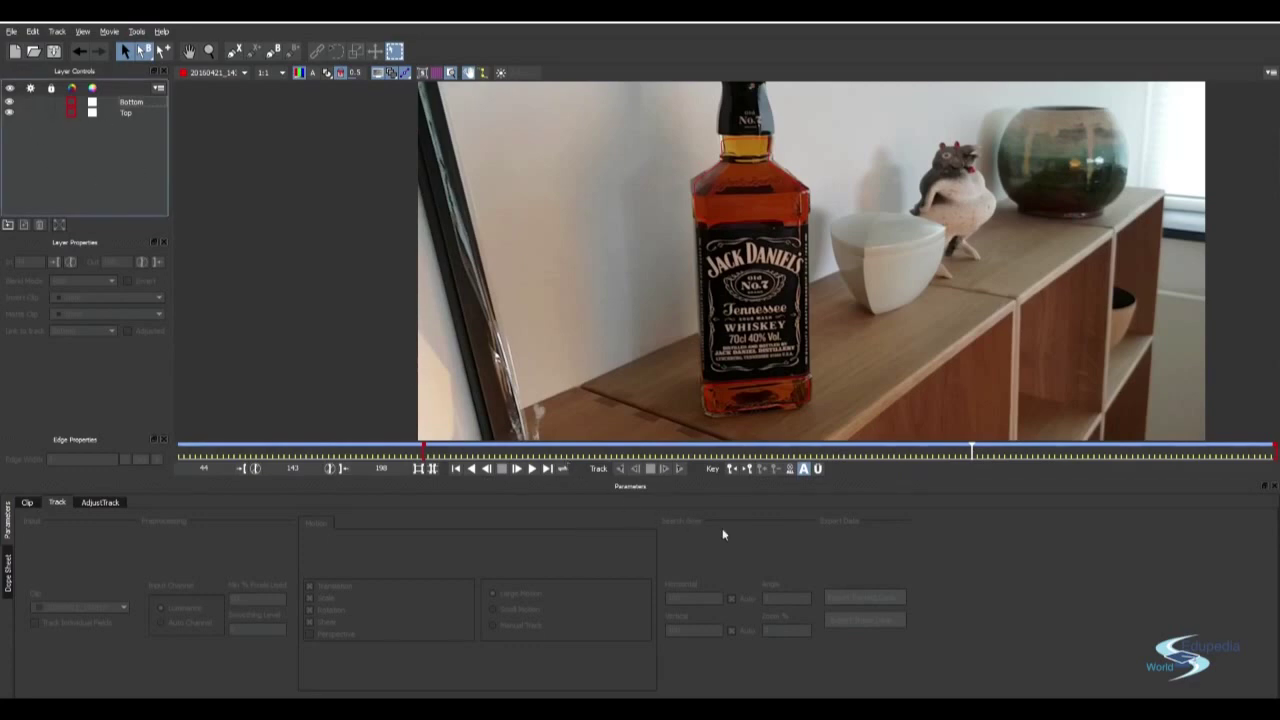
{"action": "left_click", "coordinate": [126, 112]}
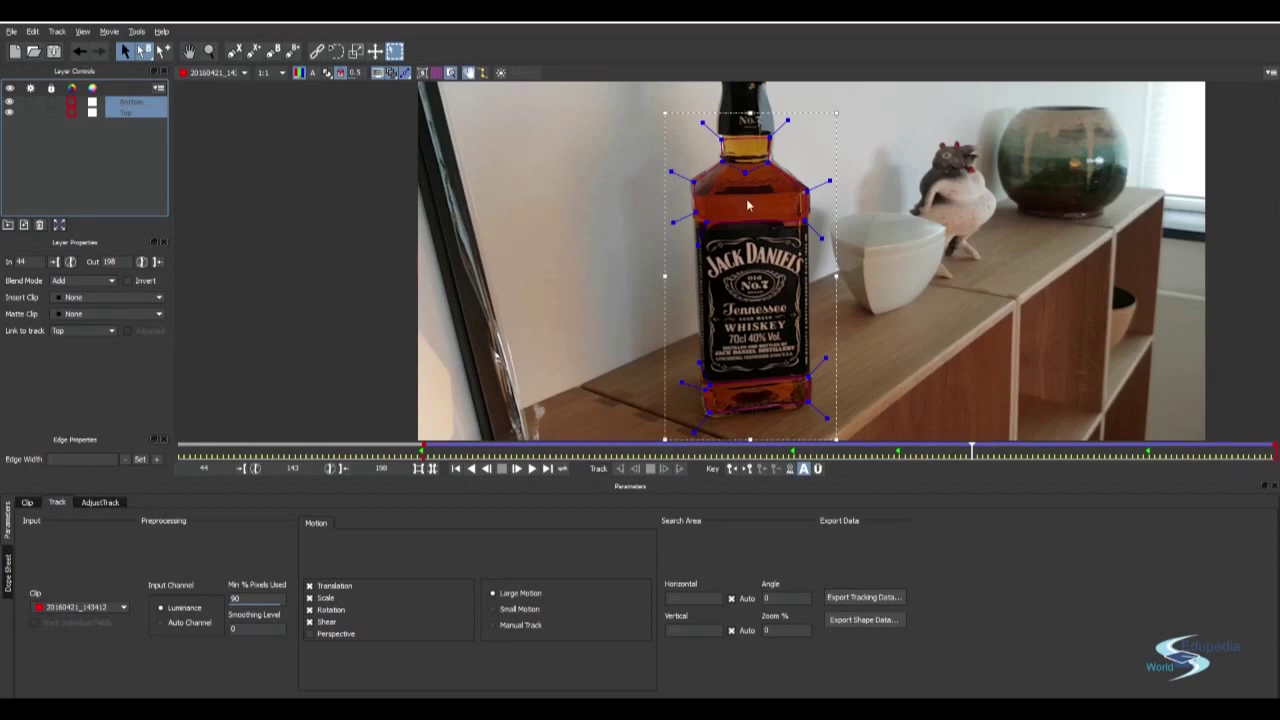
- Export the tracked Top shape as 'mocha shape data for AE' to the clipboard
{"action": "scroll", "coordinate": [727, 163], "scroll_direction": "up", "scroll_amount": 2}
{"action": "scroll", "coordinate": [676, 372], "scroll_direction": "up", "scroll_amount": 1}
{"action": "scroll", "coordinate": [676, 372], "scroll_direction": "up", "scroll_amount": 2}
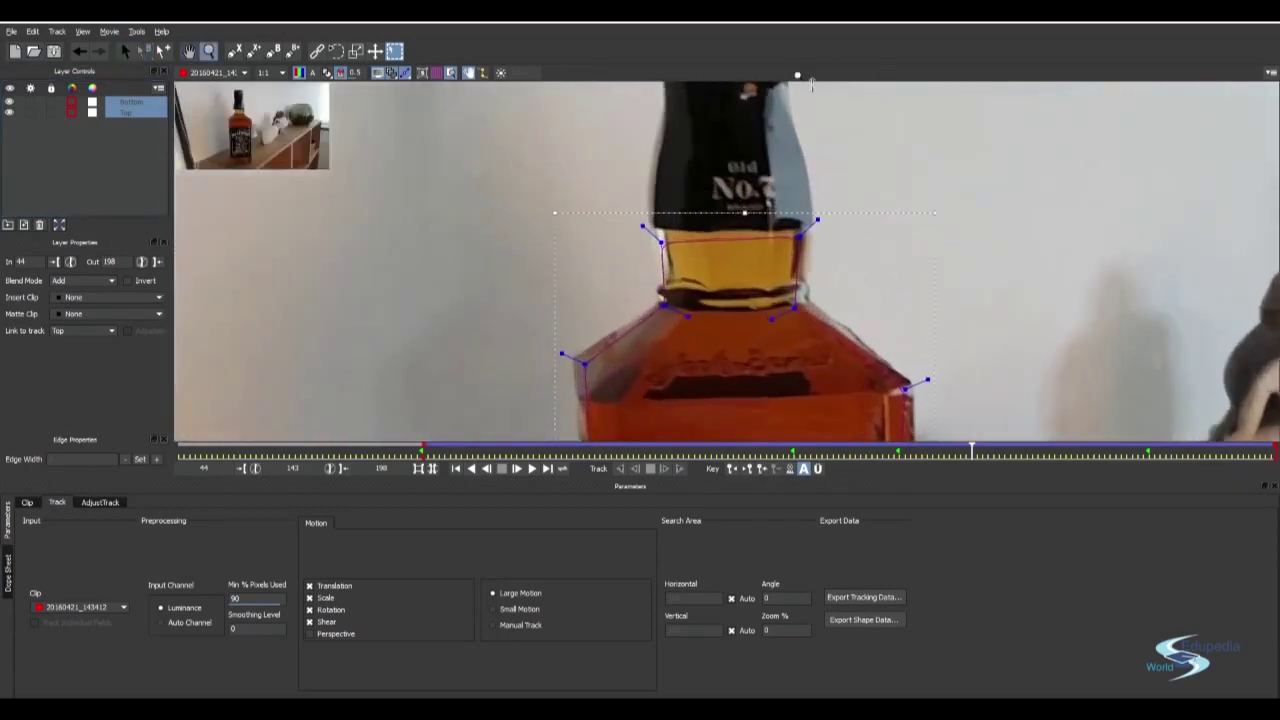
{"action": "scroll", "coordinate": [739, 341], "scroll_direction": "down", "scroll_amount": 1}
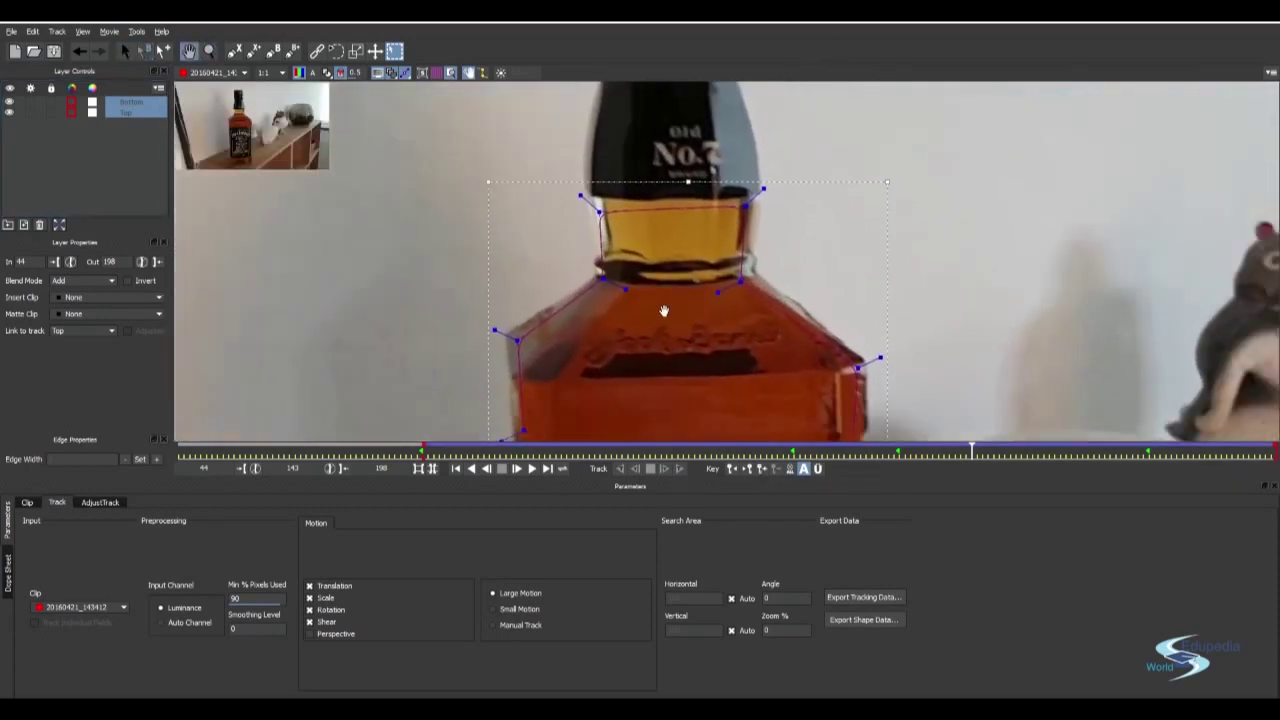
{"action": "scroll", "coordinate": [700, 330], "scroll_direction": "down", "scroll_amount": 1}
{"action": "scroll", "coordinate": [670, 322], "scroll_direction": "down", "scroll_amount": 1}
{"action": "scroll", "coordinate": [655, 319], "scroll_direction": "down", "scroll_amount": 1}
{"action": "scroll", "coordinate": [654, 320], "scroll_direction": "down", "scroll_amount": 2}
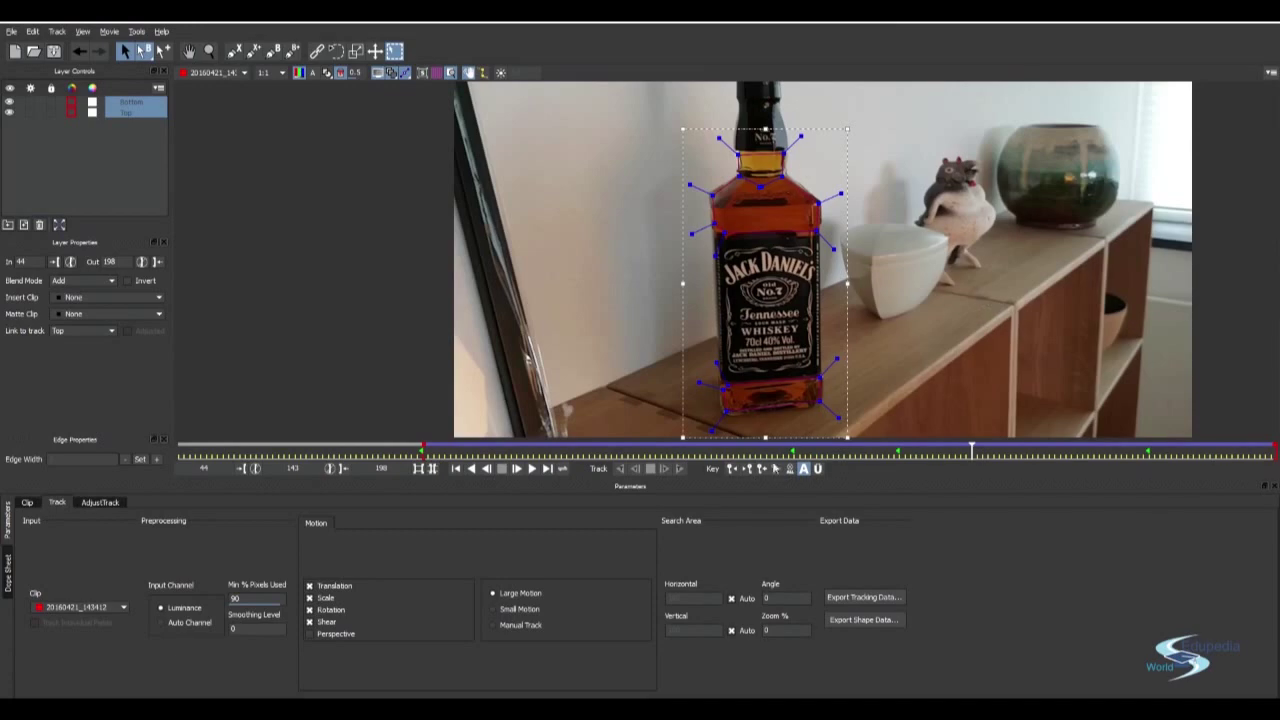
{"action": "left_click", "coordinate": [864, 620]}
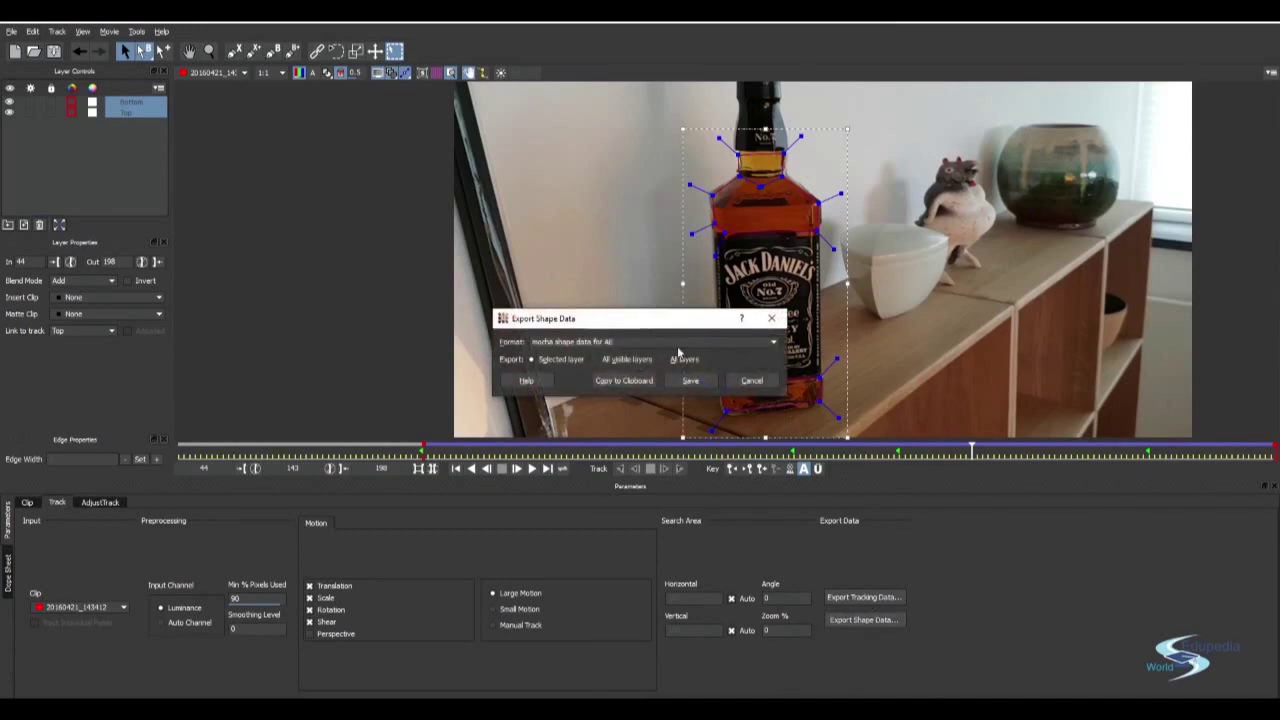
{"action": "left_click", "coordinate": [553, 342]}
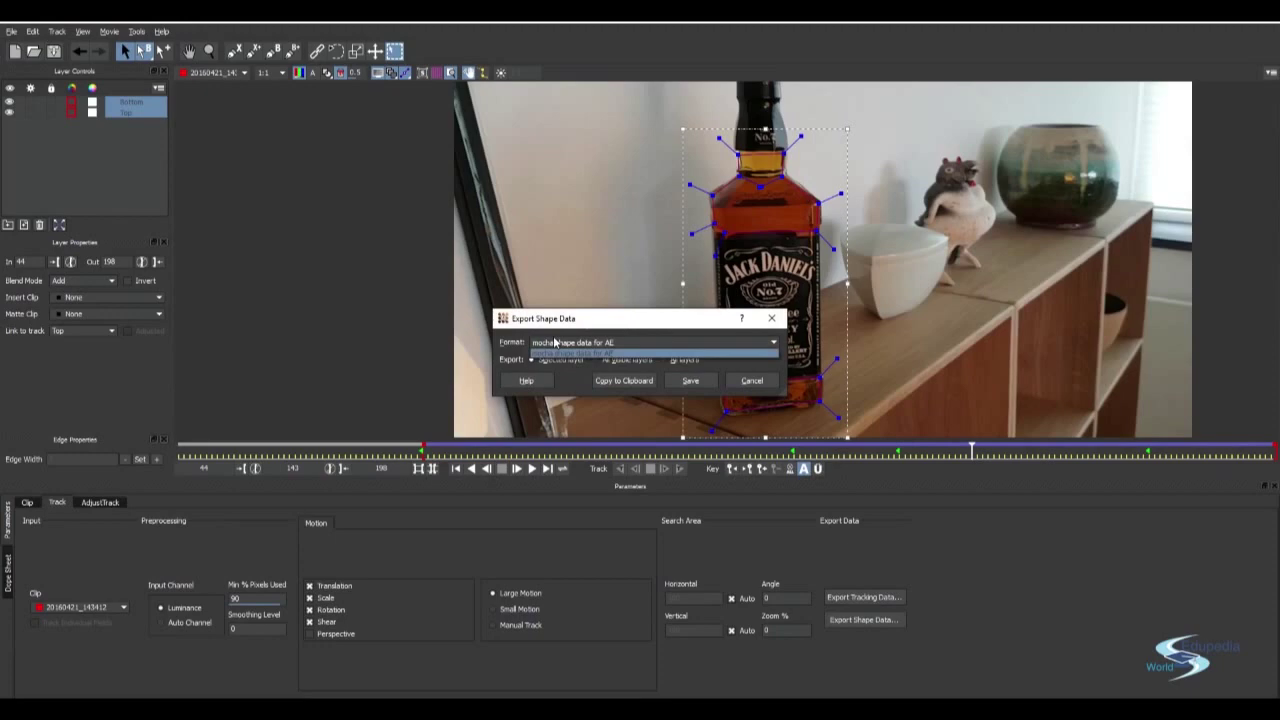
{"action": "left_click", "coordinate": [552, 350]}
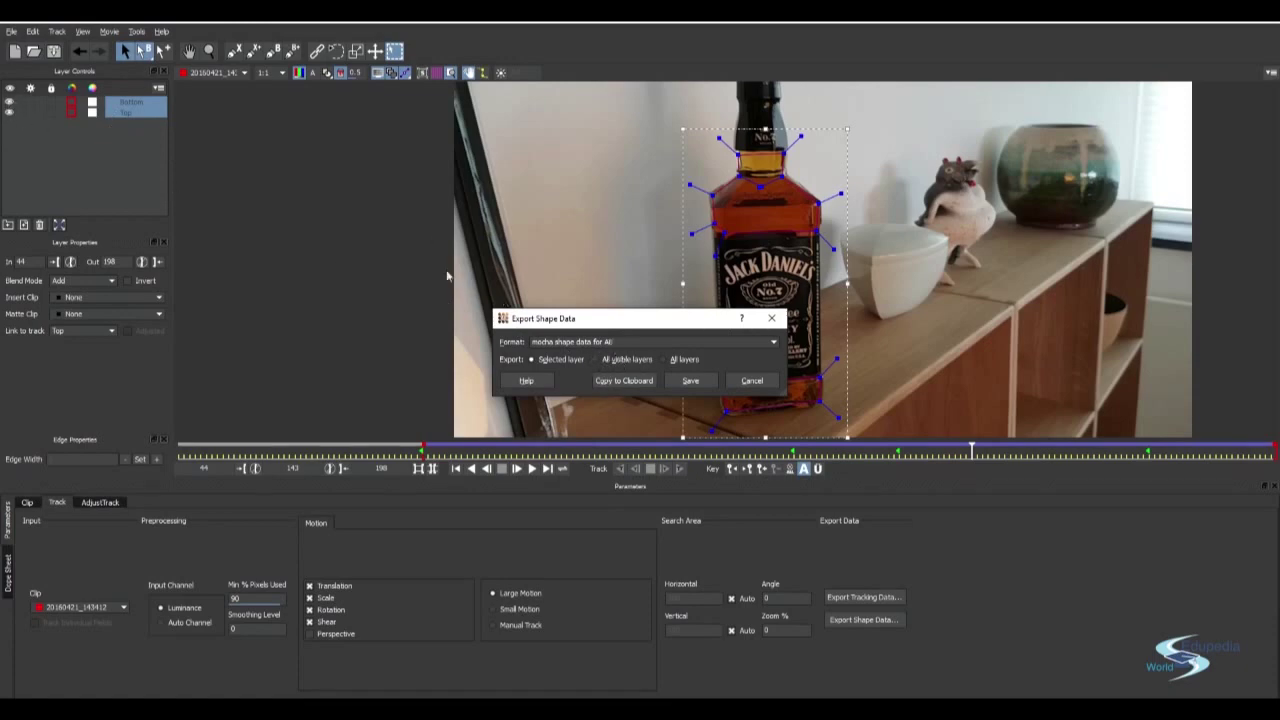
{"action": "left_click", "coordinate": [613, 382]}
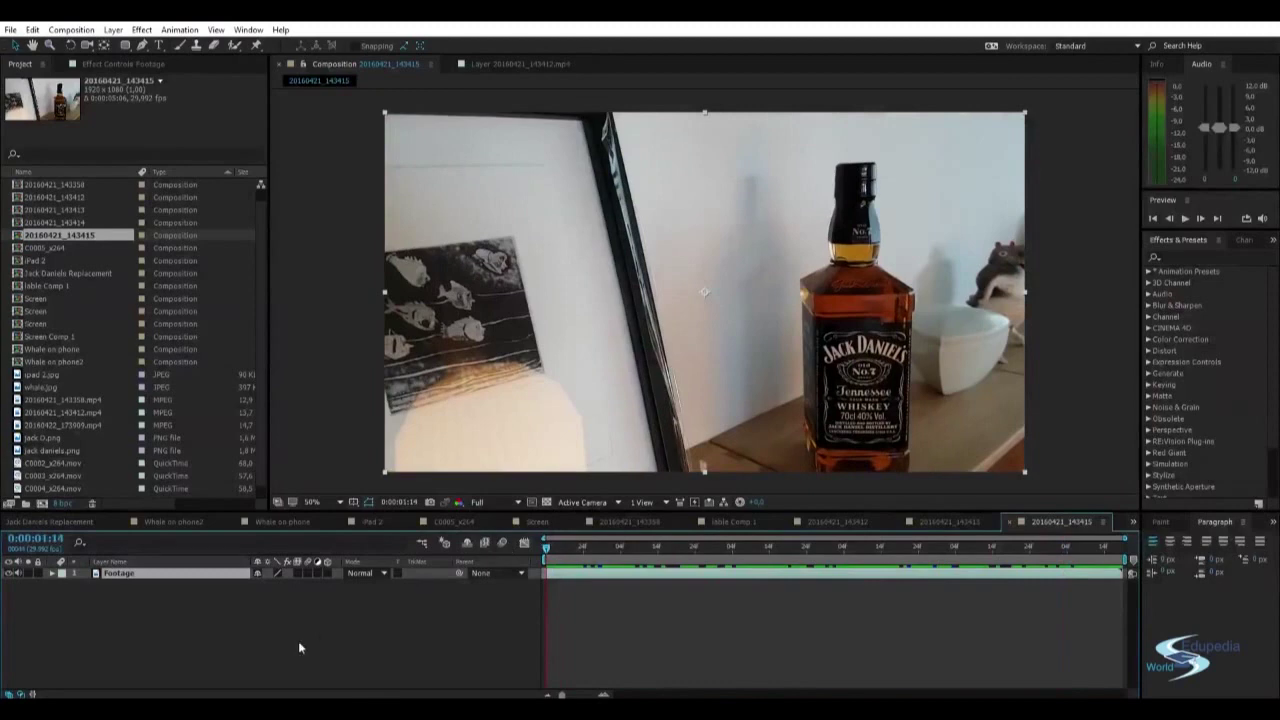
- Create a new light gray solid layer above the Footage layer
{"action": "left_click", "coordinate": [298, 644]}
{"action": "mouse_move", "coordinate": [553, 544]}
{"action": "left_mouse_down"}
{"action": "mouse_move", "coordinate": [685, 547]}
{"action": "mouse_move", "coordinate": [501, 543]}
{"action": "left_mouse_up"}
{"action": "key", "text": "ctrl+y"}
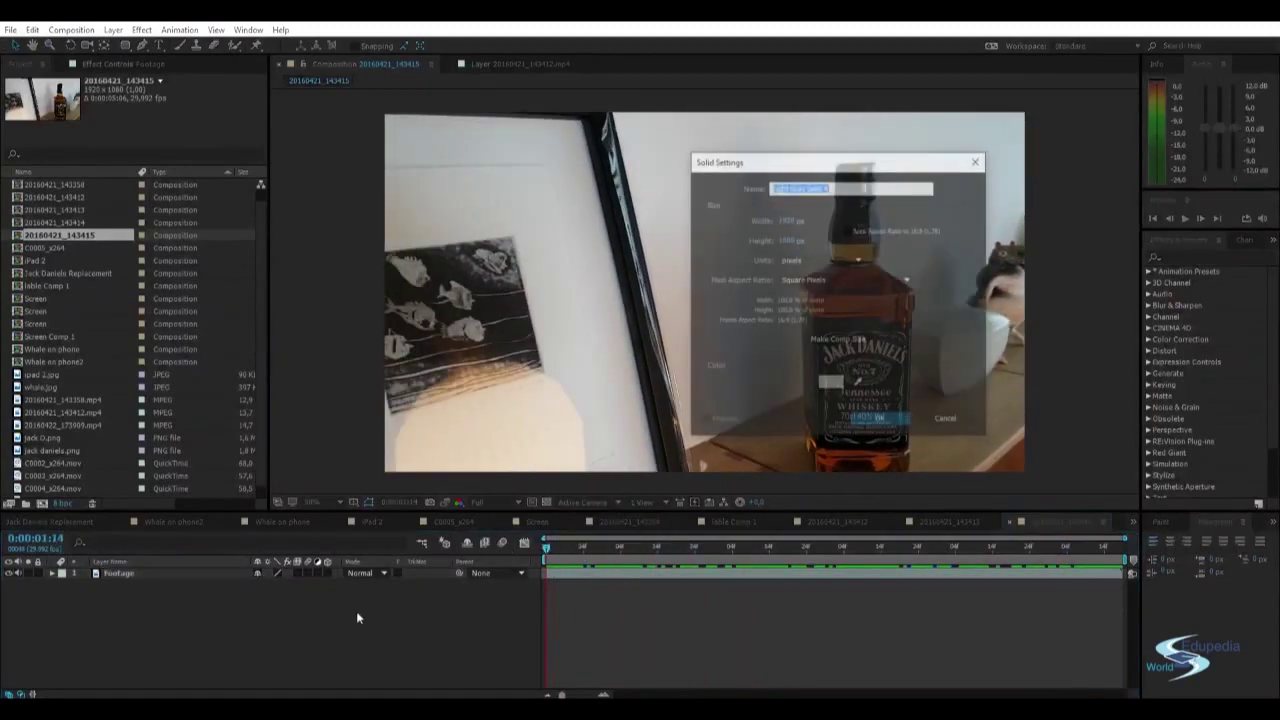
{"action": "left_click_drag", "start_coordinate": [843, 165], "coordinate": [572, 176]}
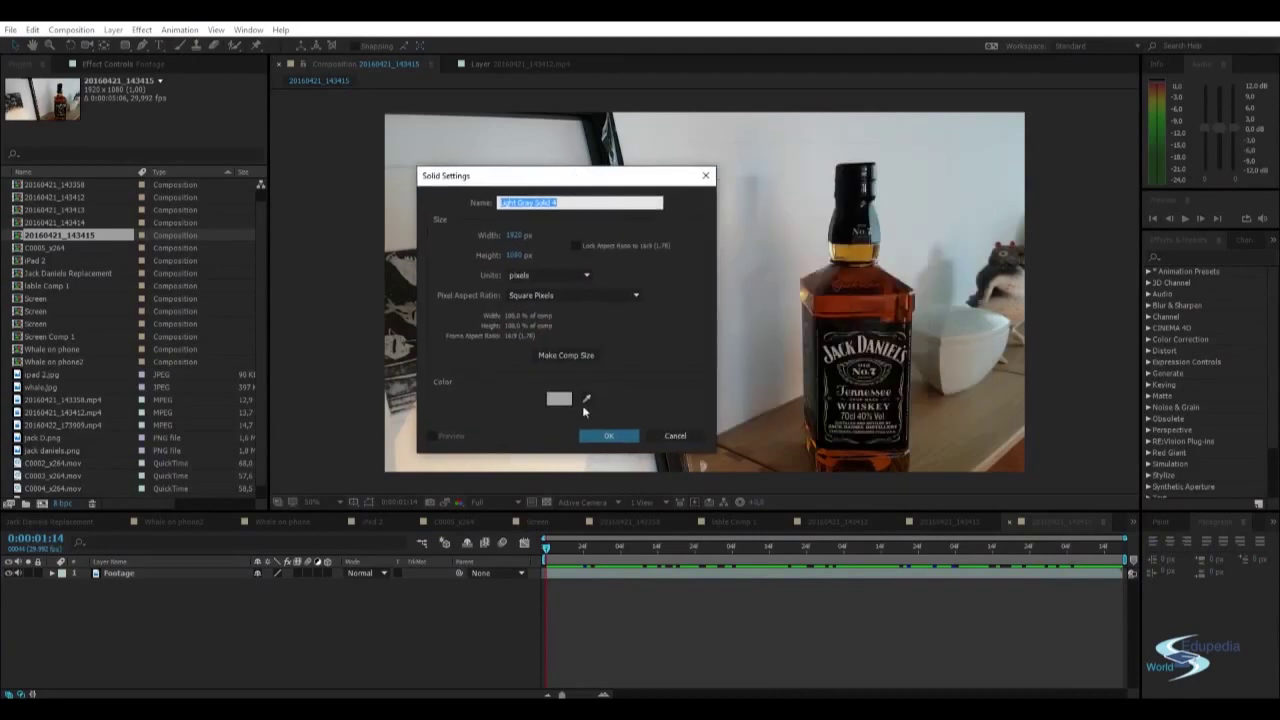
{"action": "left_click", "coordinate": [605, 438]}
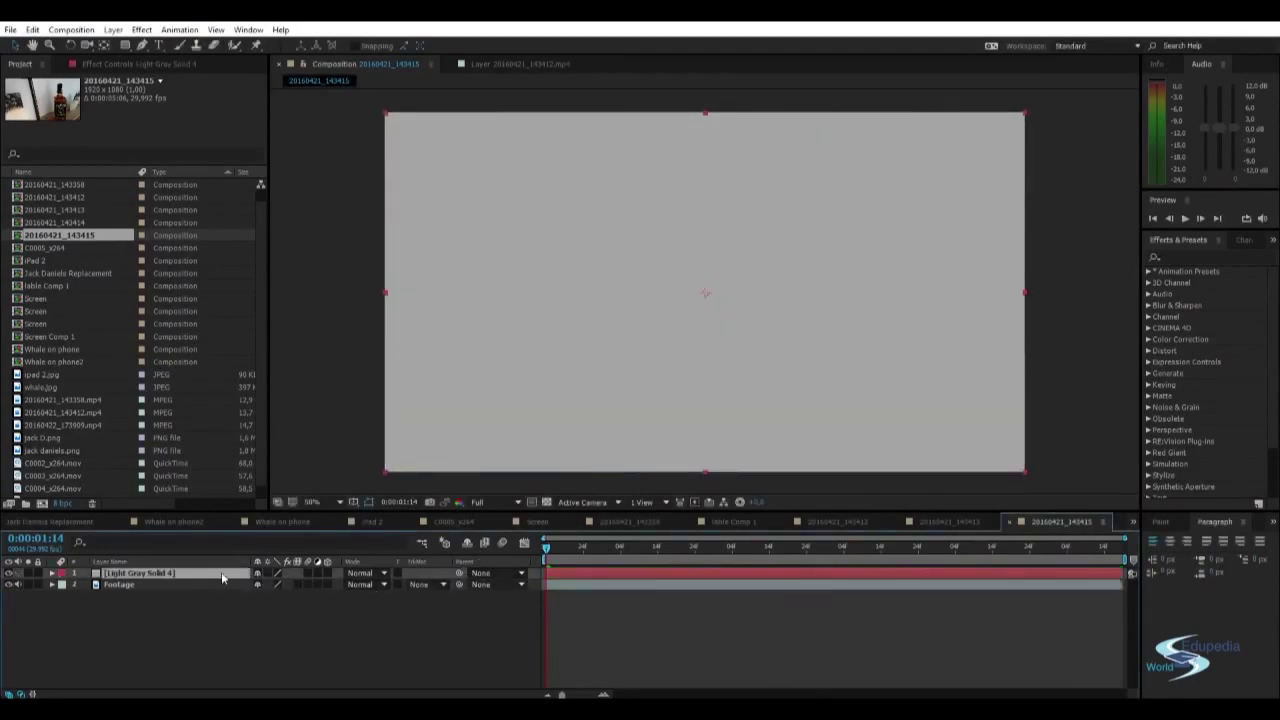
- Paste the Mocha Top shape data onto the solid and show its Effect Controls
{"action": "key", "text": "ctrl+alt+shift+e"}
{"action": "left_click", "coordinate": [101, 64]}
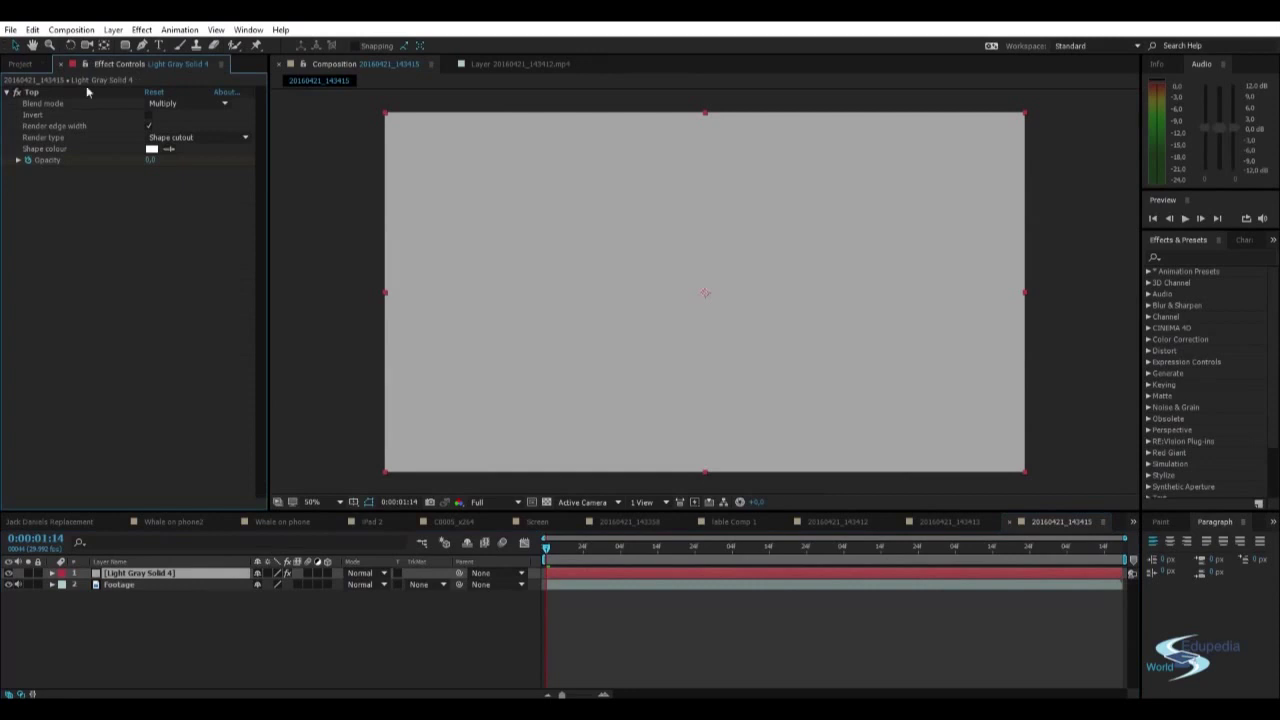
{"action": "left_click_drag", "start_coordinate": [266, 152], "coordinate": [321, 160]}
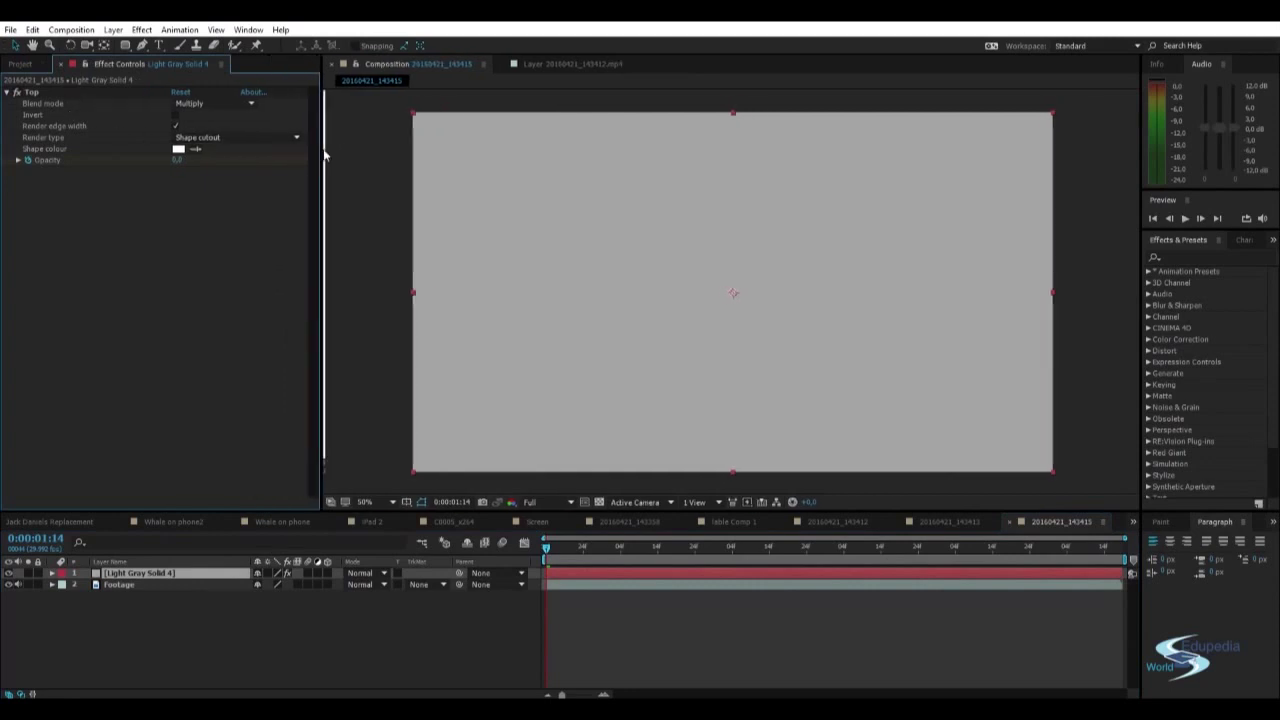
{"action": "left_click", "coordinate": [40, 103]}
{"action": "left_click", "coordinate": [79, 195]}
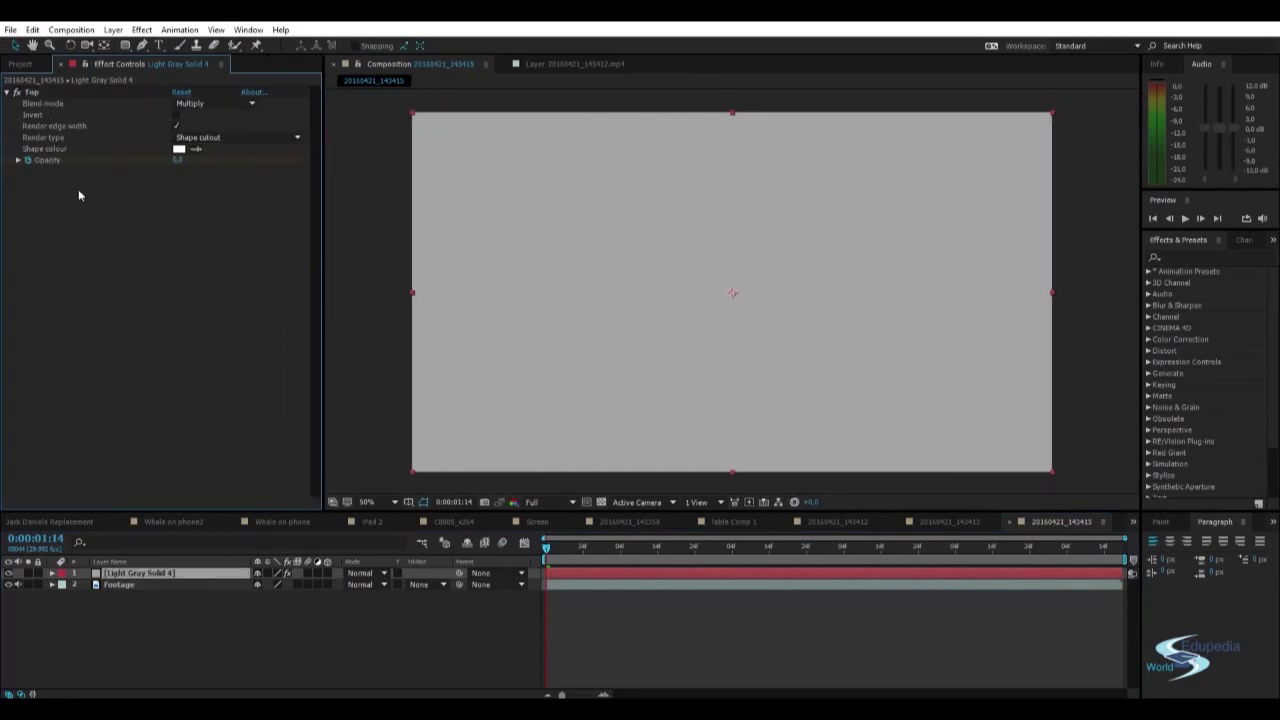
{"action": "left_click", "coordinate": [38, 92]}
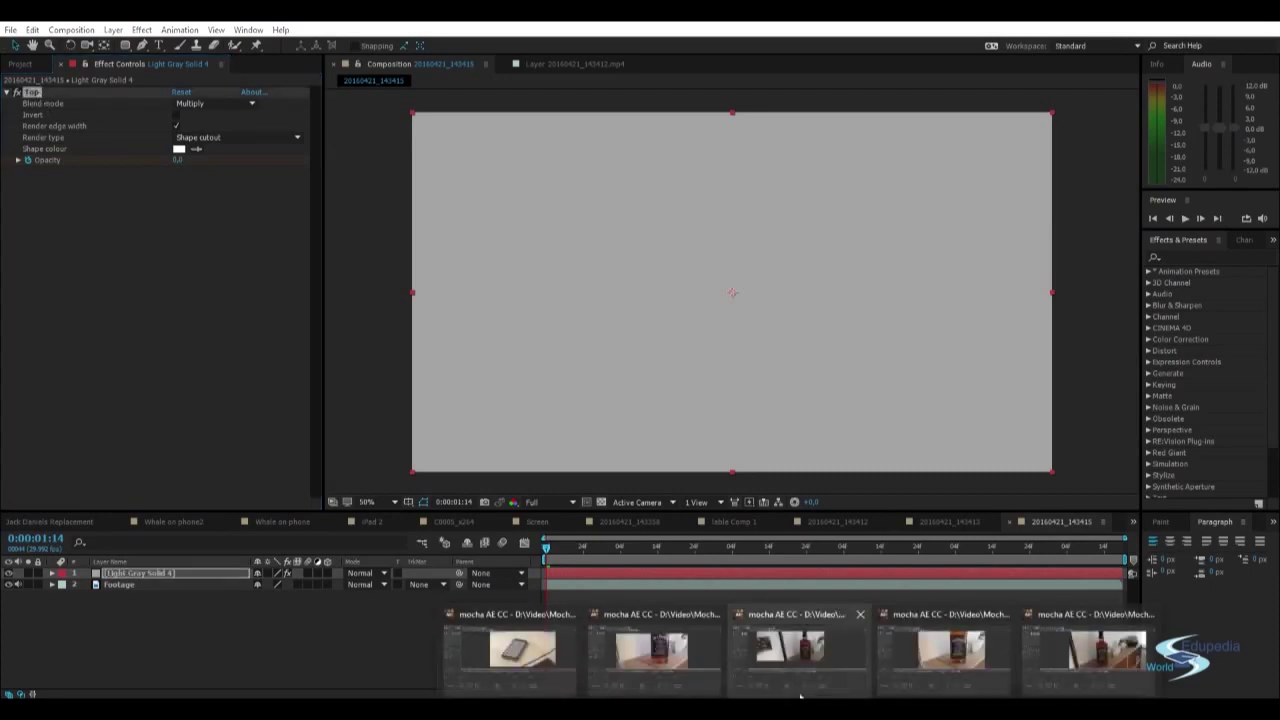
{"action": "left_click", "coordinate": [651, 655]}
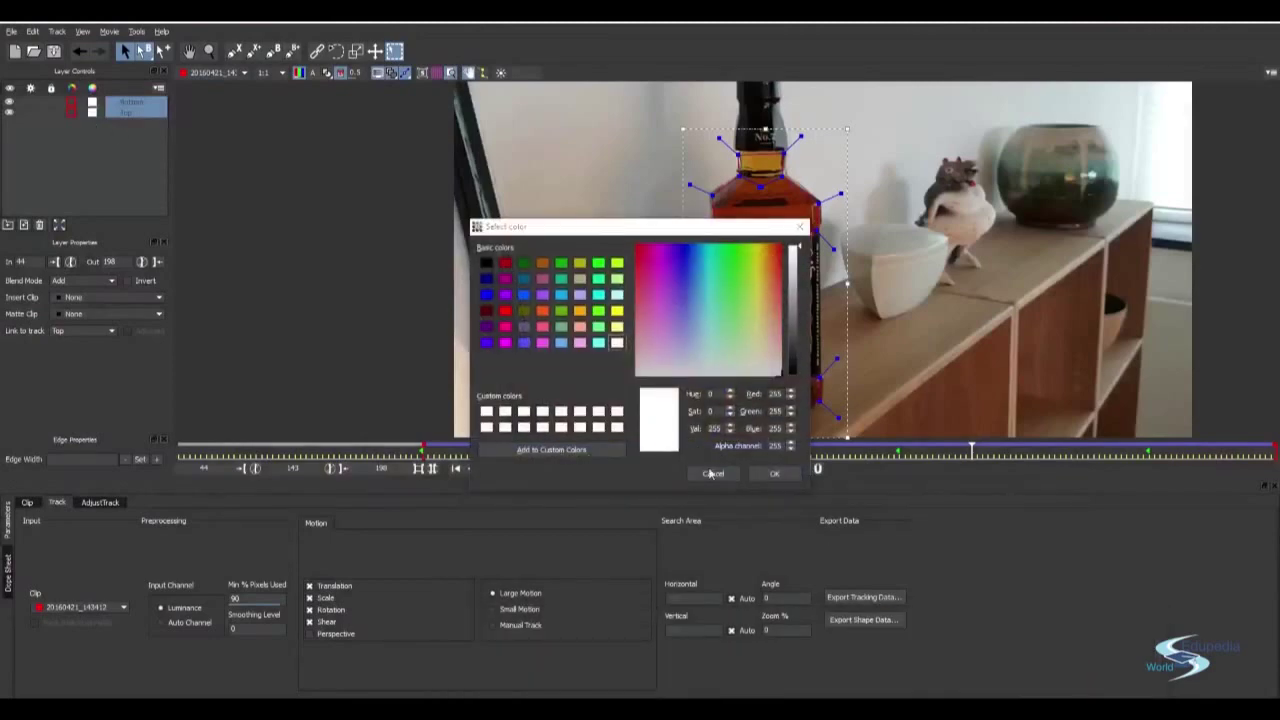
{"action": "left_click", "coordinate": [717, 476]}
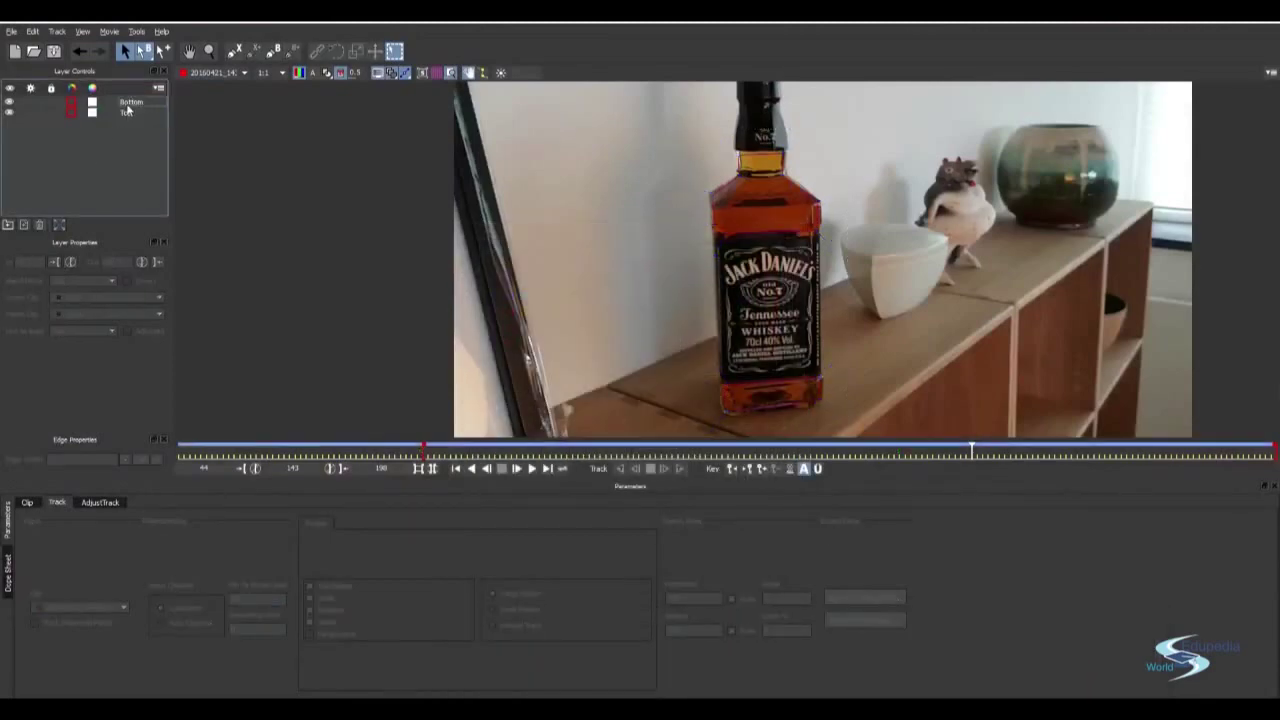
{"action": "left_click", "coordinate": [126, 104]}
{"action": "left_click", "coordinate": [127, 137]}
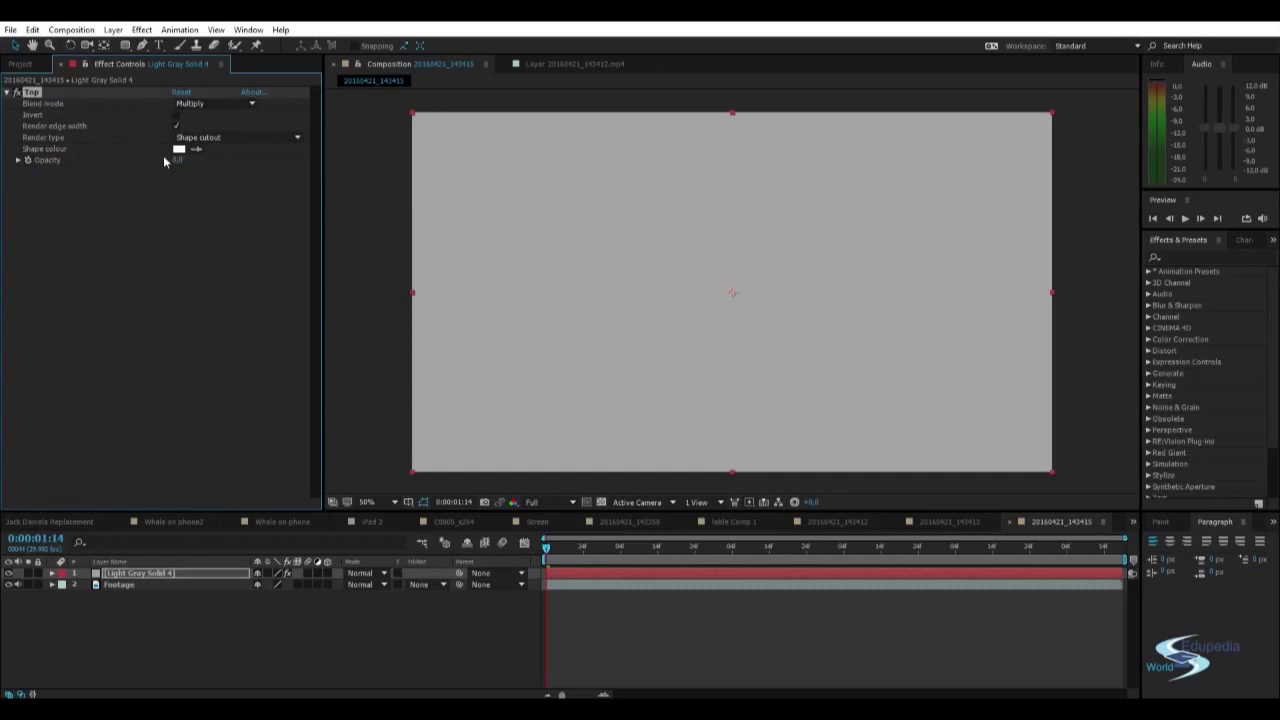
- Set the Top effect's opacity to 100 and zoom in on the bottle
{"action": "left_click_drag", "start_coordinate": [201, 162], "coordinate": [235, 159]}
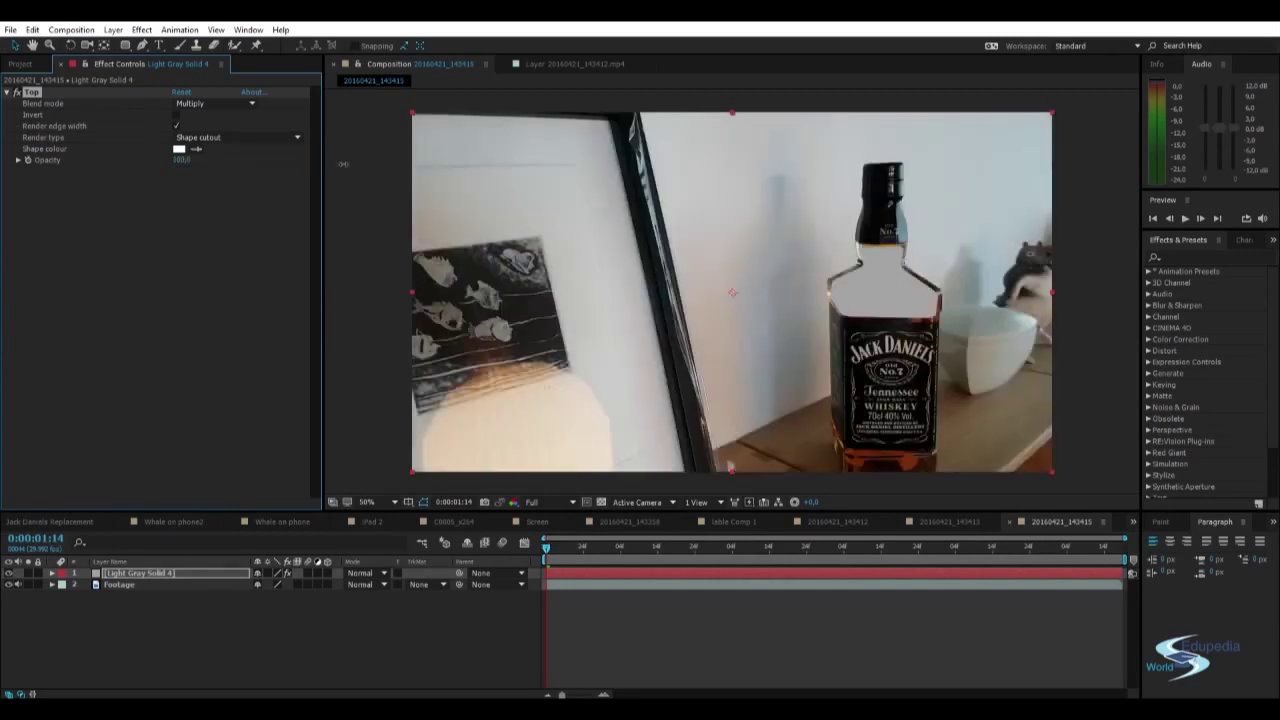
{"action": "left_click", "coordinate": [223, 287]}
{"action": "scroll", "coordinate": [1082, 311], "scroll_direction": "up", "scroll_amount": 3}
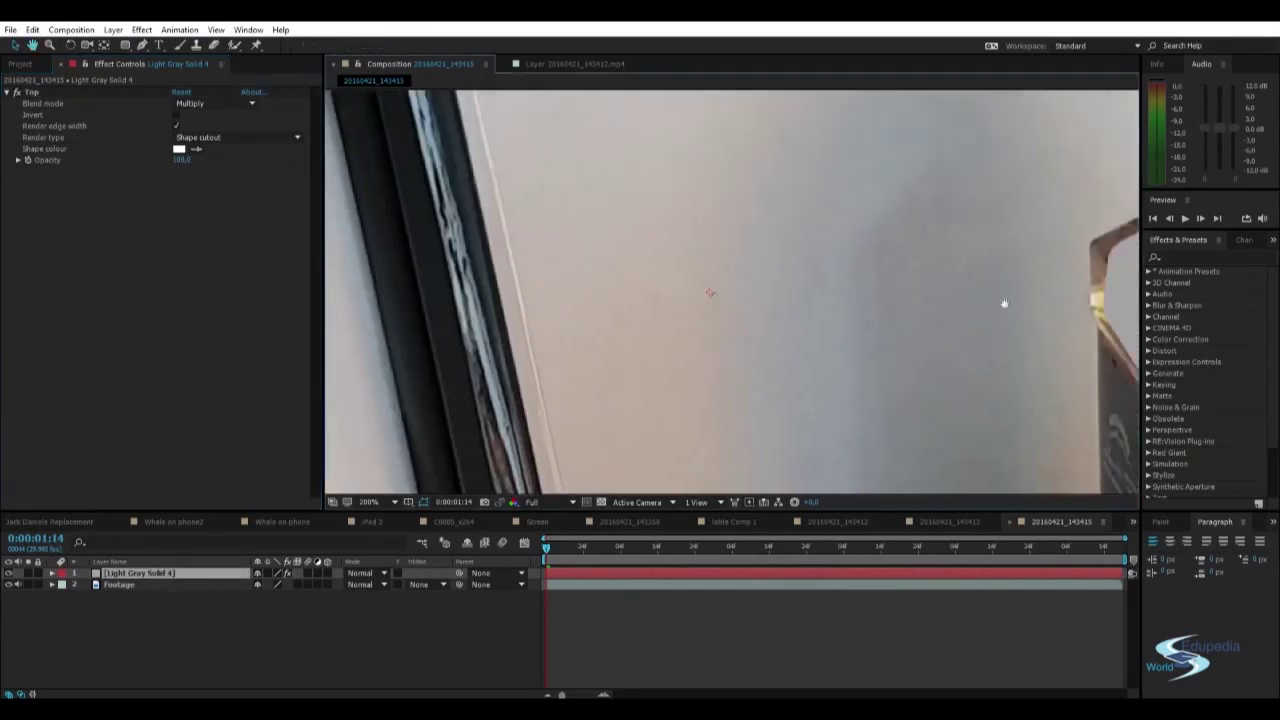
{"action": "key", "text": "v"}
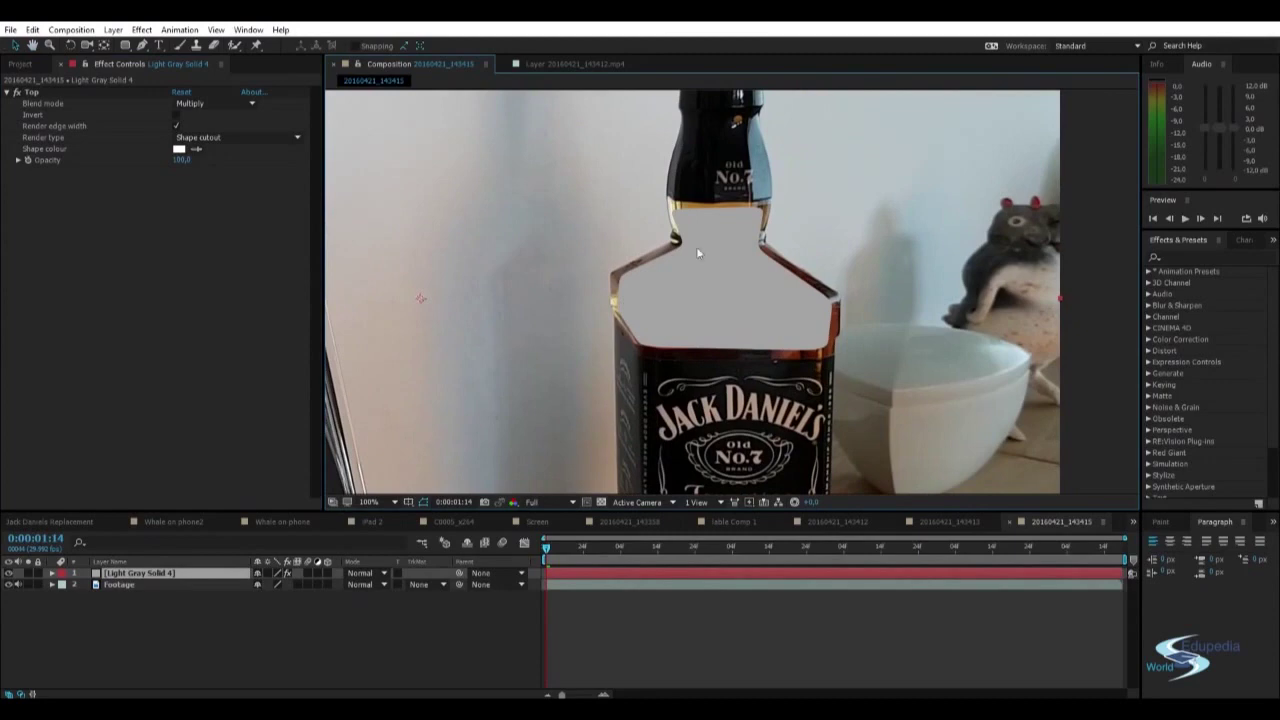
{"action": "scroll", "coordinate": [726, 264], "scroll_direction": "down", "scroll_amount": 3}
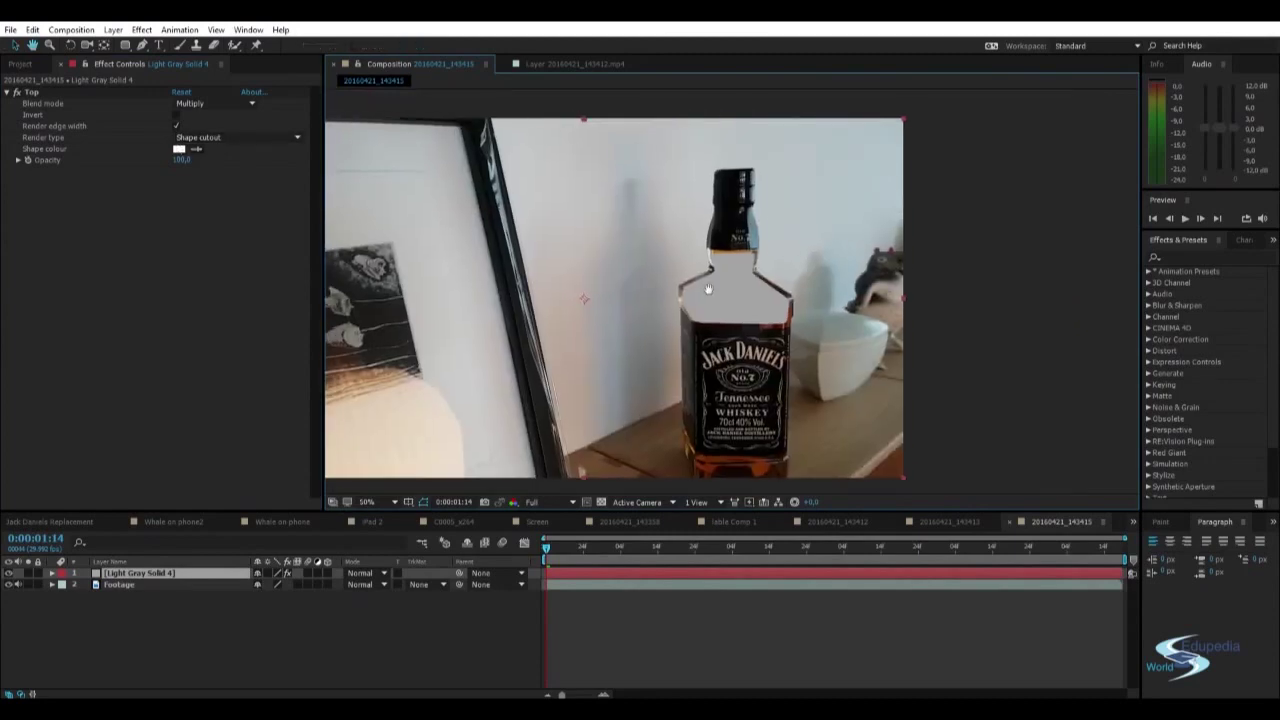
- Preview the Color shape cutout render type, then return to Shape cutout
{"action": "left_click", "coordinate": [230, 137]}
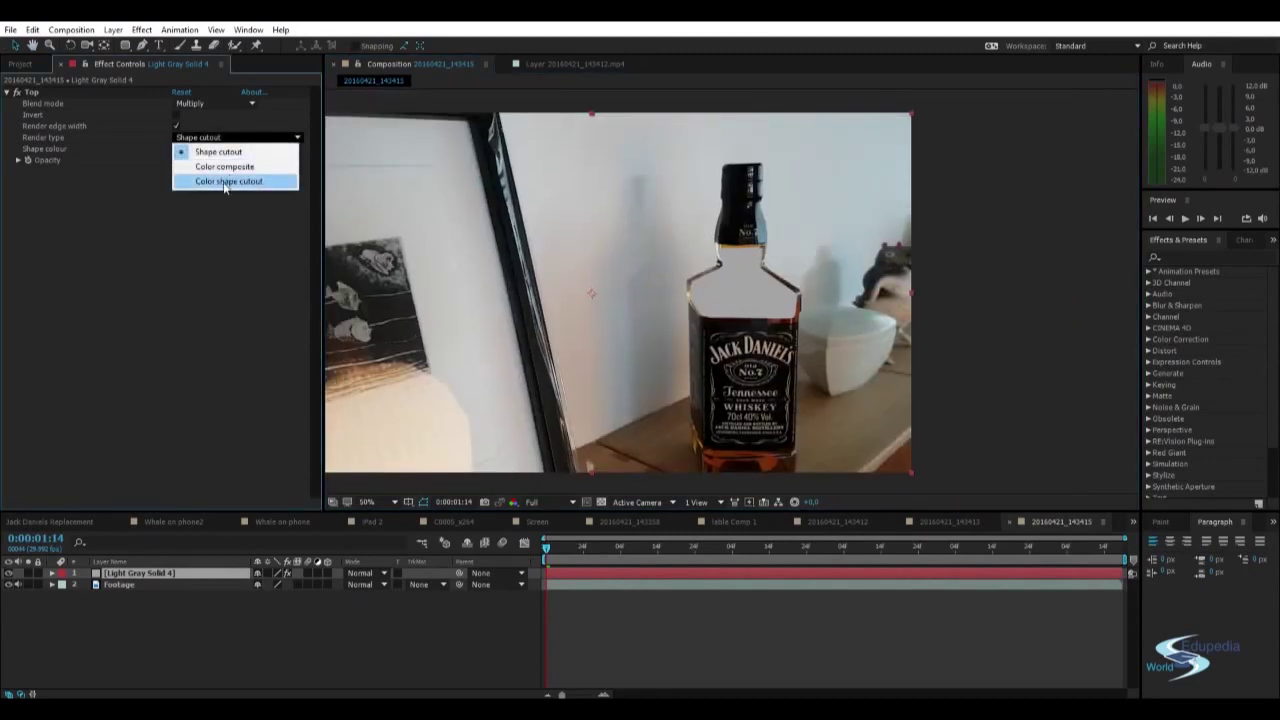
{"action": "left_click", "coordinate": [225, 181]}
{"action": "left_click", "coordinate": [239, 136]}
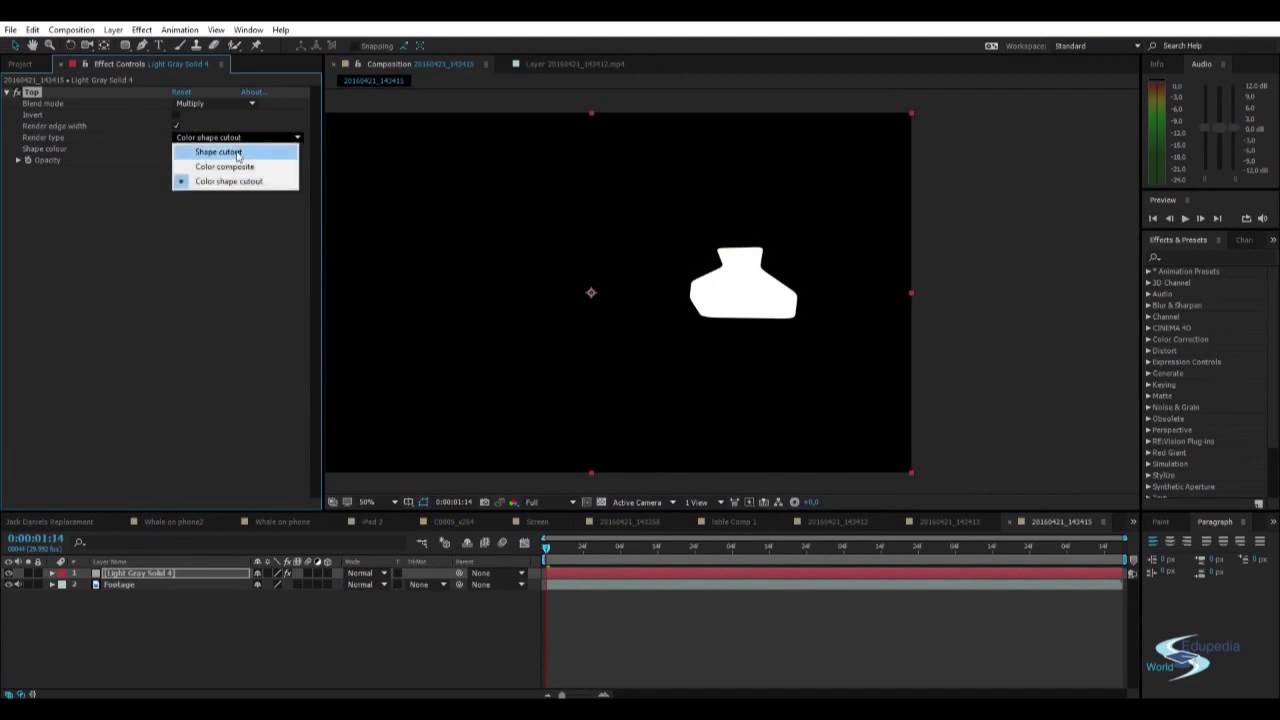
{"action": "left_click", "coordinate": [1018, 260]}
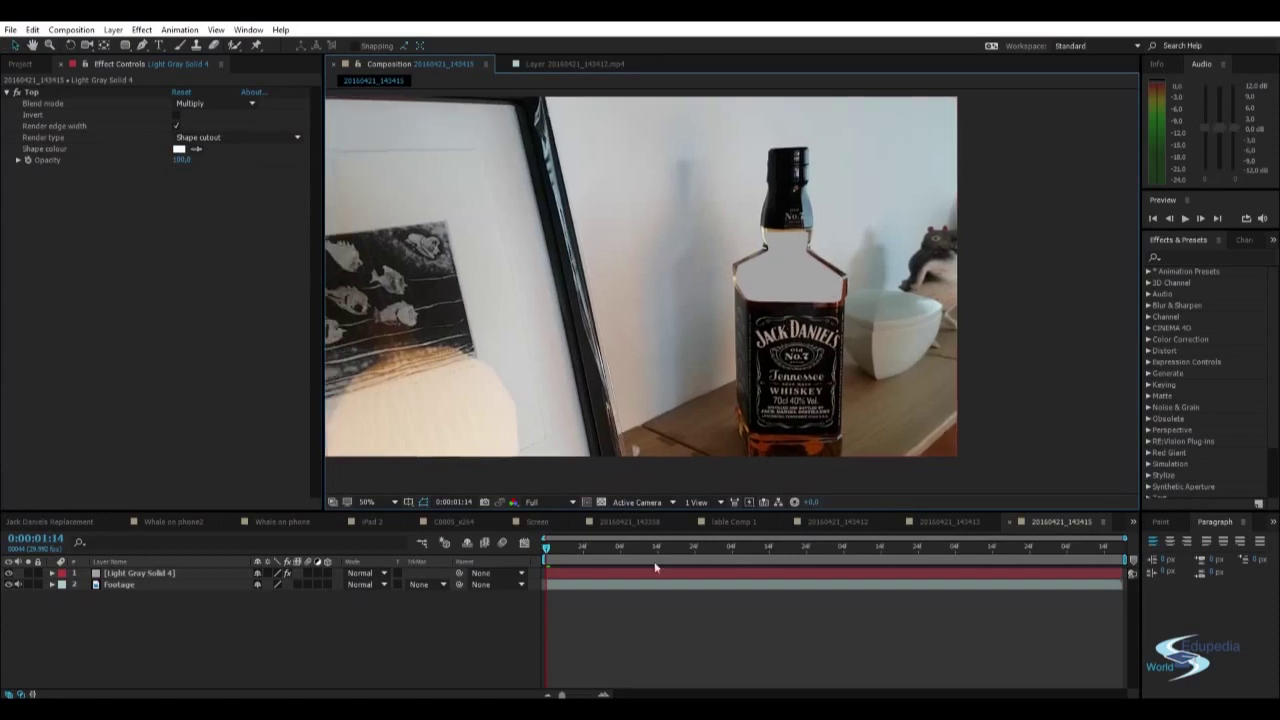
{"action": "mouse_move", "coordinate": [548, 553]}
{"action": "left_mouse_down"}
{"action": "mouse_move", "coordinate": [924, 553]}
{"action": "mouse_move", "coordinate": [678, 563]}
{"action": "mouse_move", "coordinate": [722, 555]}
{"action": "mouse_move", "coordinate": [691, 563]}
{"action": "left_mouse_up"}
{"action": "left_click", "coordinate": [712, 576]}
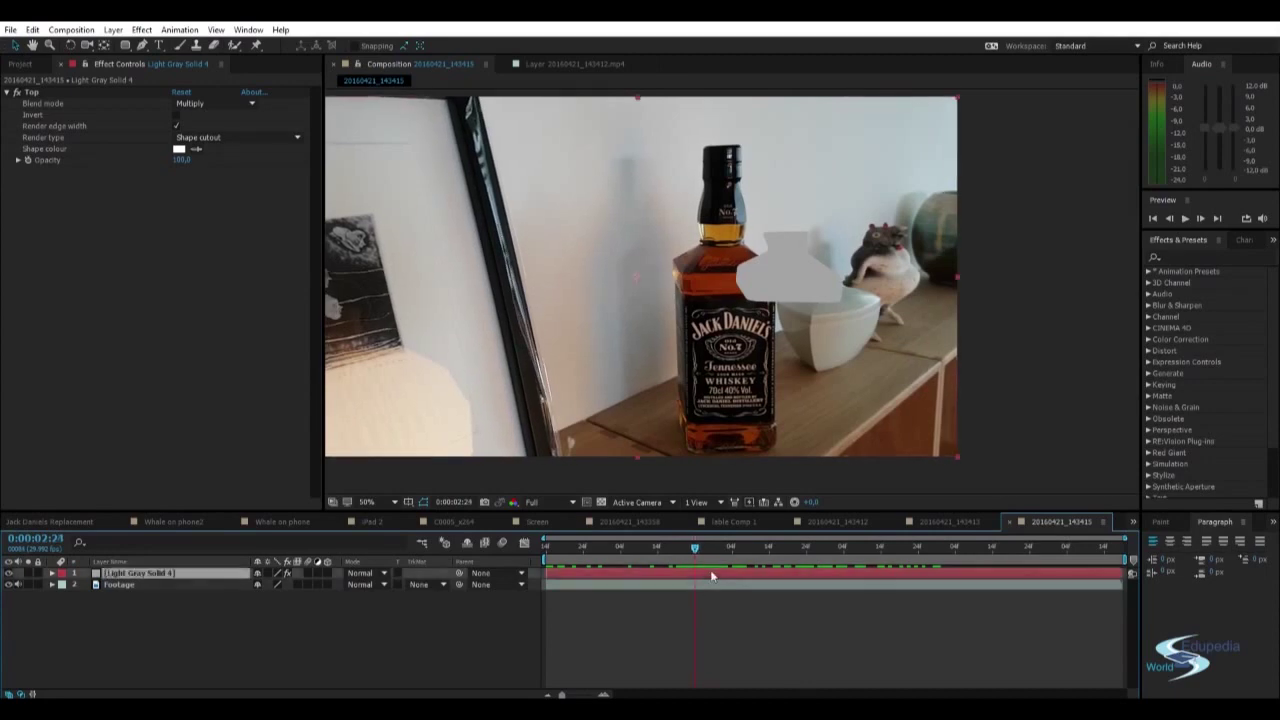
{"action": "key", "text": "u"}
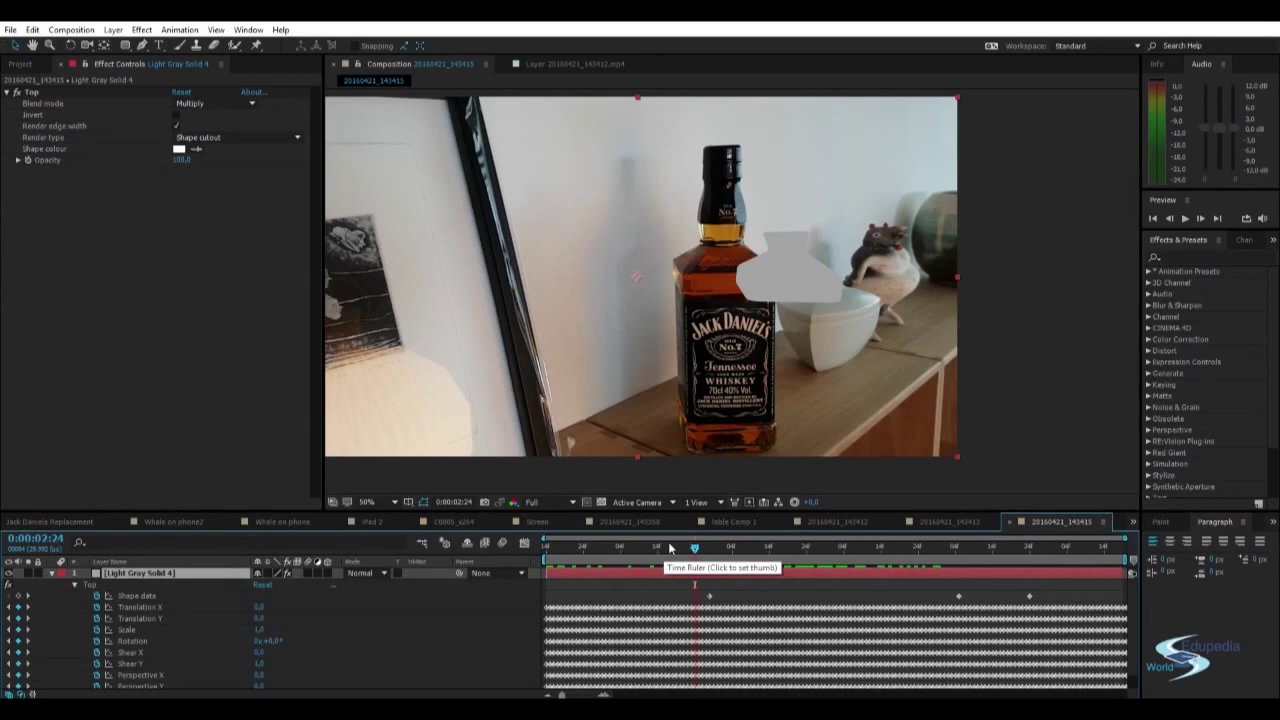
{"action": "left_click", "coordinate": [709, 550]}
{"action": "mouse_move", "coordinate": [709, 551]}
{"action": "left_mouse_down"}
{"action": "mouse_move", "coordinate": [556, 583]}
{"action": "mouse_move", "coordinate": [580, 575]}
{"action": "left_mouse_up"}
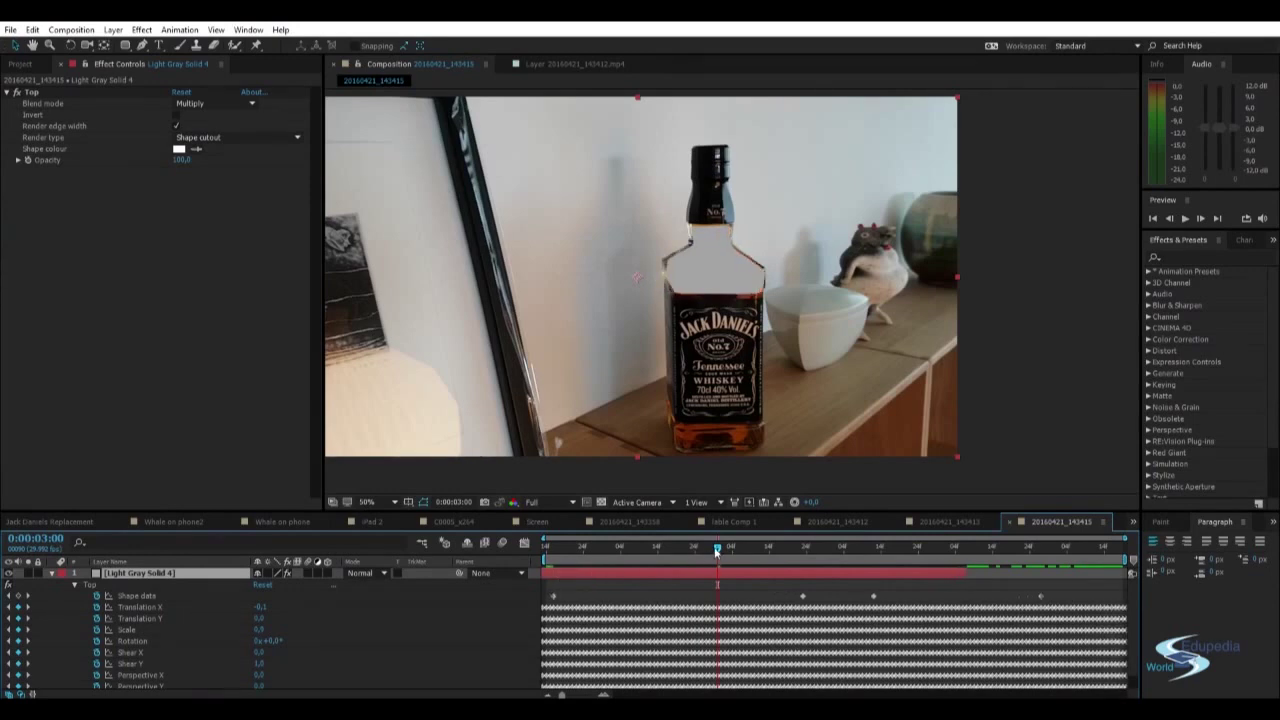
{"action": "mouse_move", "coordinate": [717, 549]}
{"action": "left_mouse_down"}
{"action": "mouse_move", "coordinate": [899, 549]}
{"action": "mouse_move", "coordinate": [877, 577]}
{"action": "mouse_move", "coordinate": [575, 547]}
{"action": "mouse_move", "coordinate": [963, 547]}
{"action": "left_mouse_up"}
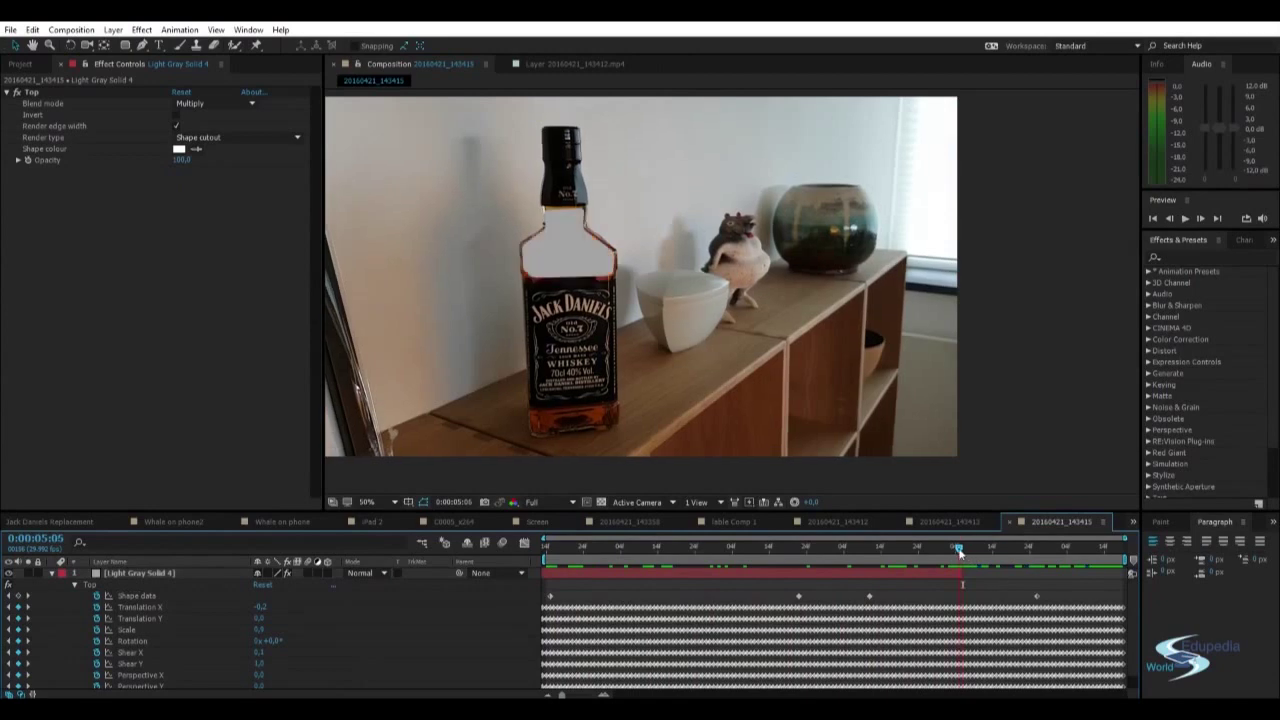
{"action": "mouse_move", "coordinate": [963, 548]}
{"action": "left_mouse_down"}
{"action": "mouse_move", "coordinate": [561, 548]}
{"action": "mouse_move", "coordinate": [952, 548]}
{"action": "left_mouse_up"}
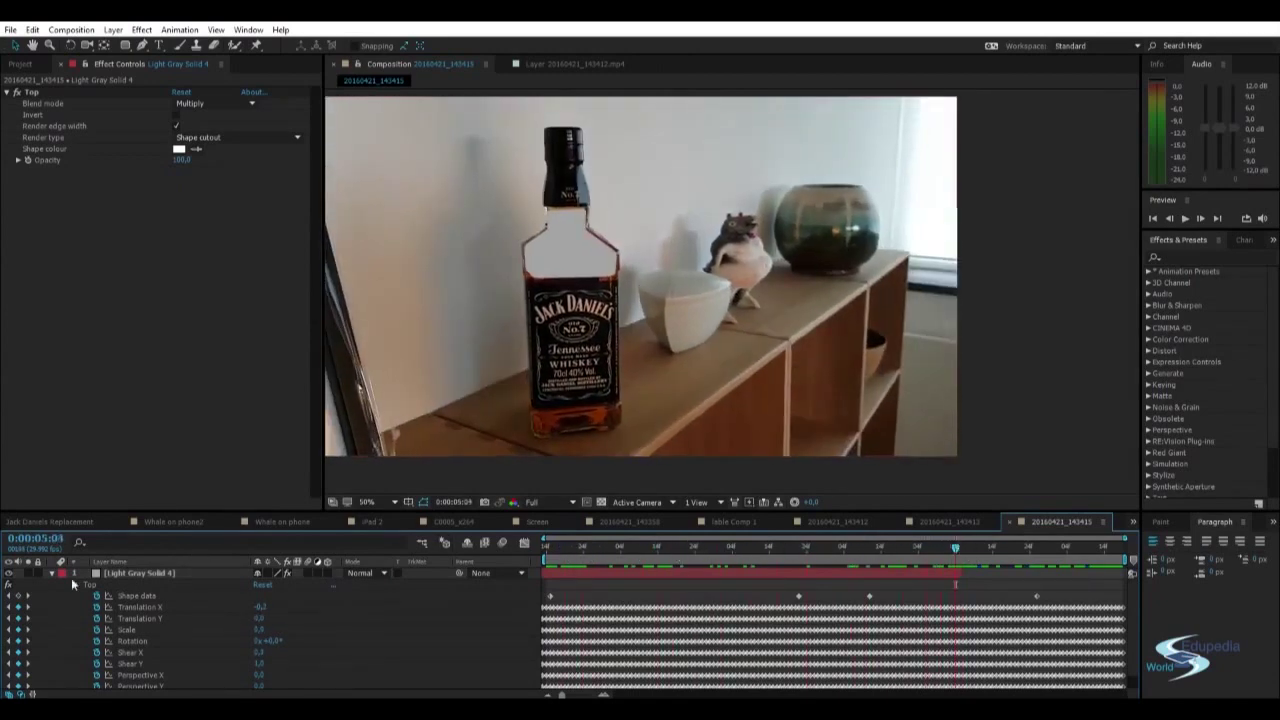
{"action": "left_click", "coordinate": [53, 574]}
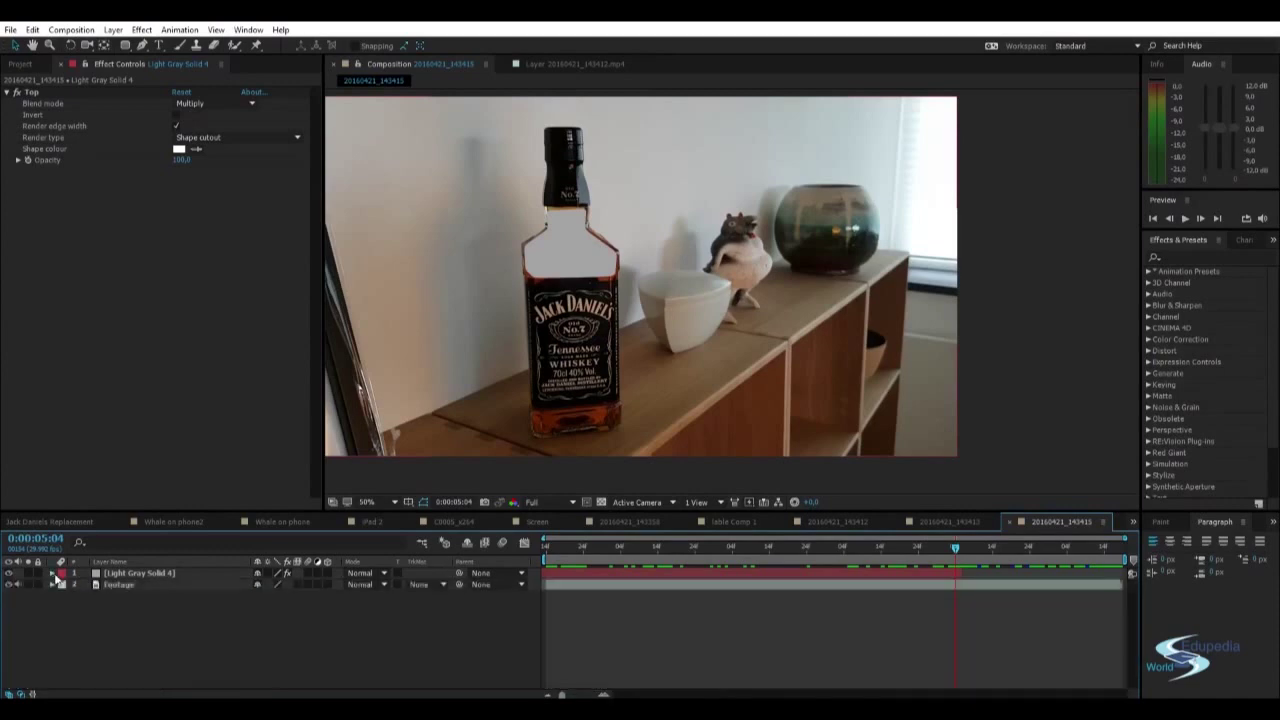
{"action": "mouse_move", "coordinate": [545, 548]}
{"action": "left_mouse_down"}
{"action": "mouse_move", "coordinate": [962, 573]}
{"action": "mouse_move", "coordinate": [546, 560]}
{"action": "left_mouse_up"}
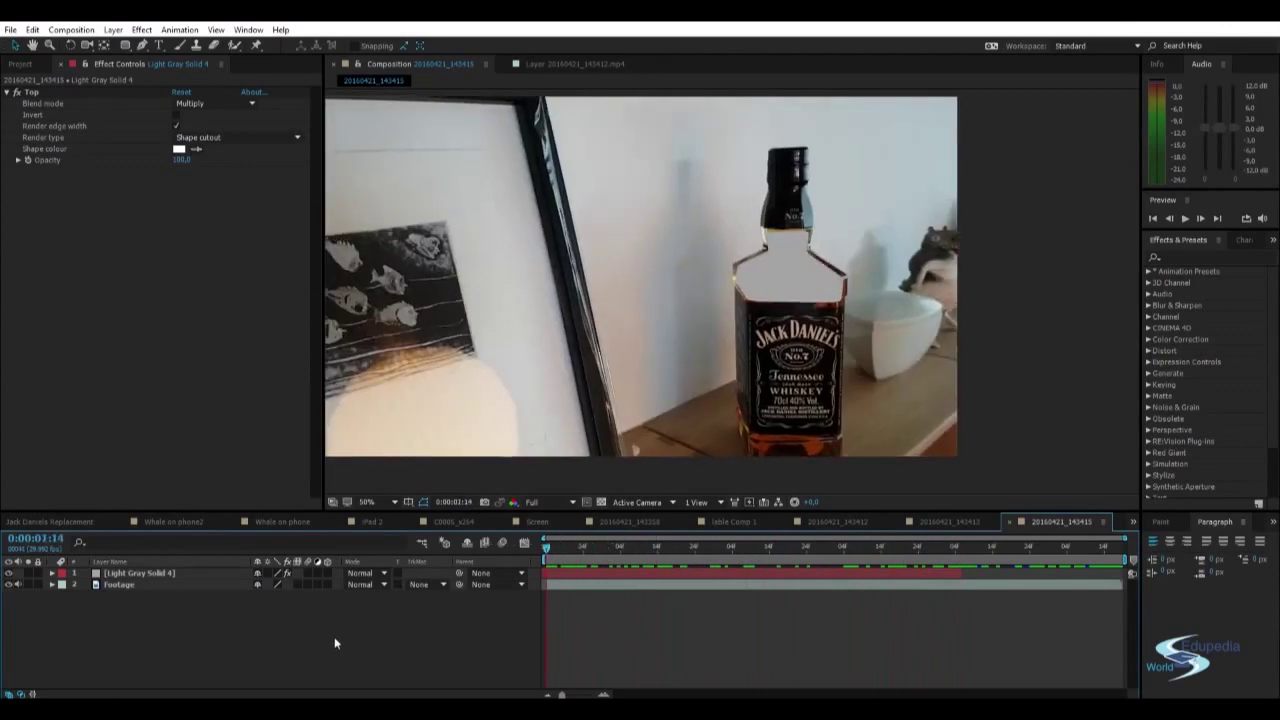
{"action": "key", "text": "ctrl+alt+y"}
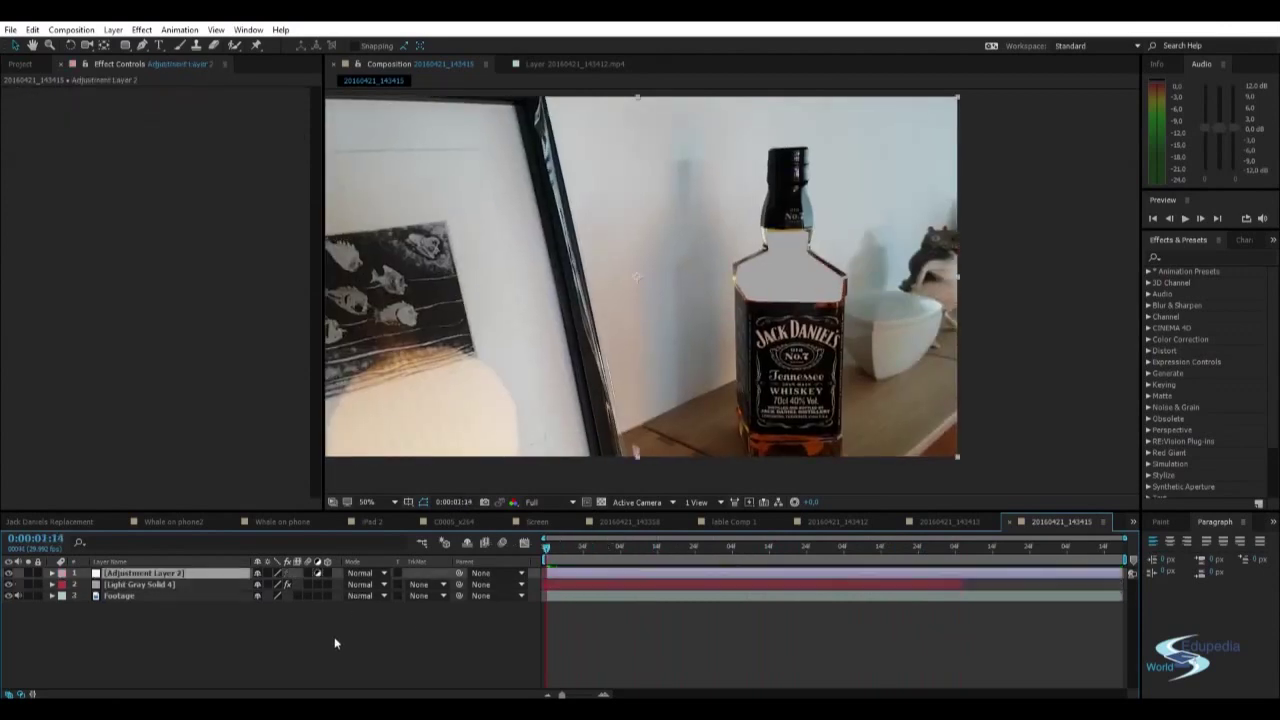
- Apply the Curves effect to the adjustment layer and hide the gray solid
{"action": "left_click", "coordinate": [1187, 258]}
{"action": "type", "text": "c"}
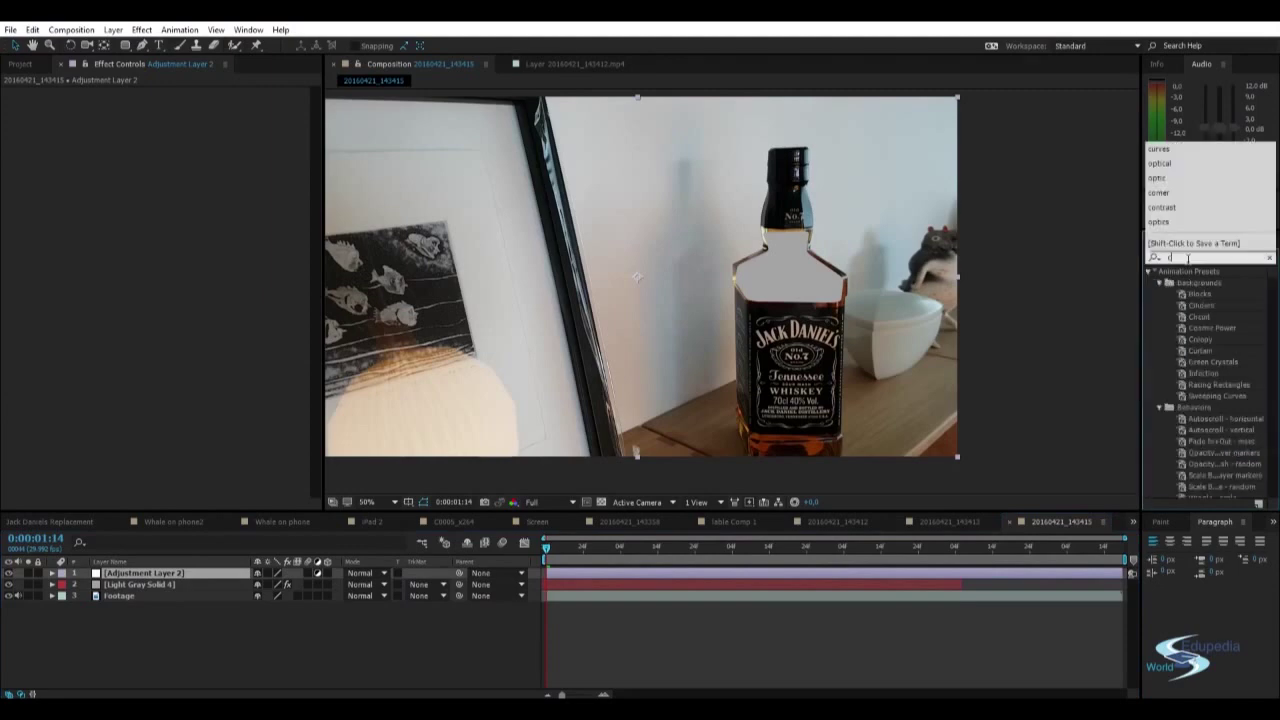
{"action": "type", "text": "urves"}
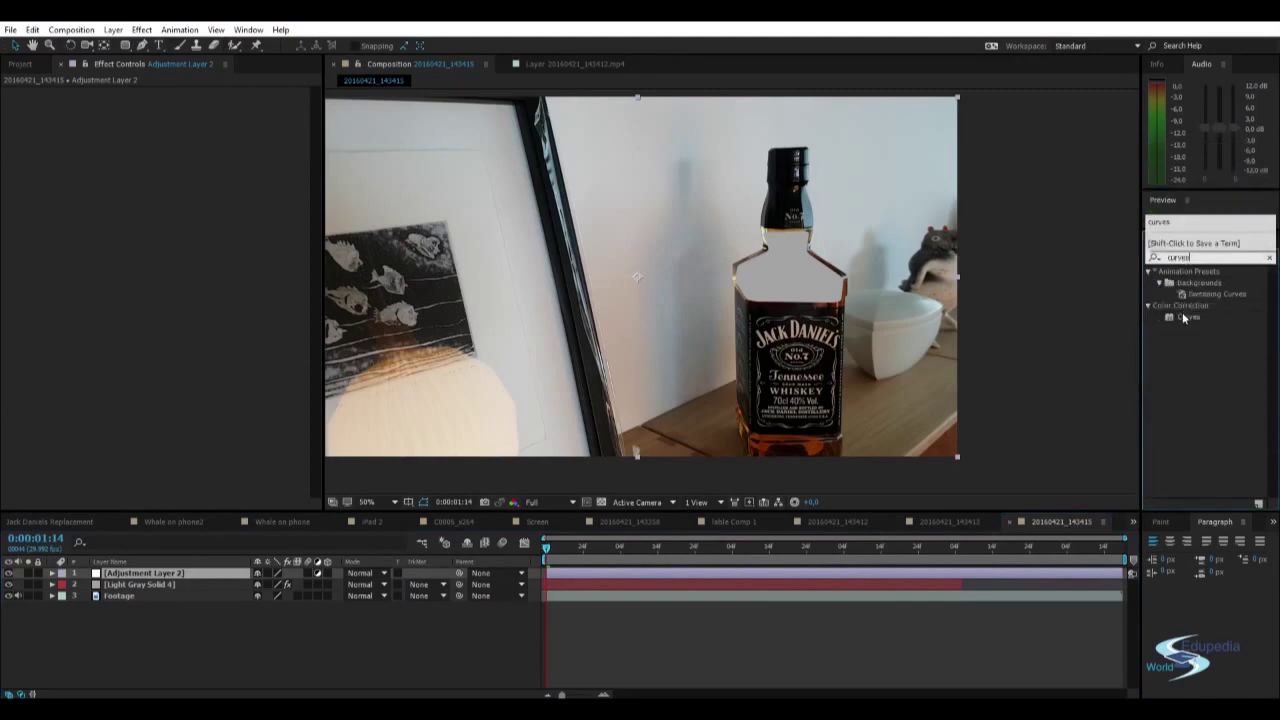
{"action": "left_click_drag", "start_coordinate": [1182, 317], "coordinate": [140, 573]}
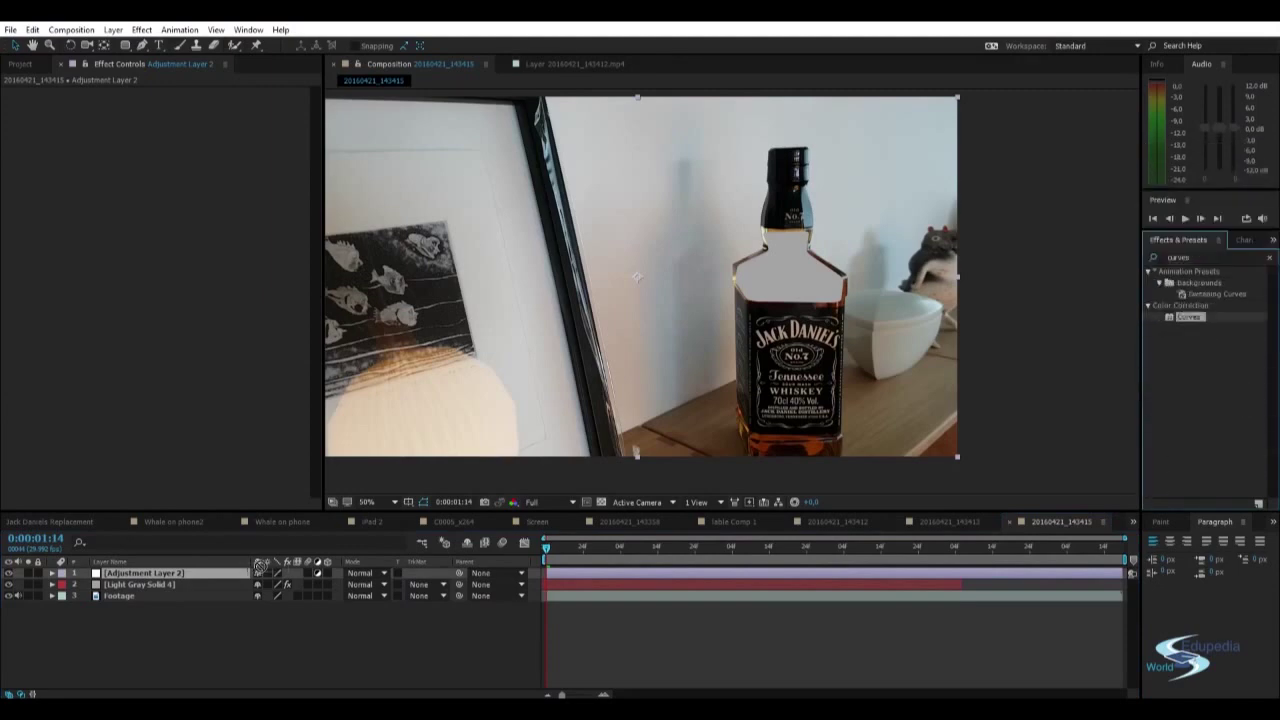
{"action": "left_click", "coordinate": [10, 585]}
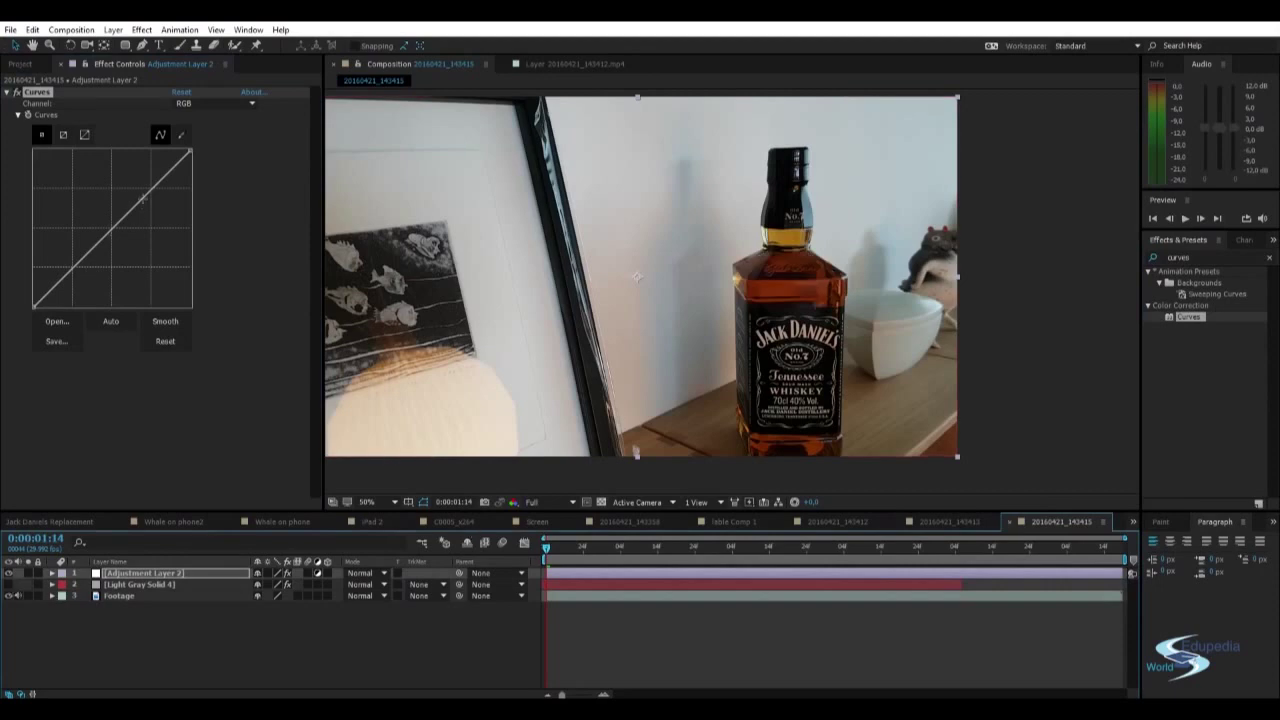
- Raise the curve to brighten the footage and check a later frame
{"action": "mouse_move", "coordinate": [143, 200]}
{"action": "left_mouse_down"}
{"action": "mouse_move", "coordinate": [97, 183]}
{"action": "mouse_move", "coordinate": [97, 200]}
{"action": "left_mouse_up"}
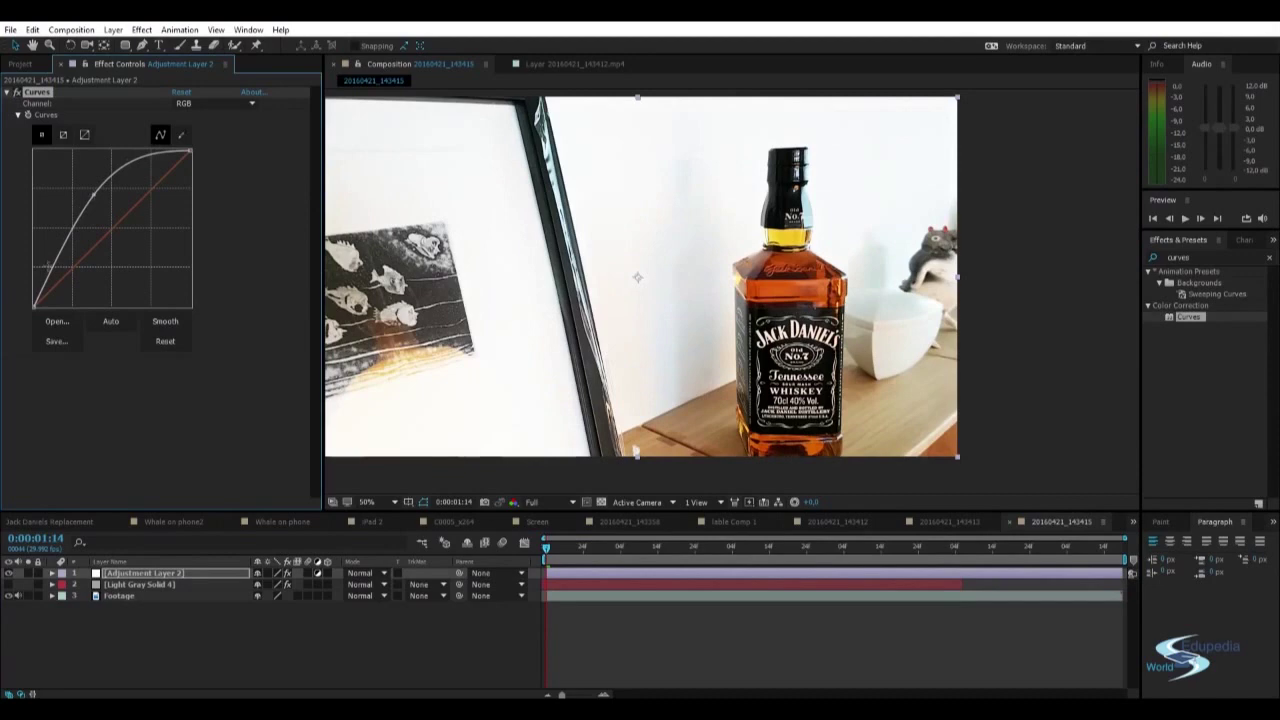
{"action": "left_click_drag", "start_coordinate": [55, 262], "coordinate": [90, 197]}
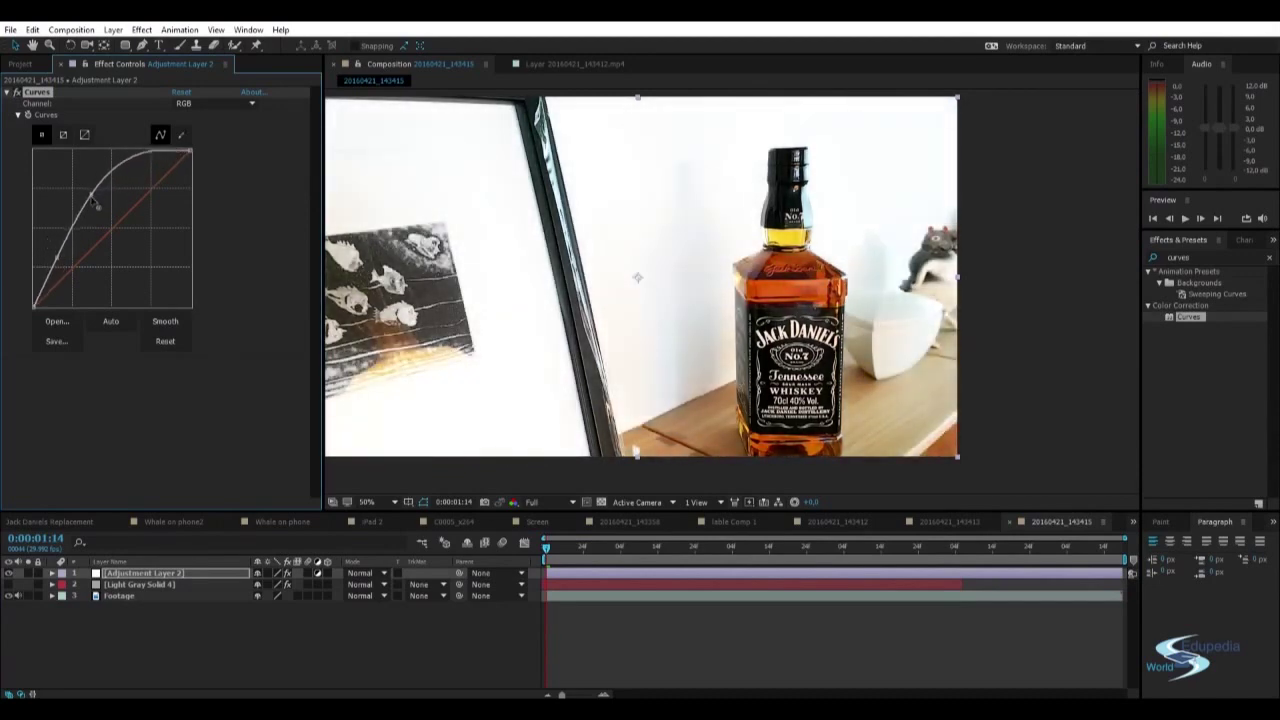
{"action": "left_click", "coordinate": [1013, 310]}
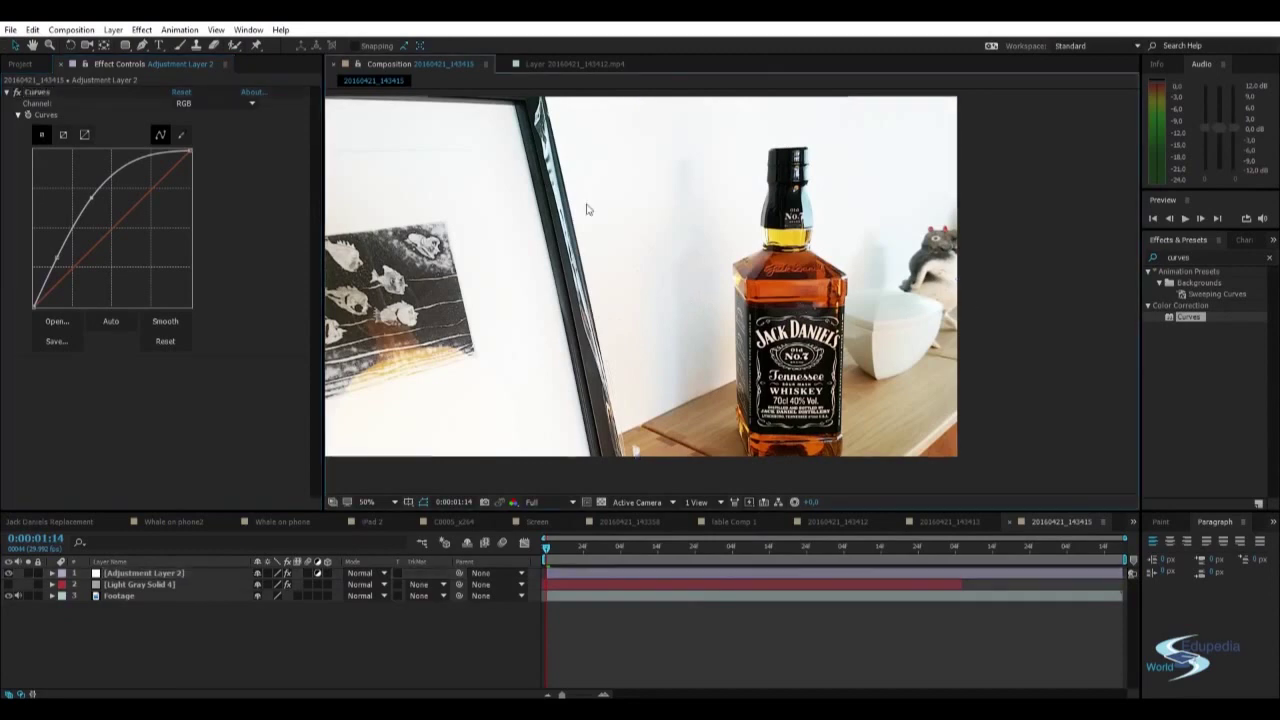
{"action": "mouse_move", "coordinate": [547, 548]}
{"action": "left_mouse_down"}
{"action": "mouse_move", "coordinate": [943, 549]}
{"action": "mouse_move", "coordinate": [660, 548]}
{"action": "left_mouse_up"}
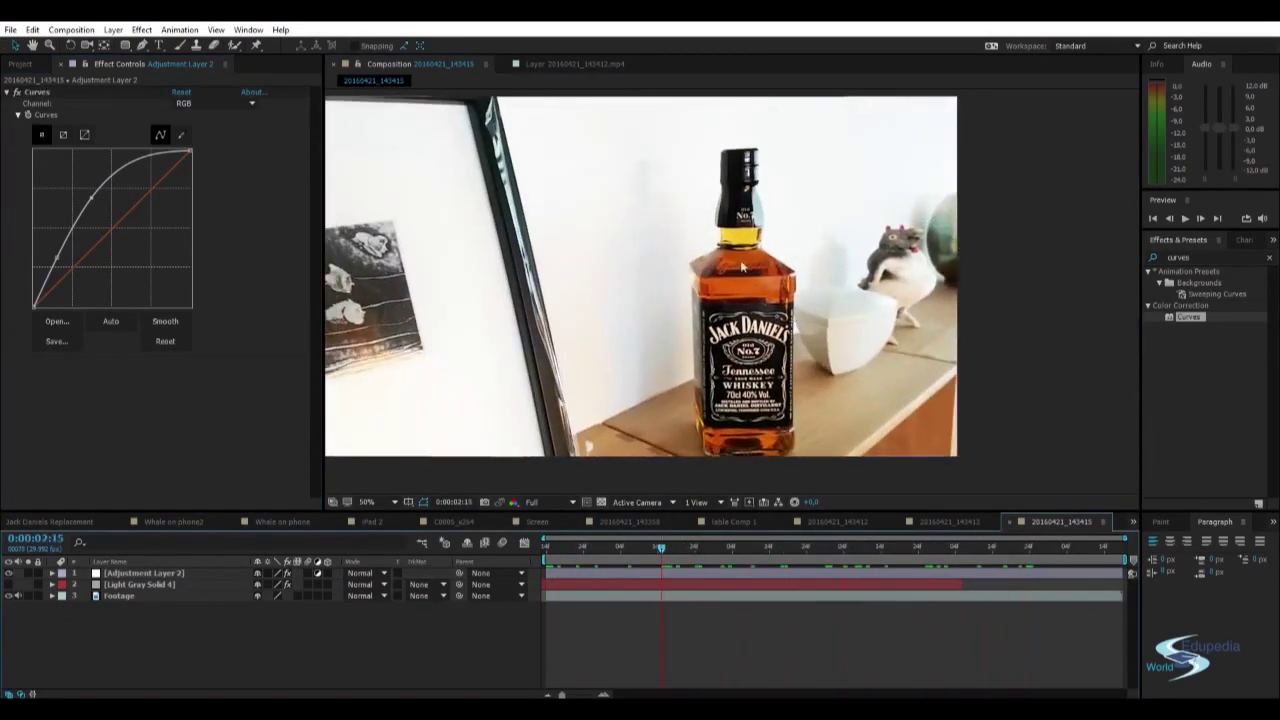
{"action": "left_click", "coordinate": [130, 584]}
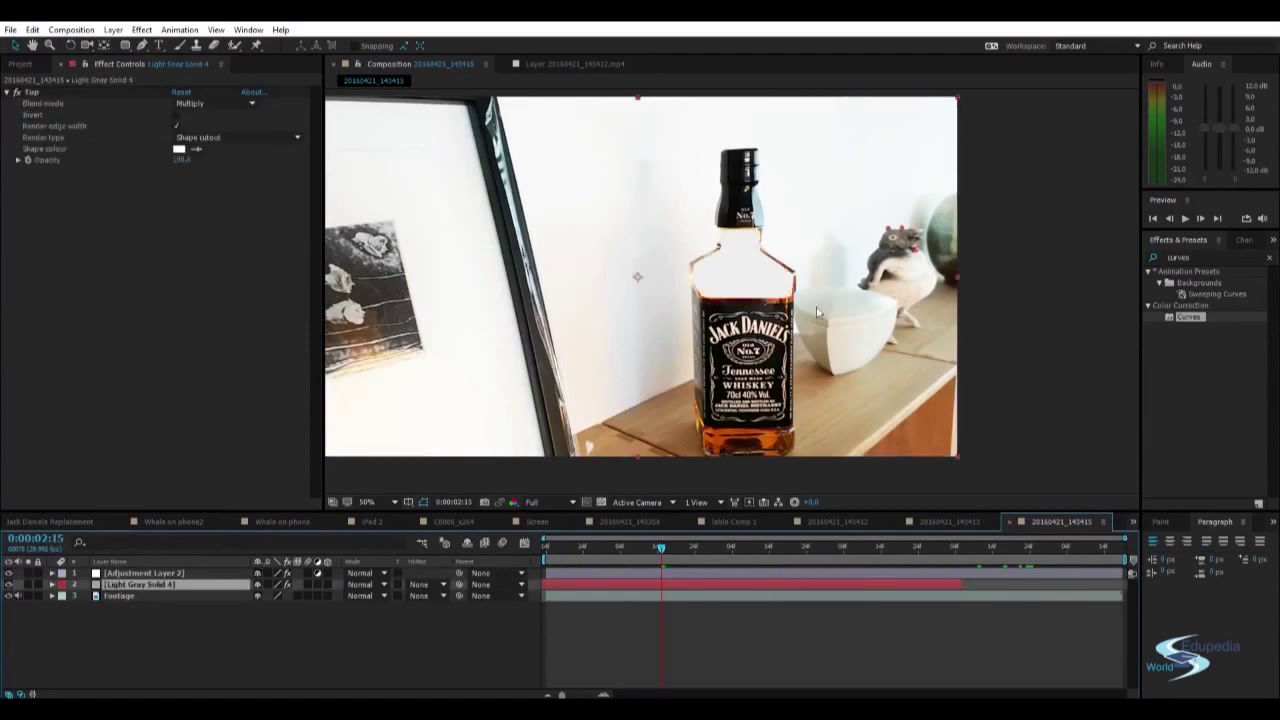
- Move Light Gray Solid 4 above Adjustment Layer 2 and make it the alpha matte
{"action": "left_click", "coordinate": [164, 574]}
{"action": "left_click_drag", "start_coordinate": [140, 585], "coordinate": [142, 574]}
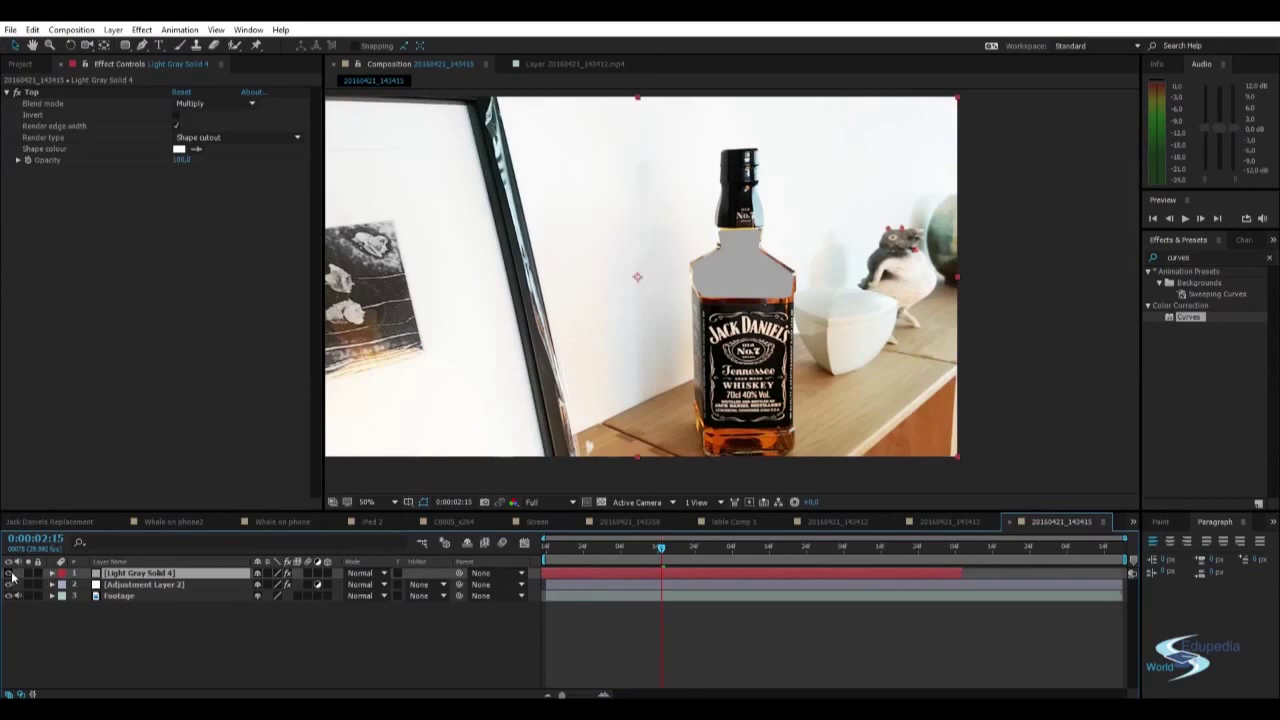
{"action": "left_click", "coordinate": [142, 584]}
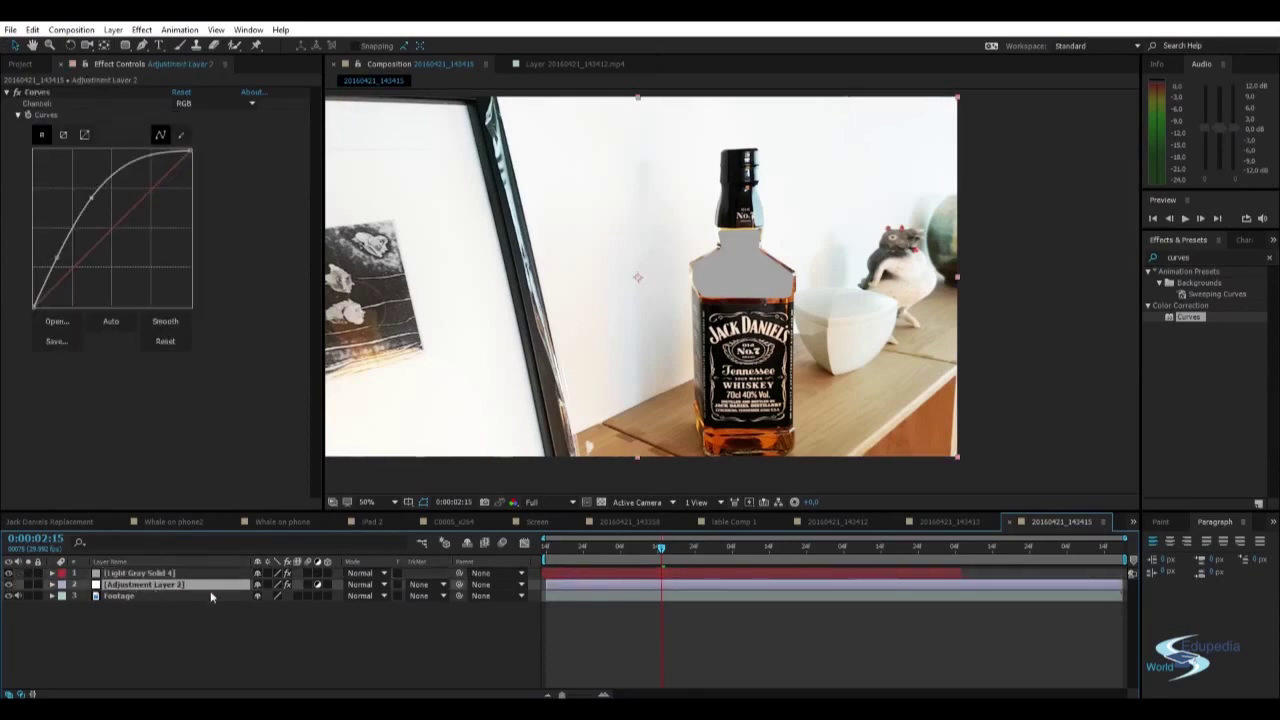
{"action": "left_click", "coordinate": [424, 595]}
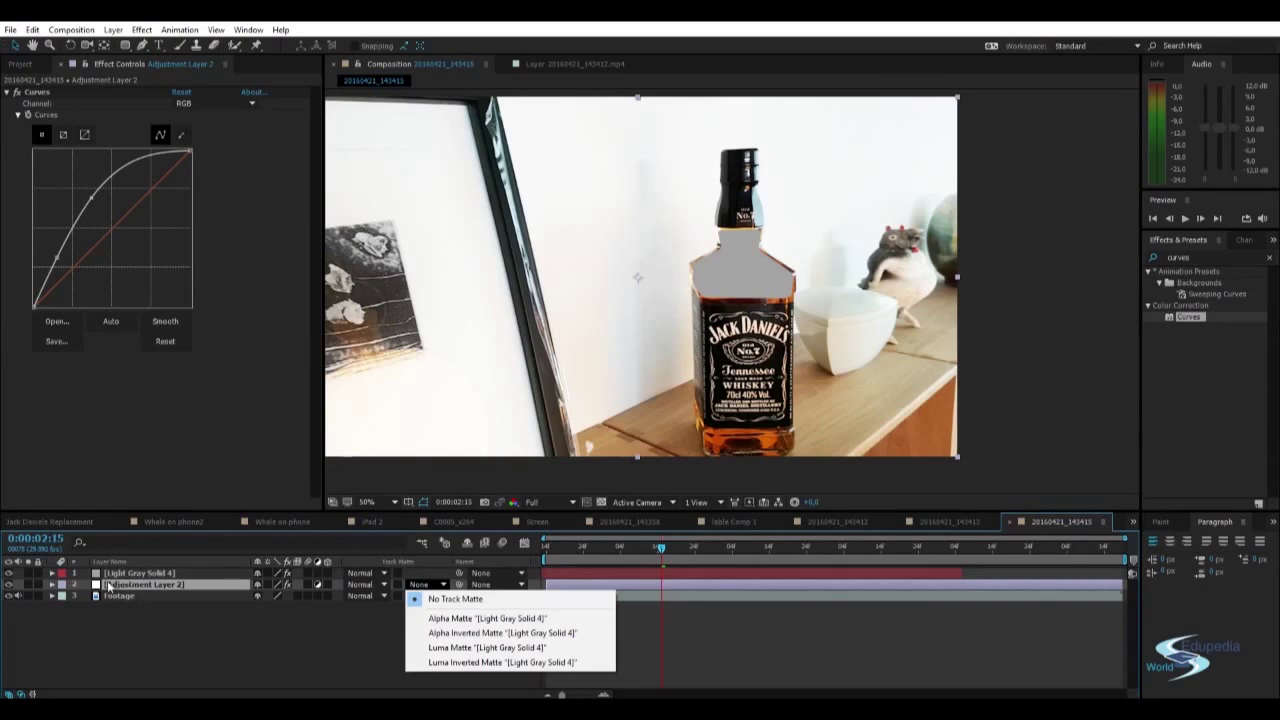
{"action": "left_click", "coordinate": [444, 618]}
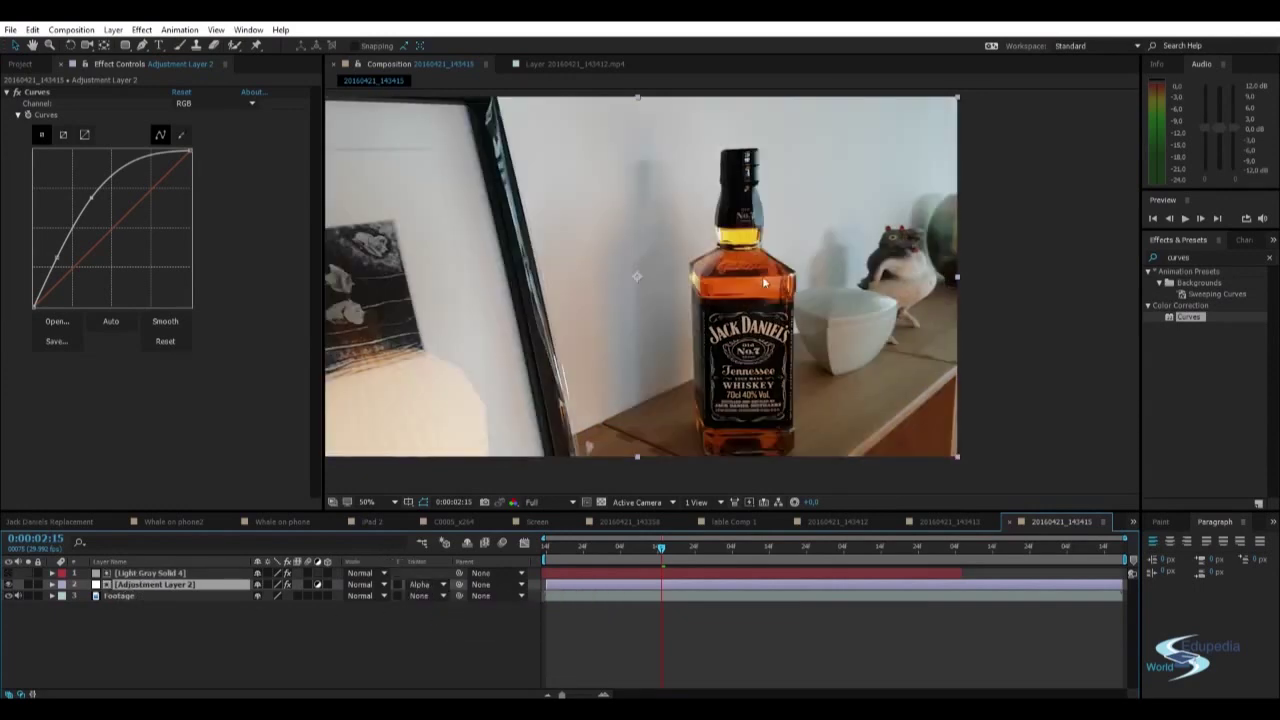
{"action": "scroll", "coordinate": [764, 282], "scroll_direction": "up", "scroll_amount": 3}
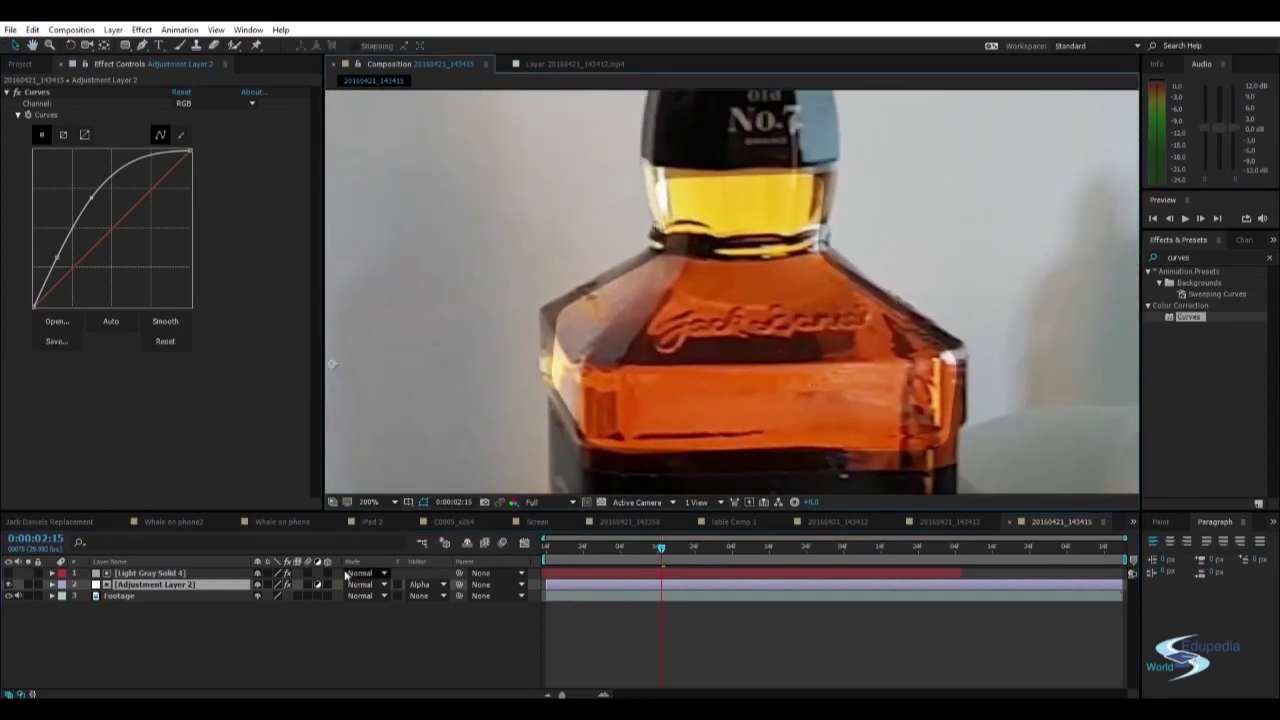
- Compare the inverted alpha matte, then return to the normal Alpha Matte
{"action": "left_click", "coordinate": [8, 573]}
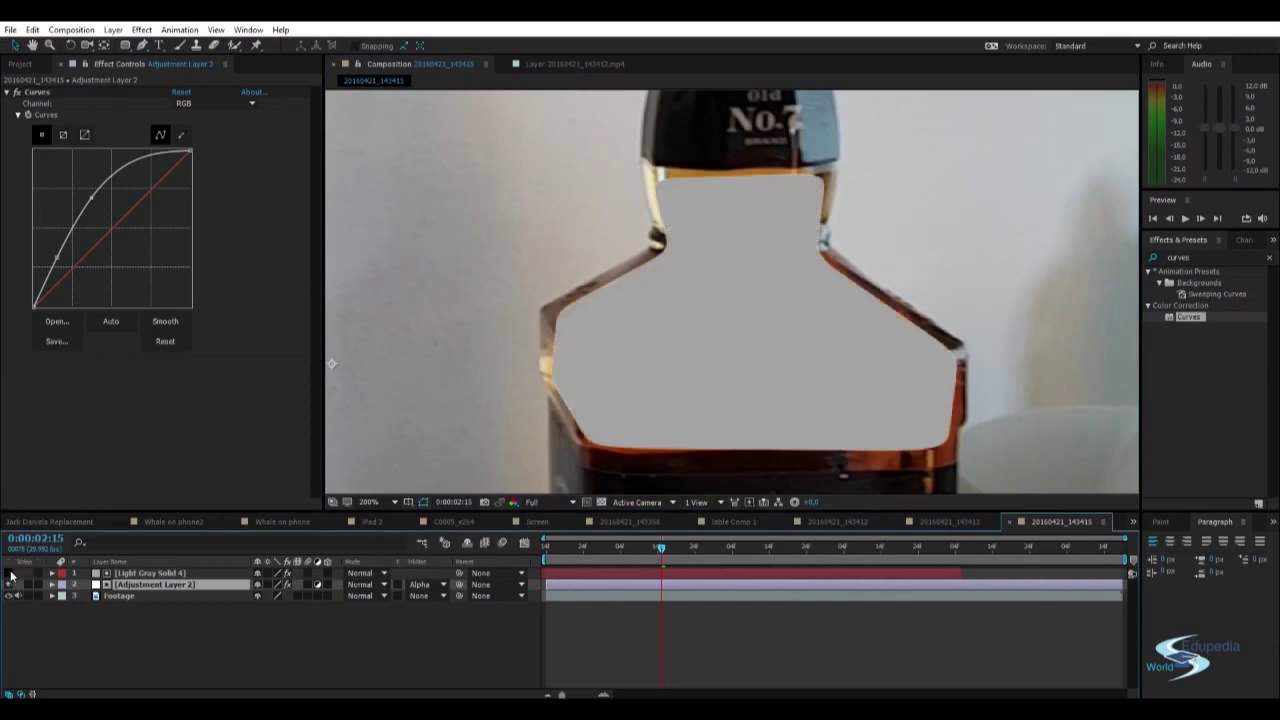
{"action": "left_click", "coordinate": [418, 585]}
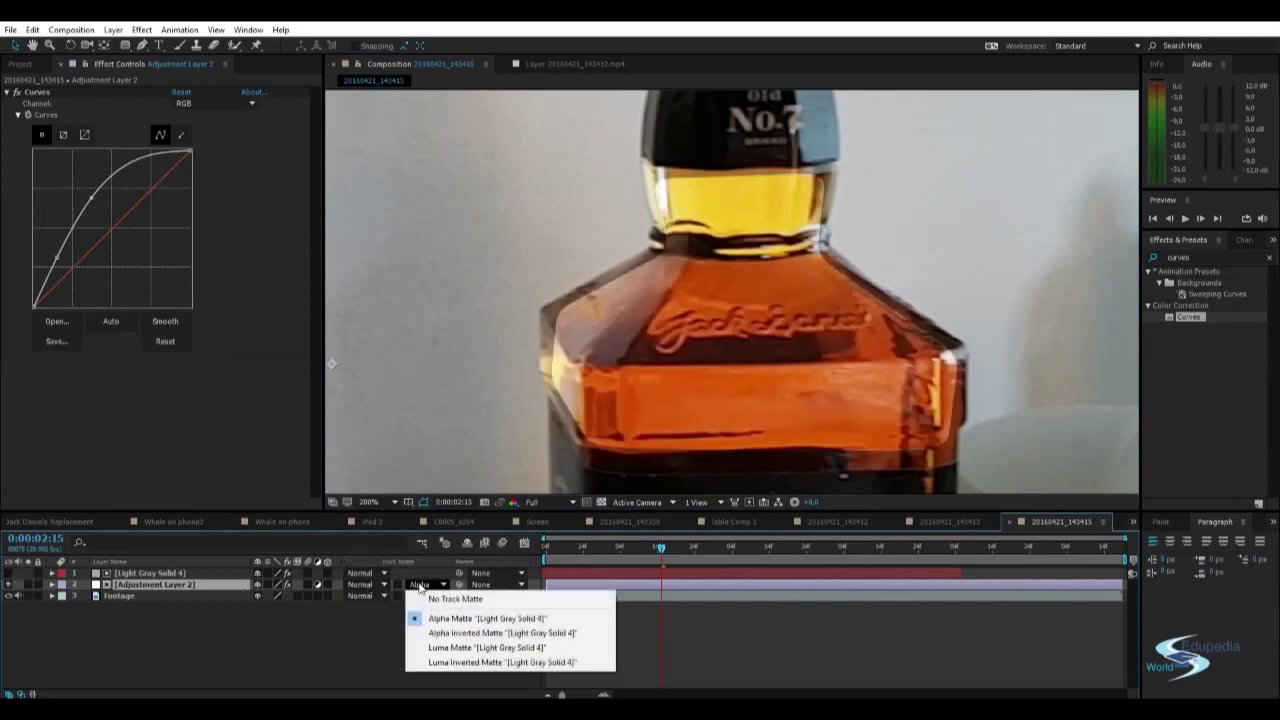
{"action": "left_click", "coordinate": [455, 633]}
{"action": "scroll", "coordinate": [545, 467], "scroll_direction": "down", "scroll_amount": 2}
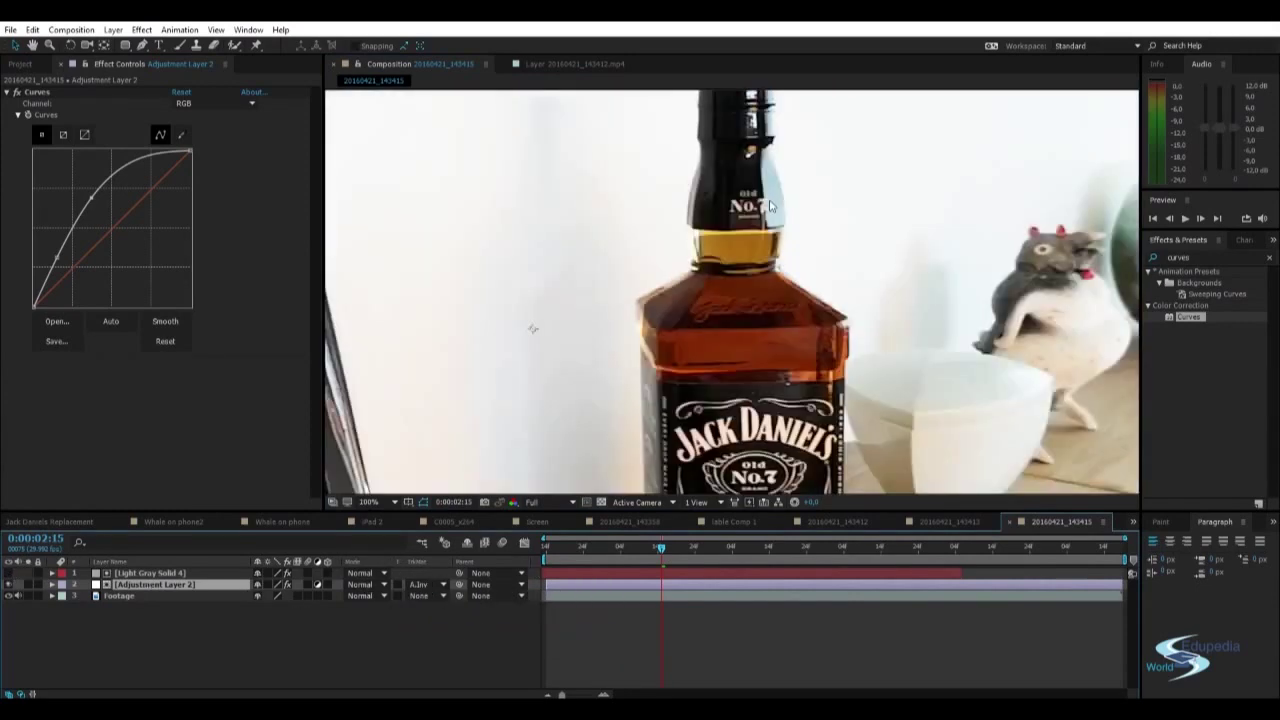
{"action": "scroll", "coordinate": [545, 467], "scroll_direction": "down", "scroll_amount": 2}
{"action": "left_click", "coordinate": [450, 585]}
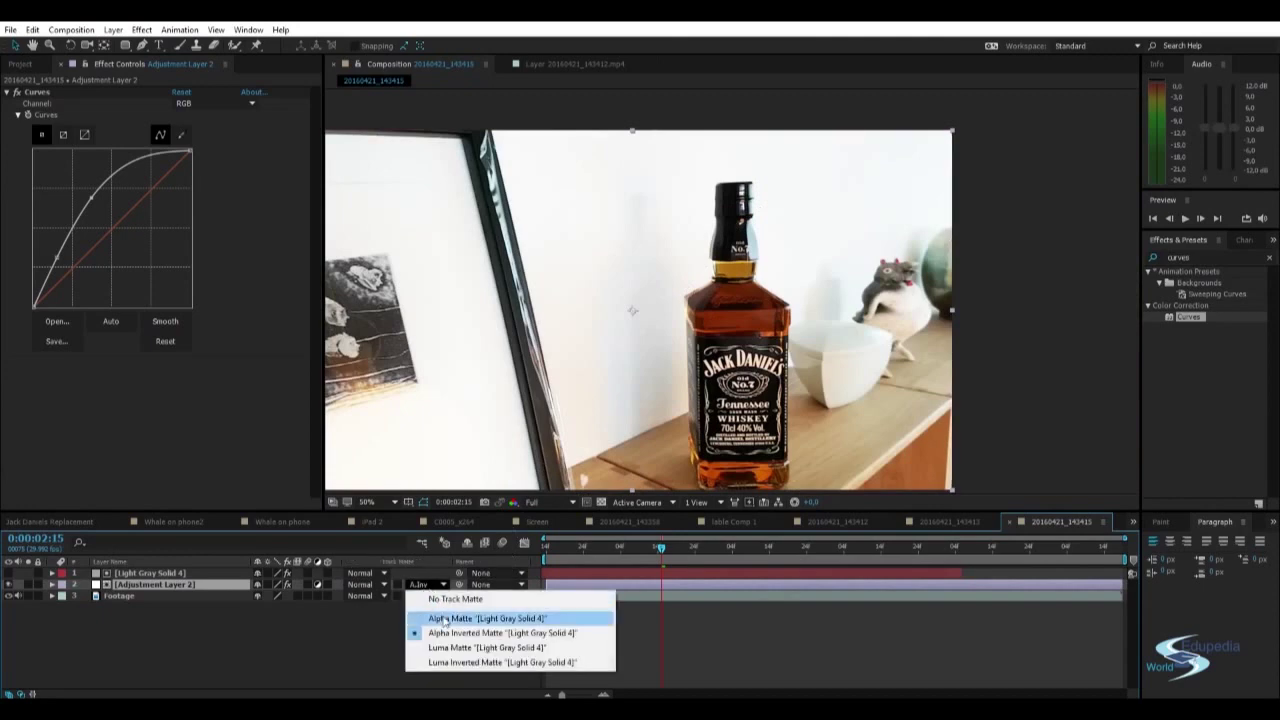
{"action": "left_click", "coordinate": [440, 614]}
{"action": "scroll", "coordinate": [780, 362], "scroll_direction": "up", "scroll_amount": 4}
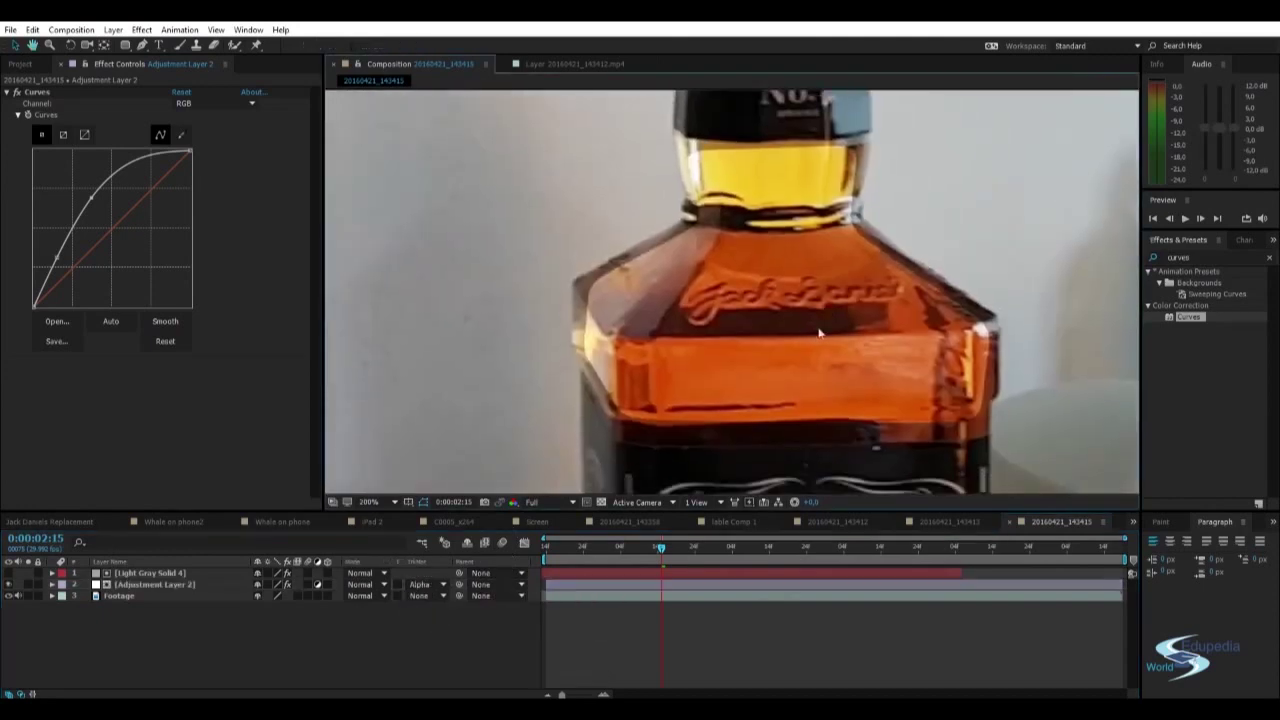
{"action": "double_click", "coordinate": [1202, 257]}
{"action": "type", "text": "fast"}
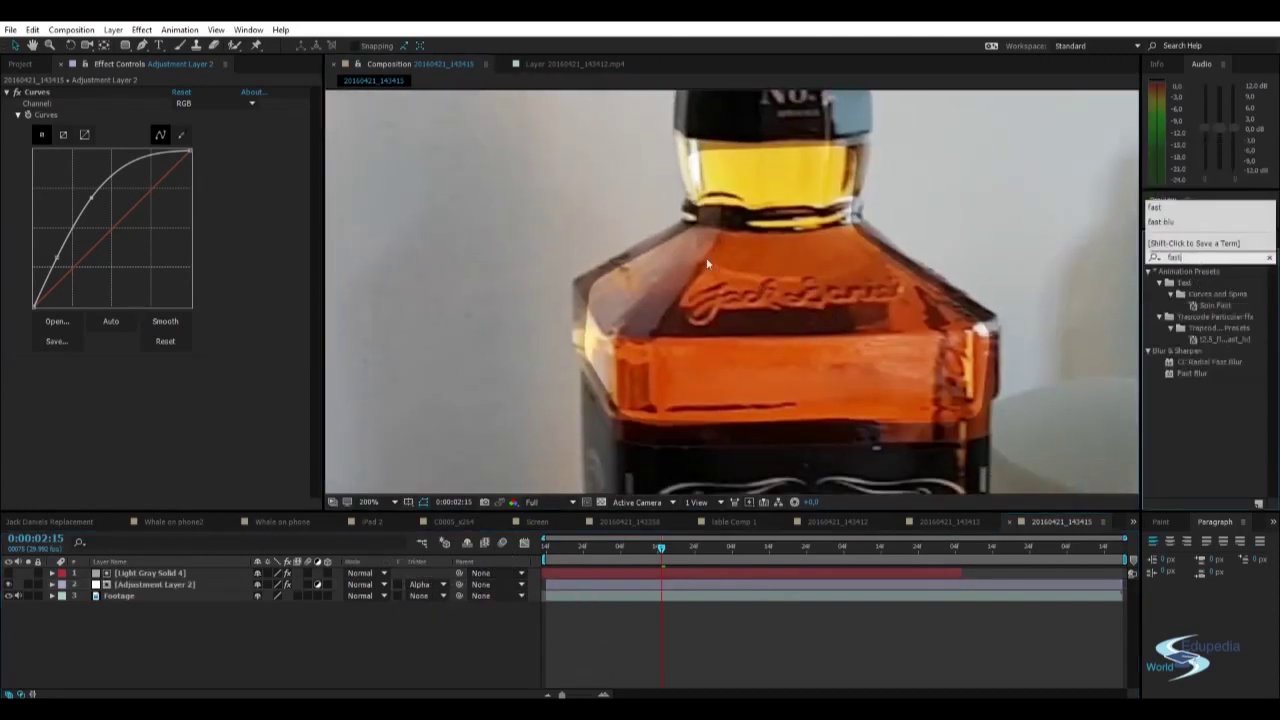
{"action": "left_click_drag", "start_coordinate": [1172, 377], "coordinate": [155, 578]}
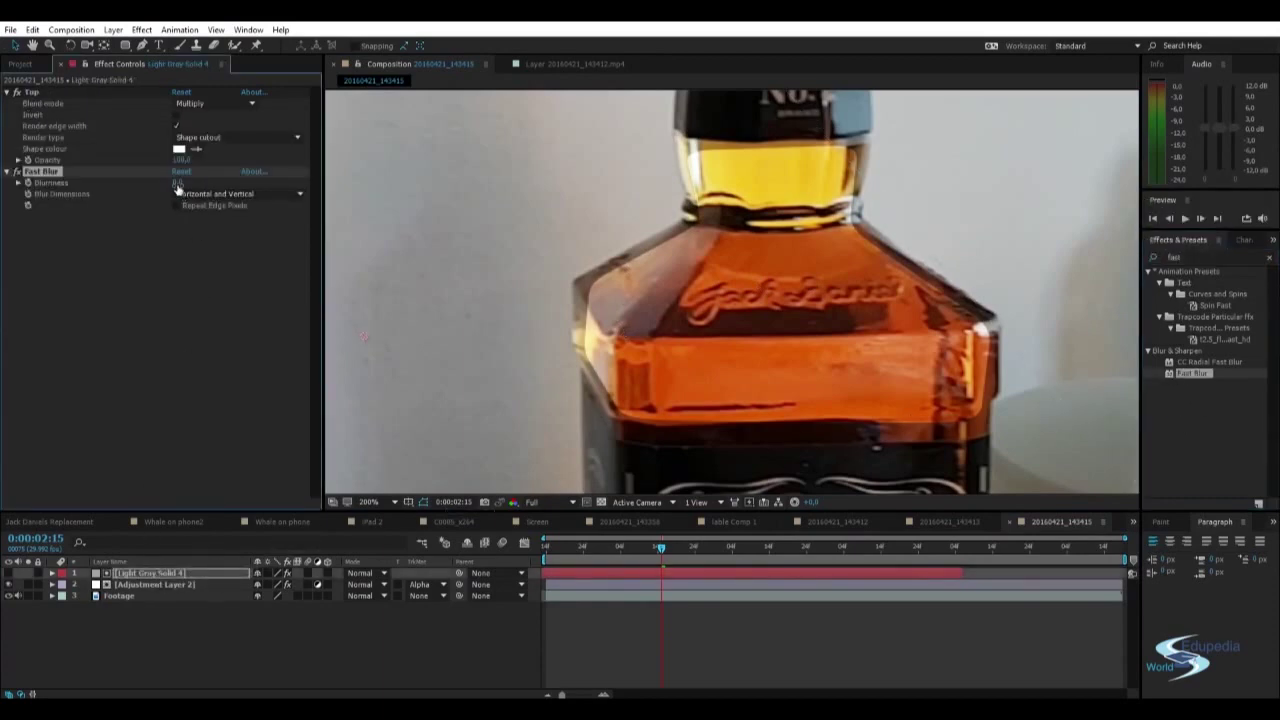
{"action": "mouse_move", "coordinate": [178, 188]}
{"action": "left_mouse_down"}
{"action": "mouse_move", "coordinate": [190, 182]}
{"action": "mouse_move", "coordinate": [148, 176]}
{"action": "left_mouse_up"}
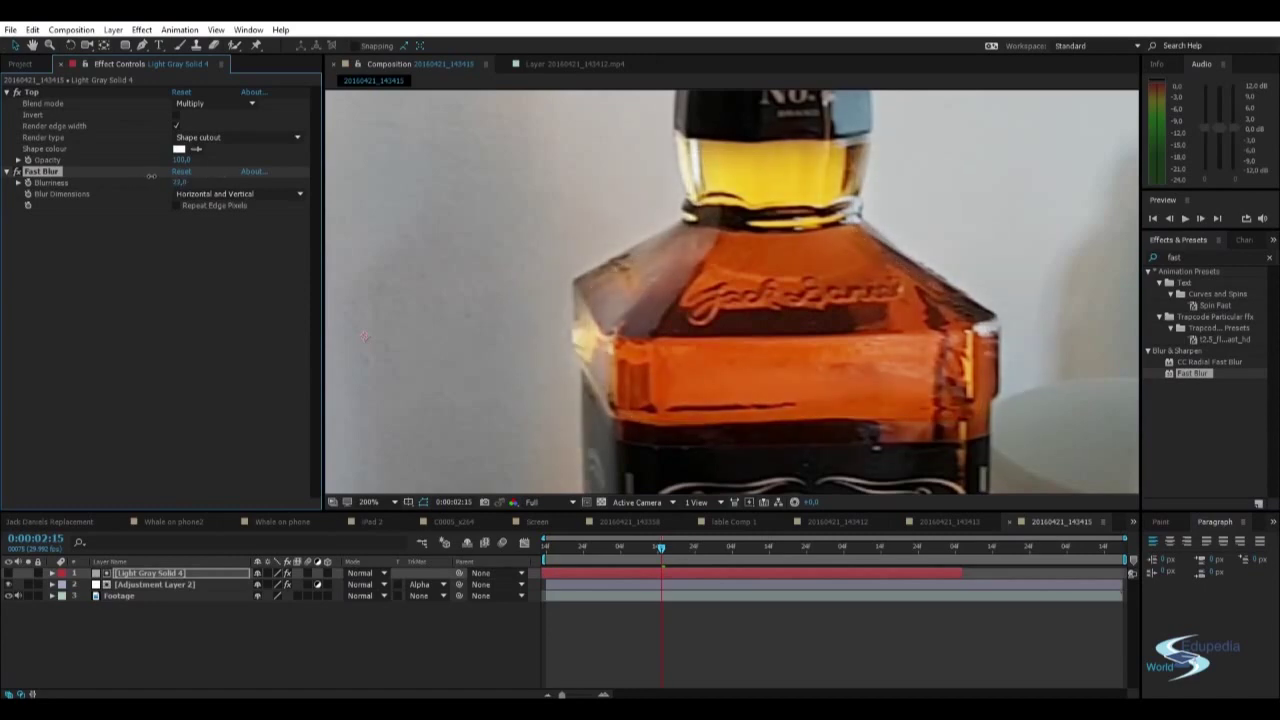
{"action": "left_click", "coordinate": [406, 246]}
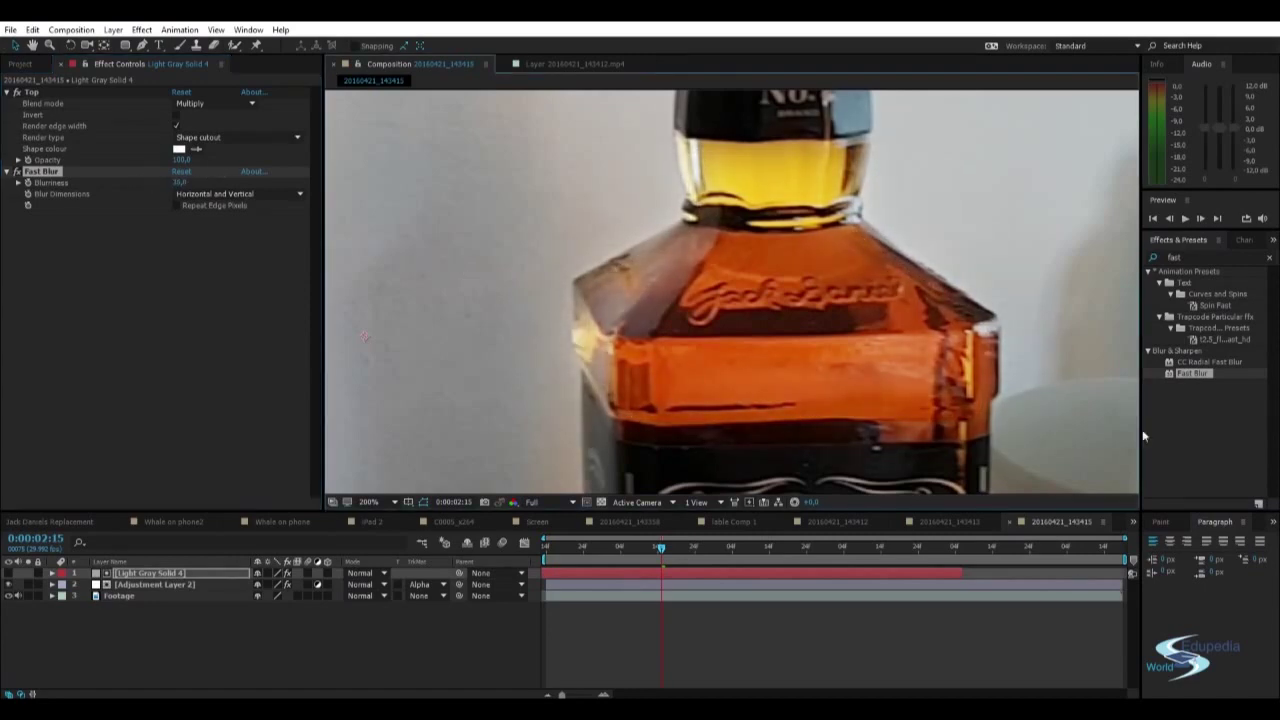
{"action": "left_click", "coordinate": [1270, 258]}
{"action": "scroll", "coordinate": [900, 270], "scroll_direction": "down", "scroll_amount": 4}
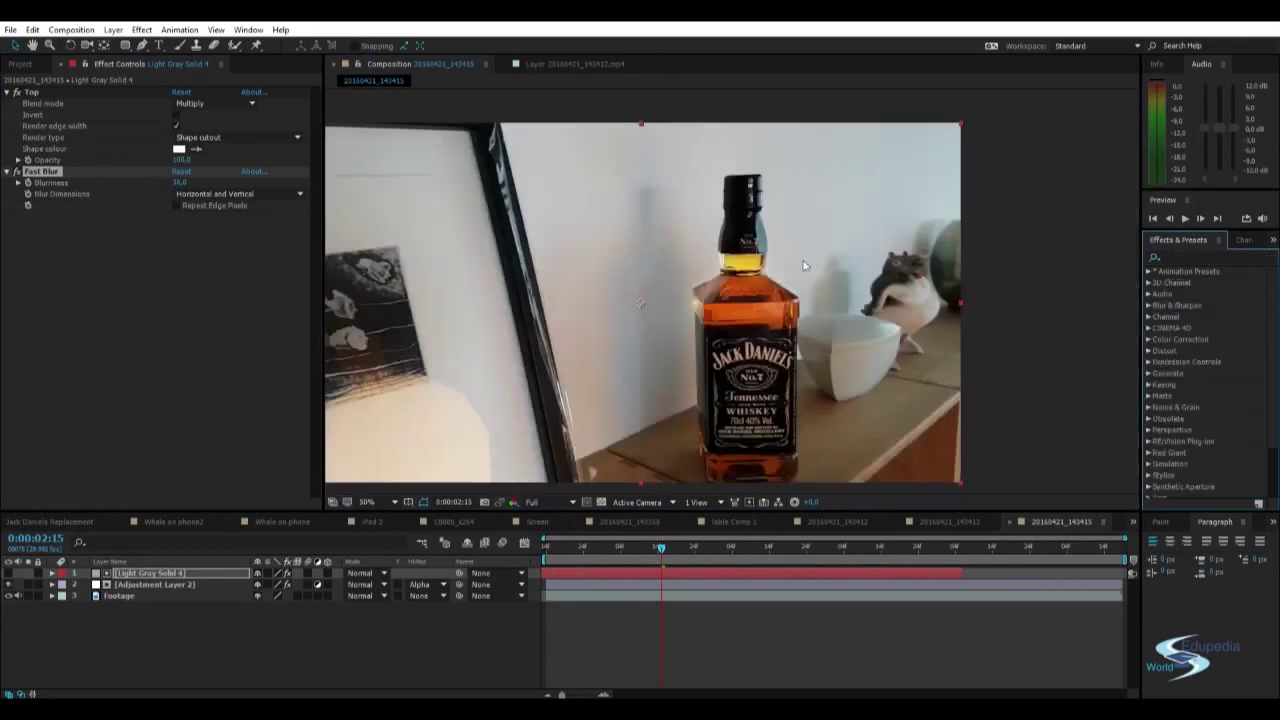
{"action": "scroll", "coordinate": [733, 303], "scroll_direction": "down", "scroll_amount": 2}
{"action": "scroll", "coordinate": [799, 323], "scroll_direction": "up", "scroll_amount": 2}
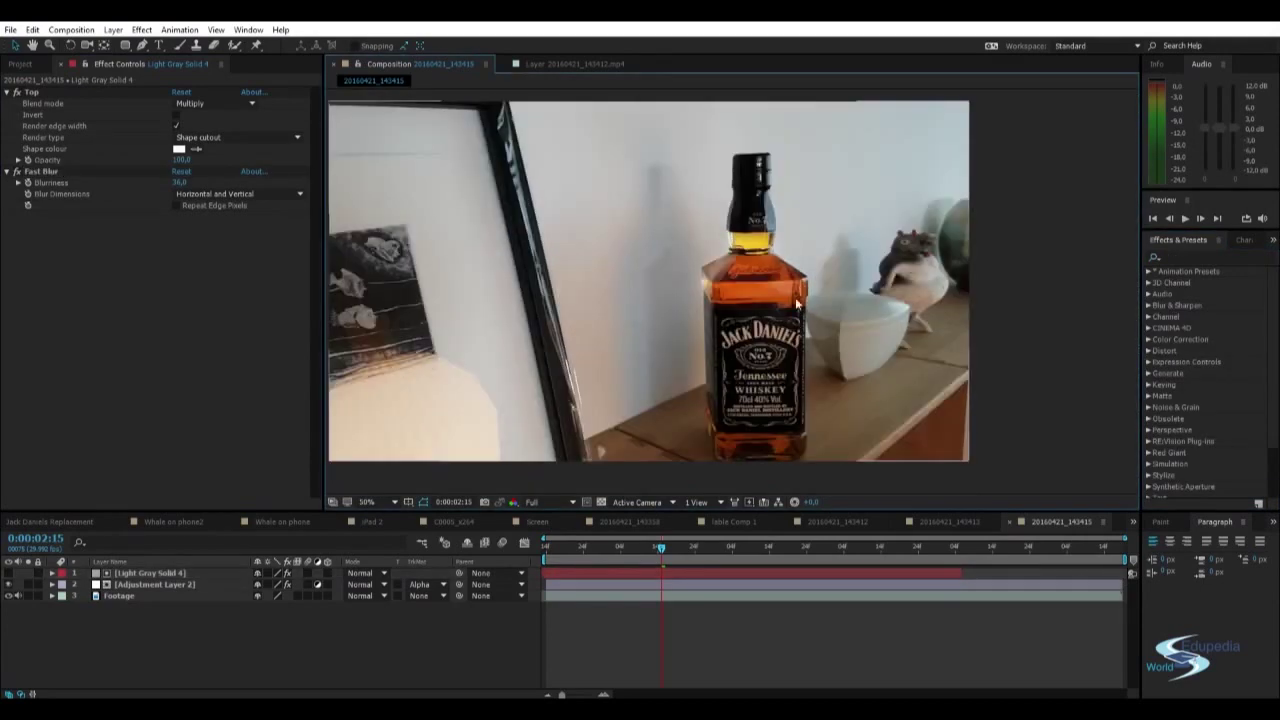
{"action": "left_click", "coordinate": [193, 202]}
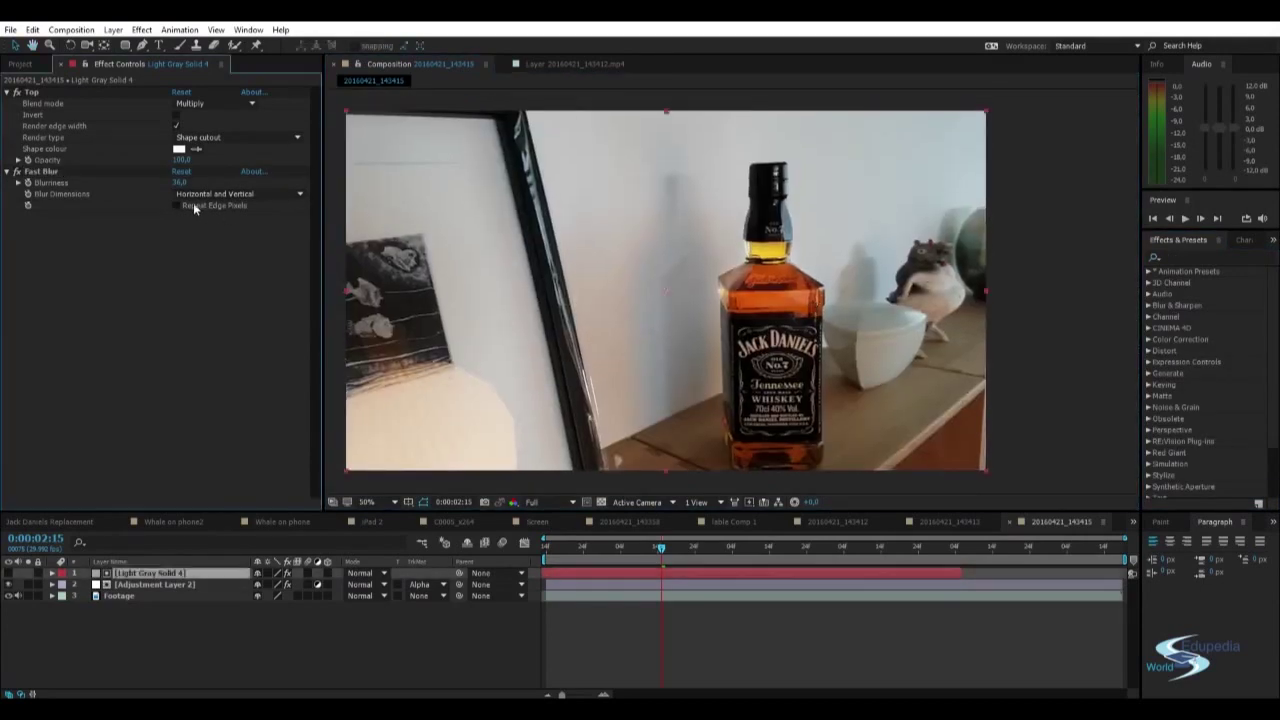
{"action": "left_click", "coordinate": [179, 209]}
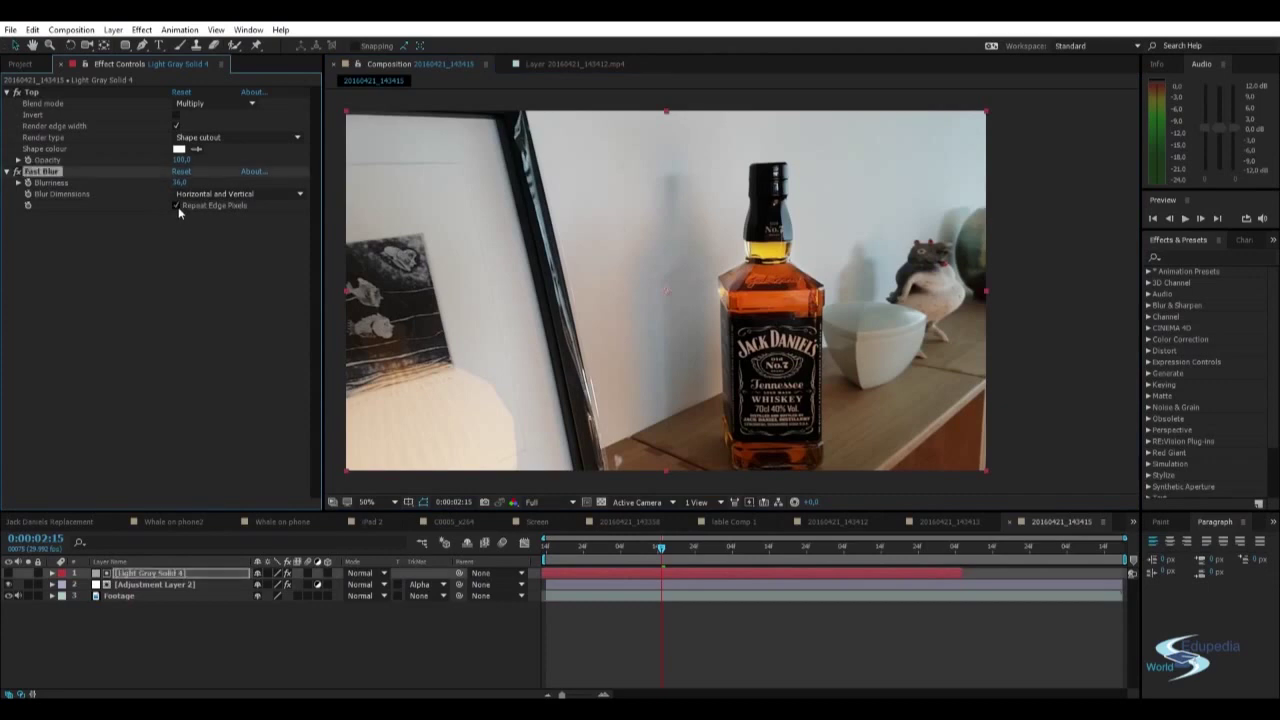
{"action": "left_click", "coordinate": [178, 207]}
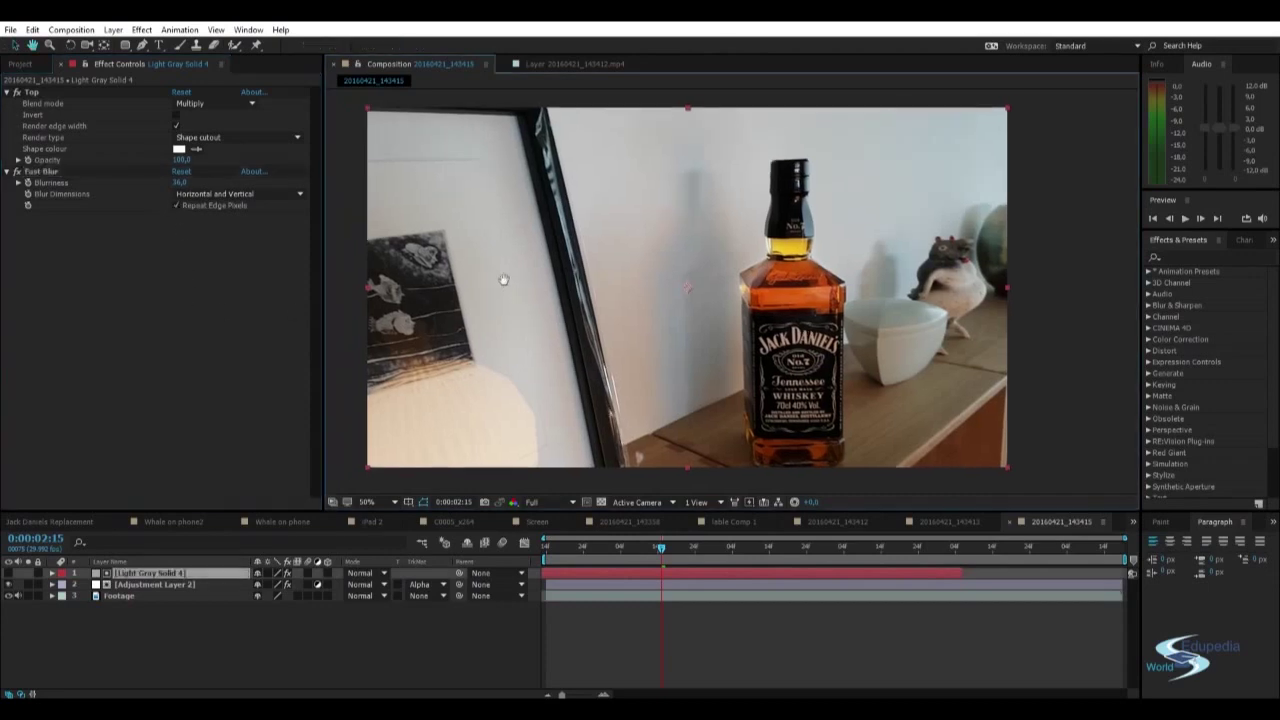
{"action": "left_click", "coordinate": [200, 640]}
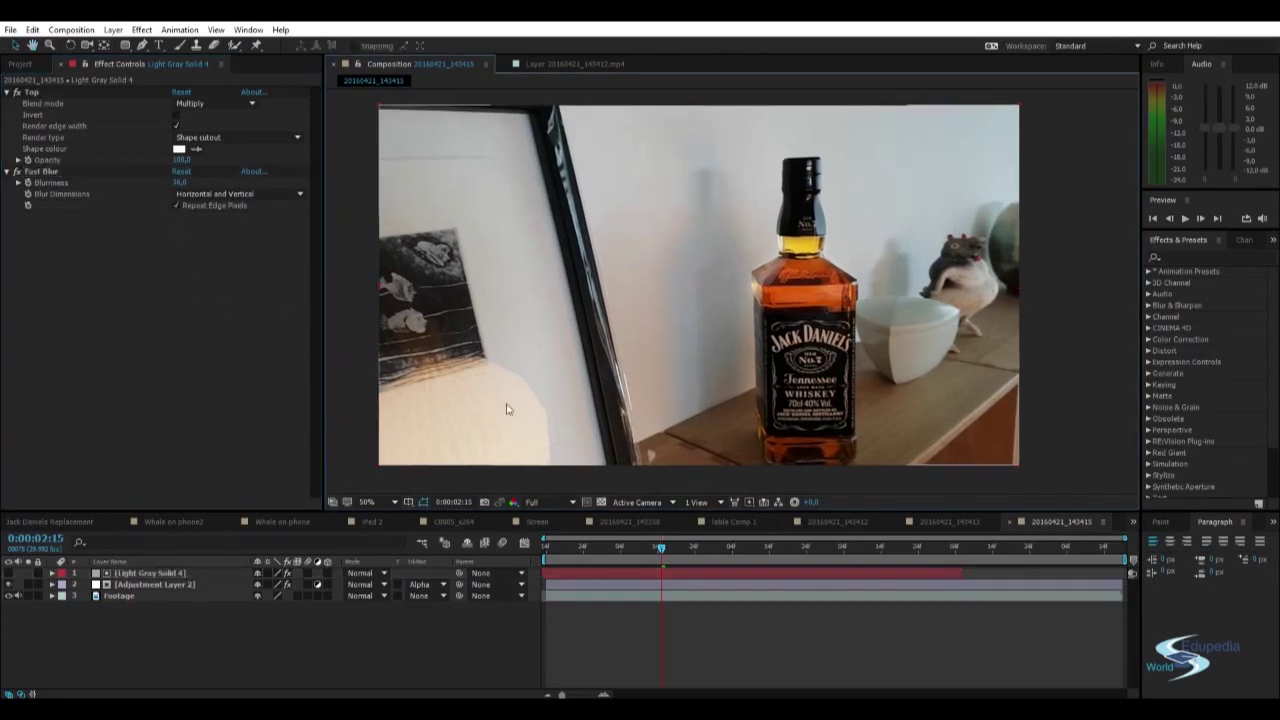
{"action": "left_click", "coordinate": [9, 585]}
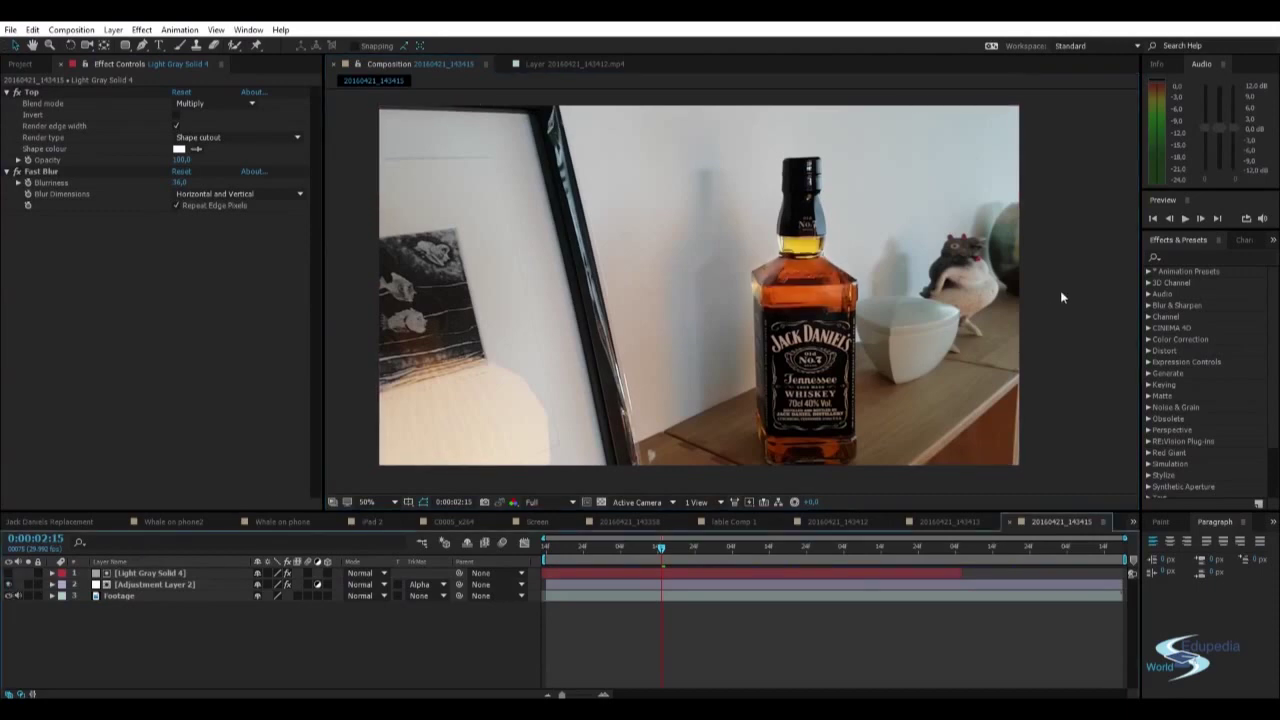
{"action": "scroll", "coordinate": [835, 375], "scroll_direction": "up", "scroll_amount": 1}
{"action": "scroll", "coordinate": [825, 340], "scroll_direction": "up", "scroll_amount": 2}
{"action": "scroll", "coordinate": [810, 291], "scroll_direction": "up", "scroll_amount": 2}
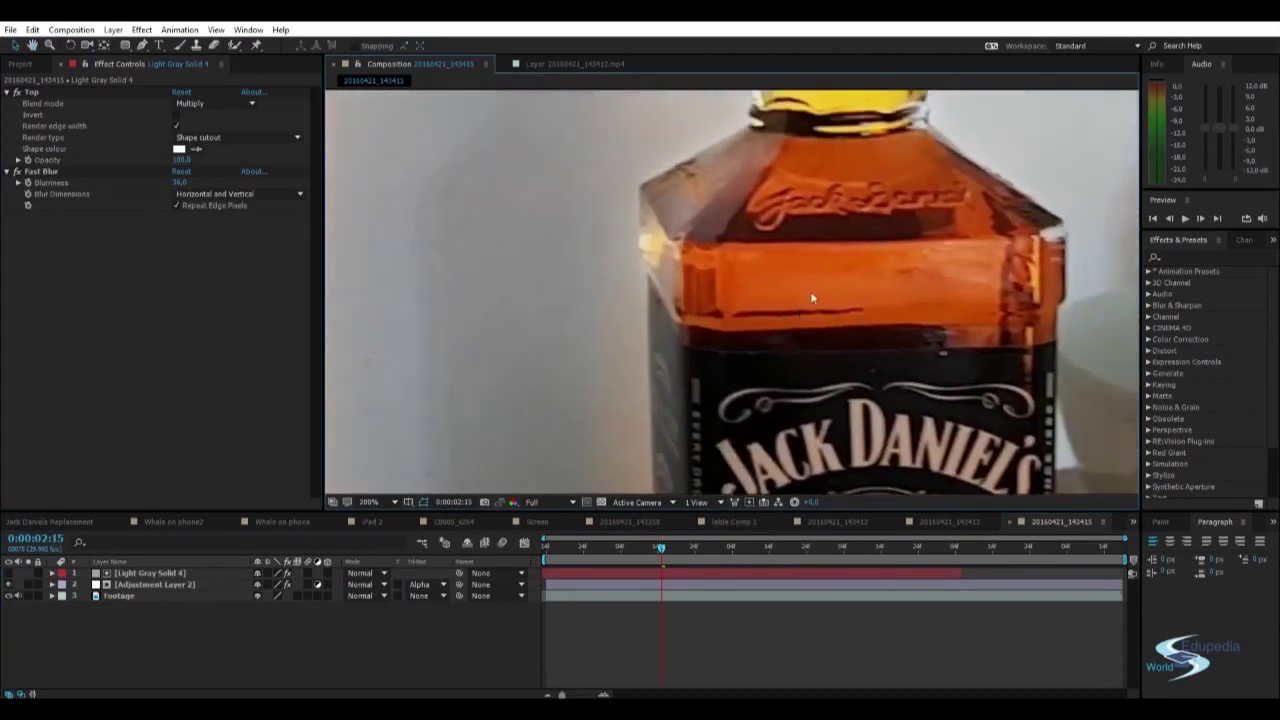
{"action": "scroll", "coordinate": [844, 243], "scroll_direction": "down", "scroll_amount": 1}
{"action": "scroll", "coordinate": [844, 243], "scroll_direction": "down", "scroll_amount": 1}
{"action": "scroll", "coordinate": [820, 270], "scroll_direction": "down", "scroll_amount": 1}
{"action": "scroll", "coordinate": [800, 295], "scroll_direction": "down", "scroll_amount": 1}
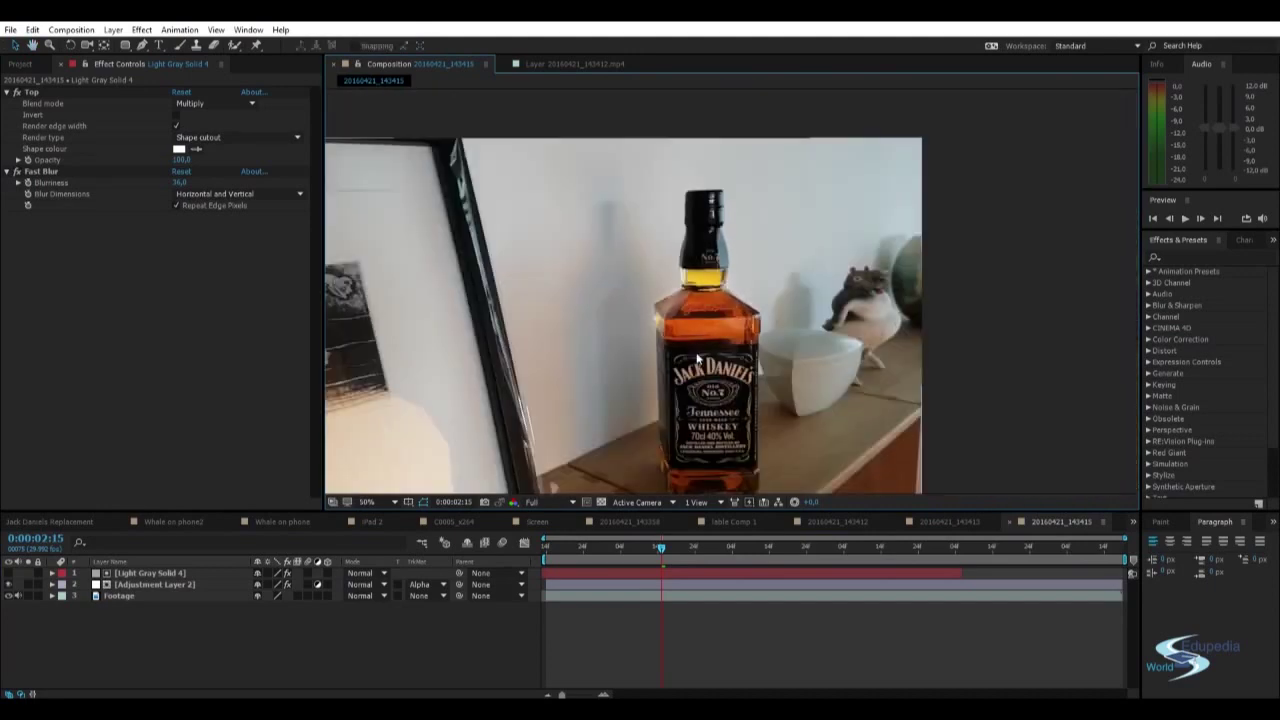
{"action": "scroll", "coordinate": [780, 318], "scroll_direction": "down", "scroll_amount": 1}
{"action": "left_click_drag", "start_coordinate": [761, 297], "coordinate": [785, 299]}
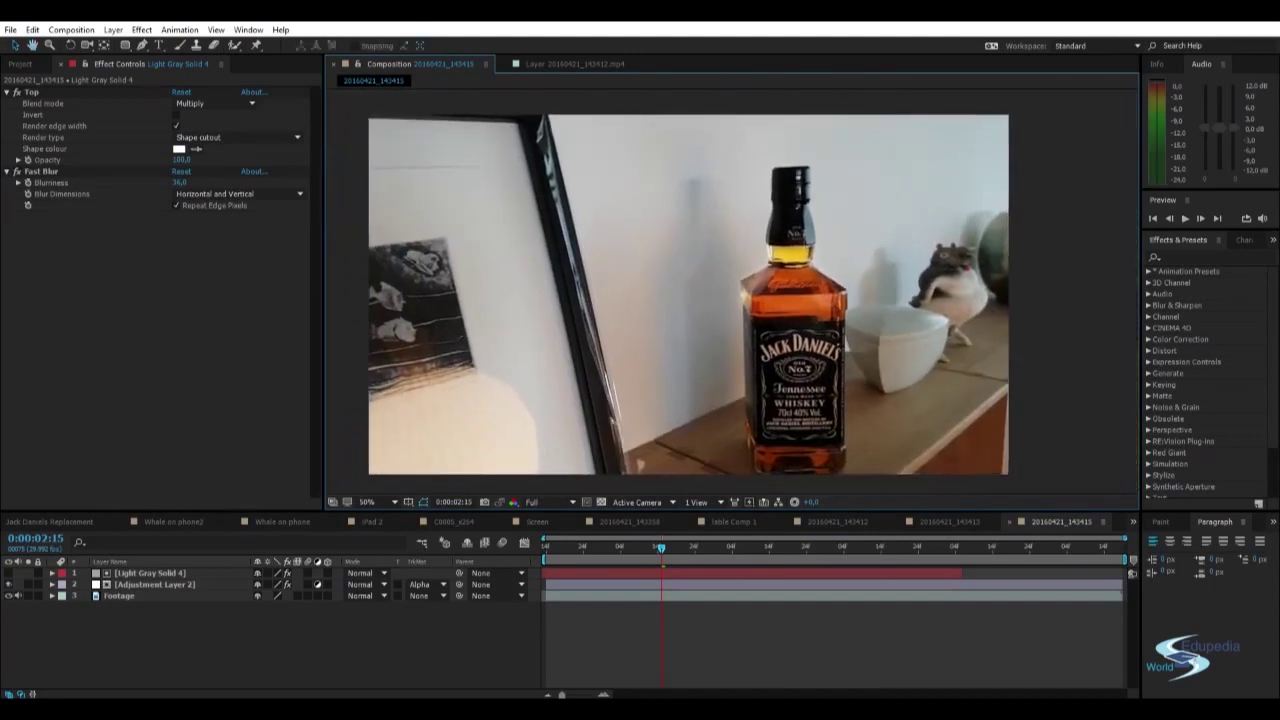
- Select the Bottom layer in Mocha and copy its shape data to the clipboard
{"action": "left_click", "coordinate": [1105, 662]}
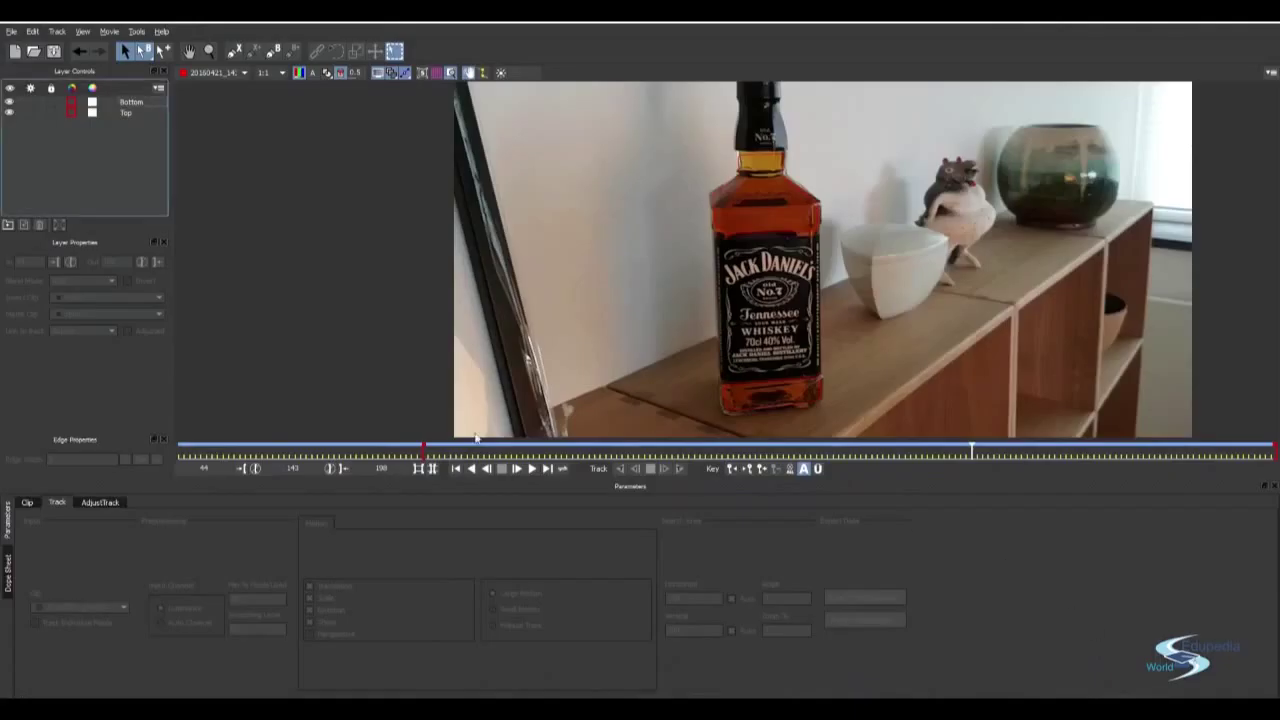
{"action": "left_click", "coordinate": [139, 112]}
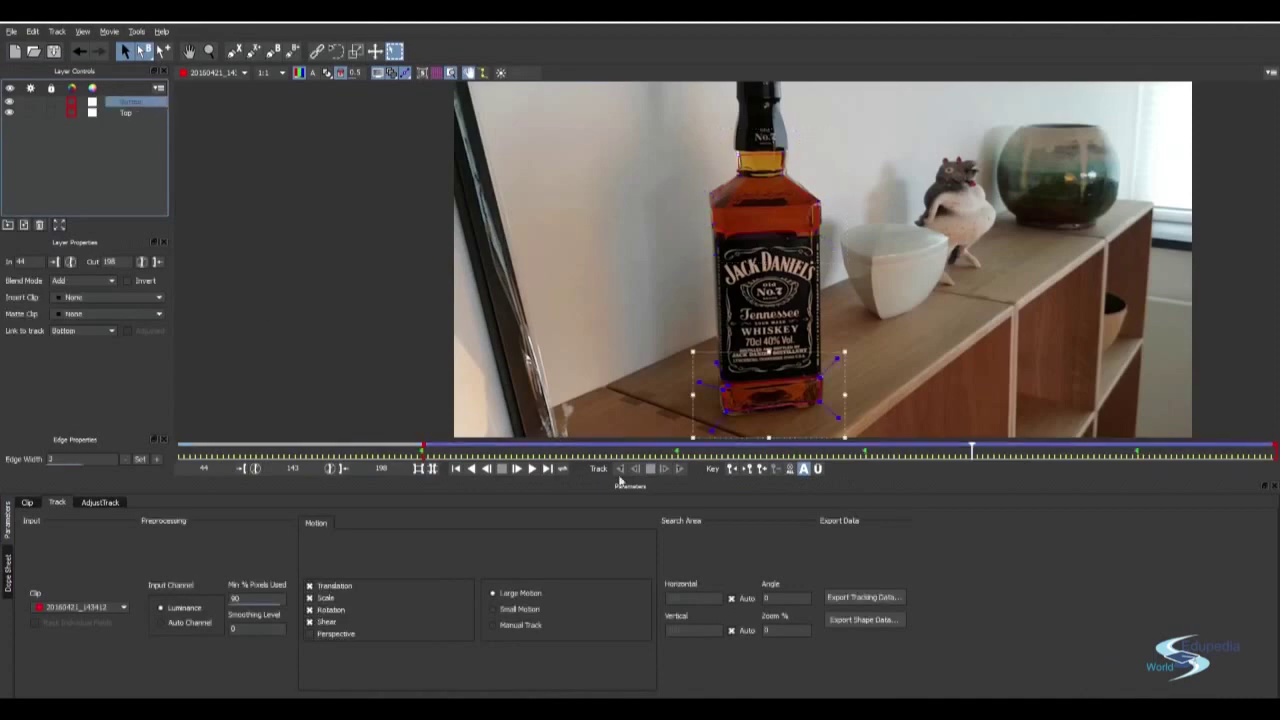
{"action": "left_click", "coordinate": [860, 620]}
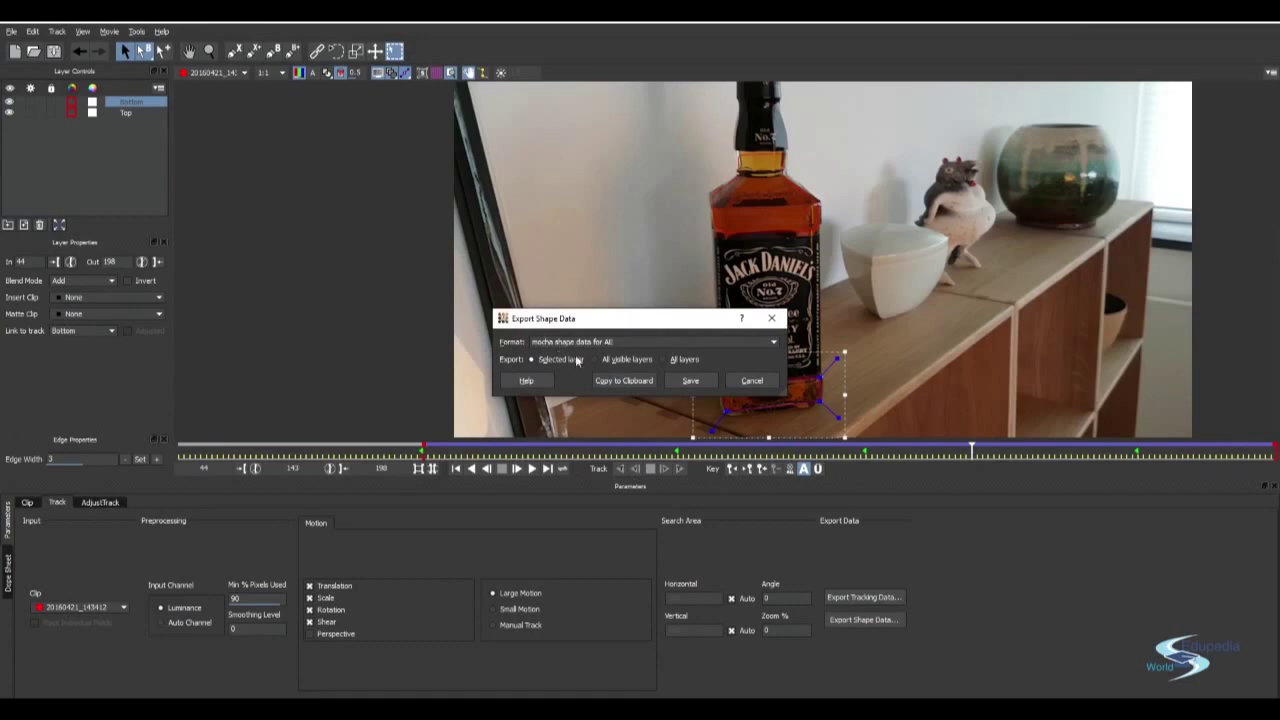
{"action": "left_click", "coordinate": [752, 385]}
{"action": "left_click_drag", "start_coordinate": [971, 450], "coordinate": [422, 448]}
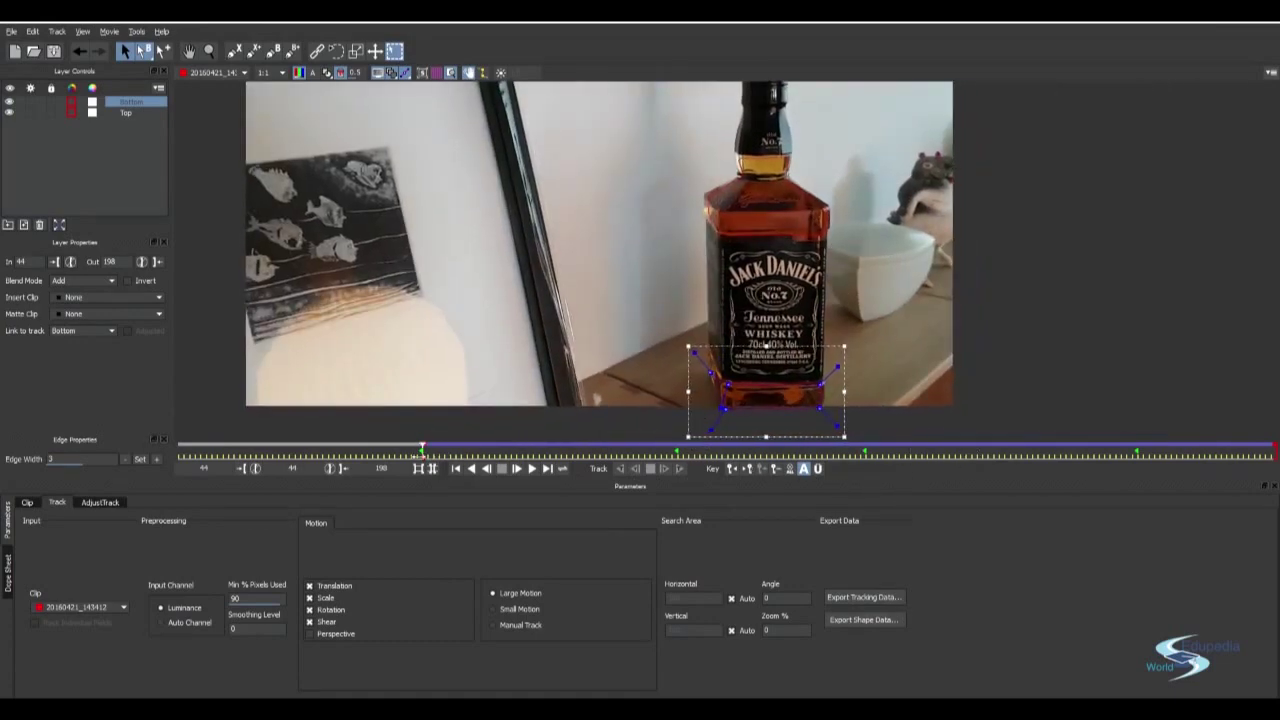
{"action": "left_click", "coordinate": [889, 619]}
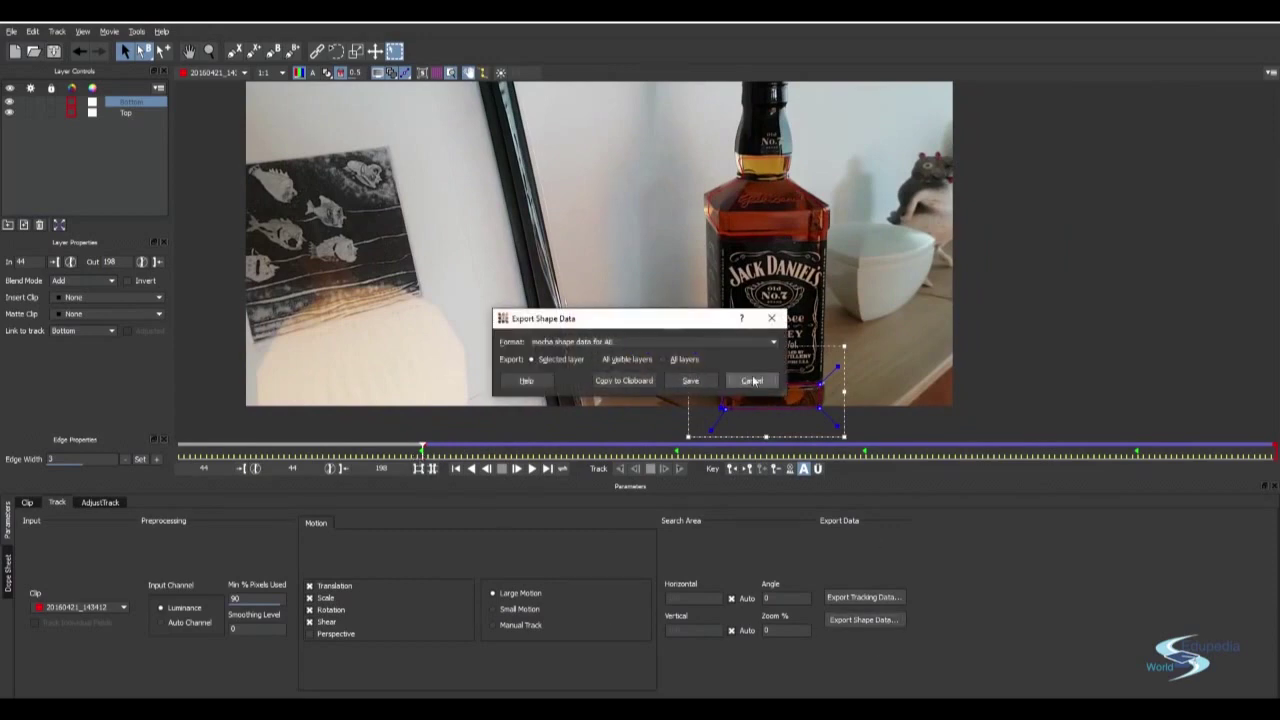
{"action": "left_click", "coordinate": [752, 380]}
{"action": "left_click", "coordinate": [863, 619]}
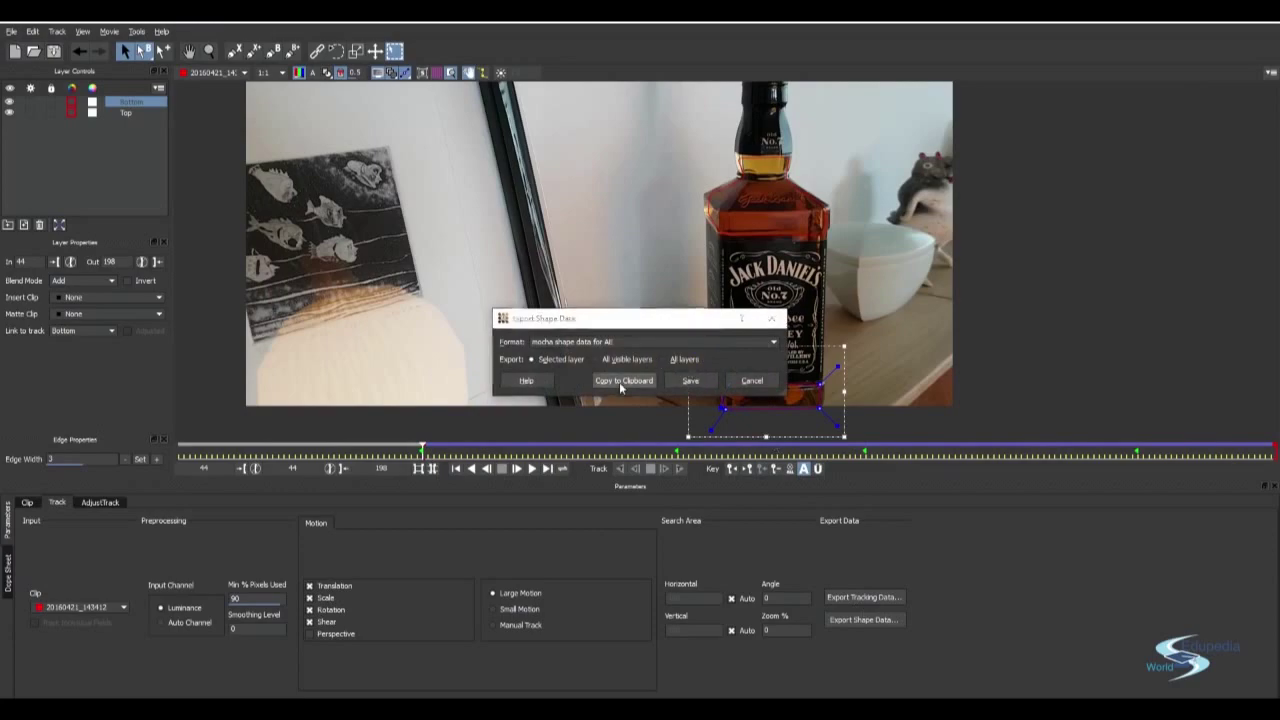
{"action": "left_click", "coordinate": [621, 385]}
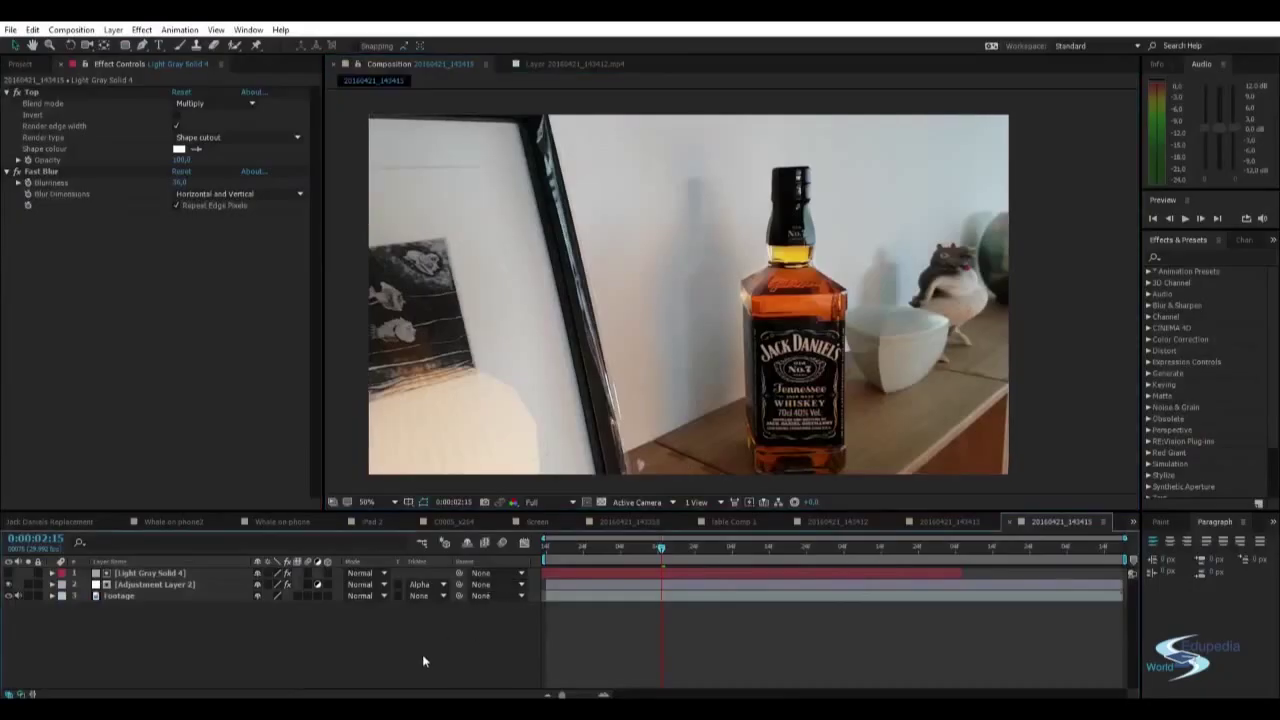
- Create Light Gray Solid 5 and paste the Bottom shape data onto it
{"action": "key", "text": "ctrl+y"}
{"action": "left_click", "coordinate": [605, 437]}
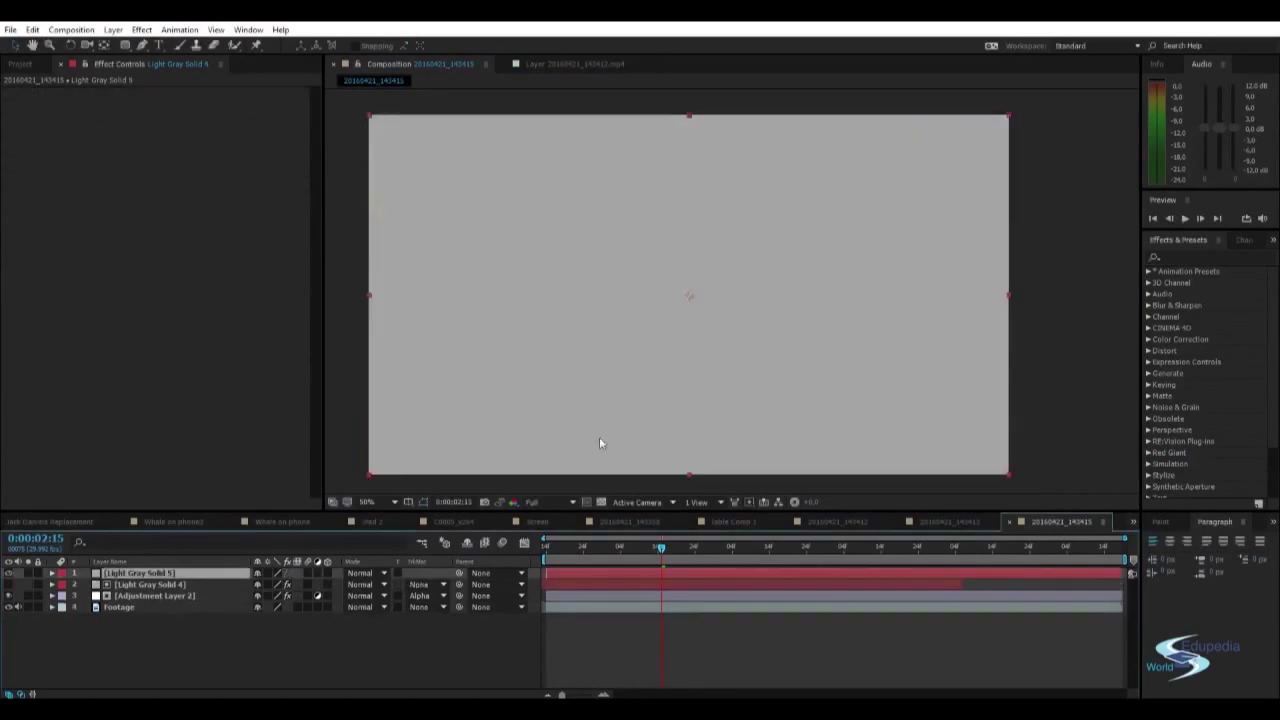
{"action": "key", "text": "ctrl+v"}
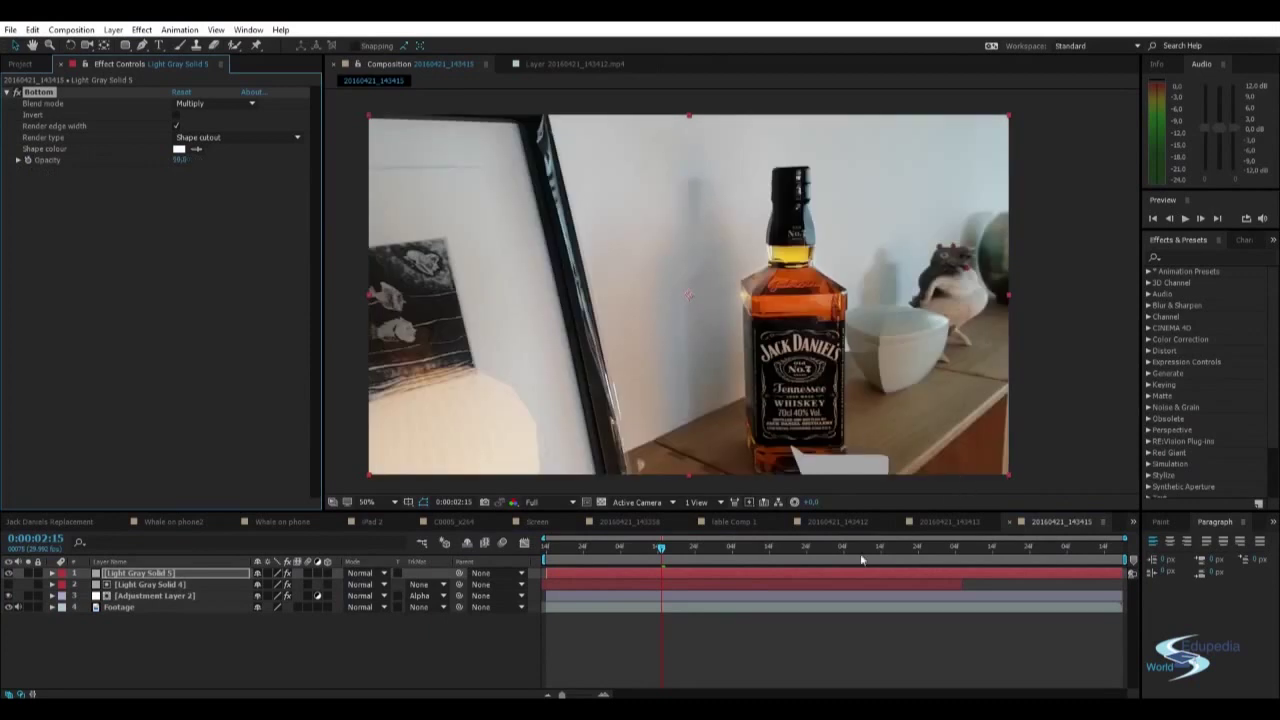
{"action": "left_click_drag", "start_coordinate": [668, 550], "coordinate": [729, 548]}
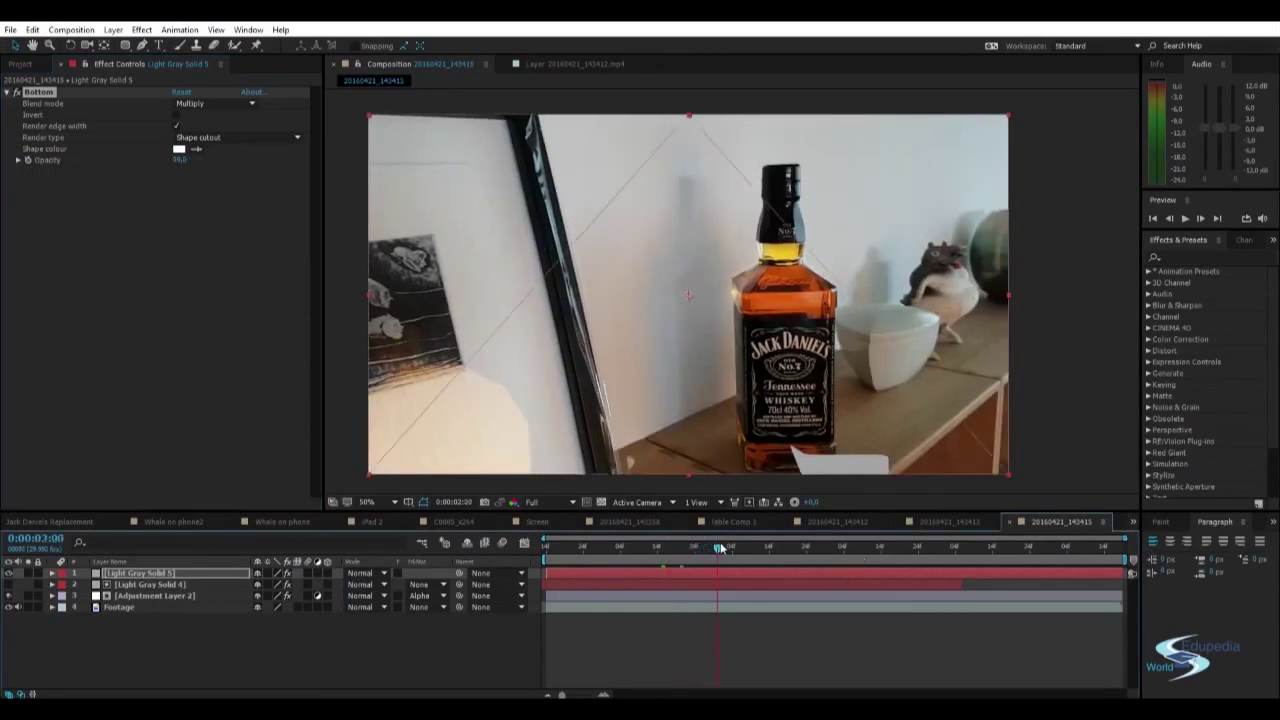
- Trim Light Gray Solid 5's out point earlier and scrub to check the cutout
{"action": "left_click", "coordinate": [790, 576]}
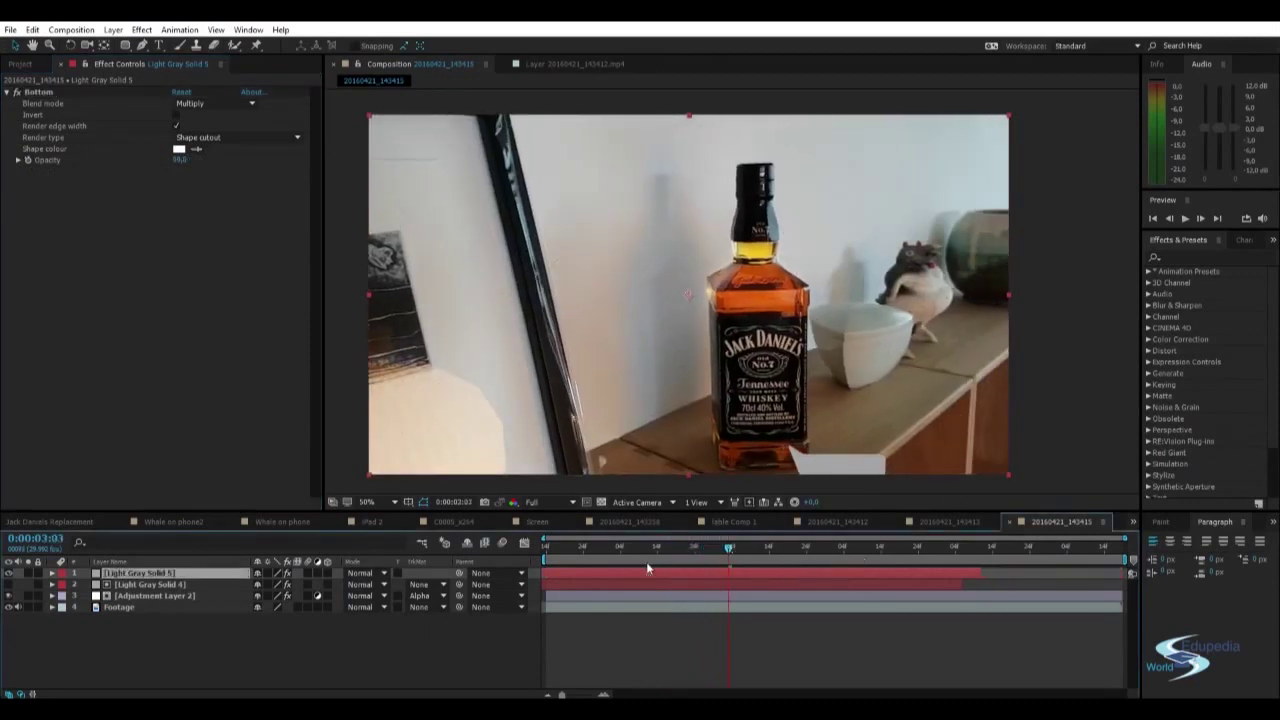
{"action": "left_click_drag", "start_coordinate": [629, 566], "coordinate": [519, 584]}
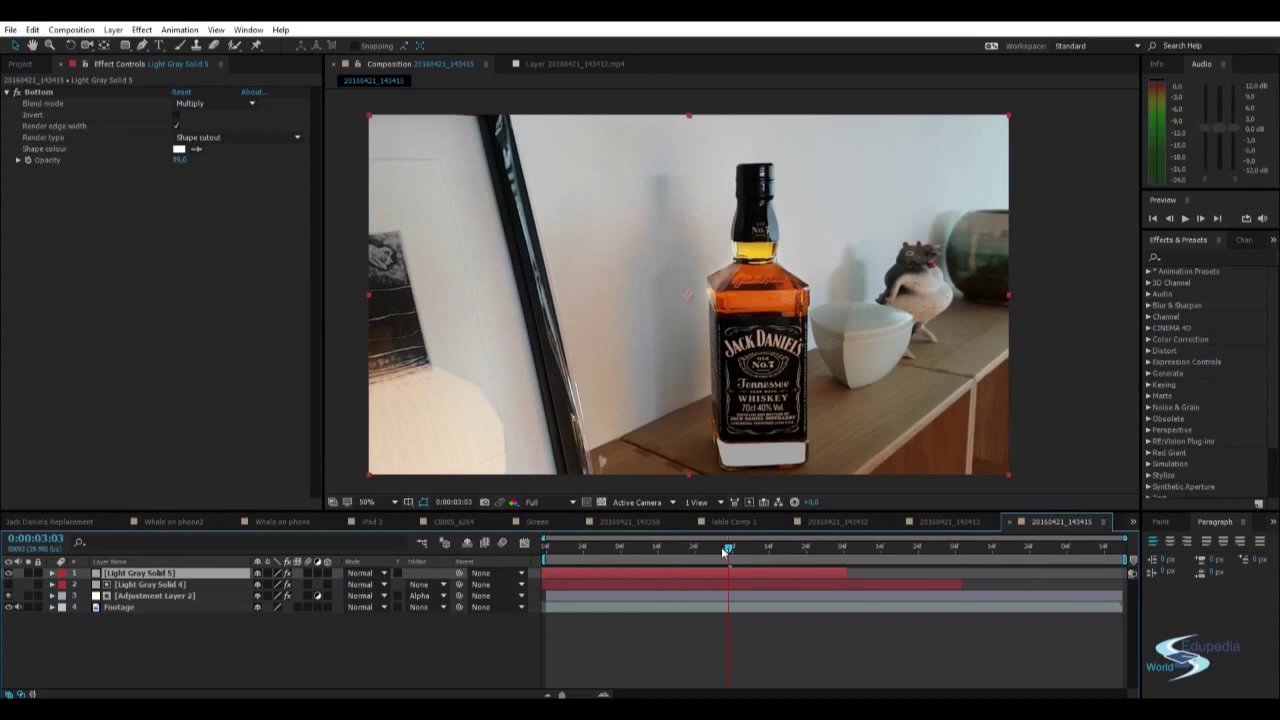
{"action": "mouse_move", "coordinate": [729, 548]}
{"action": "left_mouse_down"}
{"action": "mouse_move", "coordinate": [838, 549]}
{"action": "mouse_move", "coordinate": [710, 549]}
{"action": "left_mouse_up"}
{"action": "left_click_drag", "start_coordinate": [548, 545], "coordinate": [591, 549]}
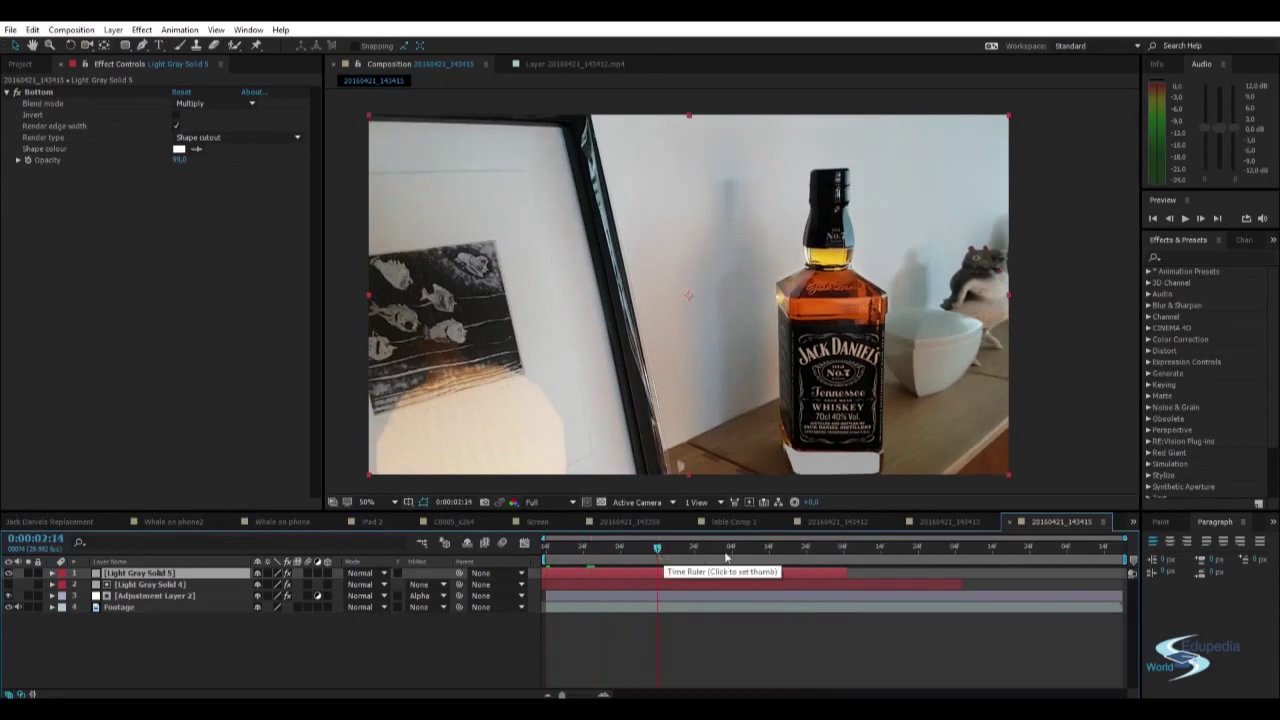
{"action": "left_click", "coordinate": [657, 549]}
{"action": "left_click", "coordinate": [830, 550]}
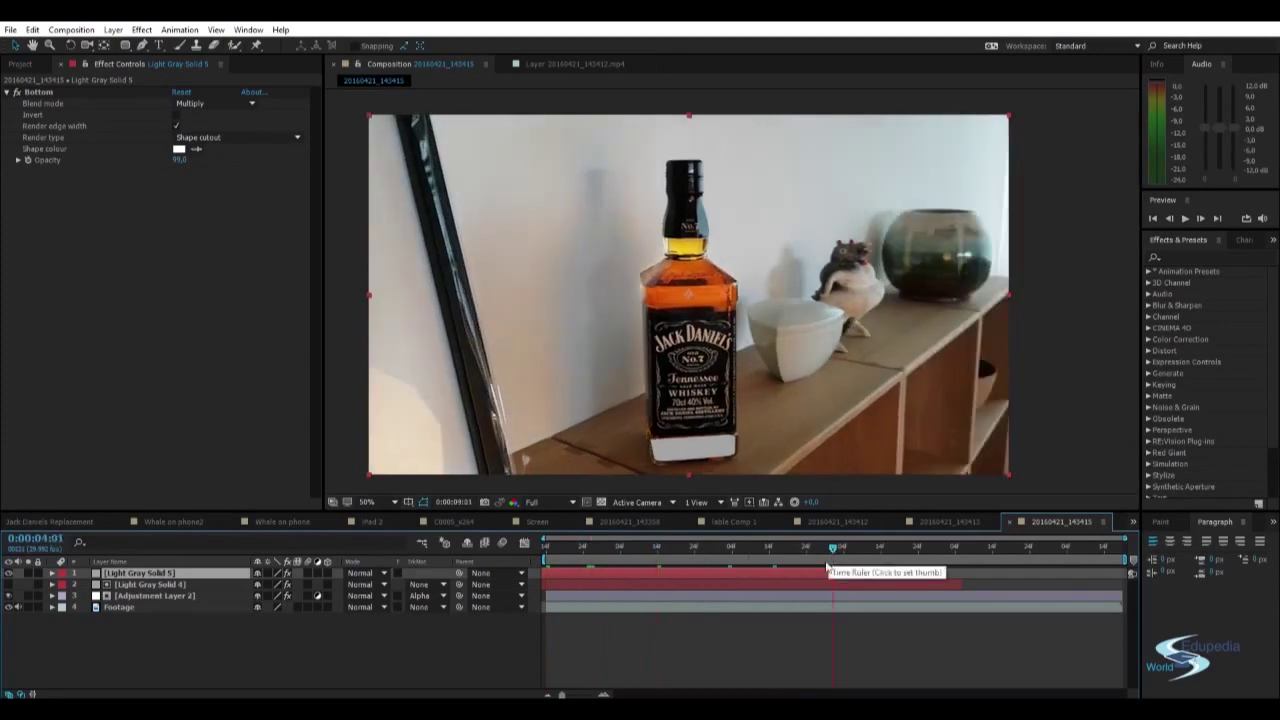
- Copy the Bottom shape data from Mocha to the clipboard again
{"action": "left_click", "coordinate": [1049, 656]}
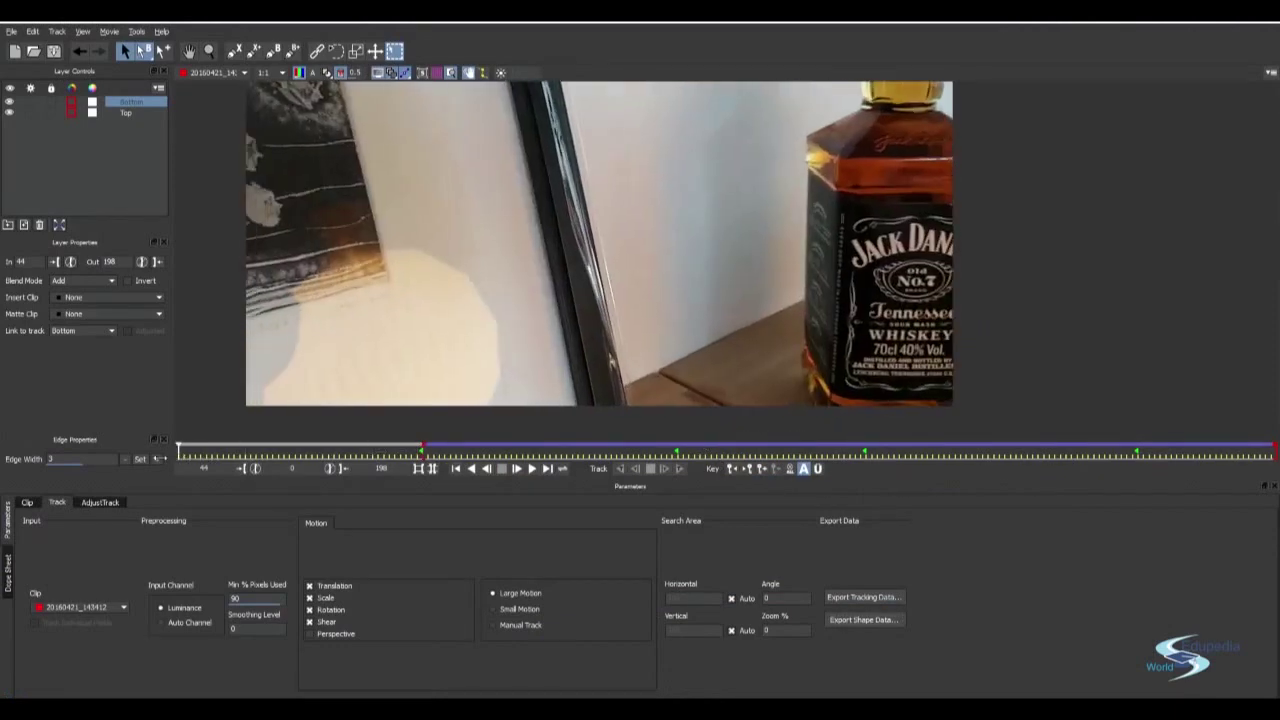
{"action": "left_click", "coordinate": [841, 622]}
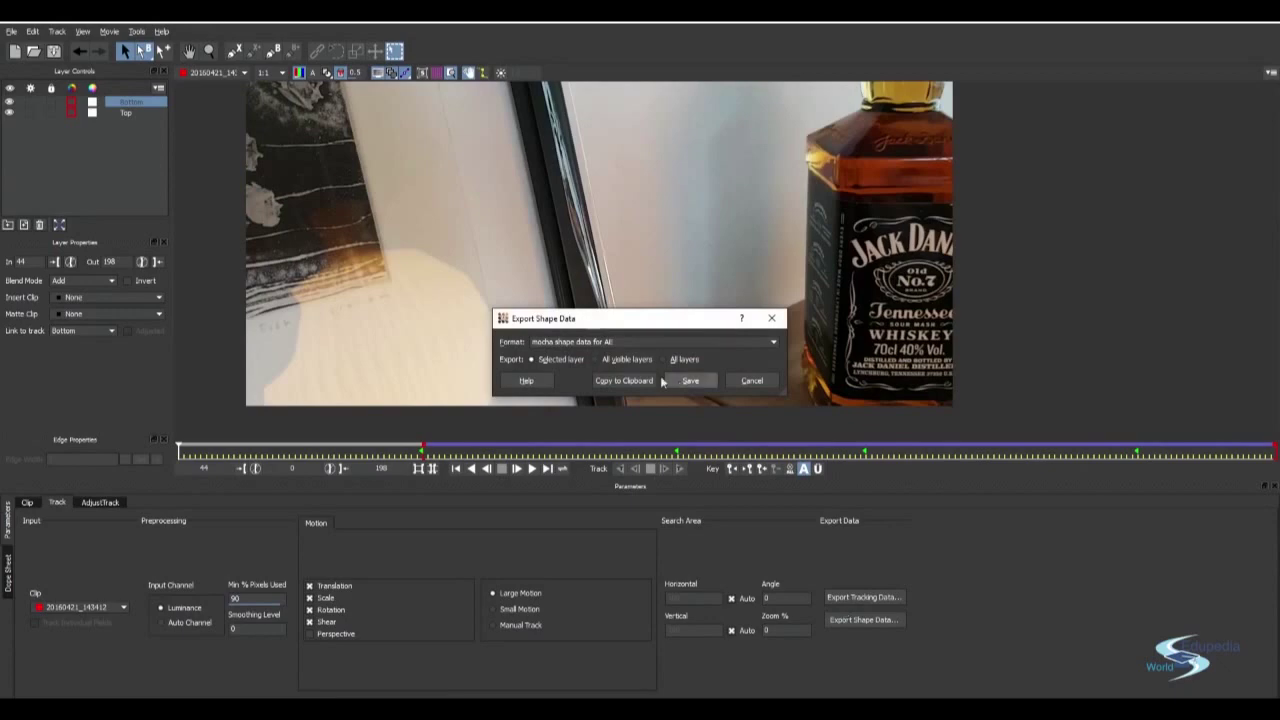
{"action": "left_click", "coordinate": [623, 381]}
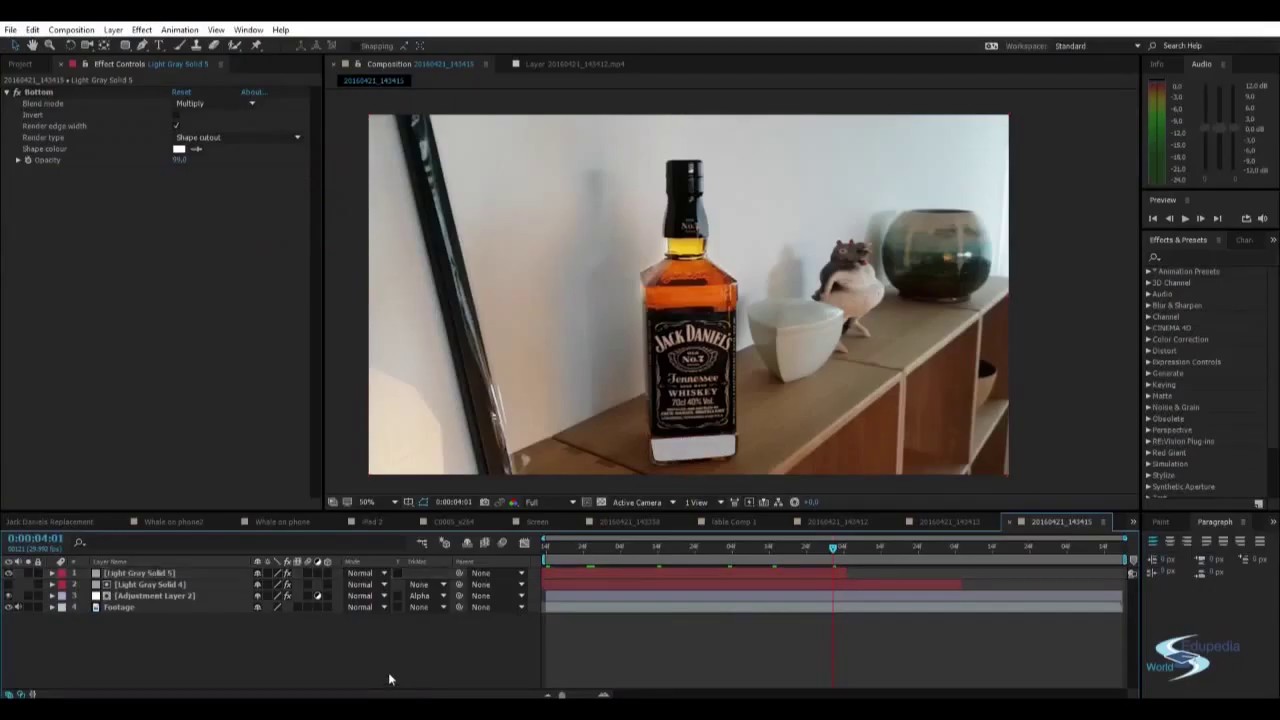
{"action": "key", "text": "ctrl+shift+y"}
- Add Light Gray Solid 6 with the pasted Bottom shape, then delete it
{"action": "key", "text": "Return"}
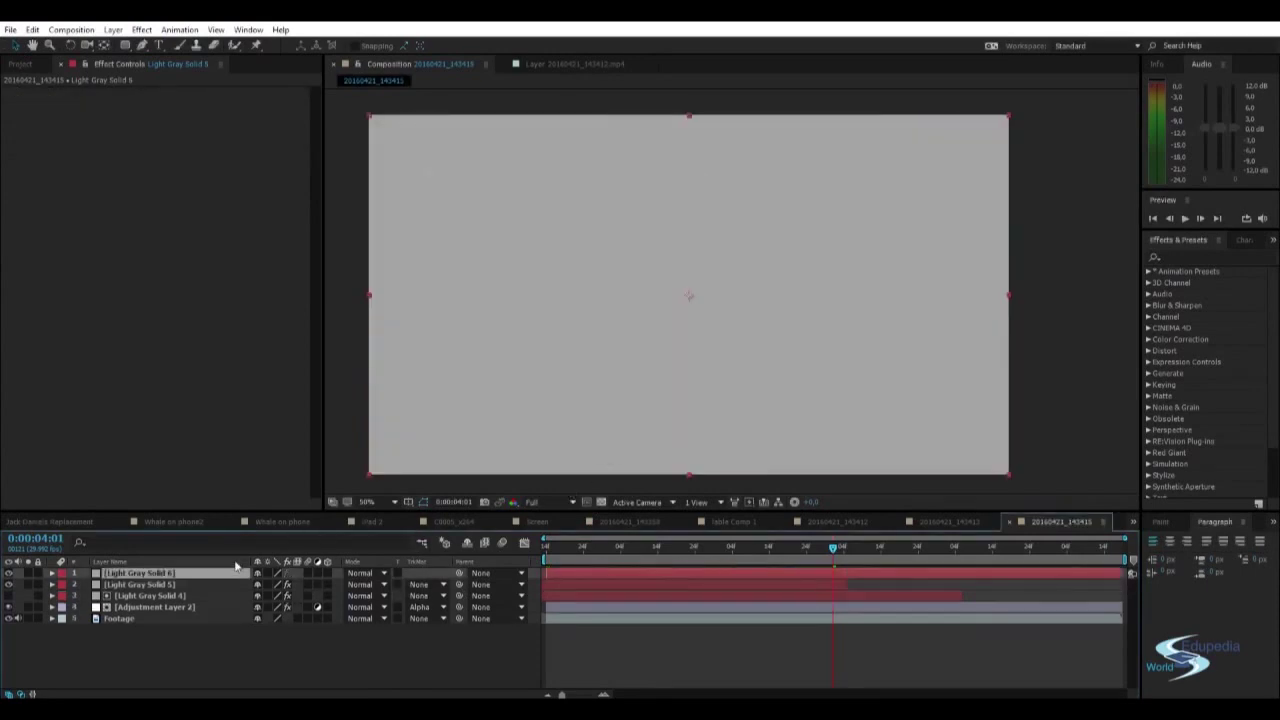
{"action": "key", "text": "ctrl+v"}
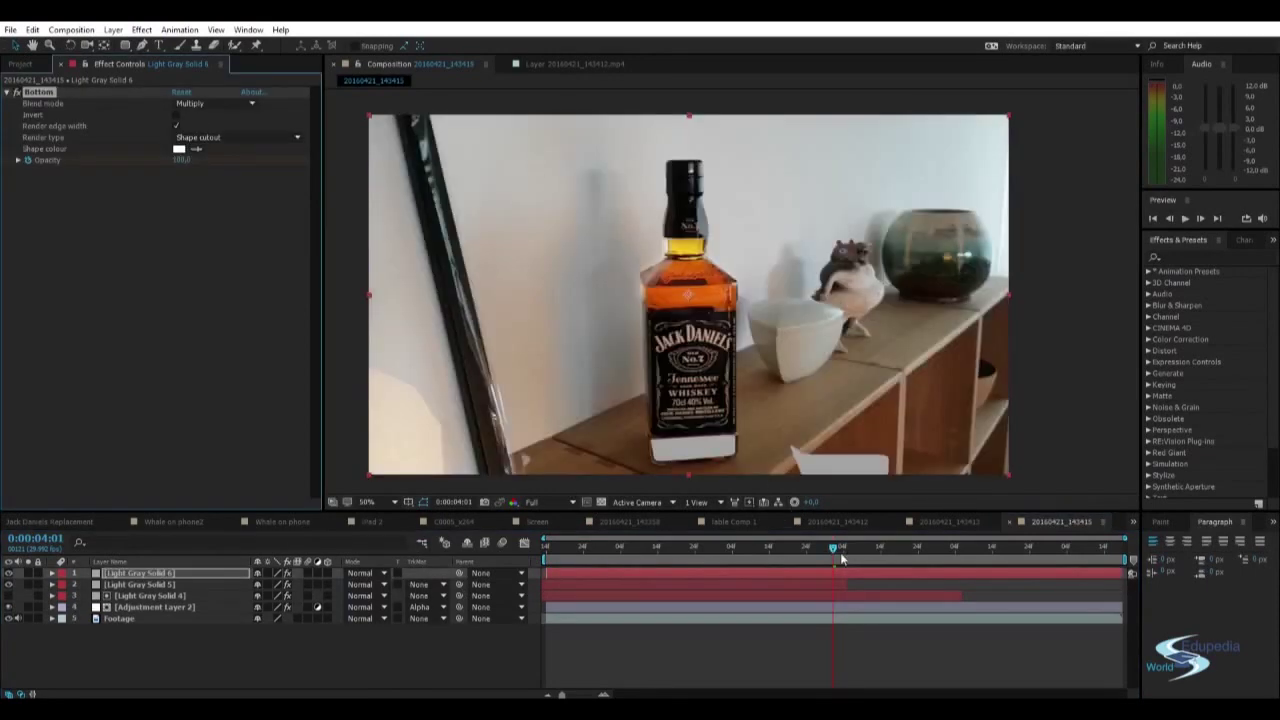
{"action": "mouse_move", "coordinate": [834, 552]}
{"action": "left_mouse_down"}
{"action": "mouse_move", "coordinate": [810, 565]}
{"action": "mouse_move", "coordinate": [1087, 553]}
{"action": "left_mouse_up"}
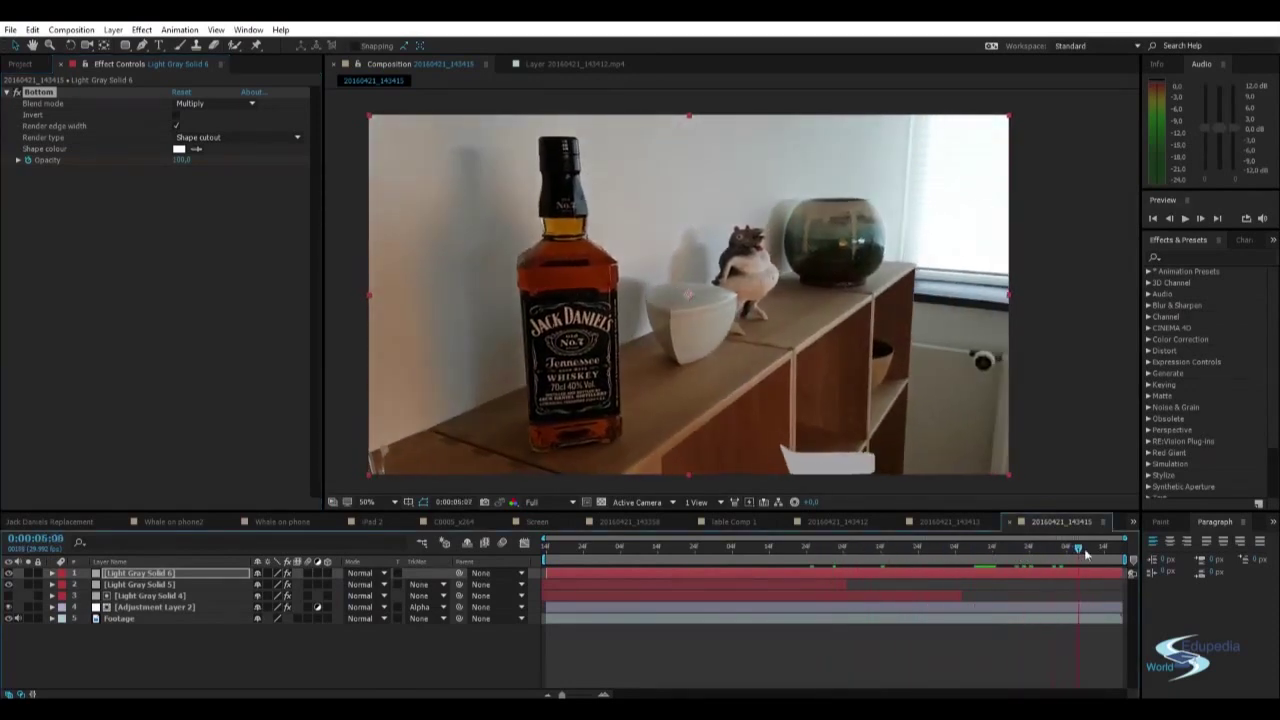
{"action": "left_click", "coordinate": [1063, 577]}
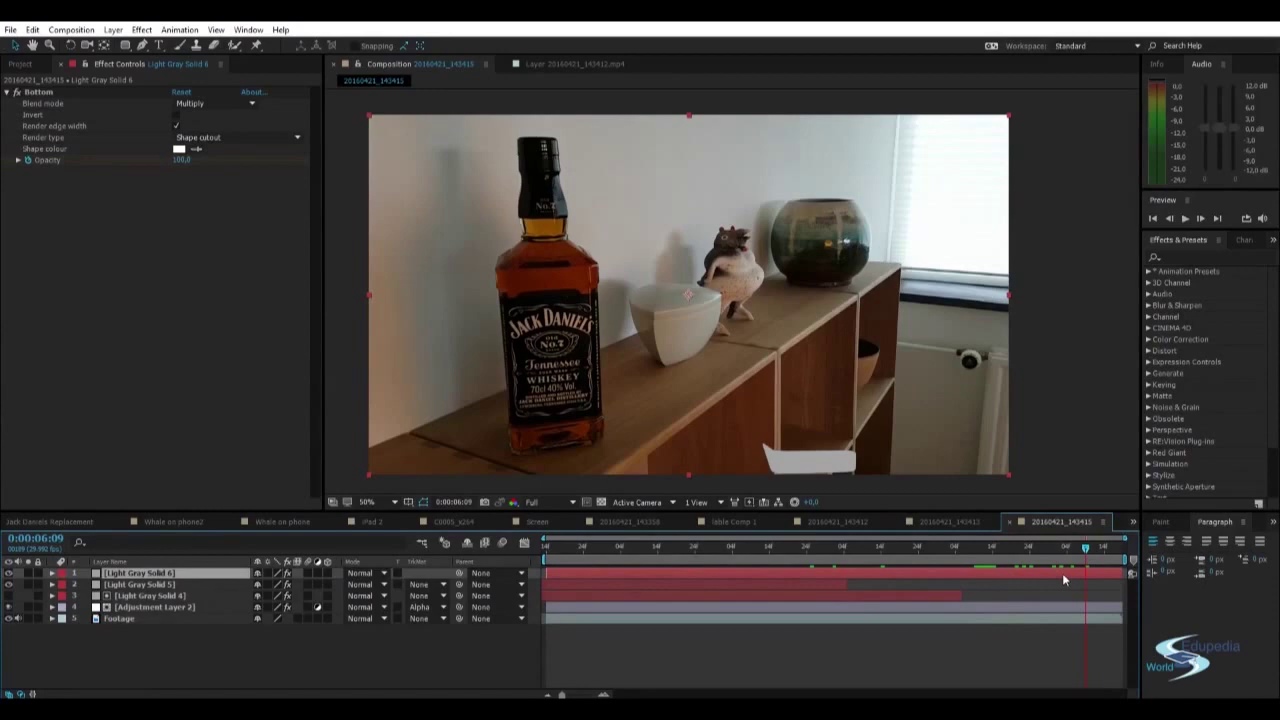
{"action": "key", "text": "Delete"}
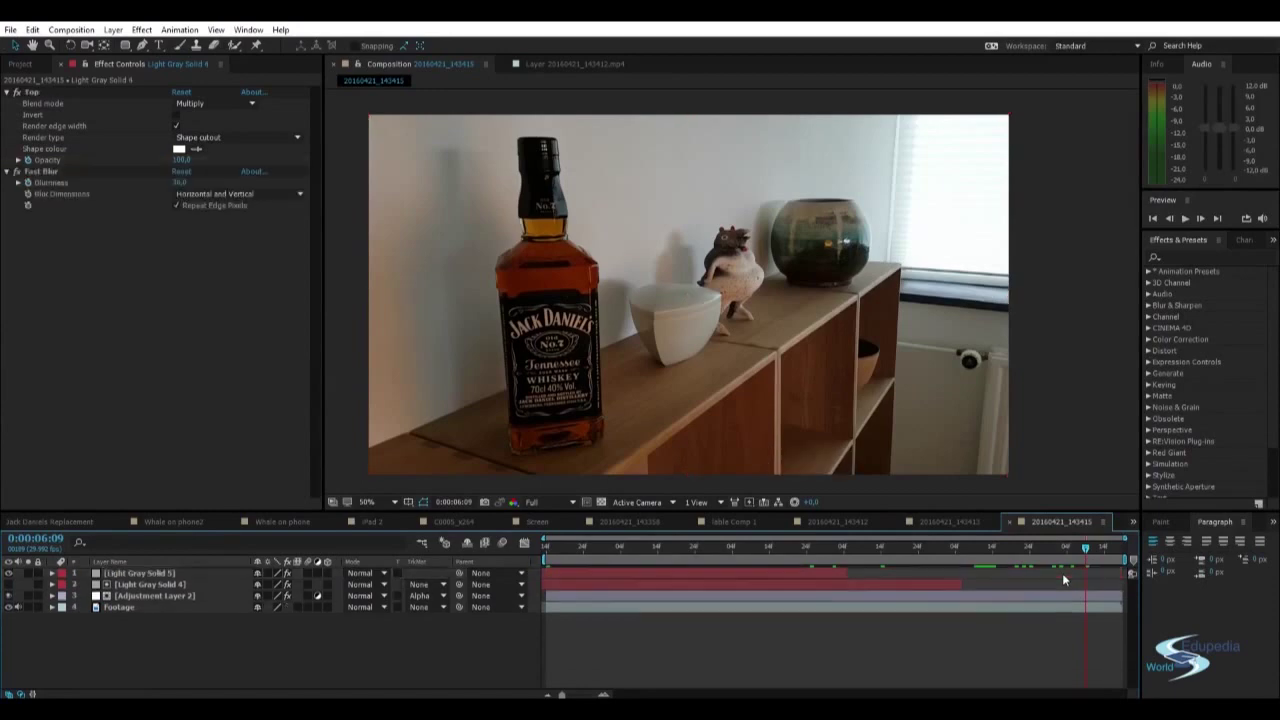
- Create Light Gray Solid 7 with the pasted Bottom shape at opacity 100
{"action": "key", "text": "ctrl+y"}
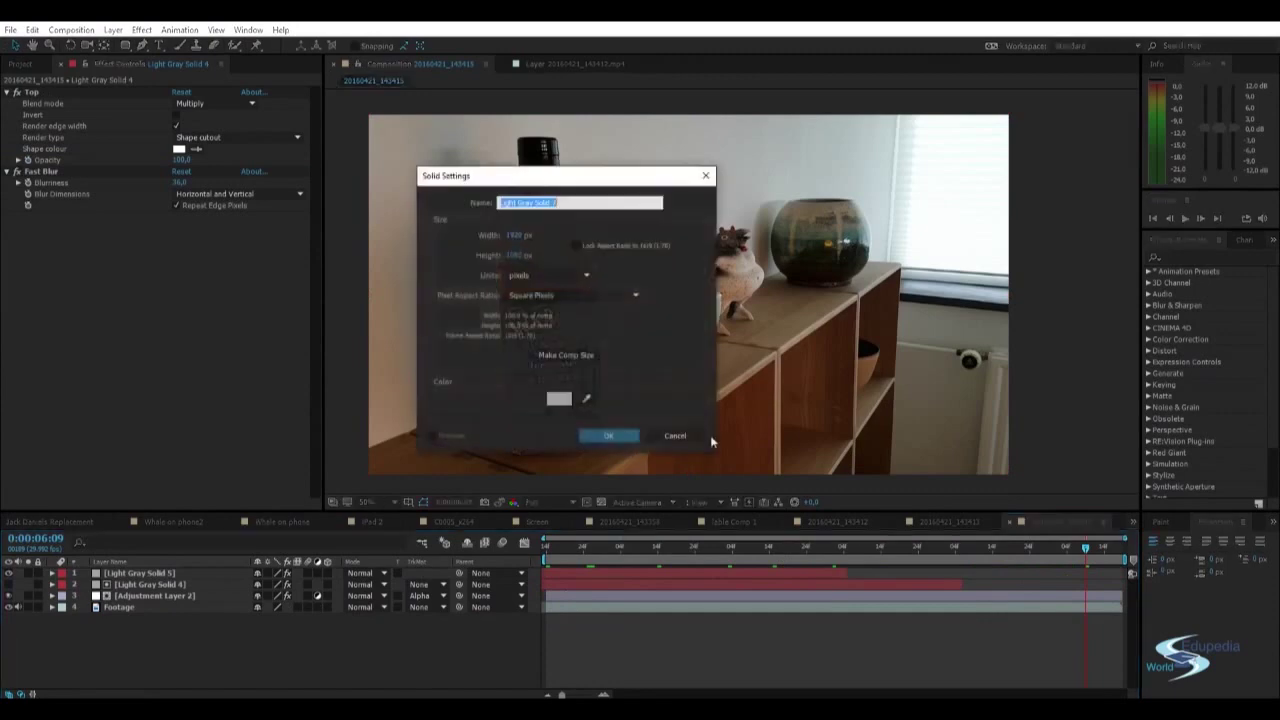
{"action": "left_click", "coordinate": [615, 437]}
{"action": "left_click_drag", "start_coordinate": [583, 545], "coordinate": [546, 545]}
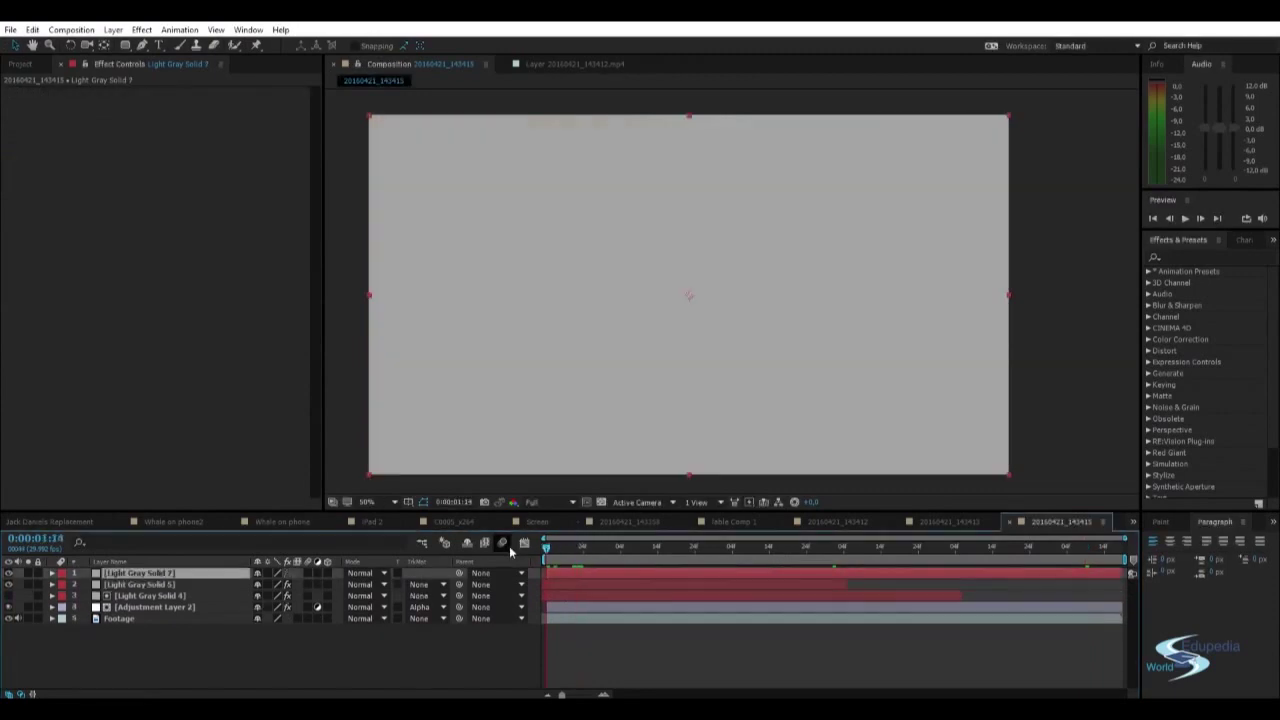
{"action": "key", "text": "ctrl+v"}
{"action": "left_click_drag", "start_coordinate": [175, 160], "coordinate": [549, 139]}
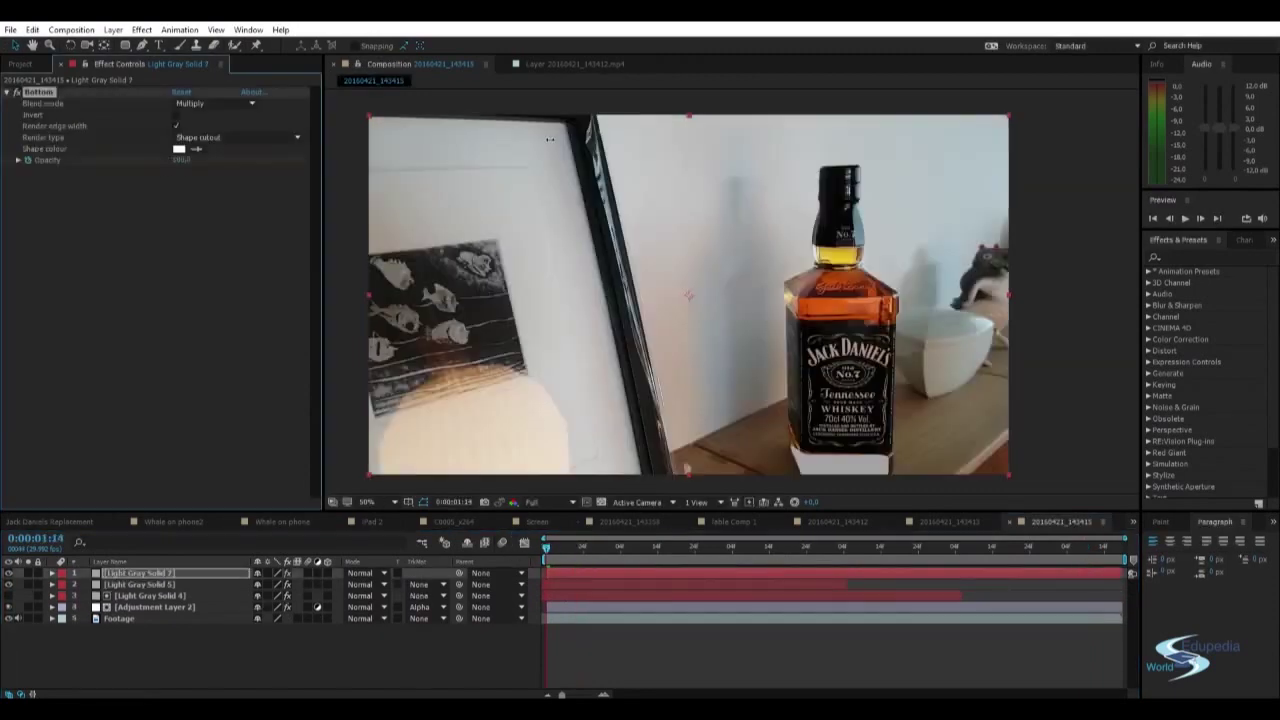
- Scrub the footage and toggle Solid 7's visibility to check the cutout
{"action": "mouse_move", "coordinate": [883, 558]}
{"action": "left_mouse_down"}
{"action": "mouse_move", "coordinate": [765, 550]}
{"action": "mouse_move", "coordinate": [958, 548]}
{"action": "left_mouse_up"}
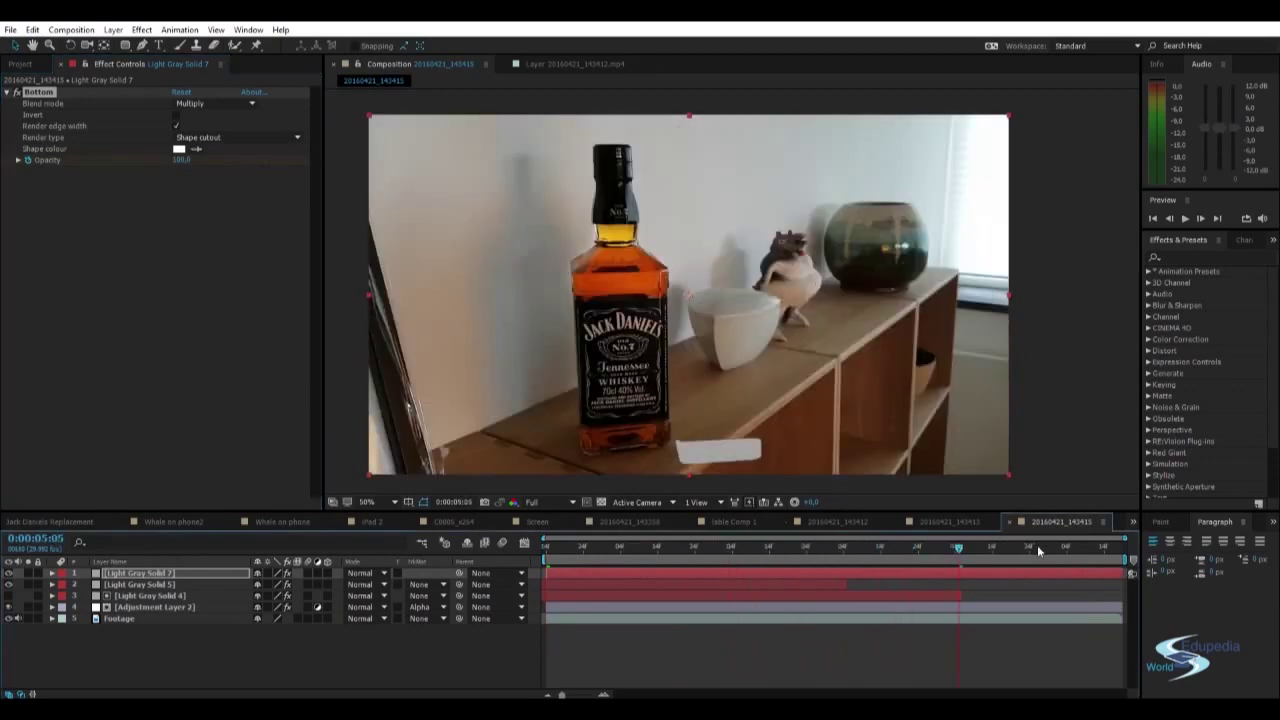
{"action": "mouse_move", "coordinate": [1037, 549]}
{"action": "left_mouse_down"}
{"action": "mouse_move", "coordinate": [1107, 548]}
{"action": "mouse_move", "coordinate": [884, 548]}
{"action": "left_mouse_up"}
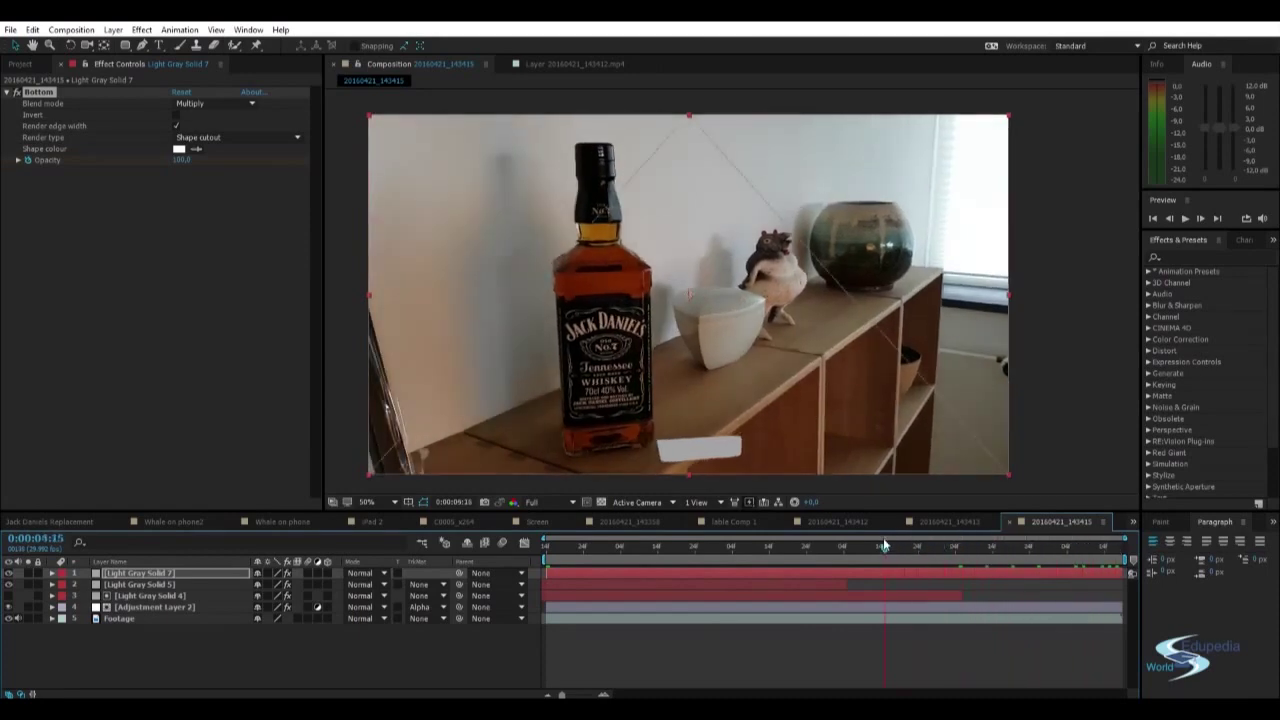
{"action": "left_click", "coordinate": [8, 572]}
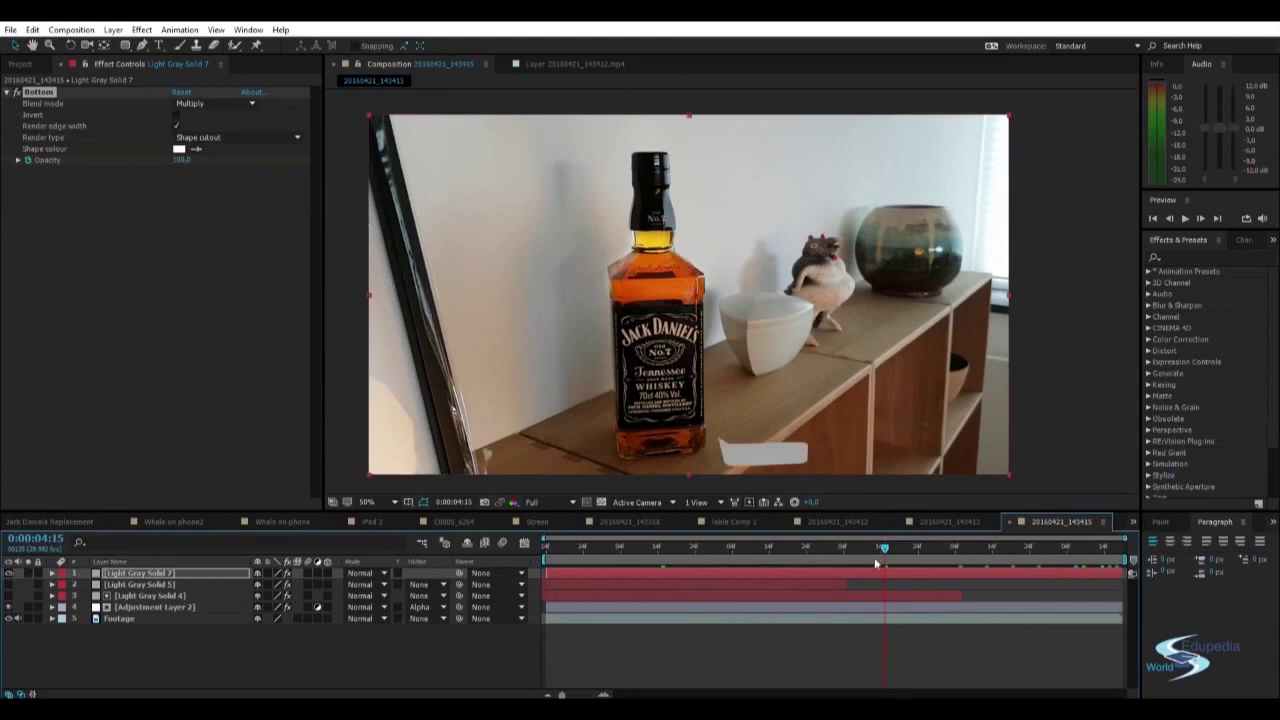
{"action": "mouse_move", "coordinate": [872, 549]}
{"action": "left_mouse_down"}
{"action": "mouse_move", "coordinate": [737, 547]}
{"action": "mouse_move", "coordinate": [725, 529]}
{"action": "left_mouse_up"}
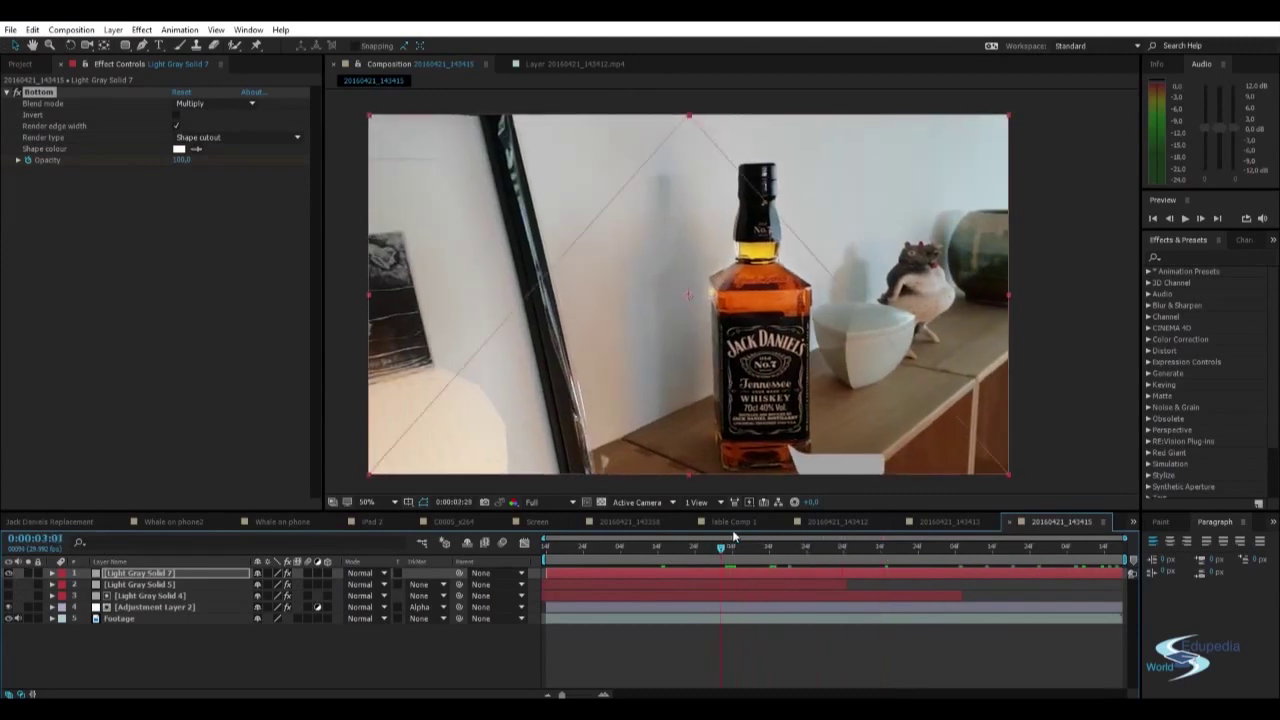
{"action": "left_click", "coordinate": [727, 532]}
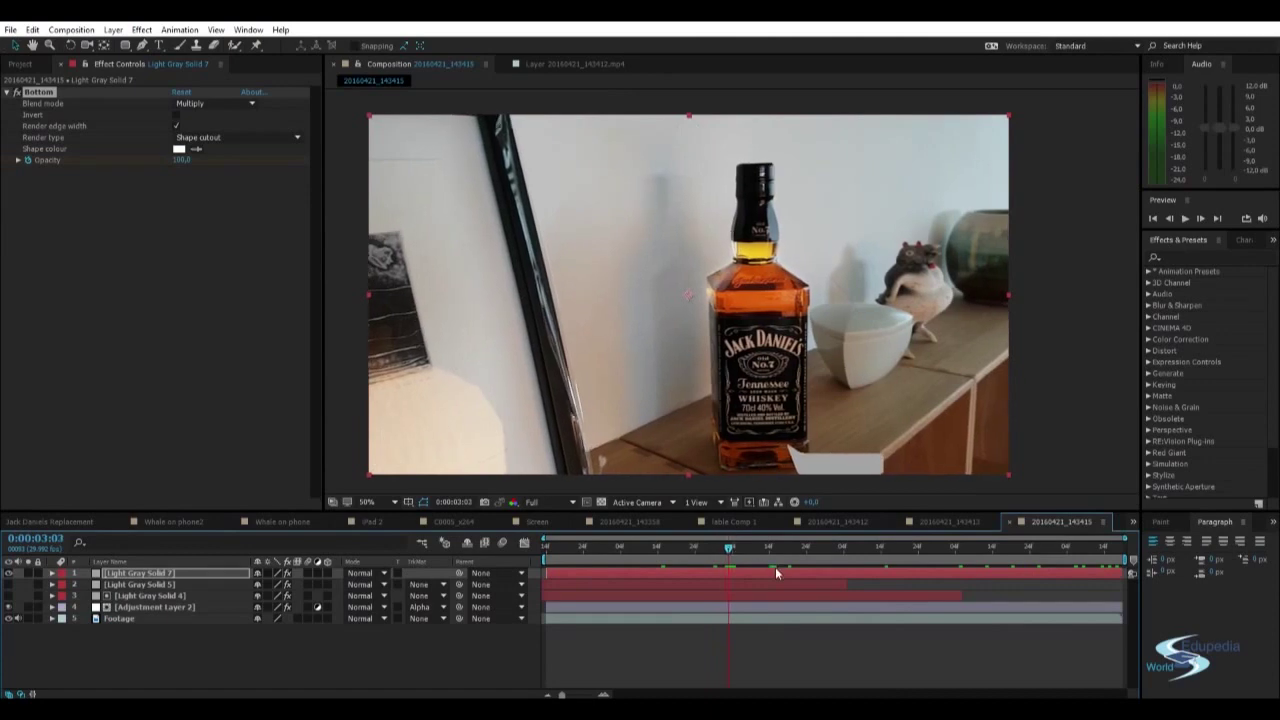
- Trim Light Gray Solid 7's out point earlier and delete Light Gray Solid 5
{"action": "left_click", "coordinate": [722, 570]}
{"action": "mouse_move", "coordinate": [722, 570]}
{"action": "left_mouse_down"}
{"action": "mouse_move", "coordinate": [600, 568]}
{"action": "mouse_move", "coordinate": [614, 559]}
{"action": "left_mouse_up"}
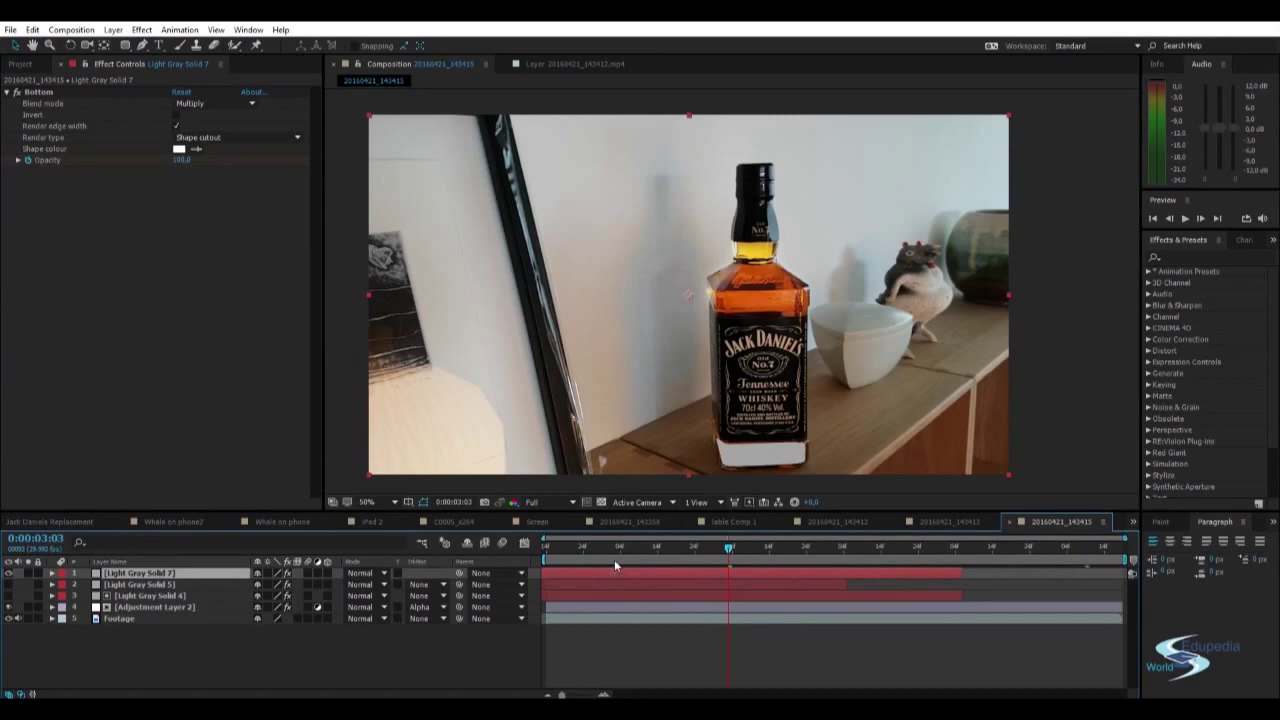
{"action": "left_click", "coordinate": [601, 584]}
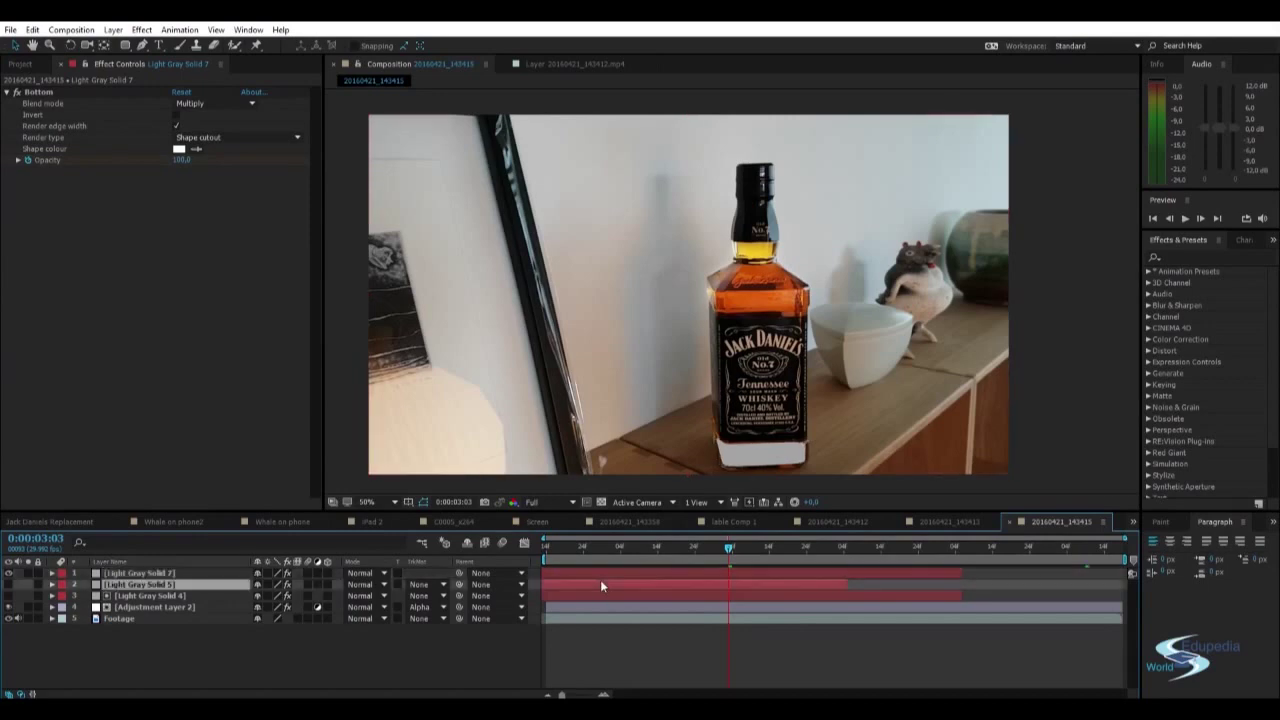
{"action": "key", "text": "Delete"}
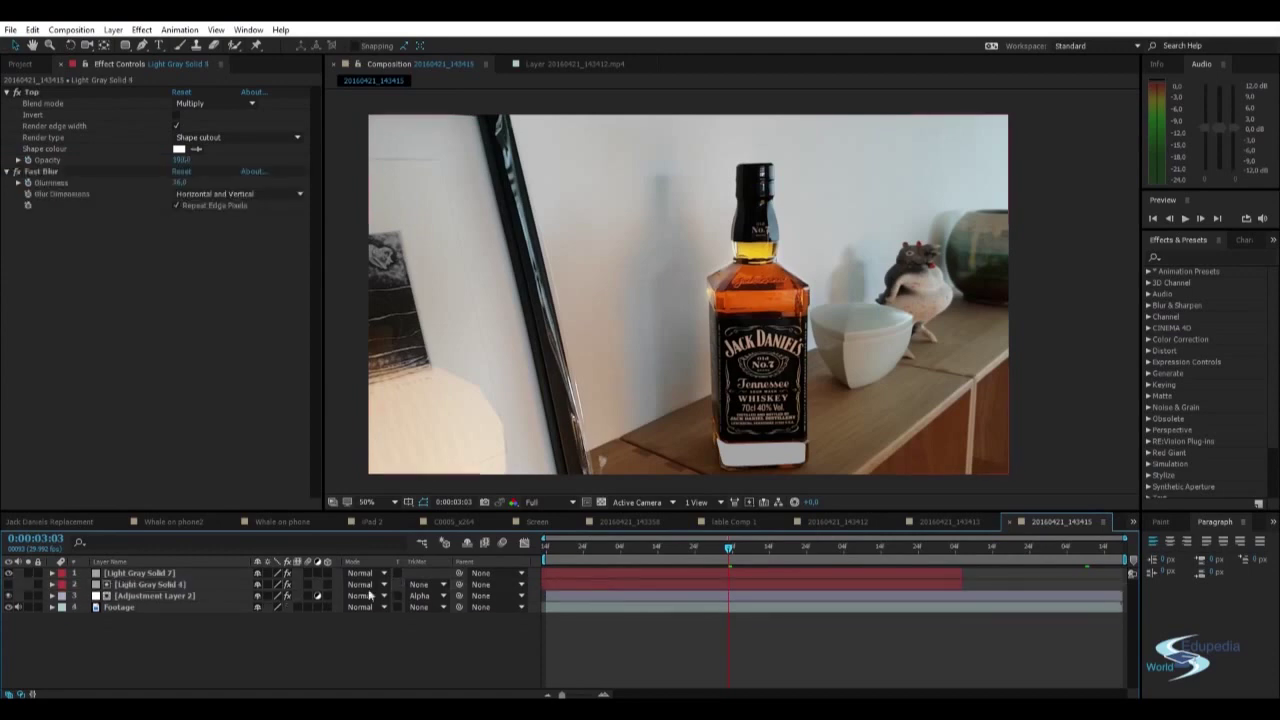
{"action": "left_click", "coordinate": [180, 596]}
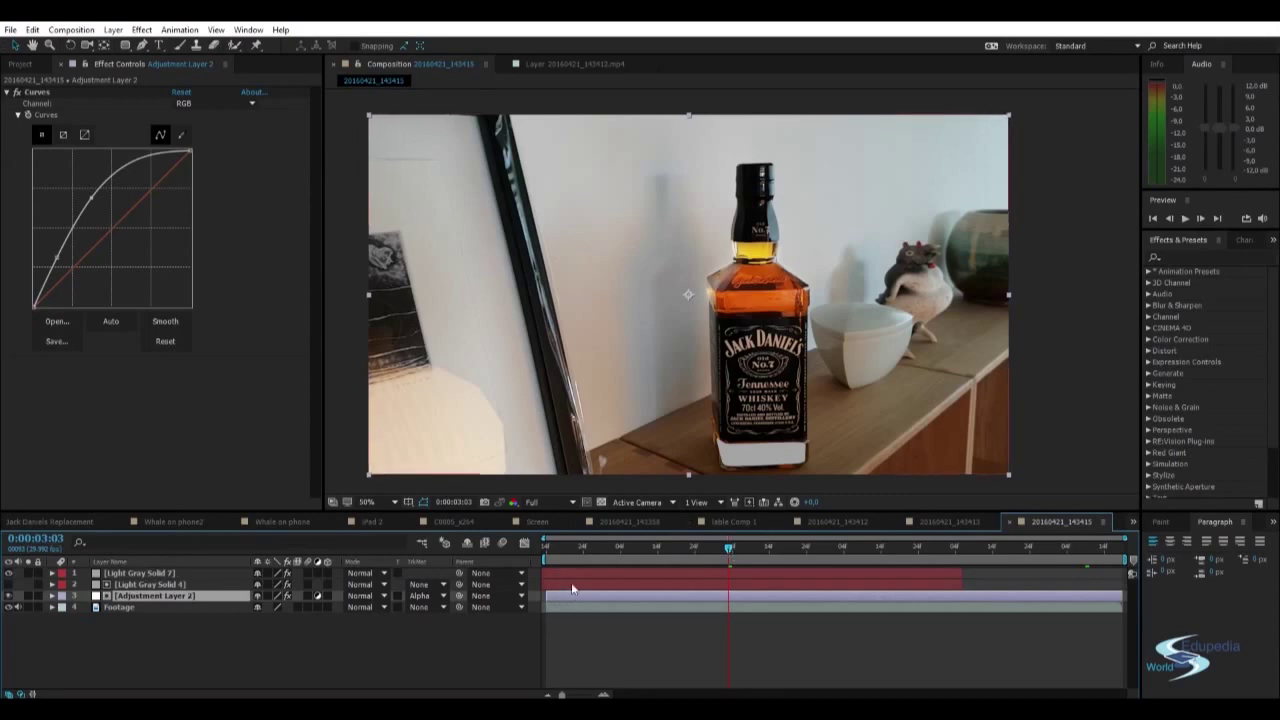
{"action": "key", "text": "ctrl+f"}
- Duplicate Adjustment Layer 2 and raise the copy above Light Gray Solid 4
{"action": "left_click", "coordinate": [141, 646]}
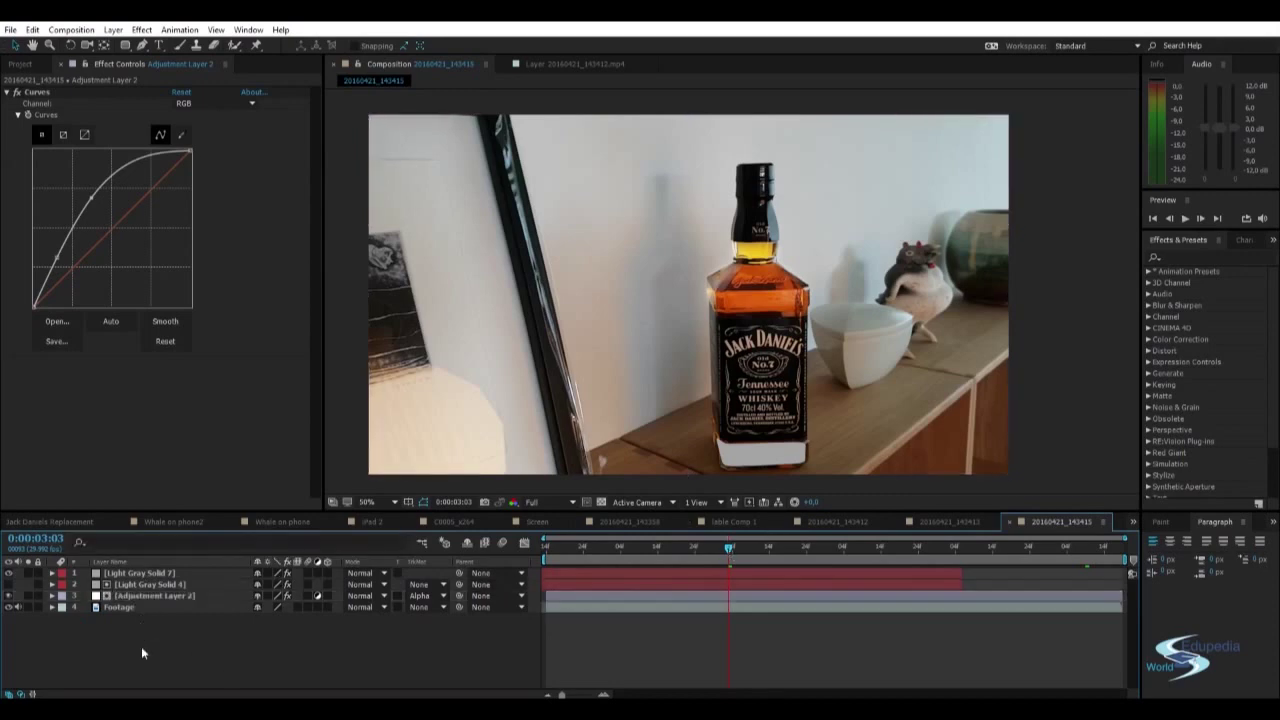
{"action": "left_click", "coordinate": [130, 596]}
{"action": "key", "text": "ctrl+d"}
{"action": "key", "text": "ctrl+bracketright"}
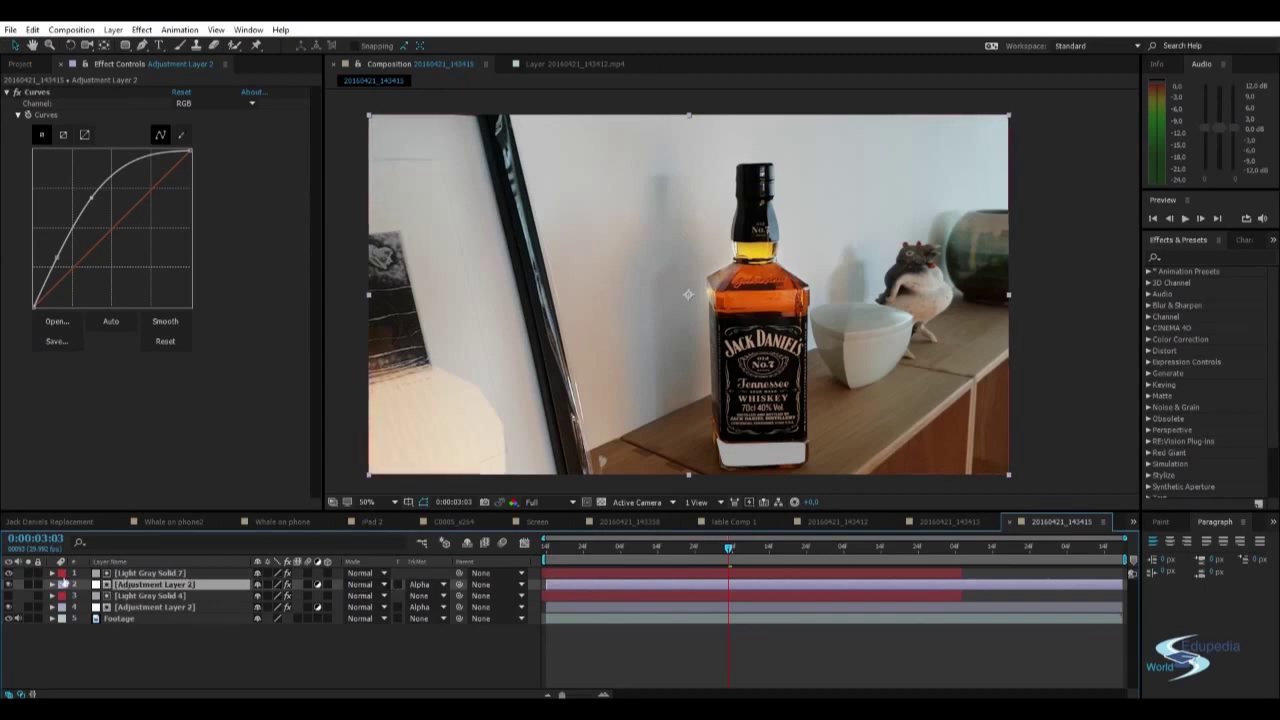
{"action": "left_click", "coordinate": [10, 573]}
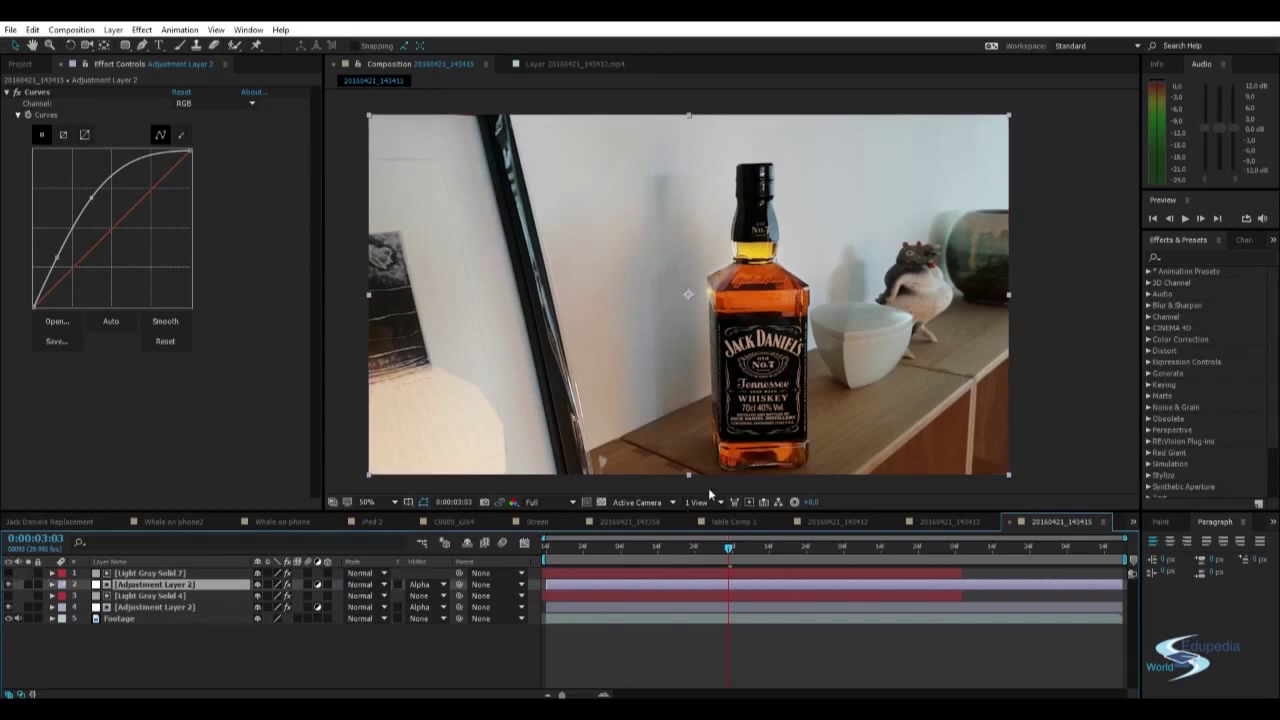
- Apply Fast Blur with blurriness 25 to Light Gray Solid 7
{"action": "left_click", "coordinate": [1200, 257]}
{"action": "type", "text": "fast"}
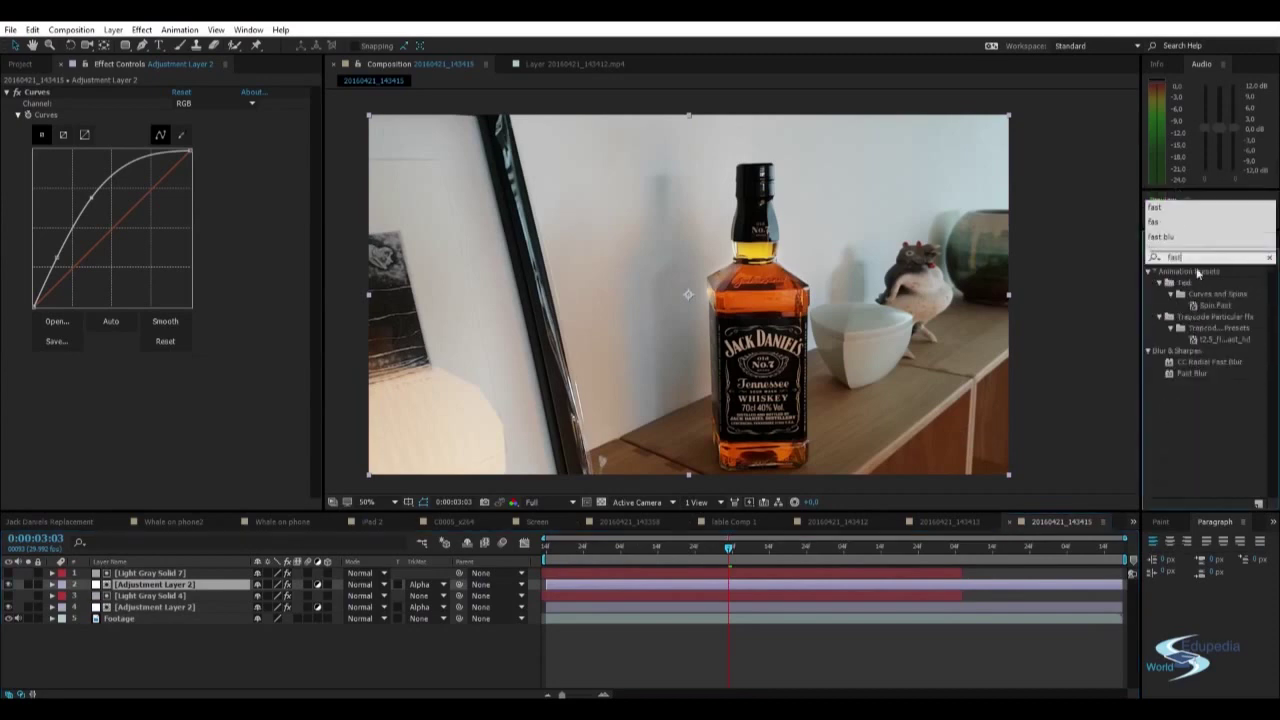
{"action": "left_click_drag", "start_coordinate": [1192, 373], "coordinate": [145, 573]}
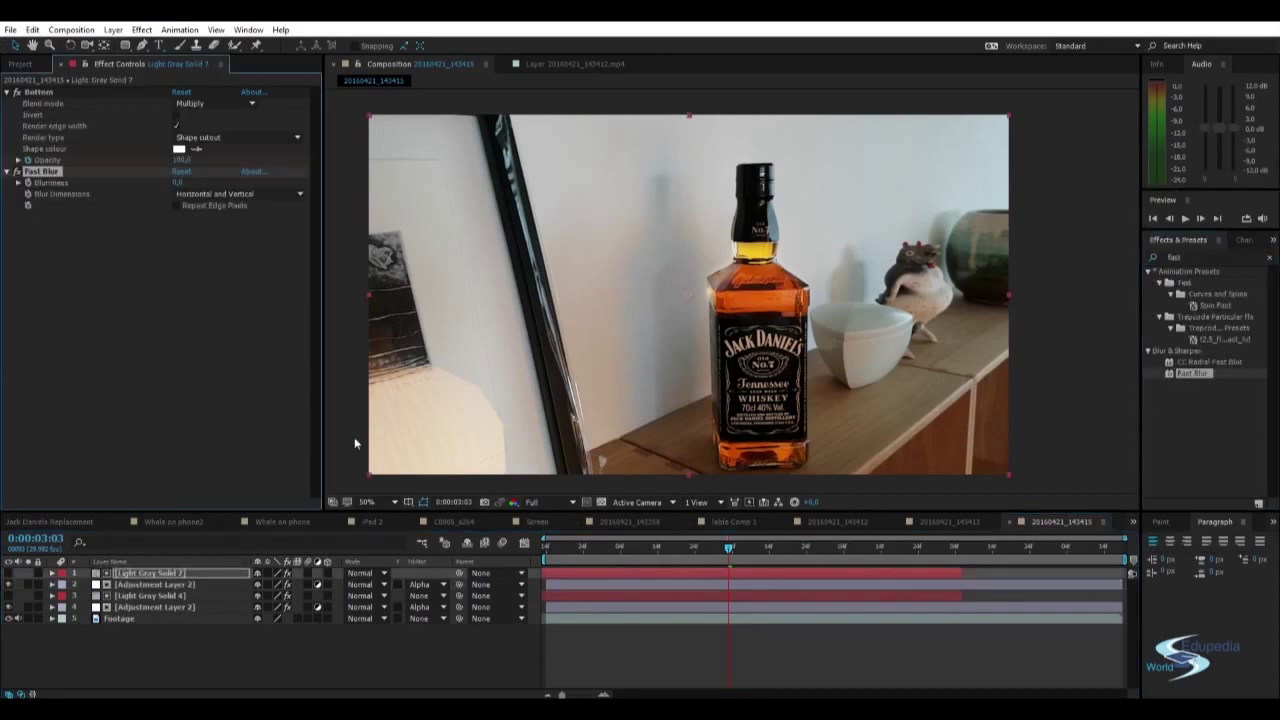
{"action": "left_click_drag", "start_coordinate": [180, 181], "coordinate": [207, 177]}
{"action": "scroll", "coordinate": [766, 300], "scroll_direction": "up", "scroll_amount": 2}
{"action": "scroll", "coordinate": [766, 280], "scroll_direction": "up", "scroll_amount": 2}
{"action": "scroll", "coordinate": [766, 241], "scroll_direction": "up", "scroll_amount": 2}
{"action": "scroll", "coordinate": [770, 297], "scroll_direction": "up", "scroll_amount": 2}
{"action": "left_click_drag", "start_coordinate": [770, 297], "coordinate": [774, 323]}
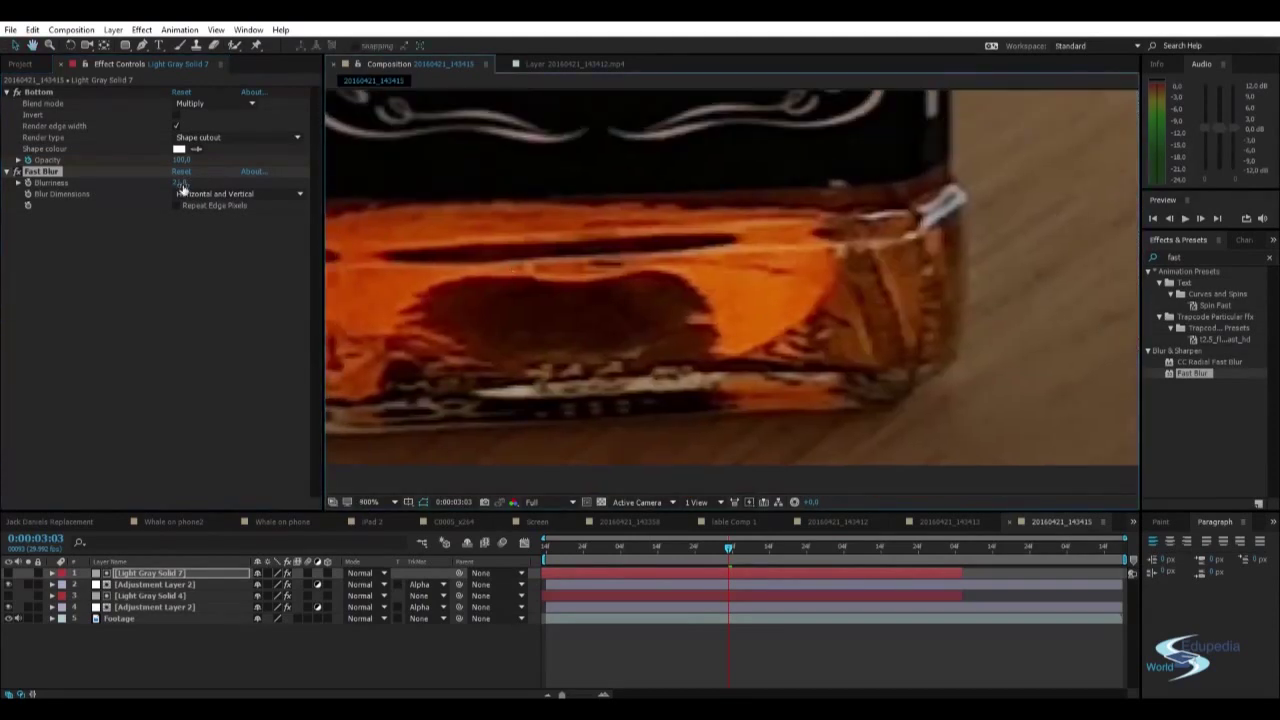
{"action": "left_click_drag", "start_coordinate": [182, 184], "coordinate": [160, 186]}
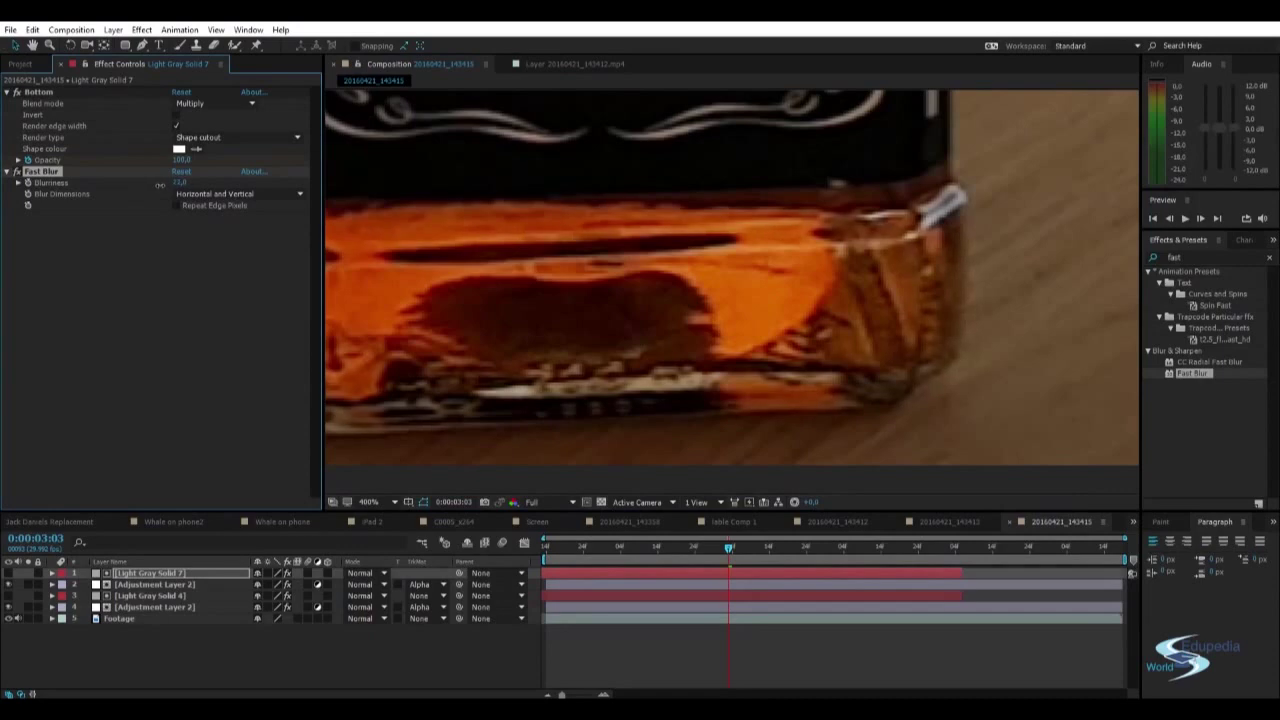
{"action": "scroll", "coordinate": [700, 280], "scroll_direction": "down", "scroll_amount": 3}
{"action": "scroll", "coordinate": [700, 280], "scroll_direction": "down", "scroll_amount": 1}
{"action": "scroll", "coordinate": [700, 280], "scroll_direction": "down", "scroll_amount": 1}
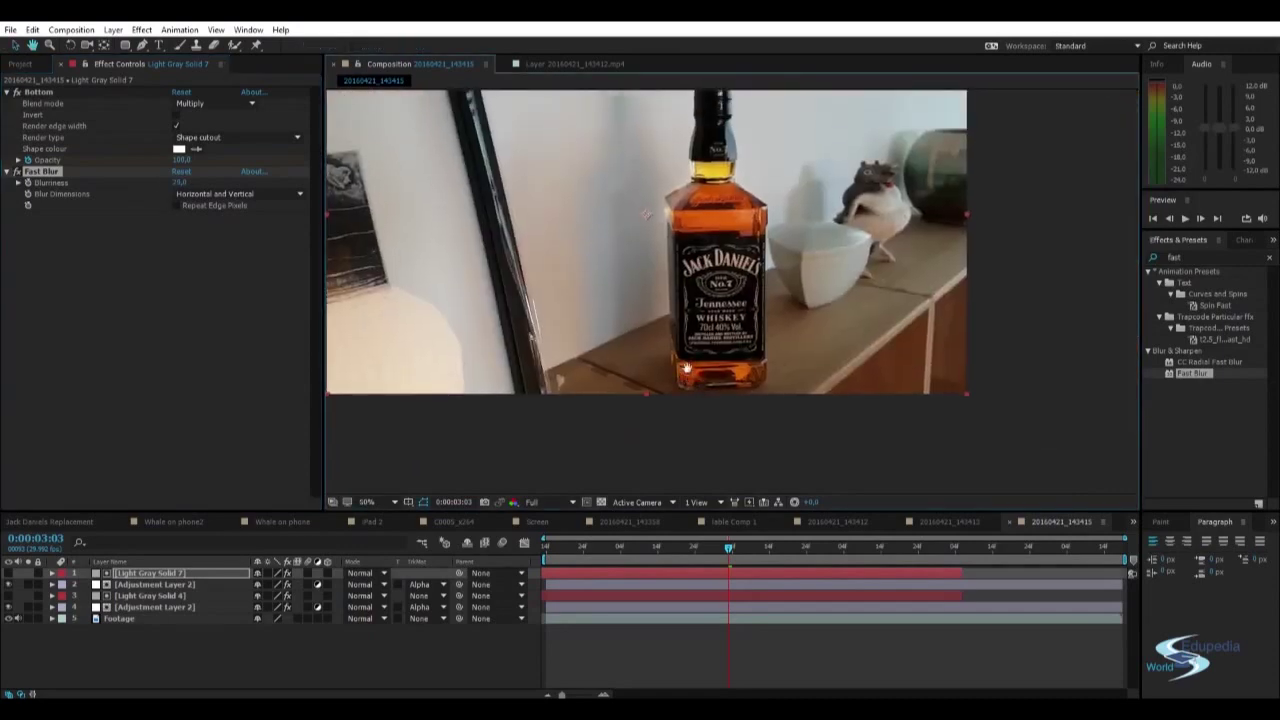
{"action": "scroll", "coordinate": [700, 280], "scroll_direction": "down", "scroll_amount": 1}
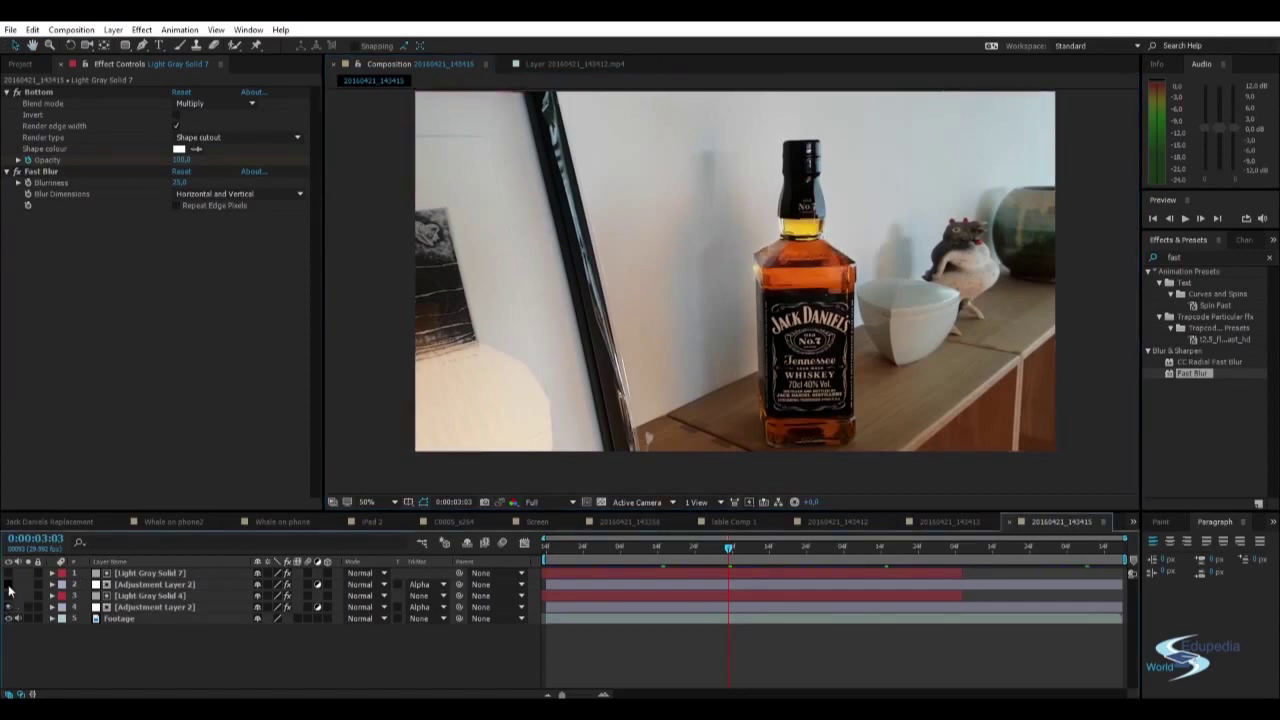
- Preview and scrub the brightened bottle shot, then clear the Effects & Presets search
{"action": "key", "text": "space"}
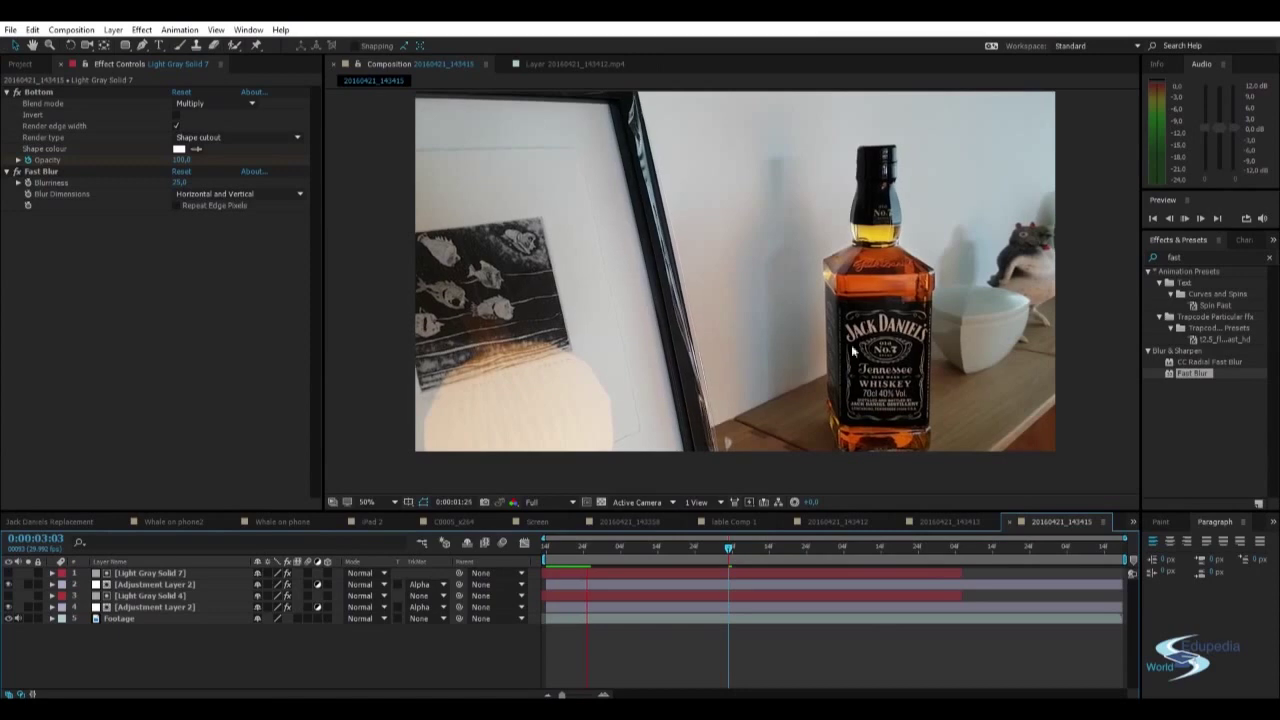
{"action": "left_click_drag", "start_coordinate": [741, 543], "coordinate": [911, 548]}
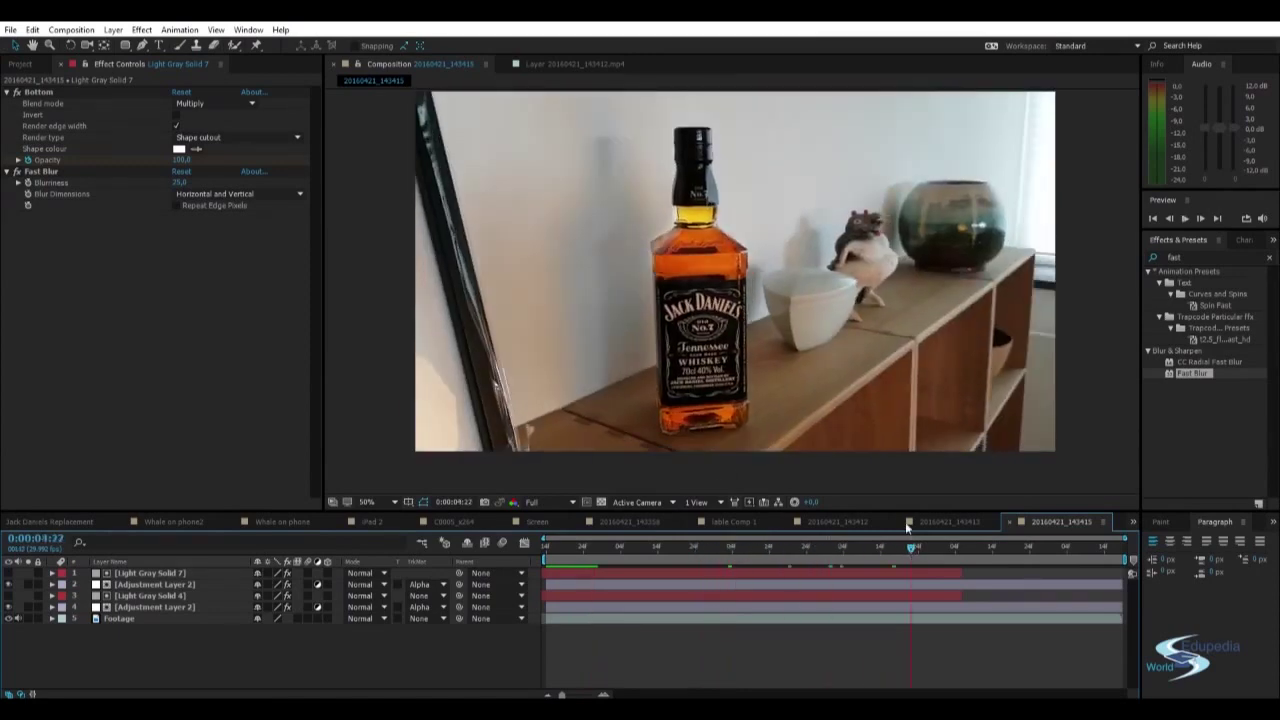
{"action": "left_click", "coordinate": [1272, 258]}
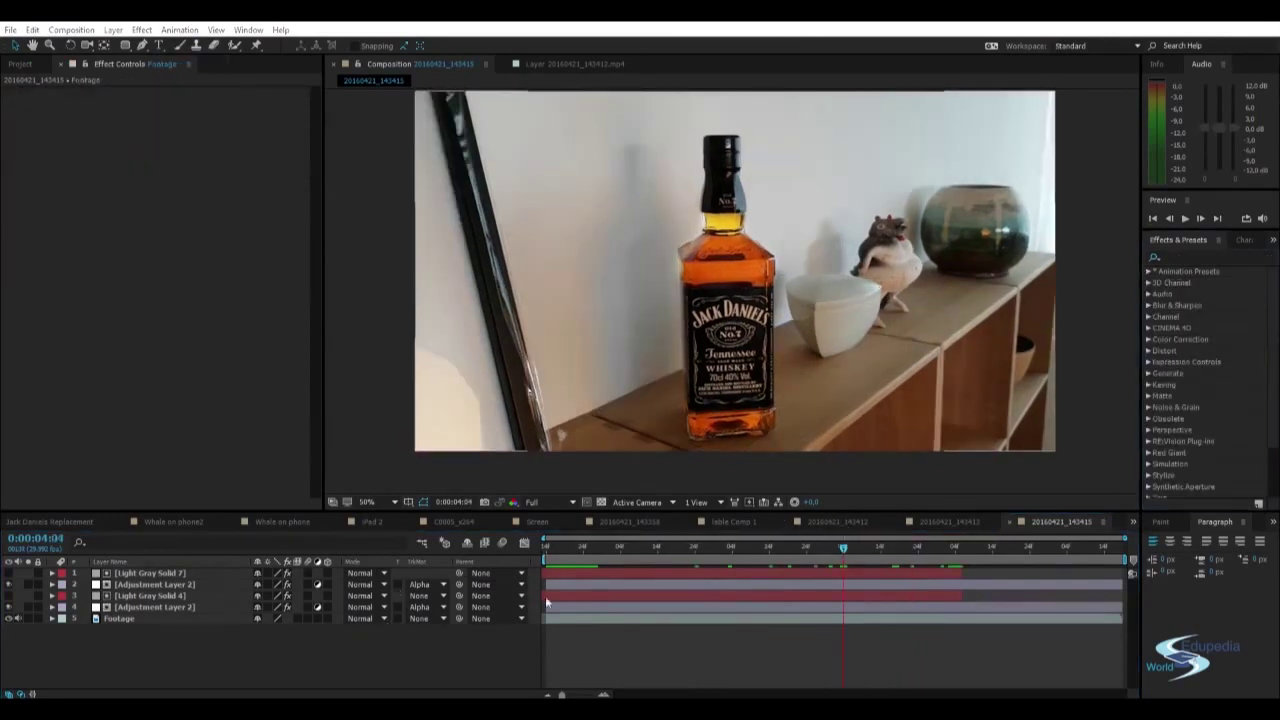
{"action": "left_click", "coordinate": [571, 620]}
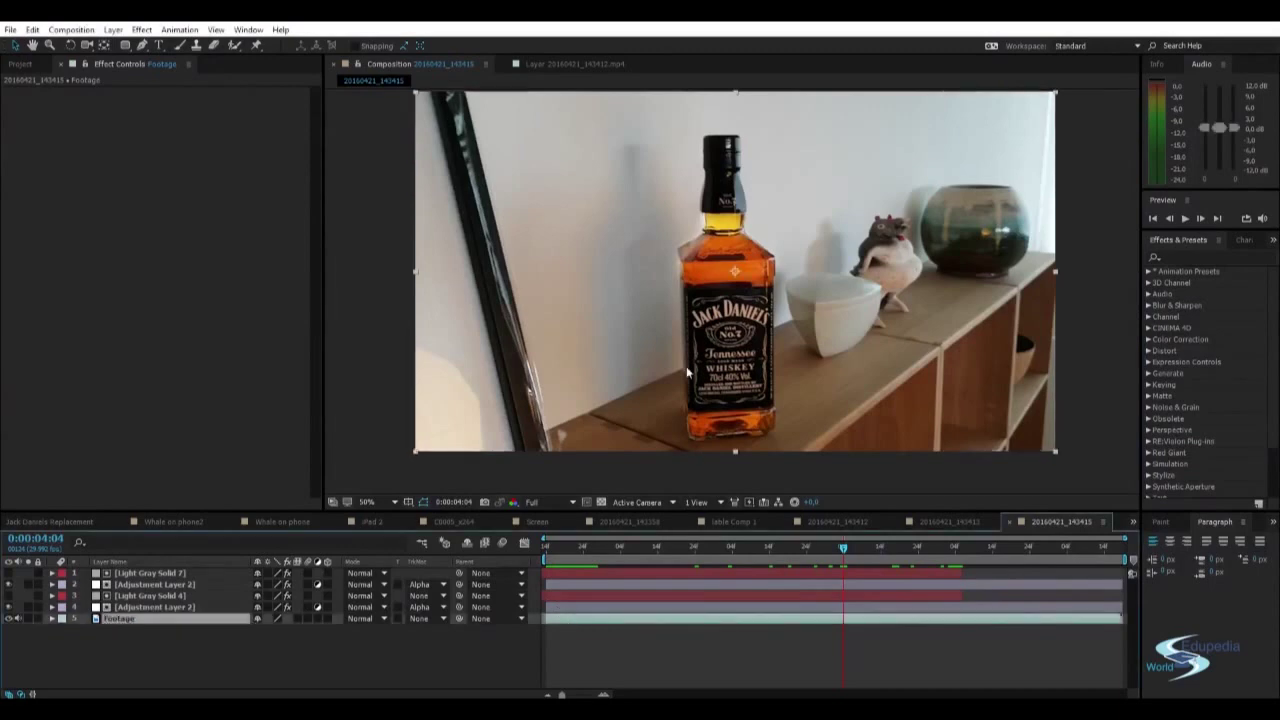
{"action": "key", "text": "g"}
{"action": "left_click", "coordinate": [650, 168]}
{"action": "left_click", "coordinate": [567, 295]}
{"action": "left_click", "coordinate": [645, 357]}
{"action": "left_click", "coordinate": [760, 213]}
{"action": "left_click", "coordinate": [750, 120]}
{"action": "left_click_drag", "start_coordinate": [651, 170], "coordinate": [606, 178]}
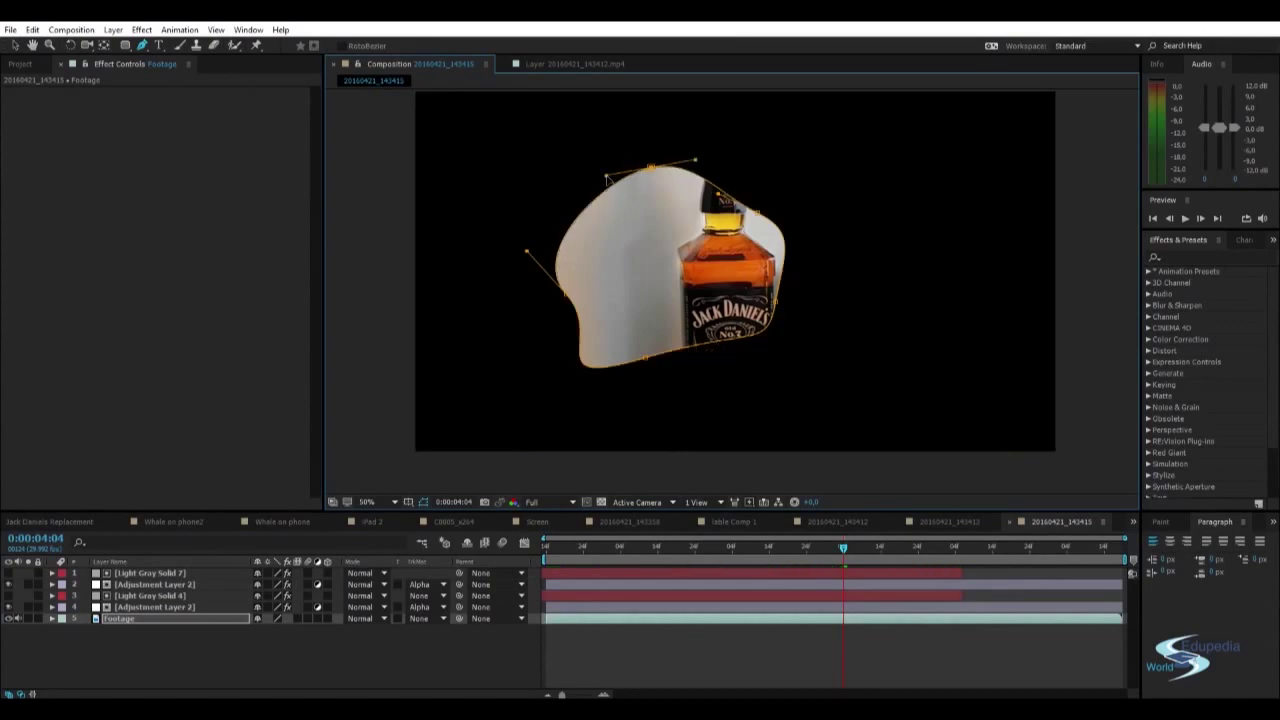
{"action": "key", "text": "v"}
{"action": "left_click", "coordinate": [484, 198]}
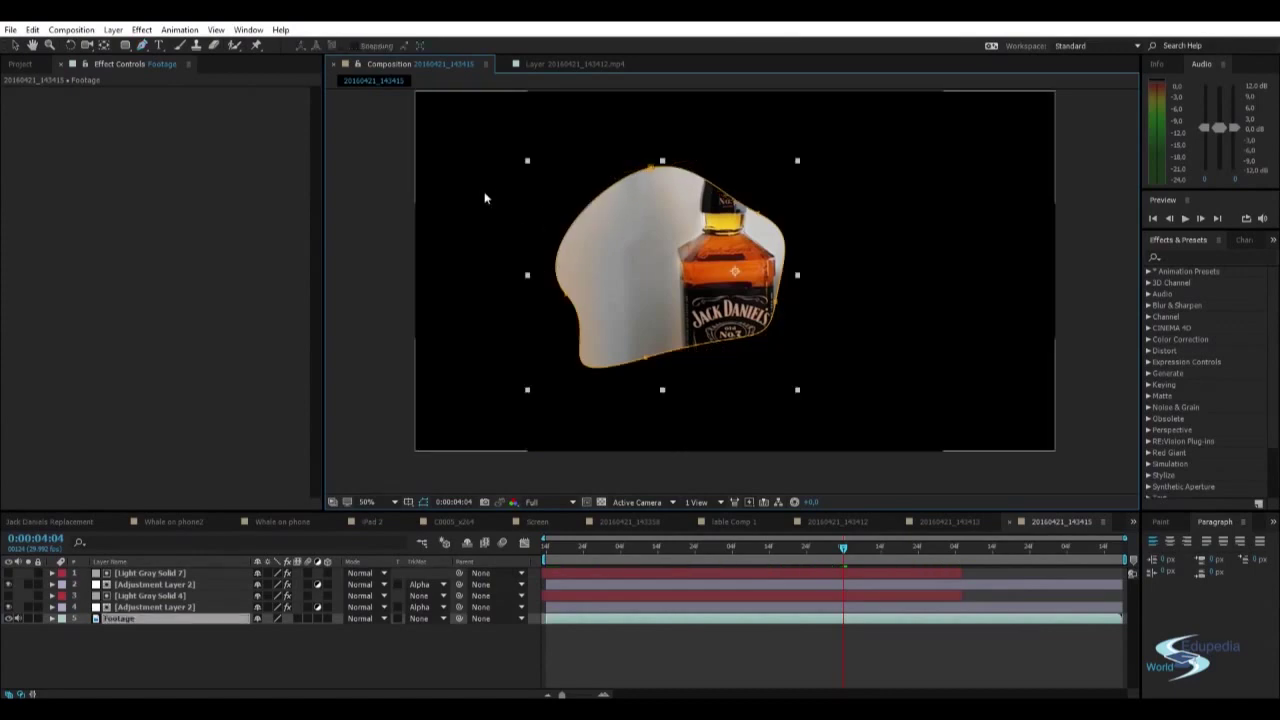
{"action": "key", "text": "m"}
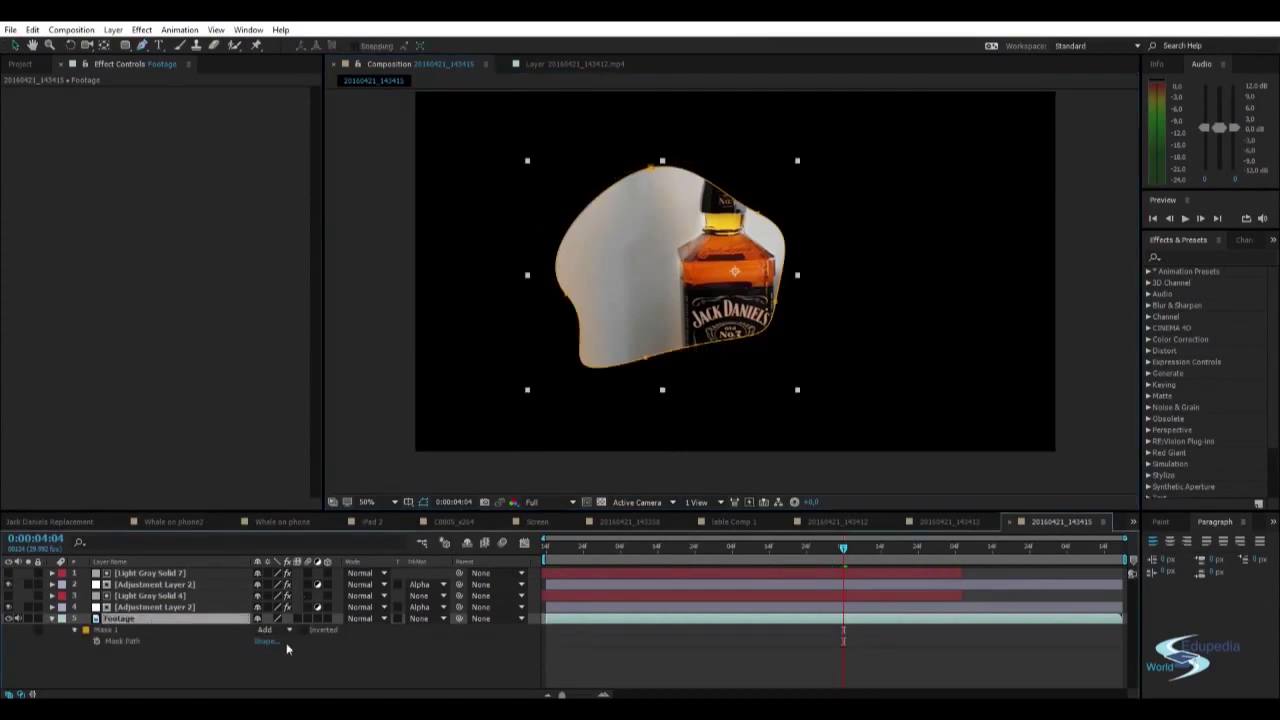
{"action": "left_click", "coordinate": [304, 629]}
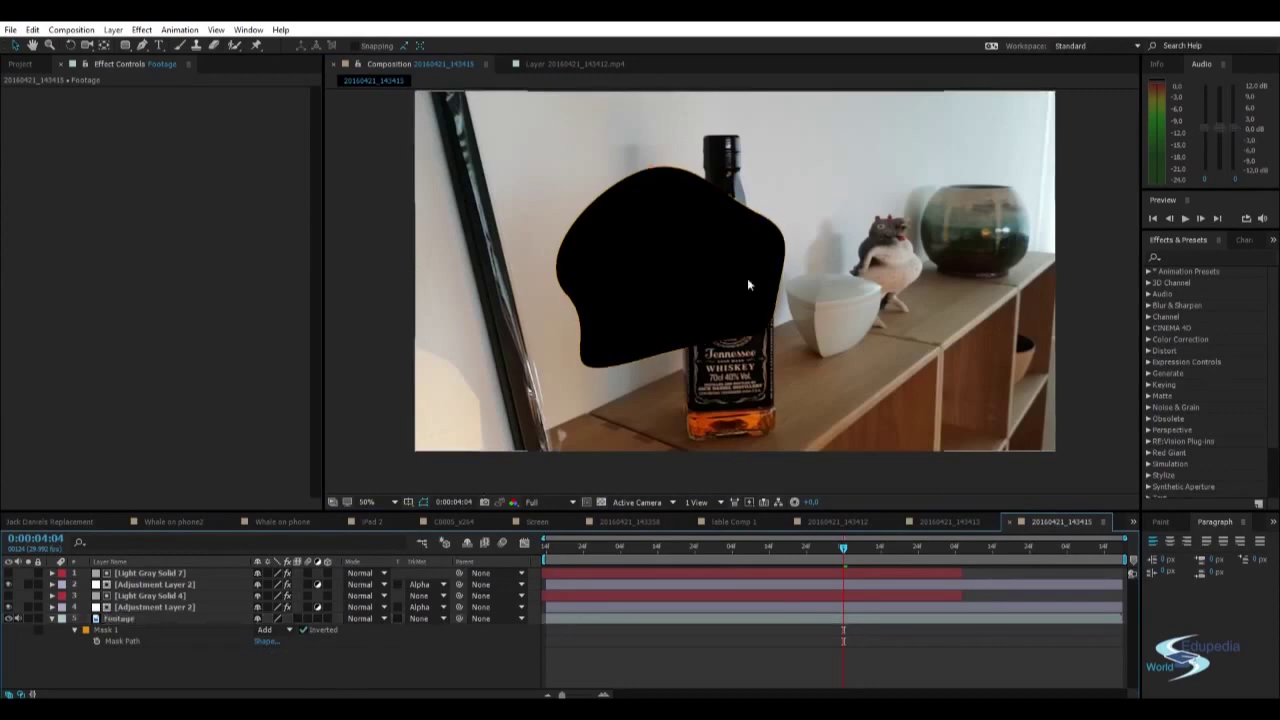
{"action": "left_click", "coordinate": [107, 631]}
{"action": "key", "text": "Delete"}
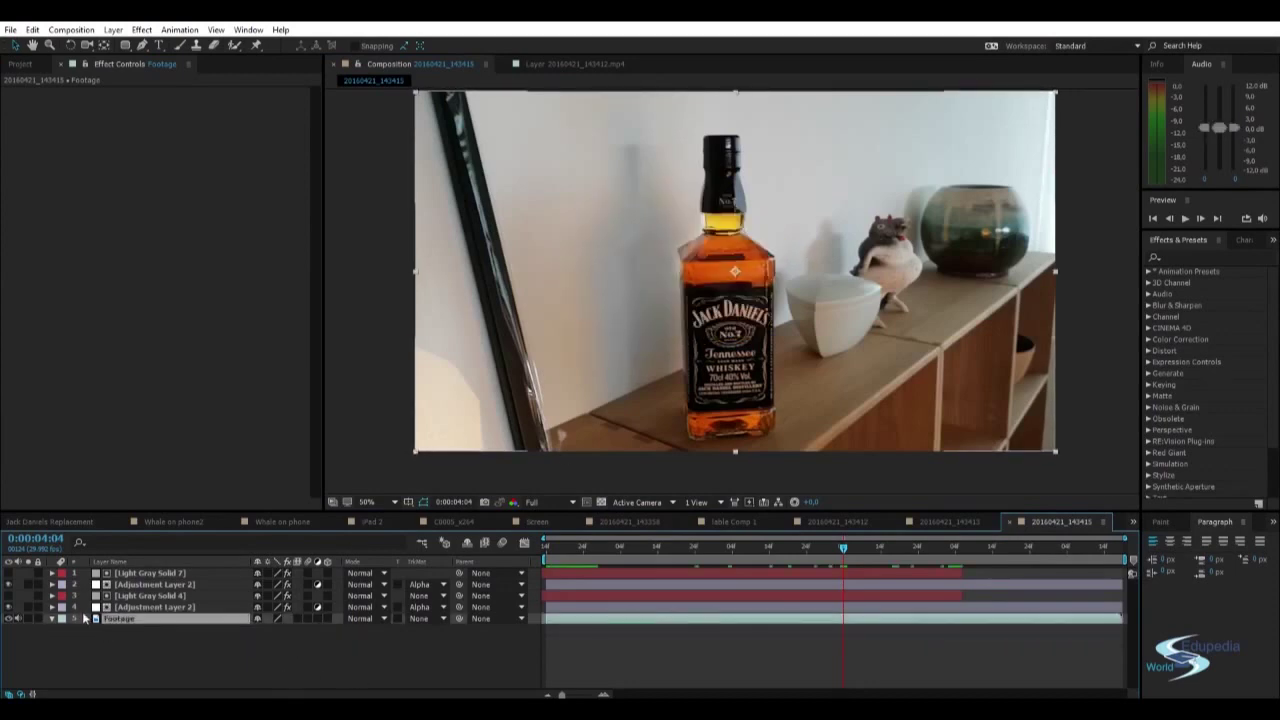
- Hide the Light Gray Solid 7 layer
{"action": "left_click", "coordinate": [20, 572]}
{"action": "left_click", "coordinate": [8, 573]}
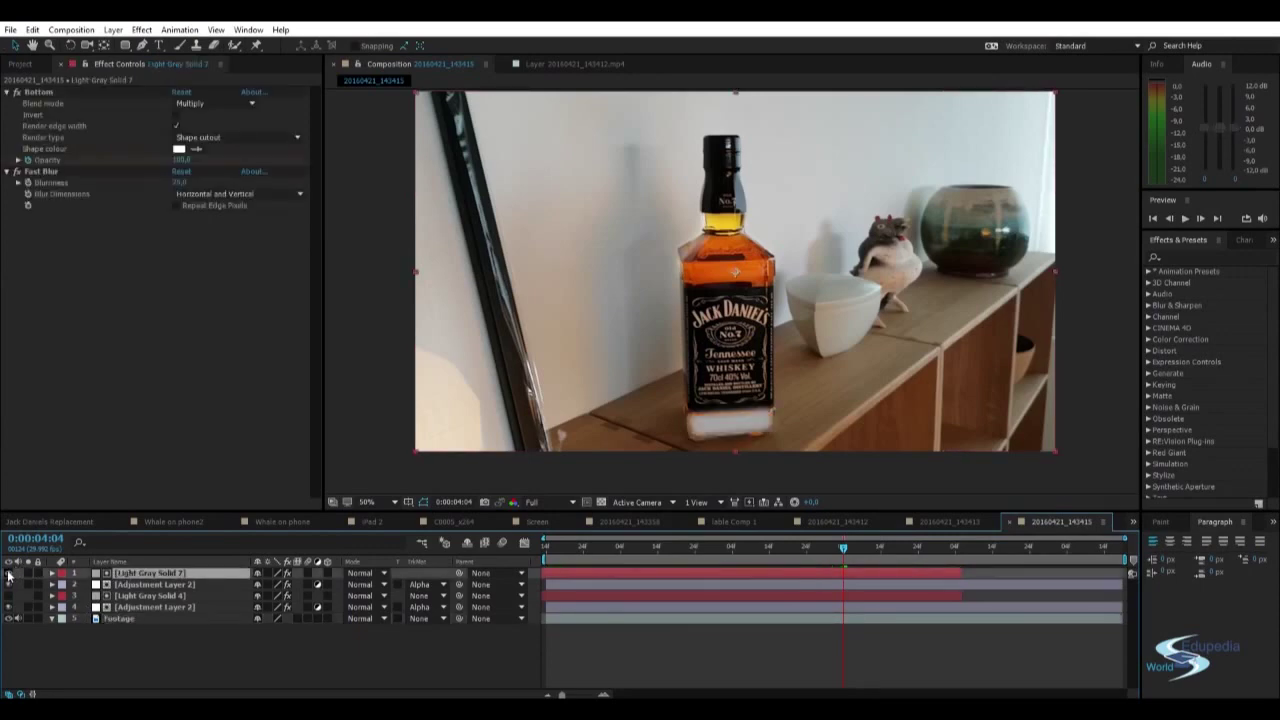
{"action": "left_click", "coordinate": [8, 573]}
- Duplicate Light Gray Solid 4, move the copy below the lower adjustment layer, and delete its Fast Blur
{"action": "left_click", "coordinate": [133, 607]}
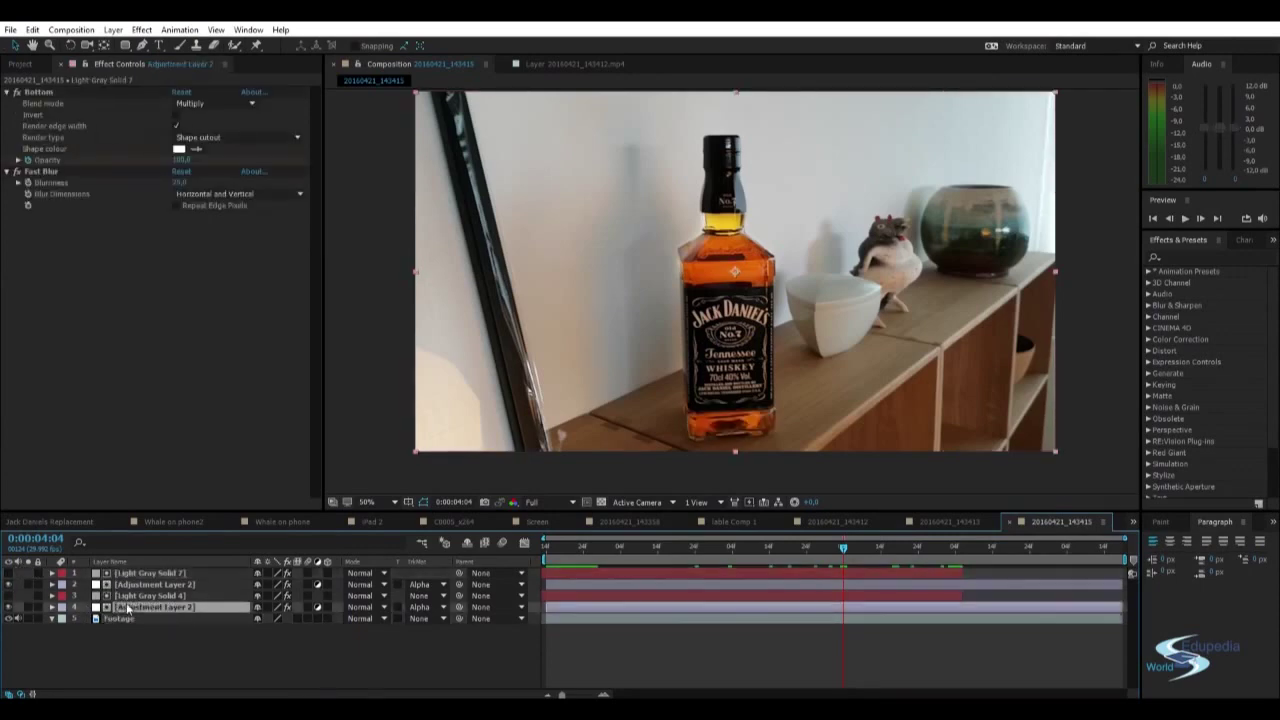
{"action": "left_click", "coordinate": [136, 597]}
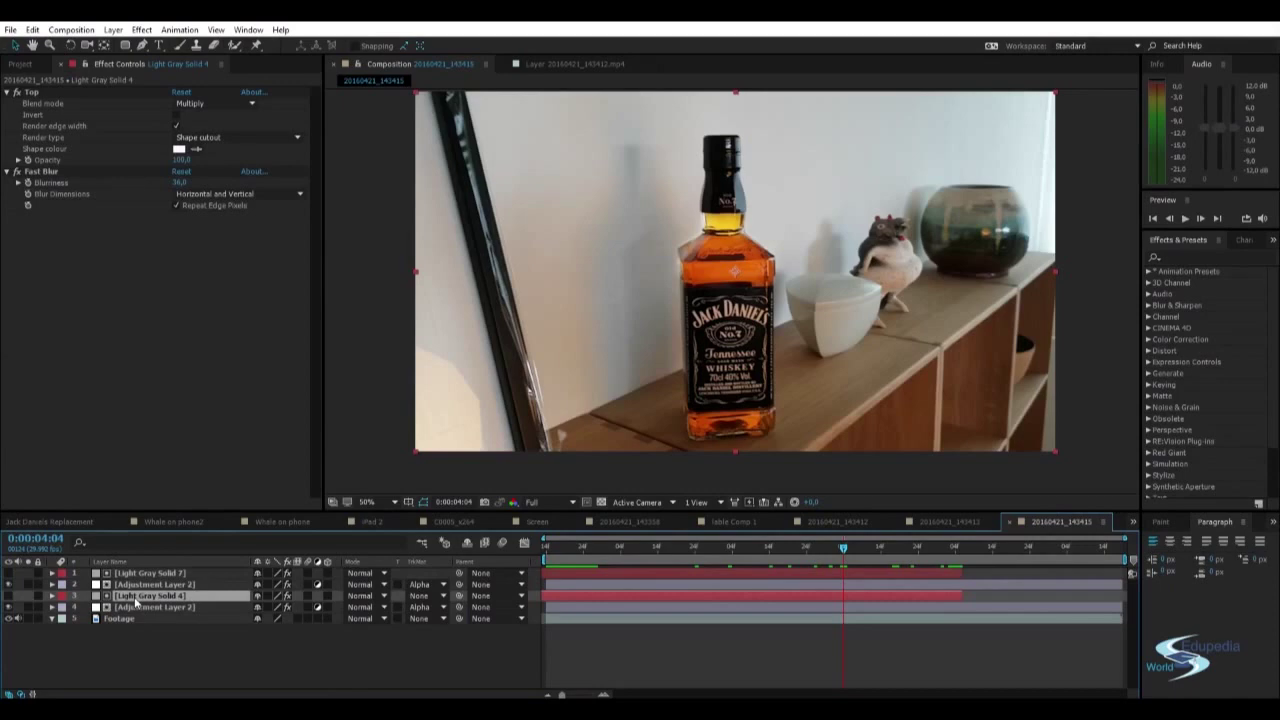
{"action": "key", "text": "ctrl+d"}
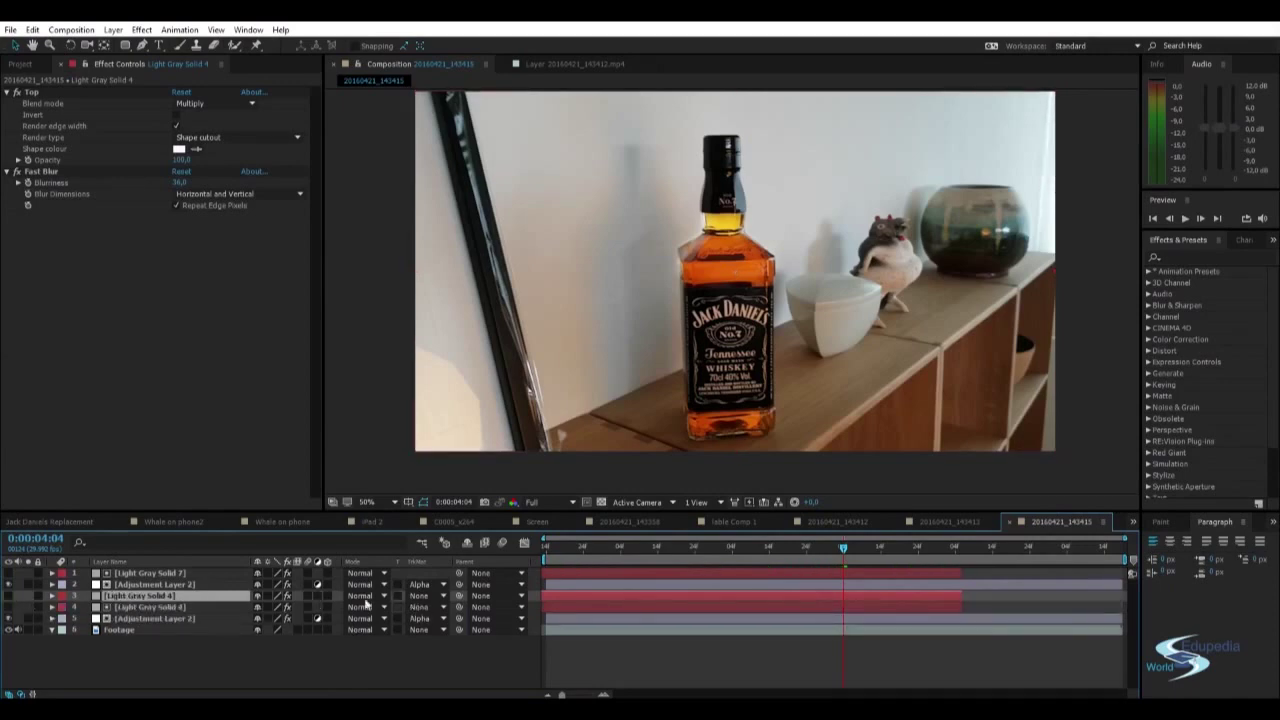
{"action": "left_click", "coordinate": [8, 596]}
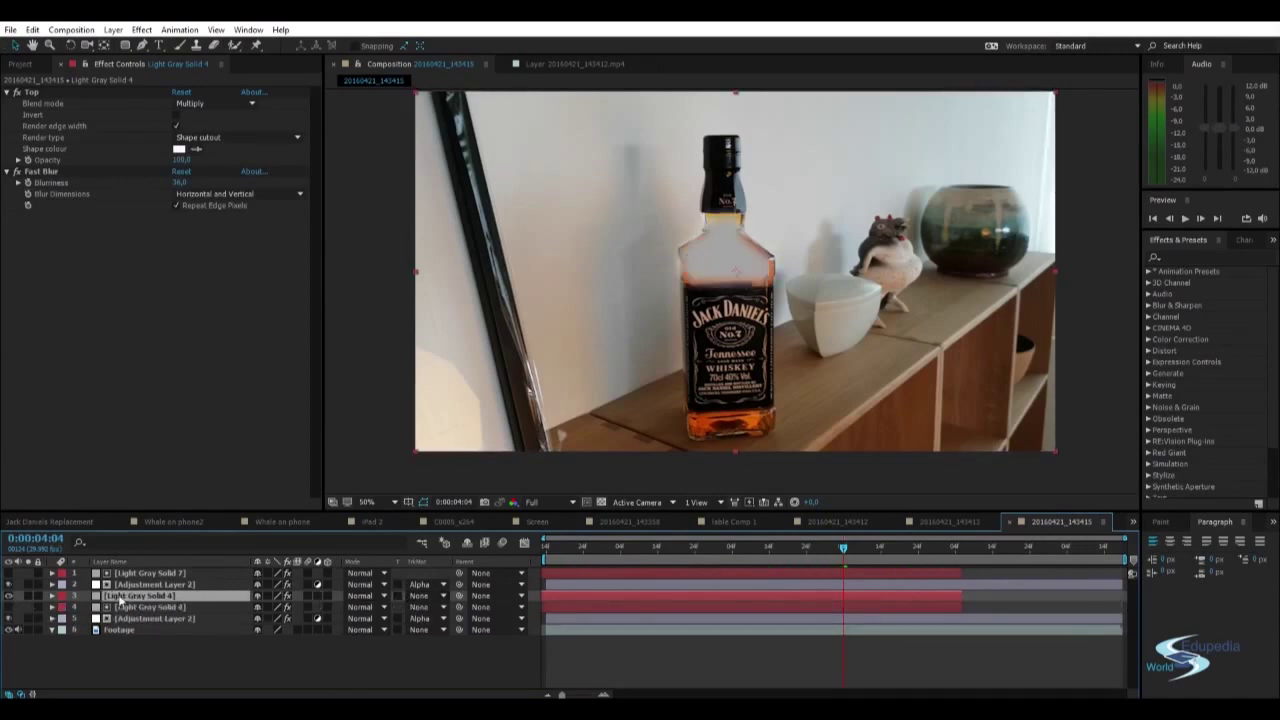
{"action": "left_click_drag", "start_coordinate": [118, 597], "coordinate": [126, 625]}
{"action": "left_click", "coordinate": [172, 659]}
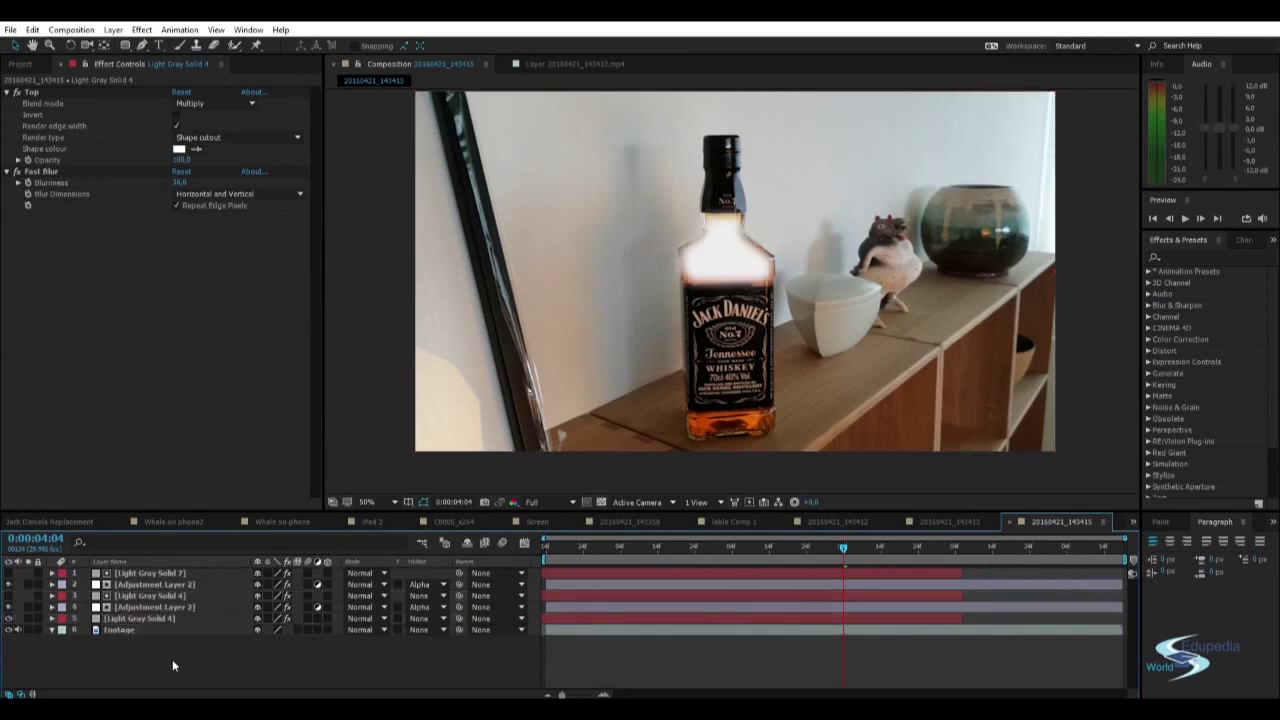
{"action": "left_click", "coordinate": [126, 617]}
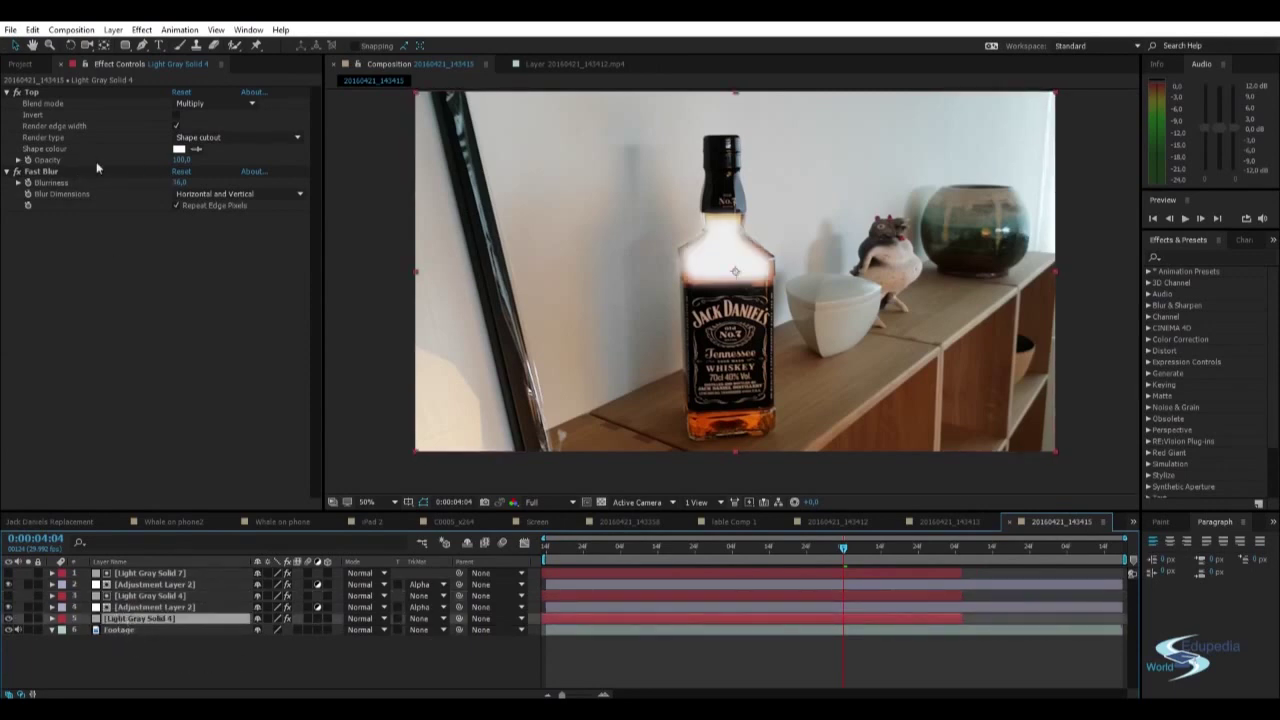
{"action": "left_click", "coordinate": [40, 171]}
{"action": "key", "text": "Delete"}
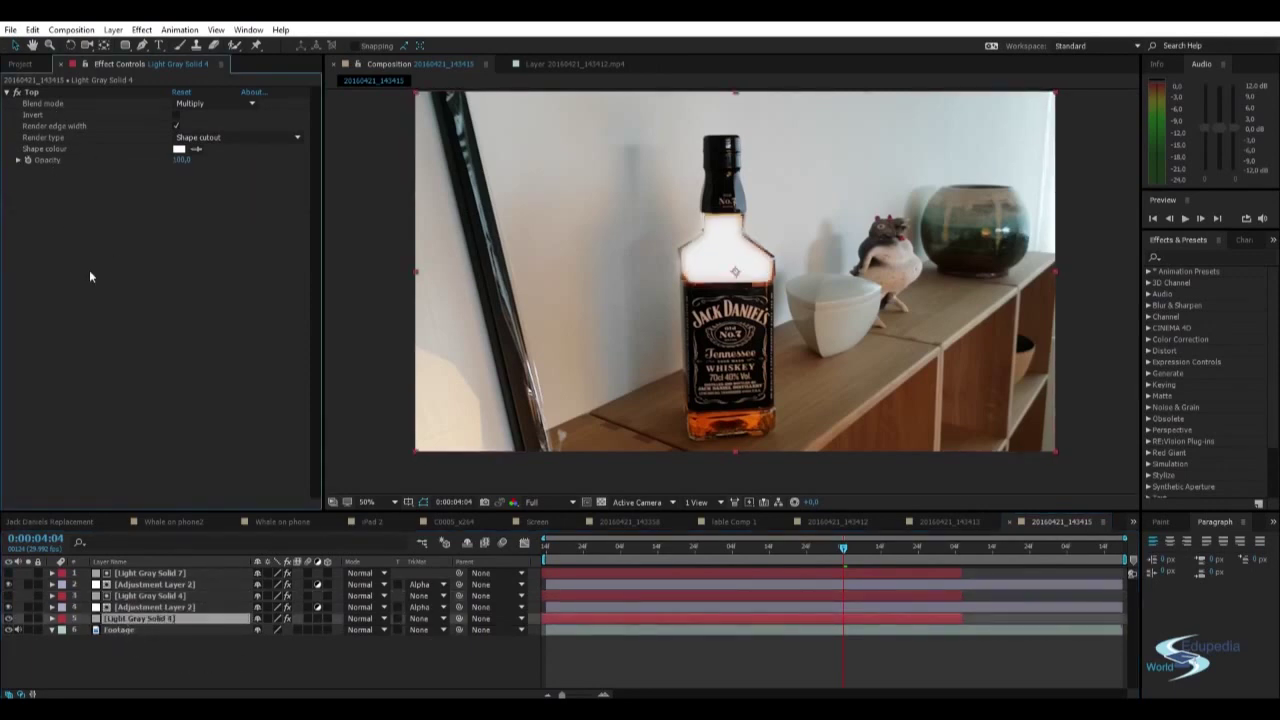
- Hide the white solid over the bottle neck and show the Footage layer's track matte choices
{"action": "scroll", "coordinate": [745, 250], "scroll_direction": "up", "scroll_amount": 2}
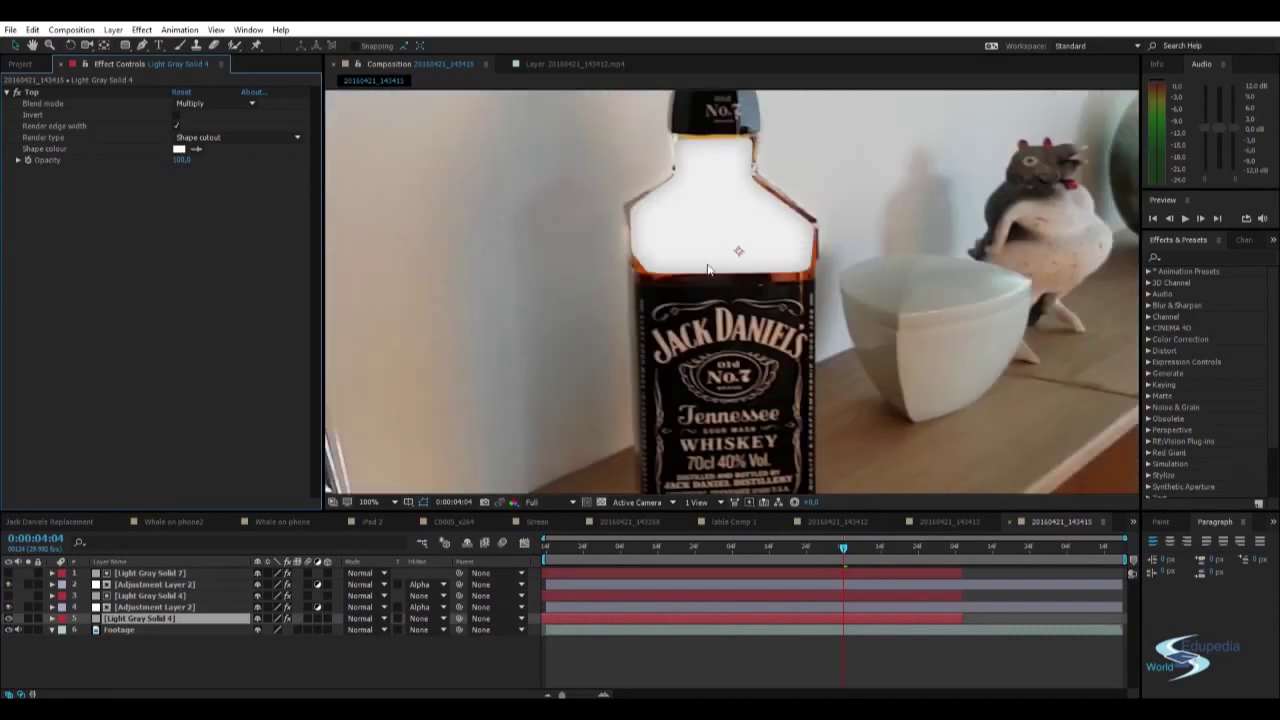
{"action": "left_click", "coordinate": [9, 607]}
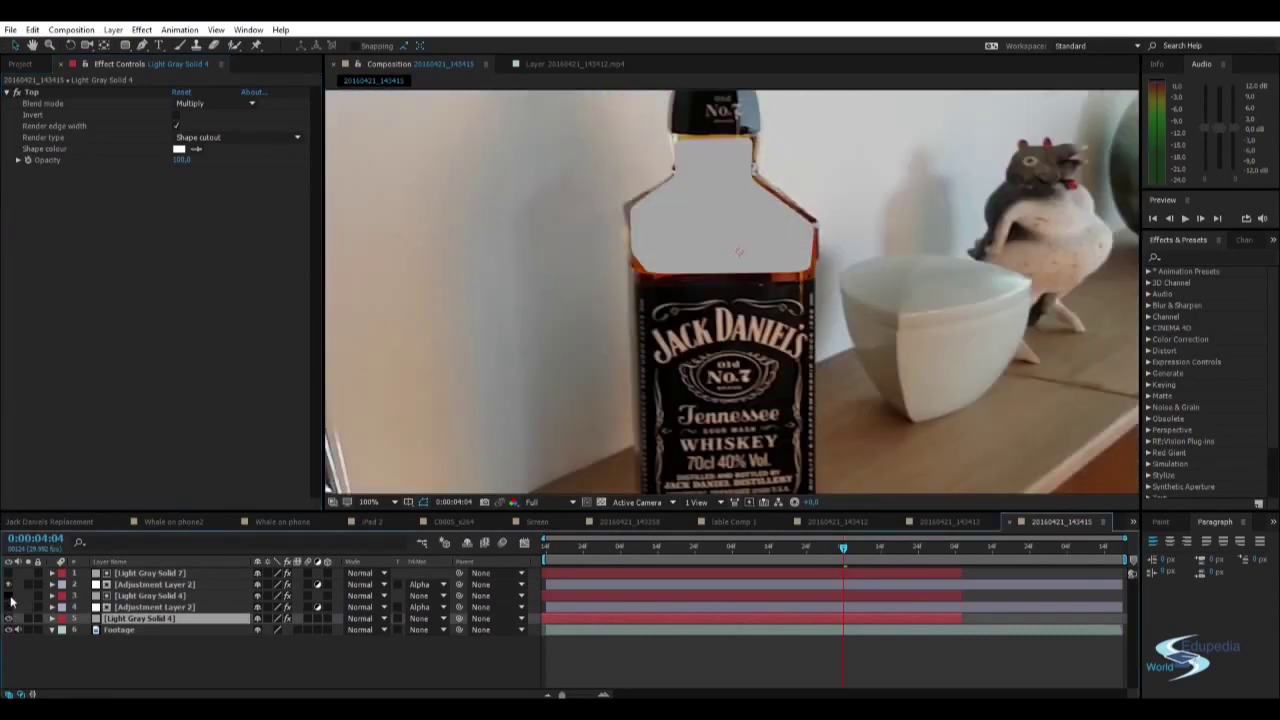
{"action": "scroll", "coordinate": [663, 393], "scroll_direction": "down", "scroll_amount": 2}
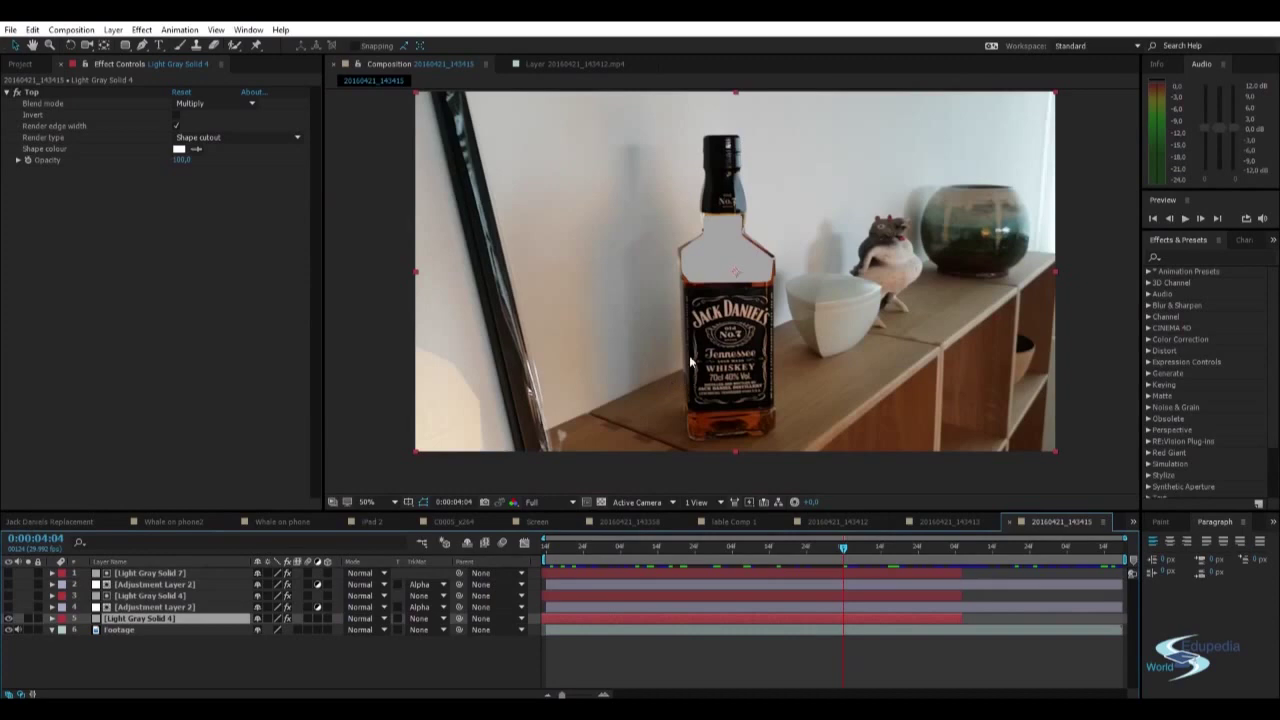
{"action": "scroll", "coordinate": [700, 260], "scroll_direction": "up", "scroll_amount": 2}
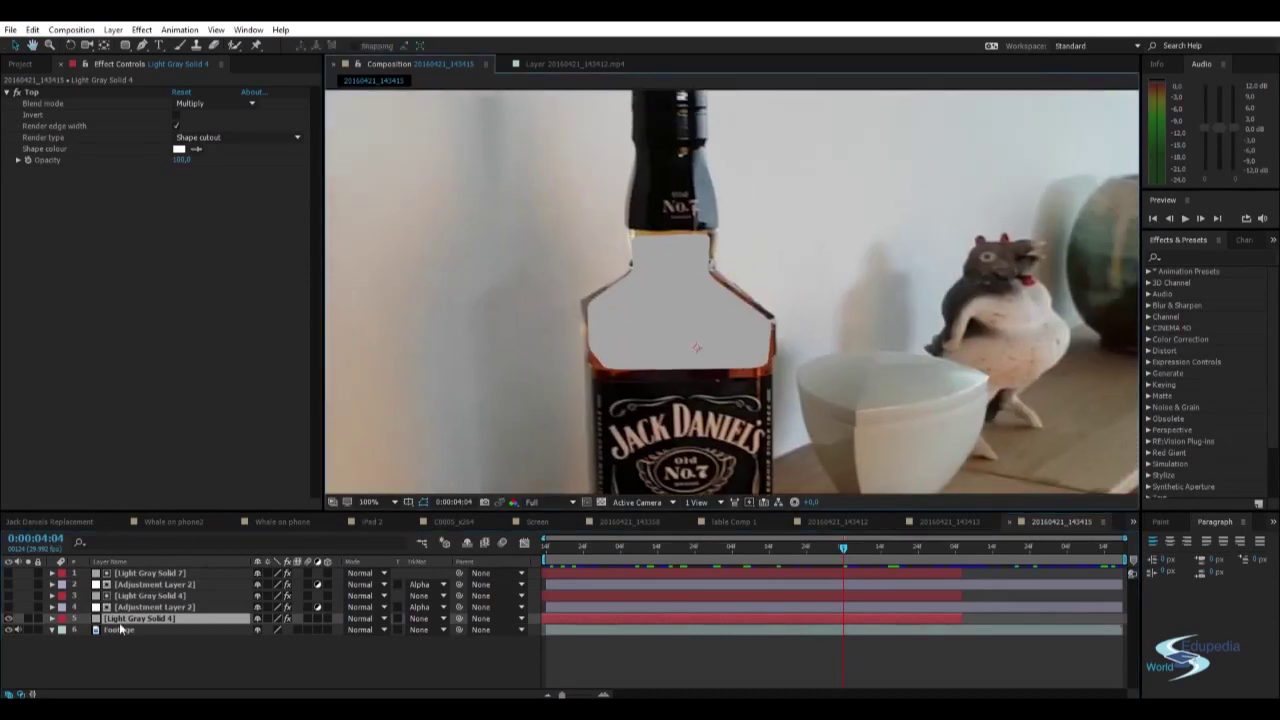
{"action": "left_click", "coordinate": [425, 627]}
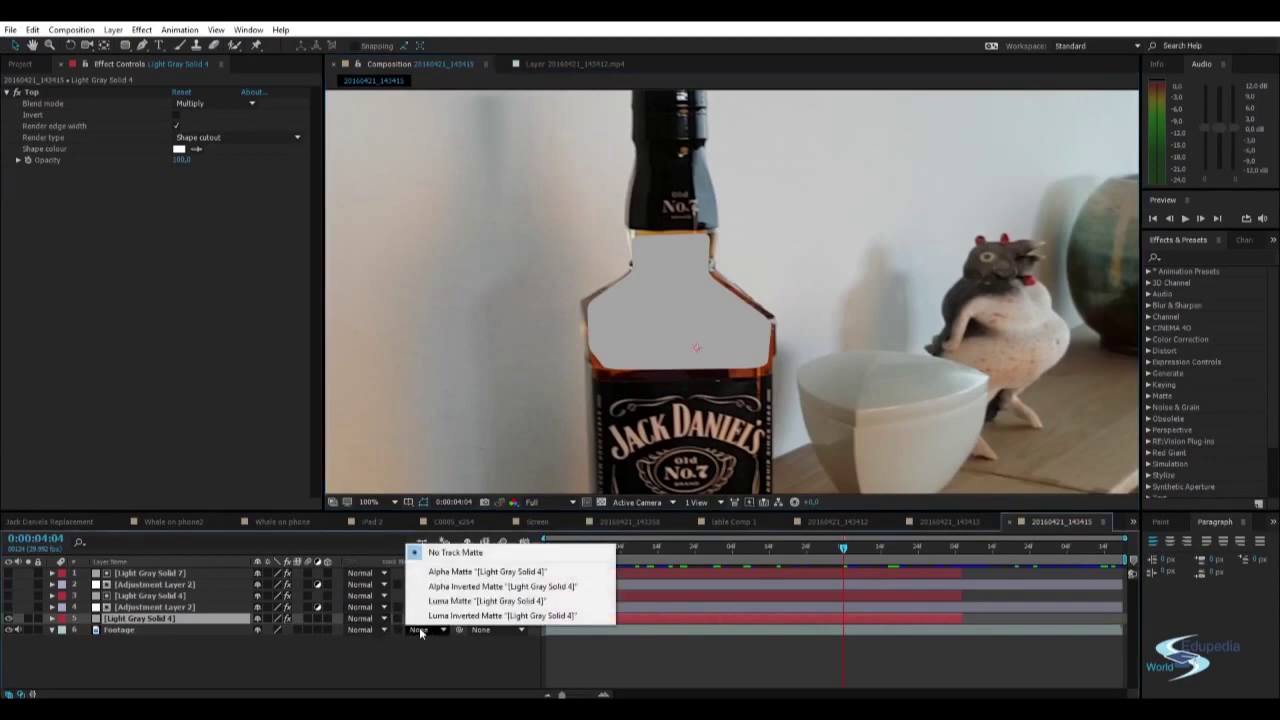
- Set the Footage track matte to Alpha Inverted and scrub back to check it
{"action": "left_click", "coordinate": [459, 587]}
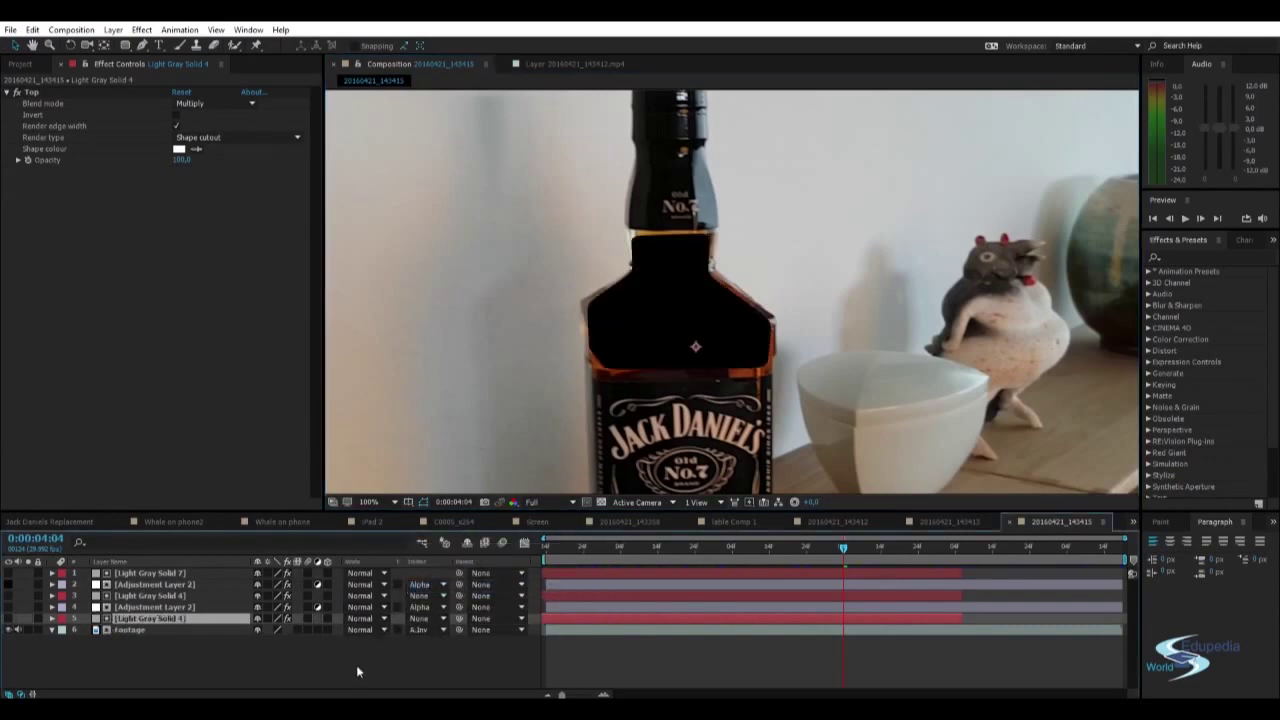
{"action": "scroll", "coordinate": [639, 399], "scroll_direction": "down", "scroll_amount": 2}
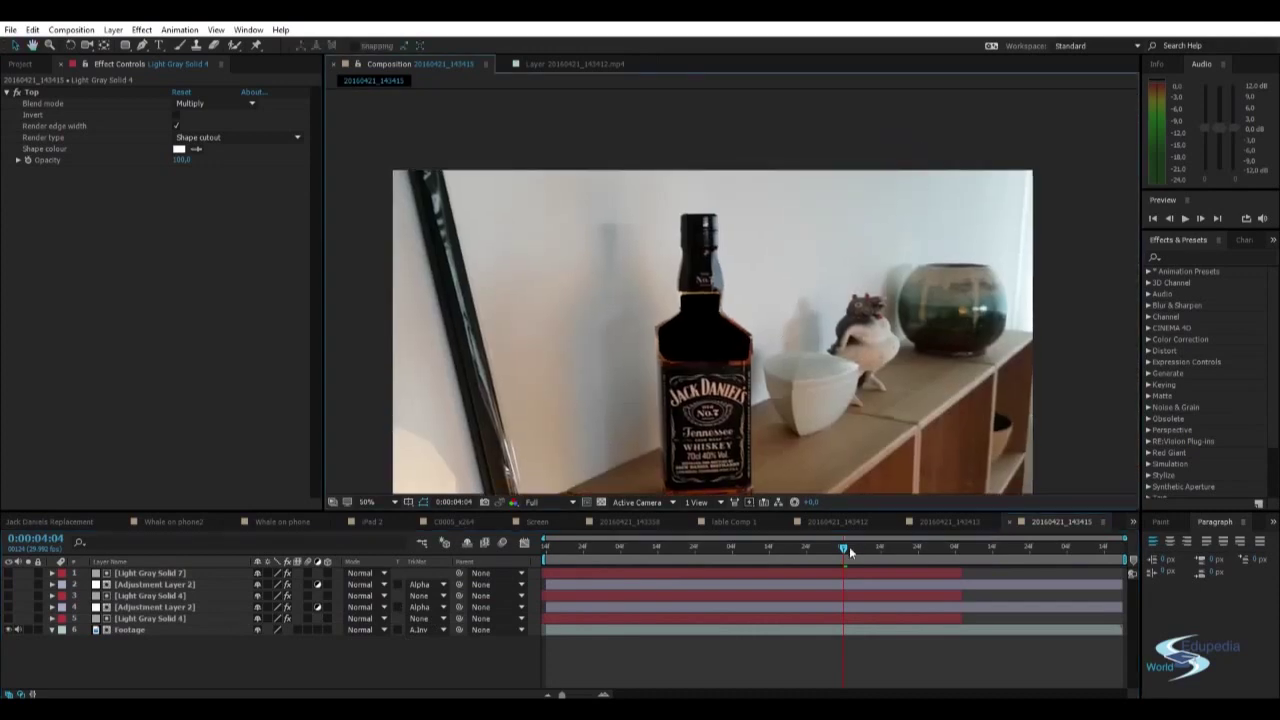
{"action": "mouse_move", "coordinate": [849, 546]}
{"action": "left_mouse_down"}
{"action": "mouse_move", "coordinate": [633, 558]}
{"action": "mouse_move", "coordinate": [942, 562]}
{"action": "mouse_move", "coordinate": [676, 553]}
{"action": "mouse_move", "coordinate": [813, 547]}
{"action": "left_mouse_up"}
{"action": "scroll", "coordinate": [754, 394], "scroll_direction": "up", "scroll_amount": 1}
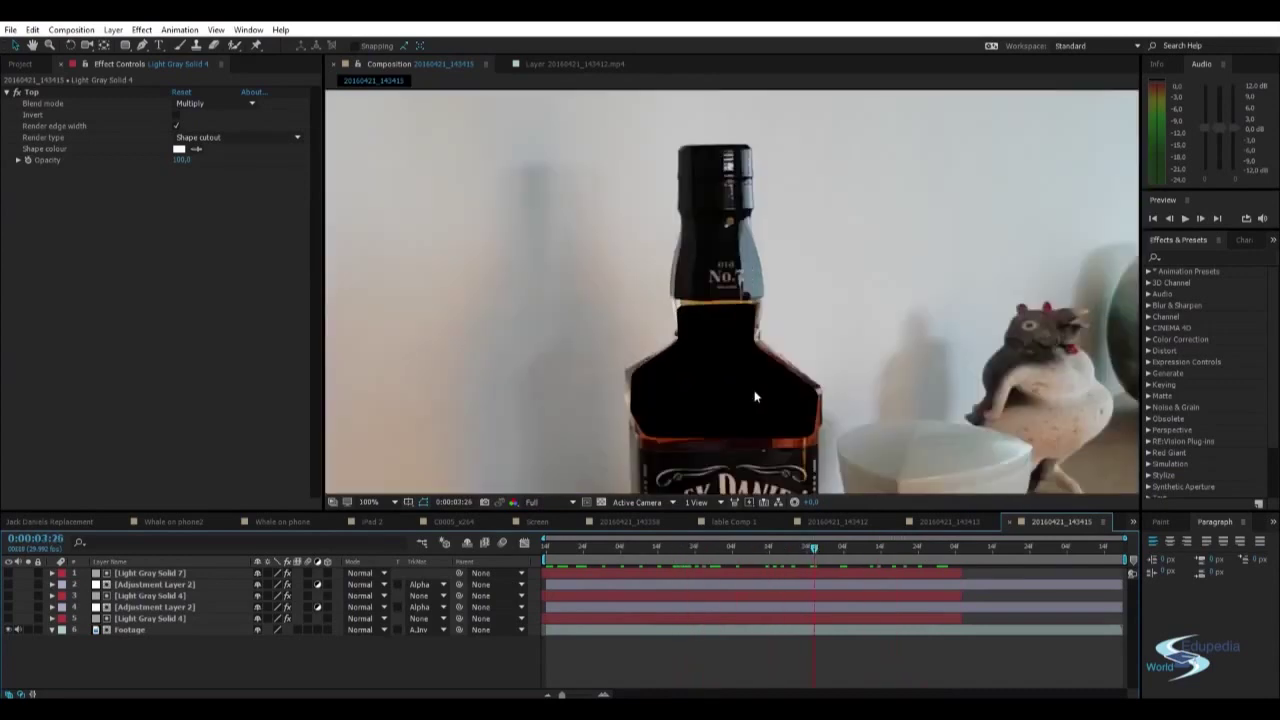
{"action": "scroll", "coordinate": [749, 395], "scroll_direction": "up", "scroll_amount": 1}
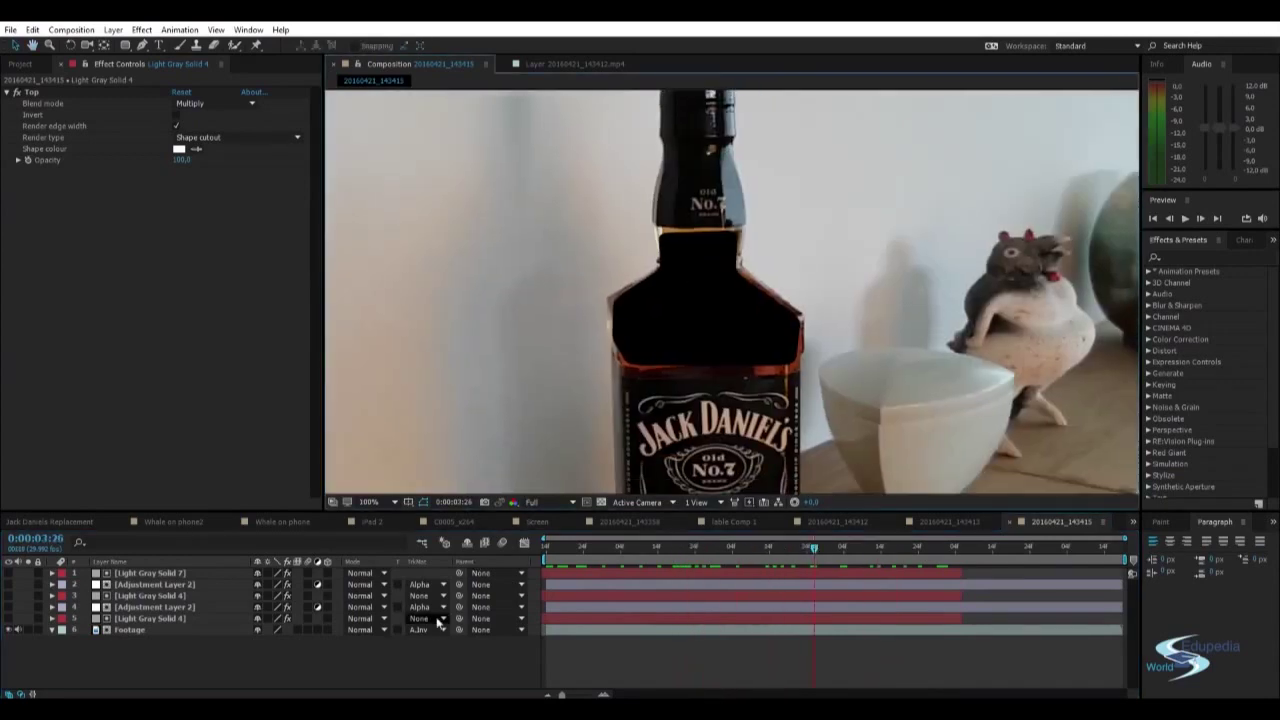
- Try Alpha Matte on the Footage, scrub the clip, then set it to No Track Matte
{"action": "left_click", "coordinate": [428, 629]}
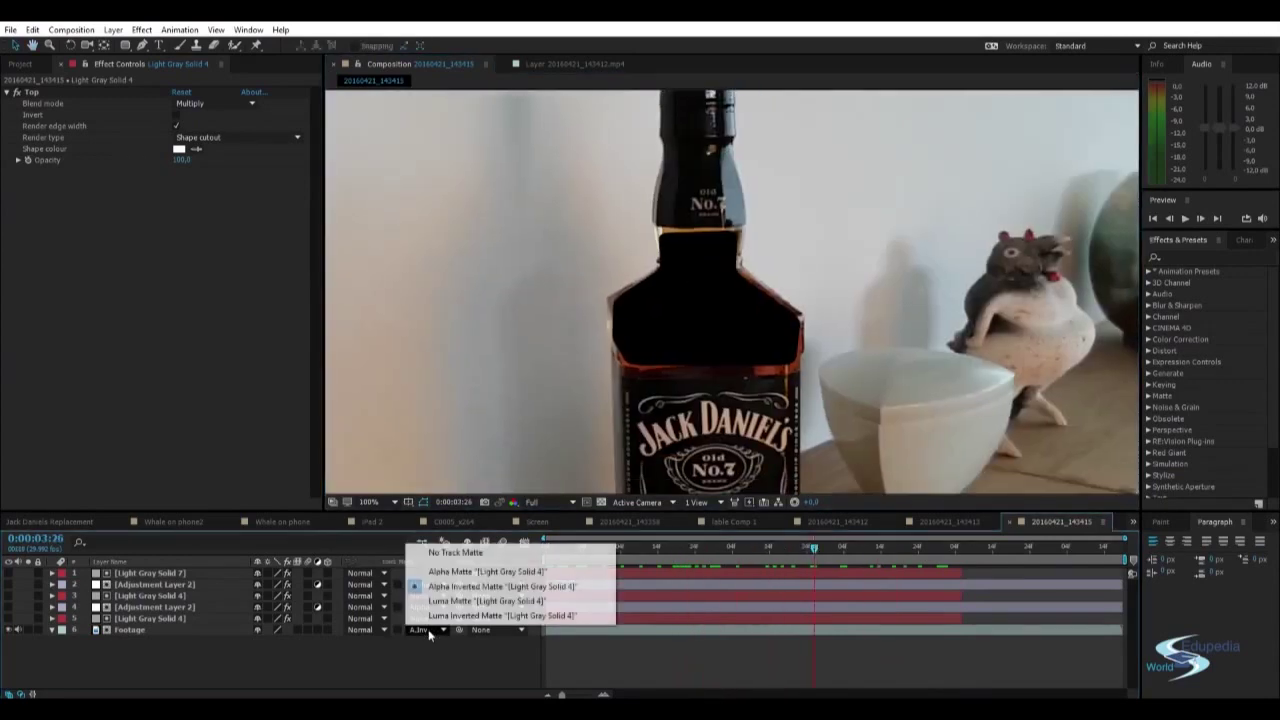
{"action": "left_click", "coordinate": [487, 571]}
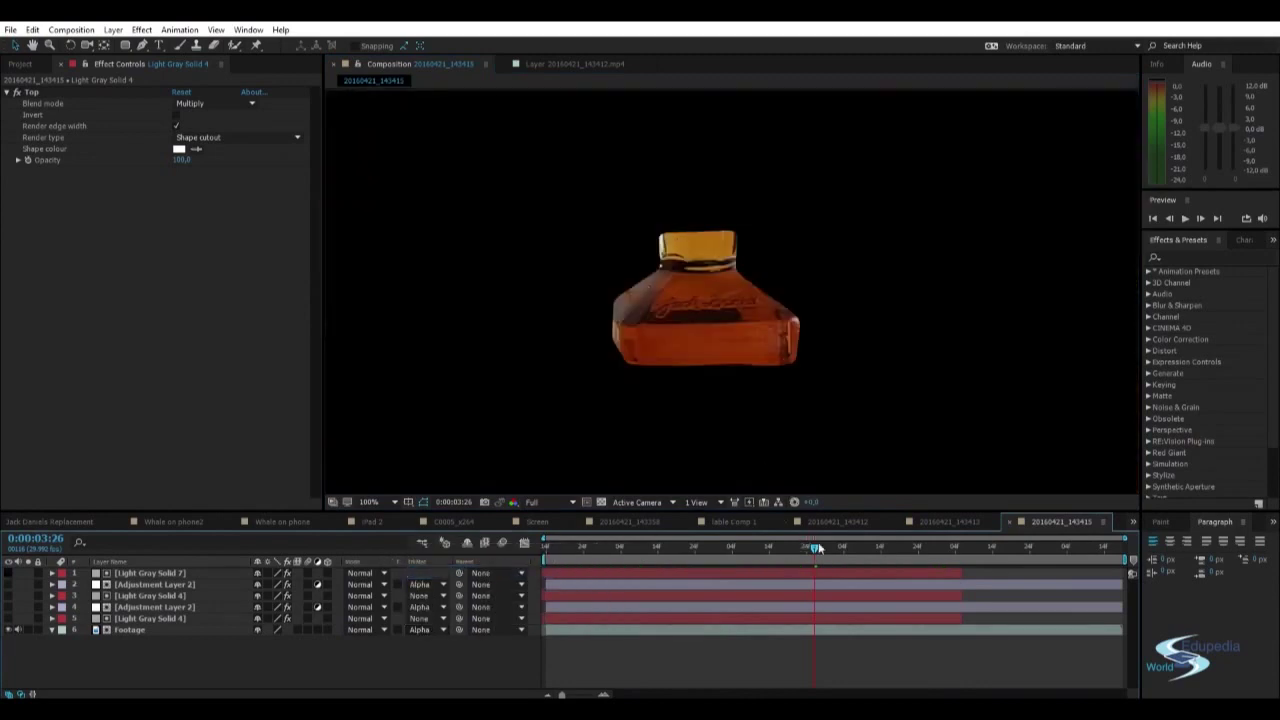
{"action": "mouse_move", "coordinate": [817, 548]}
{"action": "left_mouse_down"}
{"action": "mouse_move", "coordinate": [943, 548]}
{"action": "mouse_move", "coordinate": [688, 548]}
{"action": "mouse_move", "coordinate": [597, 529]}
{"action": "mouse_move", "coordinate": [715, 530]}
{"action": "left_mouse_up"}
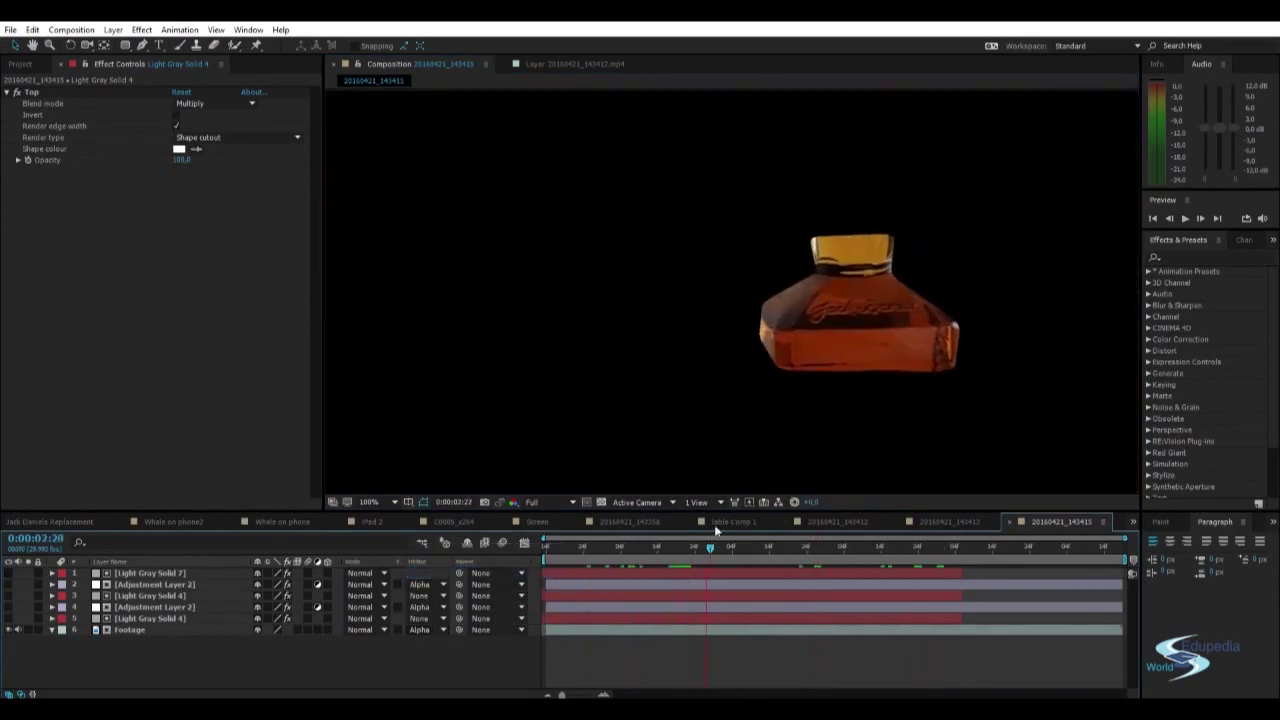
{"action": "scroll", "coordinate": [729, 386], "scroll_direction": "down", "scroll_amount": 2}
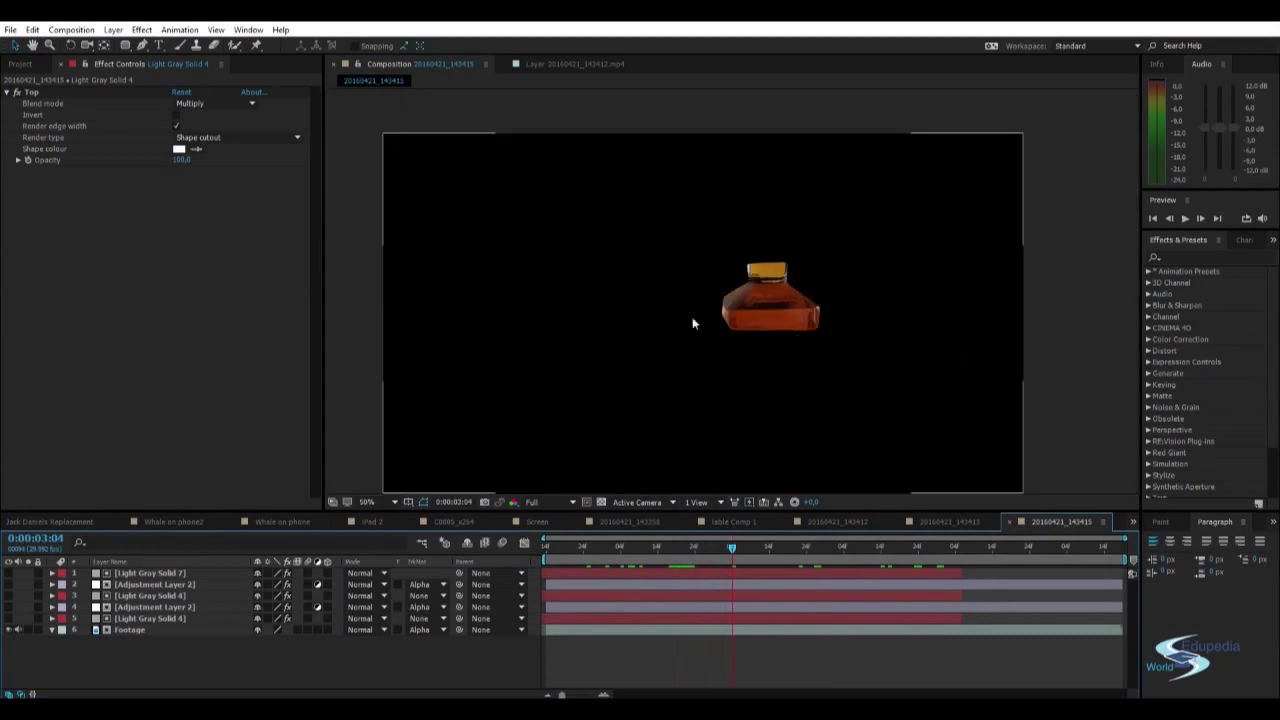
{"action": "left_click", "coordinate": [428, 630]}
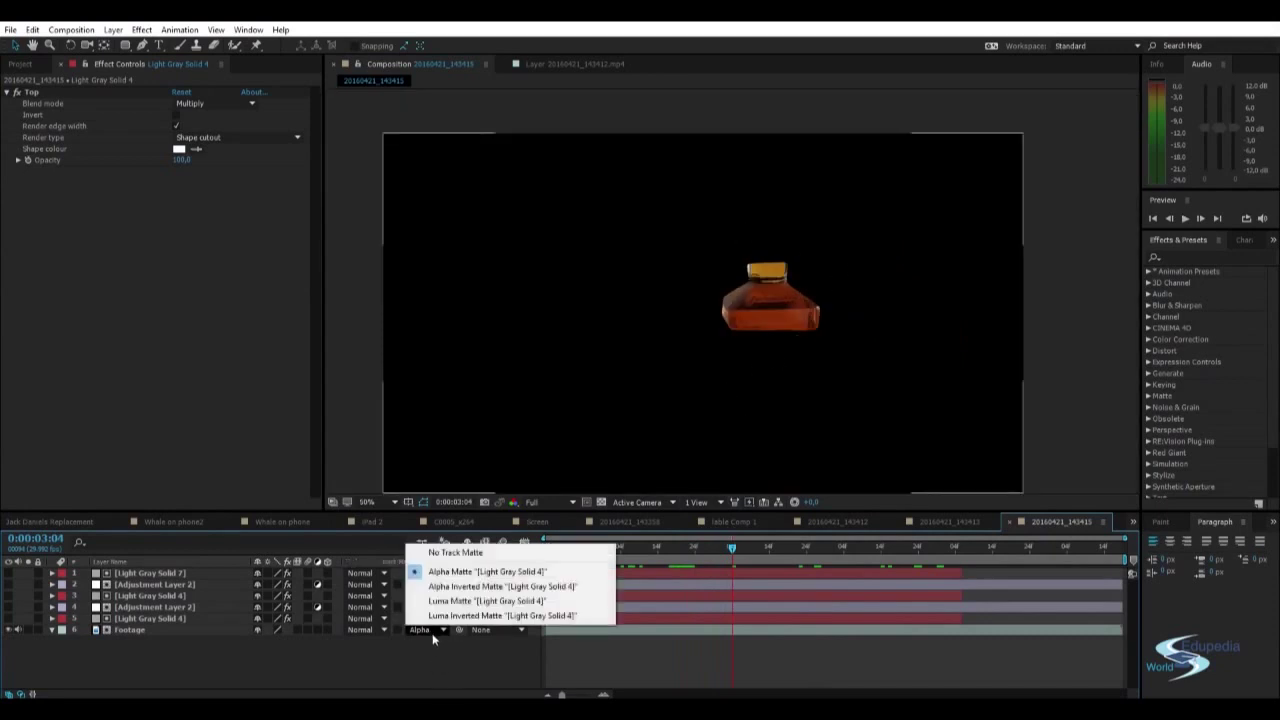
{"action": "left_click", "coordinate": [451, 553]}
- Delete Light Gray Solid 4, toggle the lower adjustment layer's visibility, and recentre the bottle
{"action": "key", "text": "Delete"}
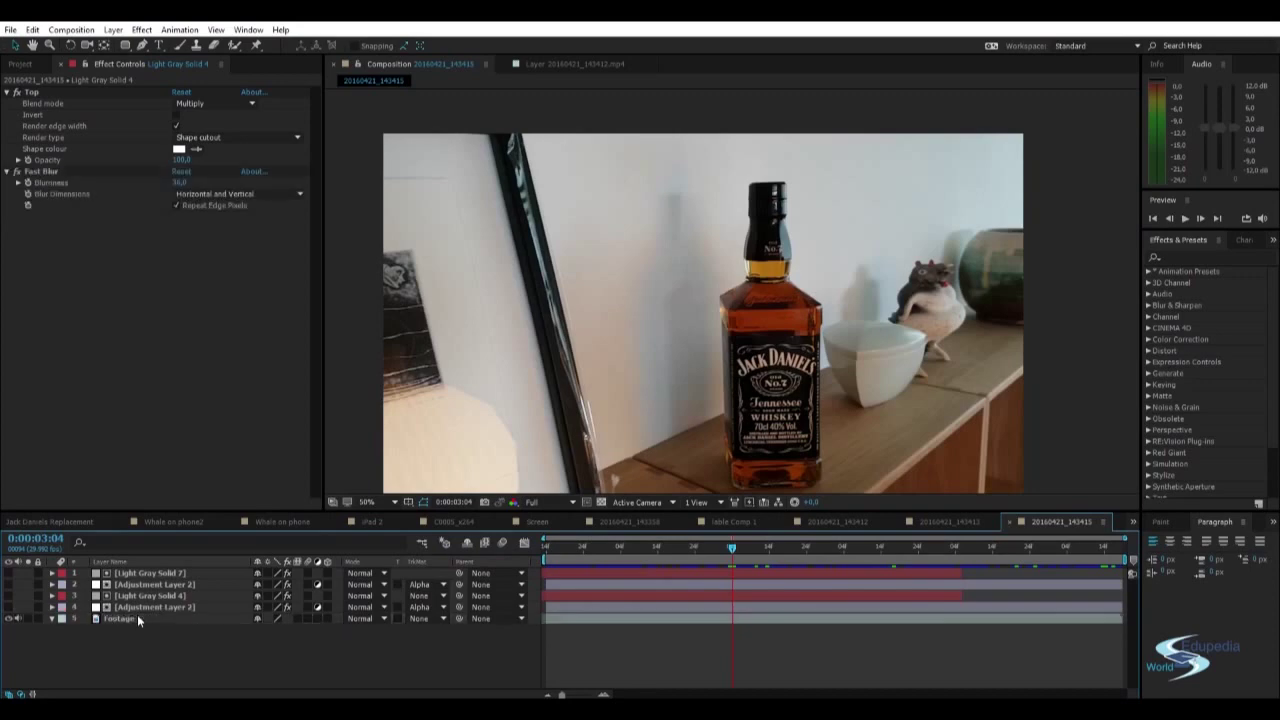
{"action": "left_click", "coordinate": [9, 607]}
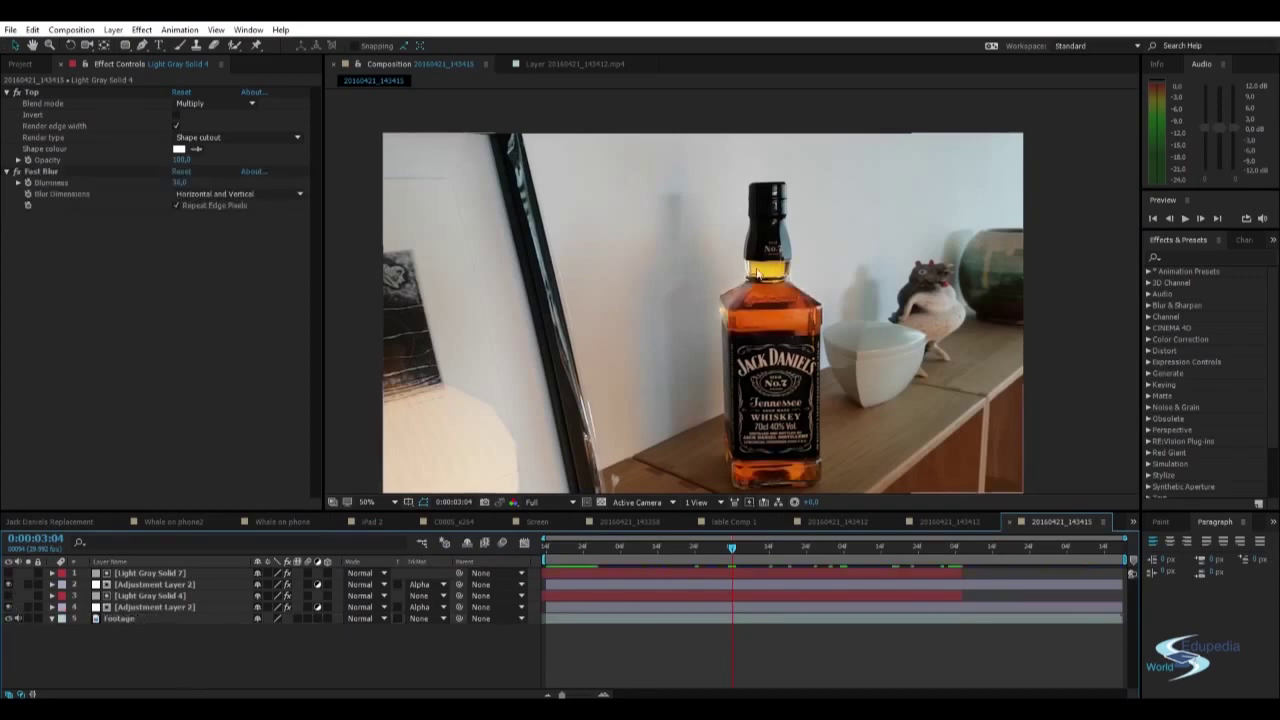
{"action": "left_click_drag", "start_coordinate": [781, 350], "coordinate": [724, 308]}
{"action": "scroll", "coordinate": [724, 306], "scroll_direction": "up", "scroll_amount": 3}
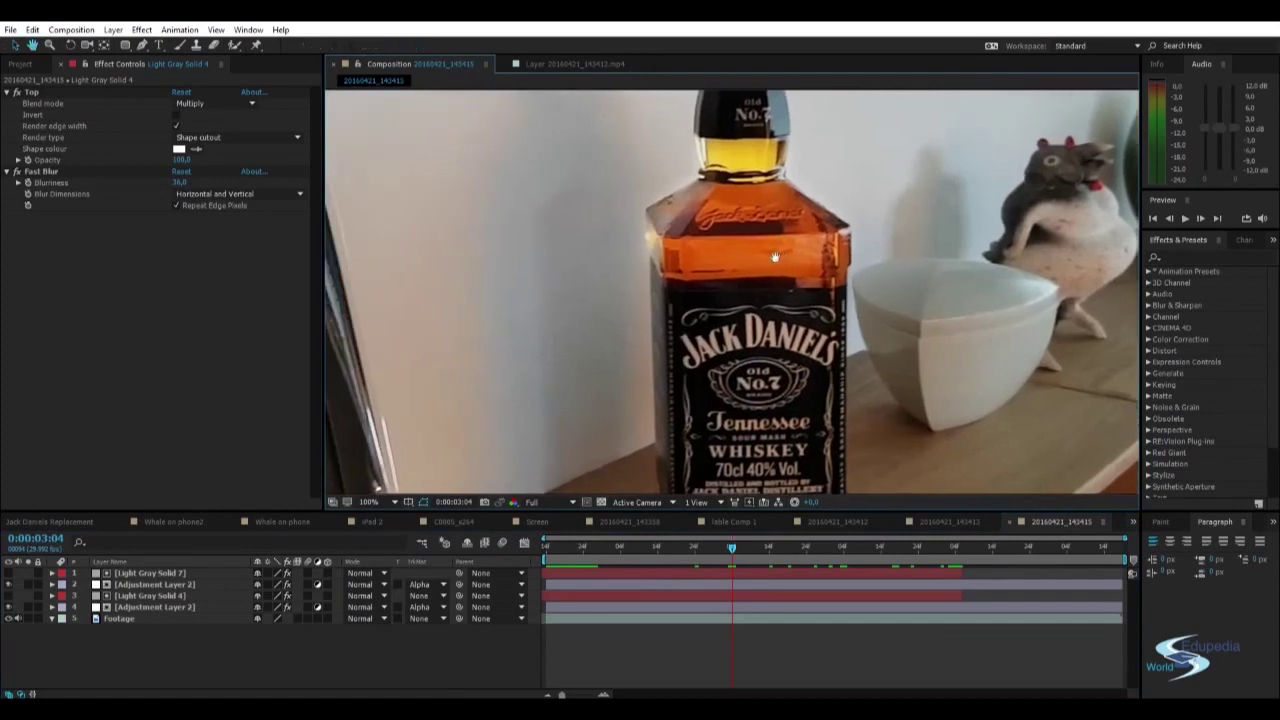
{"action": "scroll", "coordinate": [724, 306], "scroll_direction": "down", "scroll_amount": 3}
- Search 'glow' in Effects & Presets and apply Glow to Adjustment Layer 2
{"action": "left_click", "coordinate": [1182, 258]}
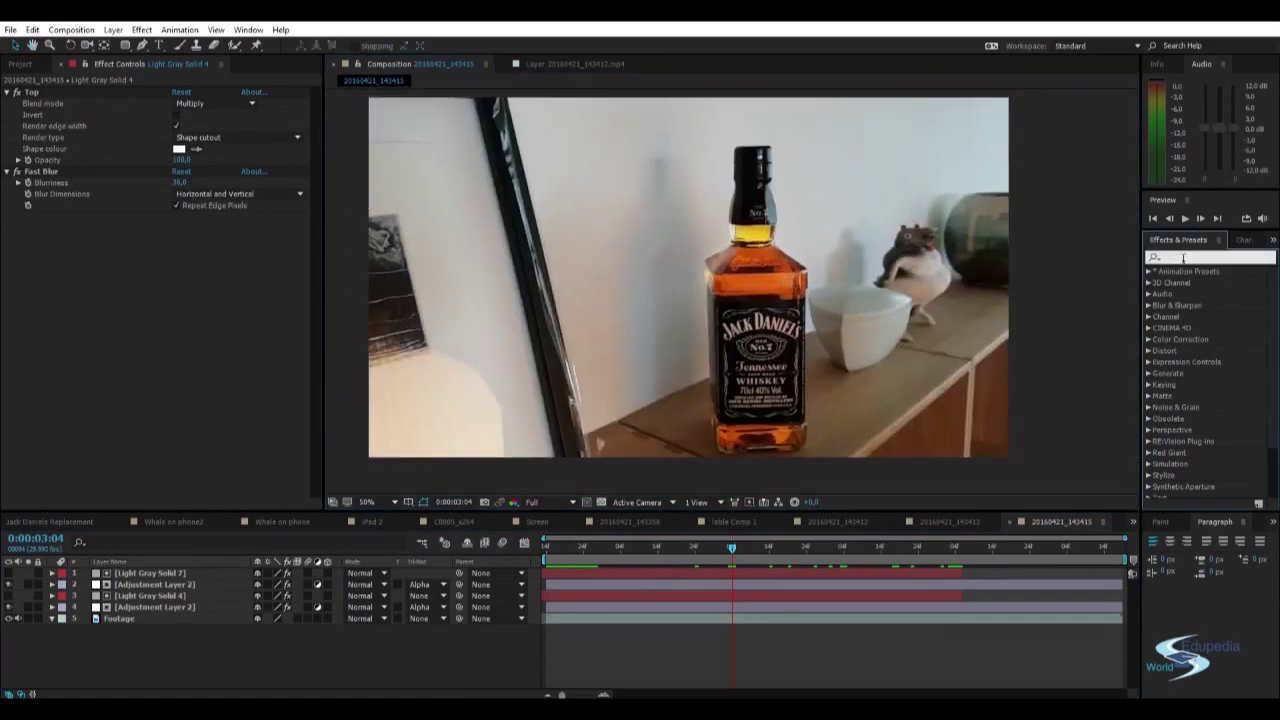
{"action": "type", "text": "glow"}
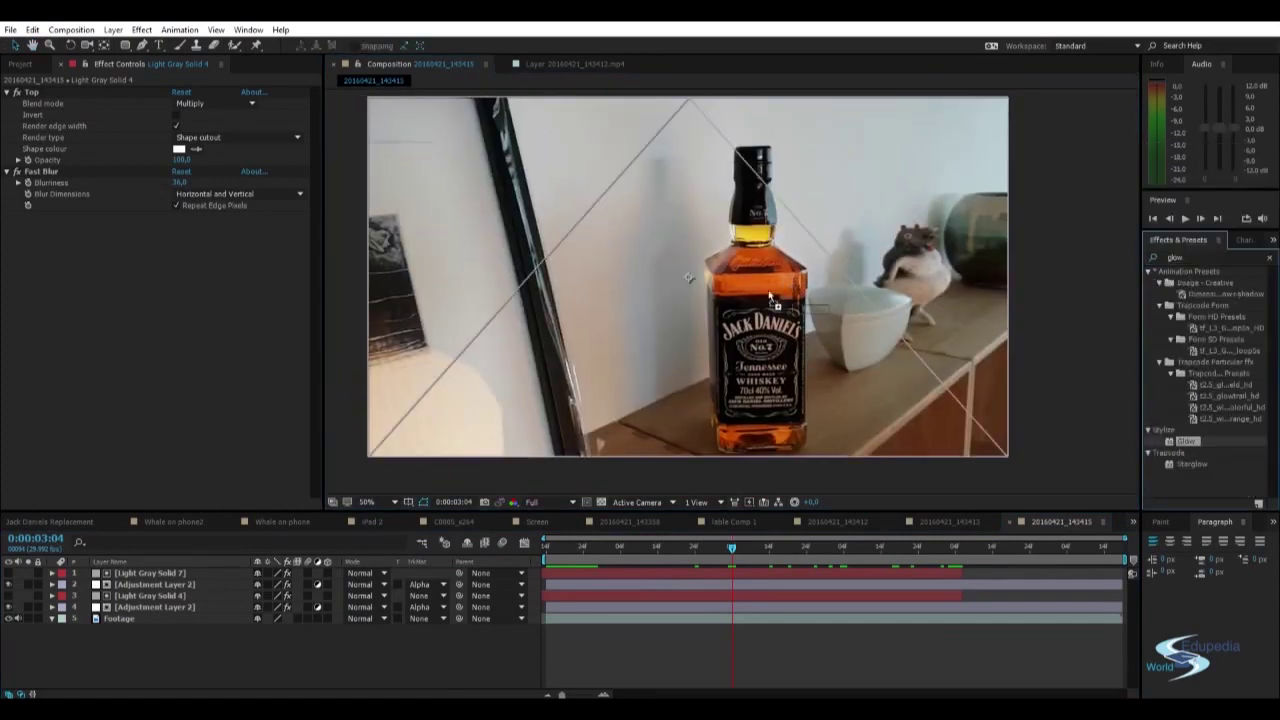
{"action": "left_click_drag", "start_coordinate": [1186, 441], "coordinate": [160, 593]}
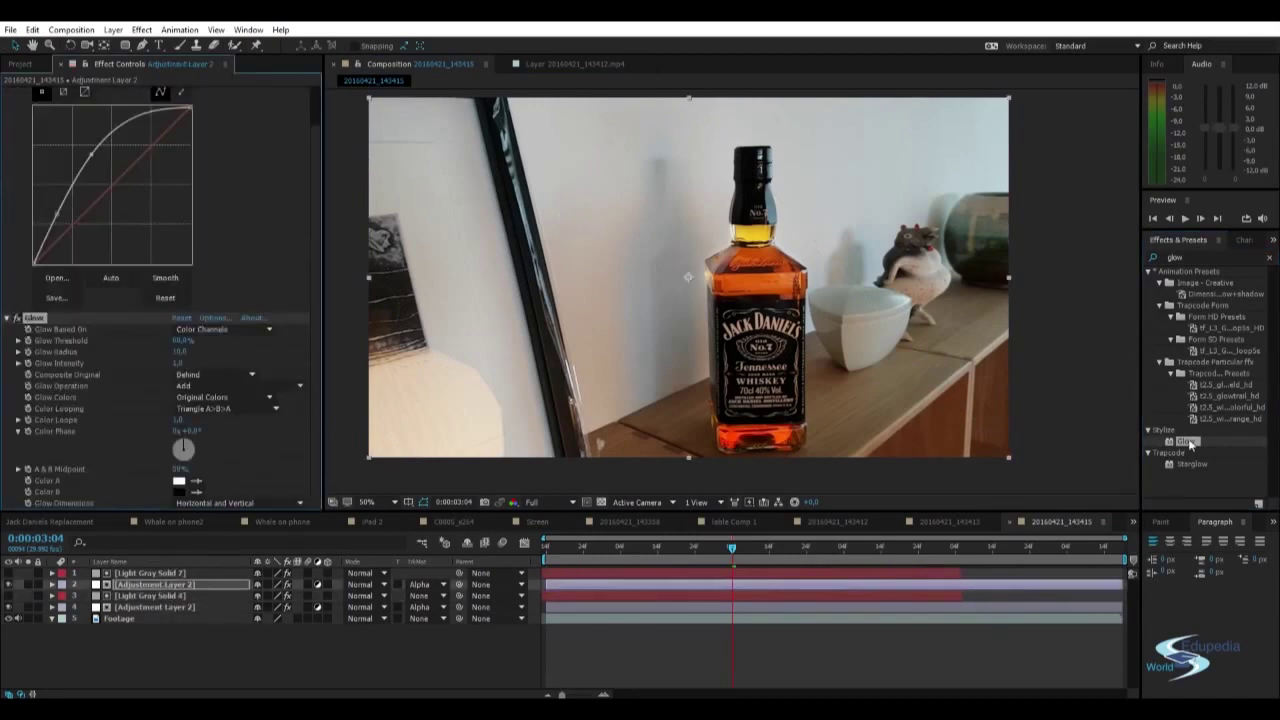
{"action": "left_click", "coordinate": [165, 608]}
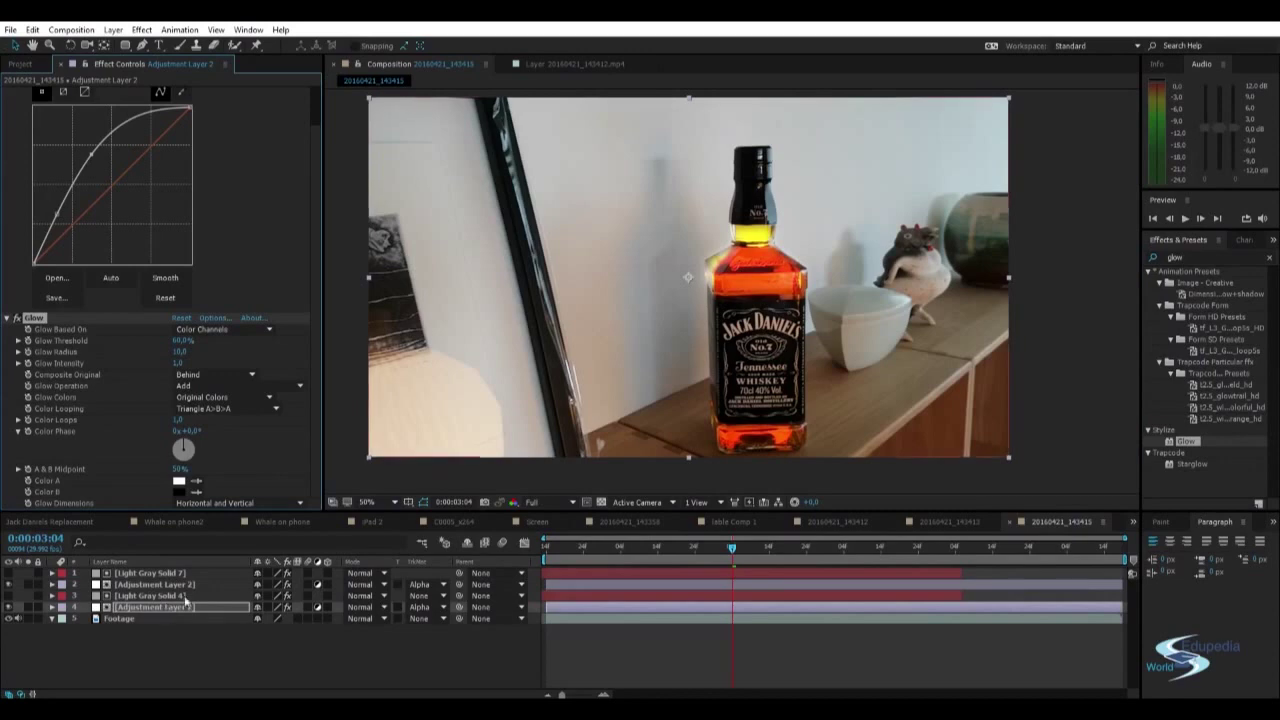
{"action": "left_click", "coordinate": [170, 650]}
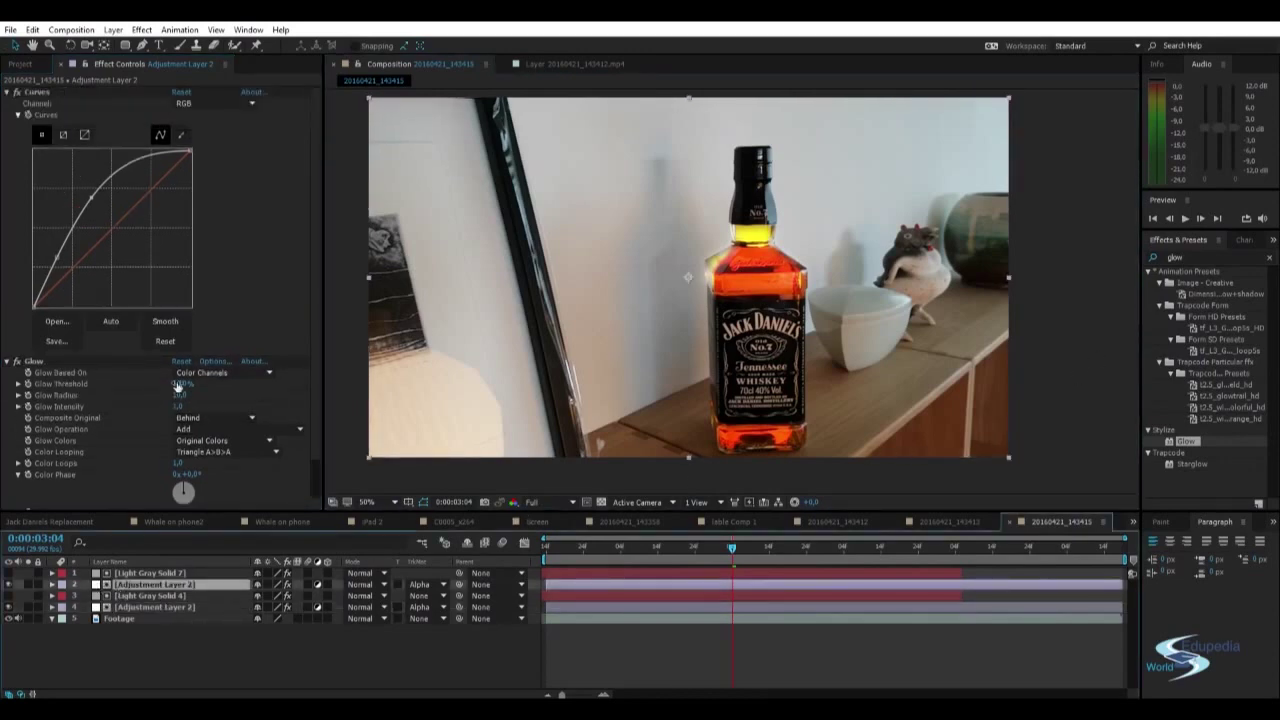
- Raise the Glow Threshold and lower the Glow Intensity for a subtle amber shine
{"action": "mouse_move", "coordinate": [178, 388]}
{"action": "left_mouse_down"}
{"action": "mouse_move", "coordinate": [293, 384]}
{"action": "mouse_move", "coordinate": [139, 394]}
{"action": "mouse_move", "coordinate": [229, 397]}
{"action": "left_mouse_up"}
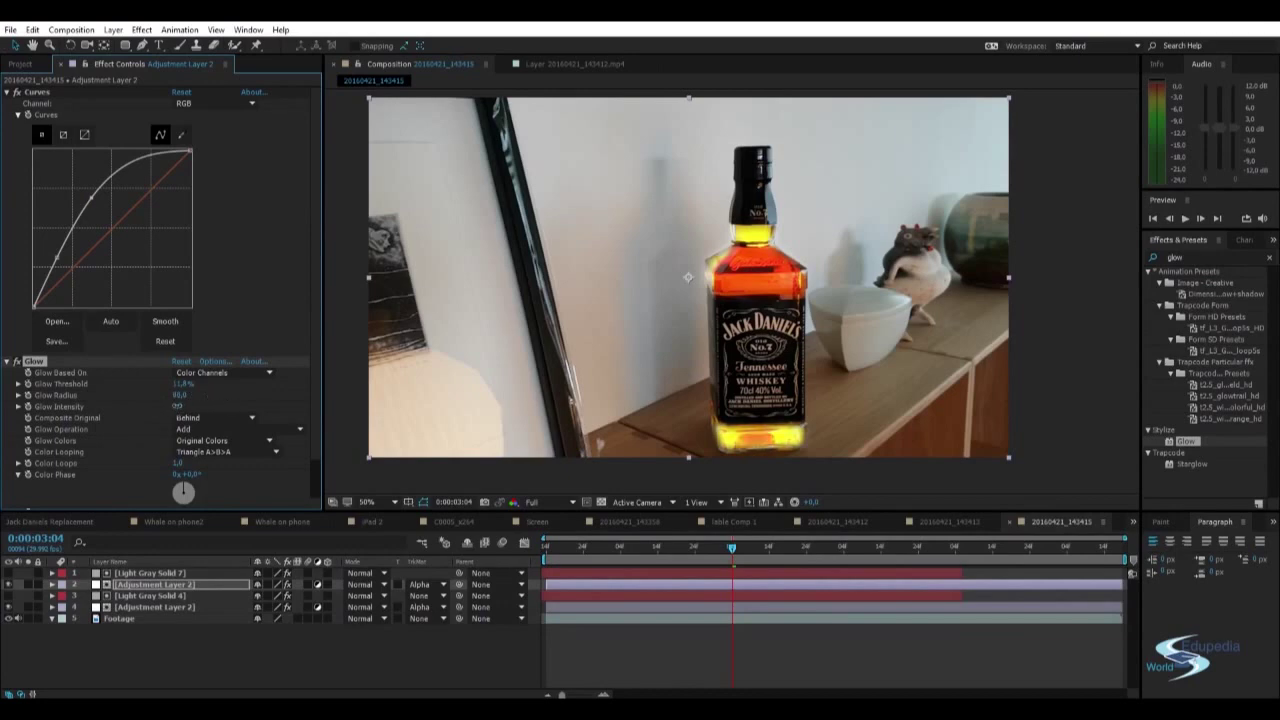
{"action": "left_click_drag", "start_coordinate": [151, 408], "coordinate": [88, 416]}
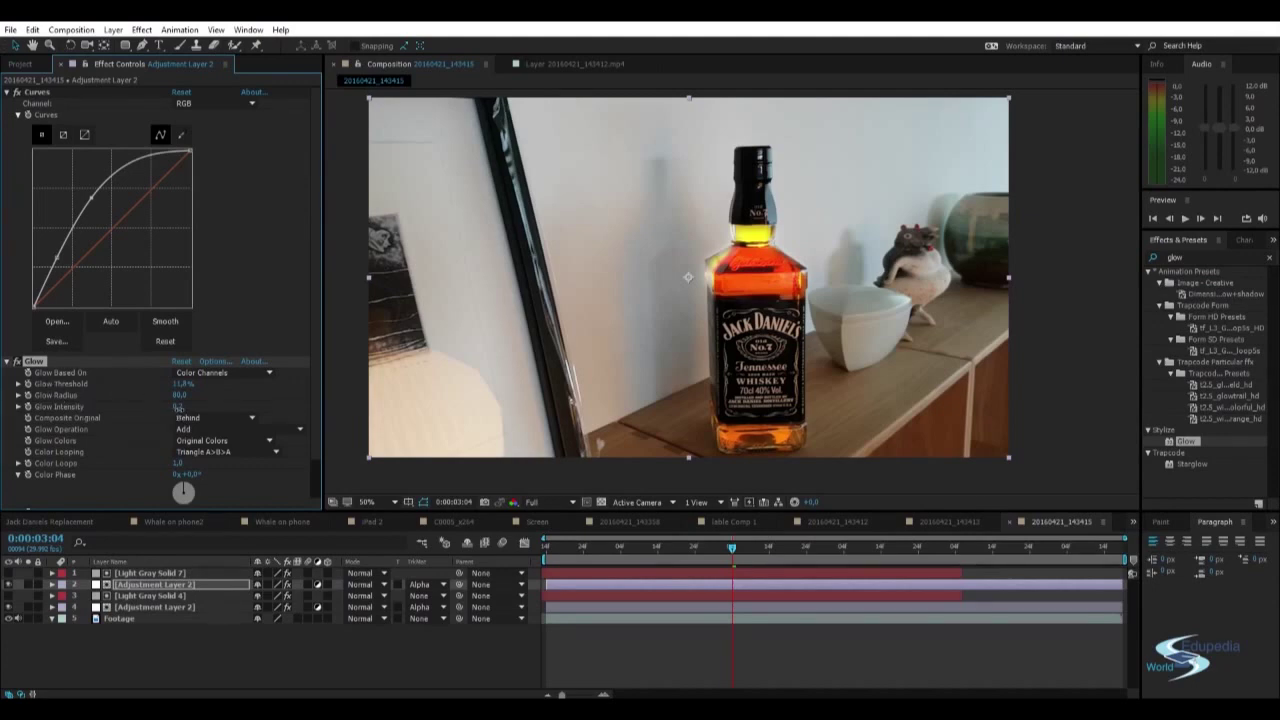
{"action": "left_click_drag", "start_coordinate": [178, 408], "coordinate": [152, 412]}
{"action": "left_click", "coordinate": [124, 606]}
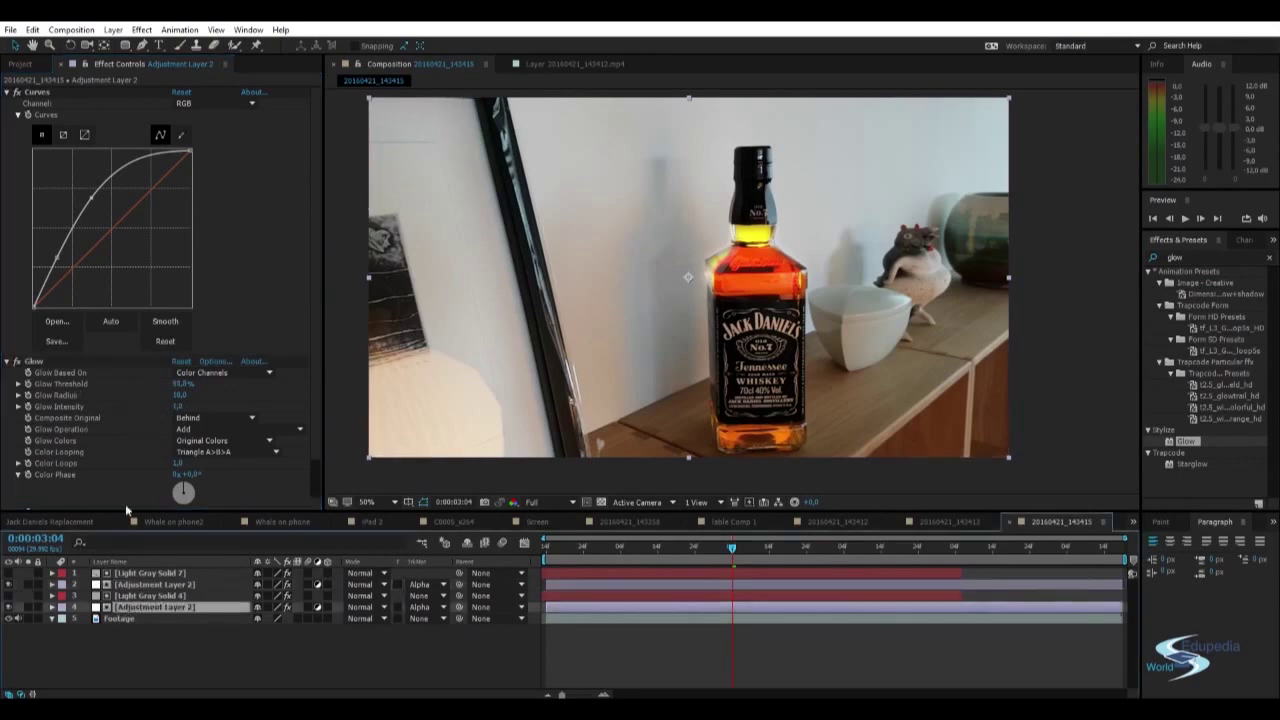
{"action": "left_click", "coordinate": [35, 362]}
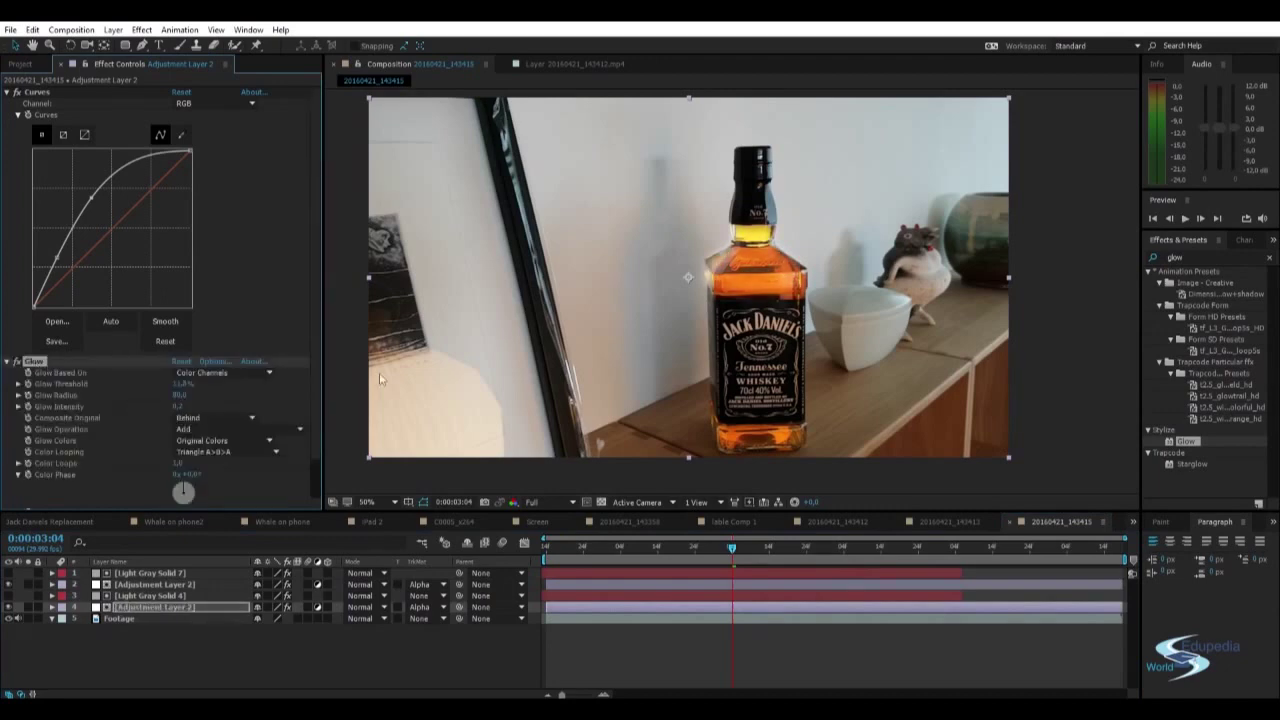
{"action": "left_click", "coordinate": [346, 345]}
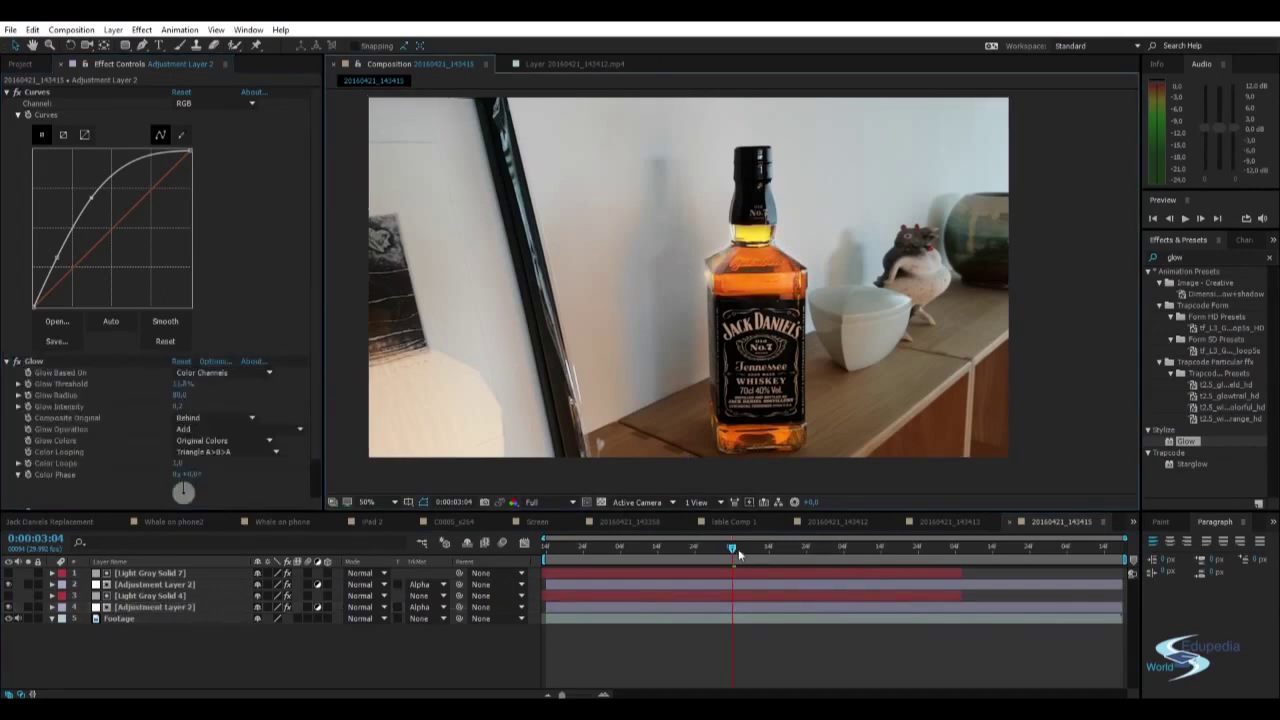
{"action": "left_click_drag", "start_coordinate": [739, 553], "coordinate": [904, 548]}
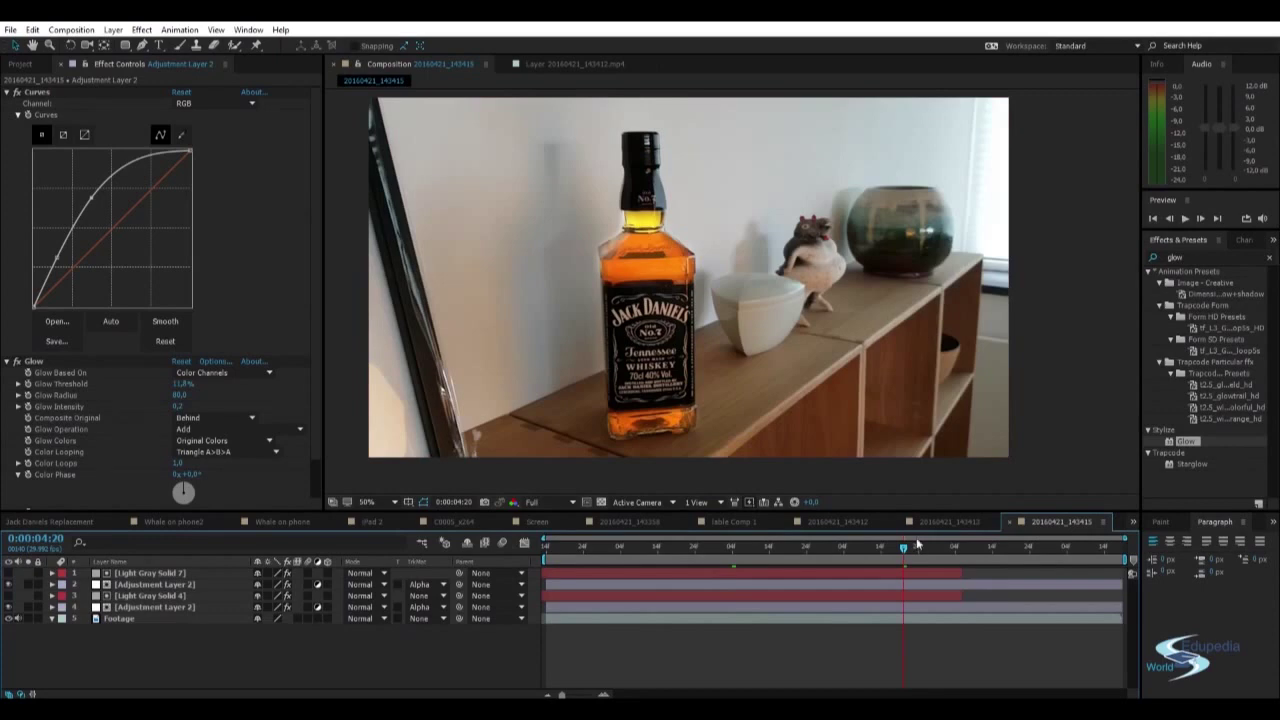
{"action": "left_click", "coordinate": [948, 546]}
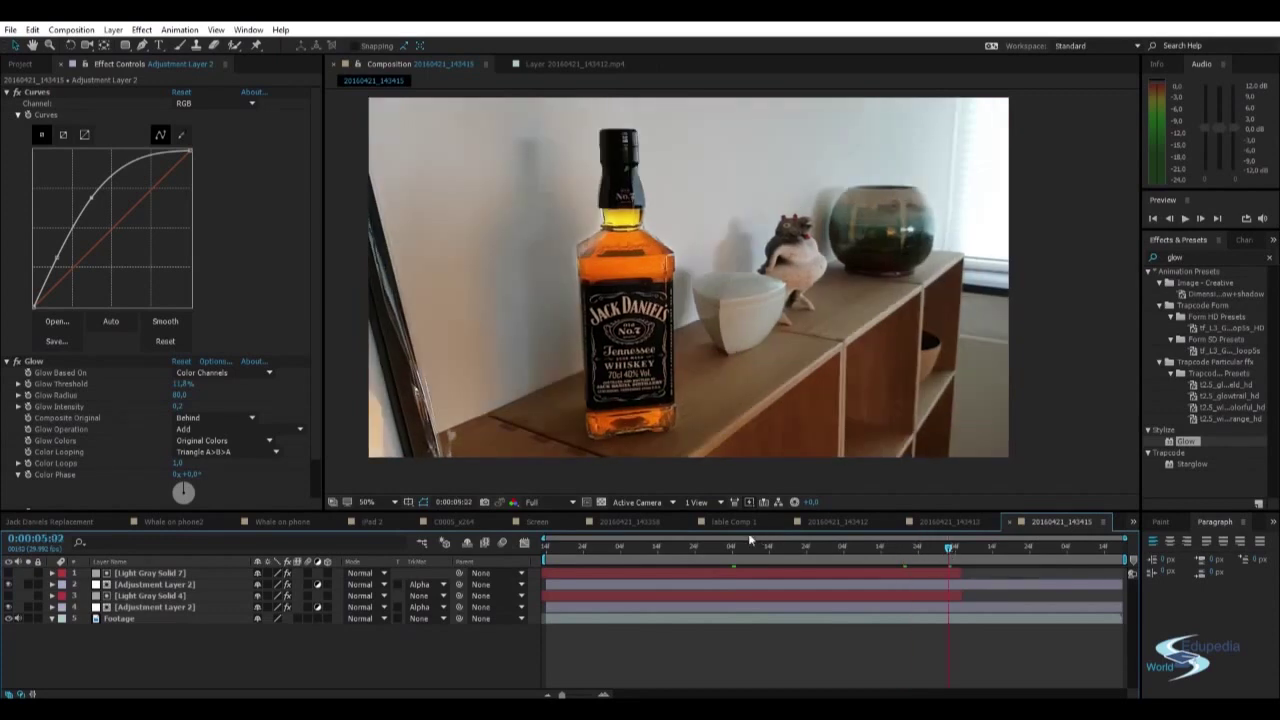
{"action": "left_click", "coordinate": [600, 545]}
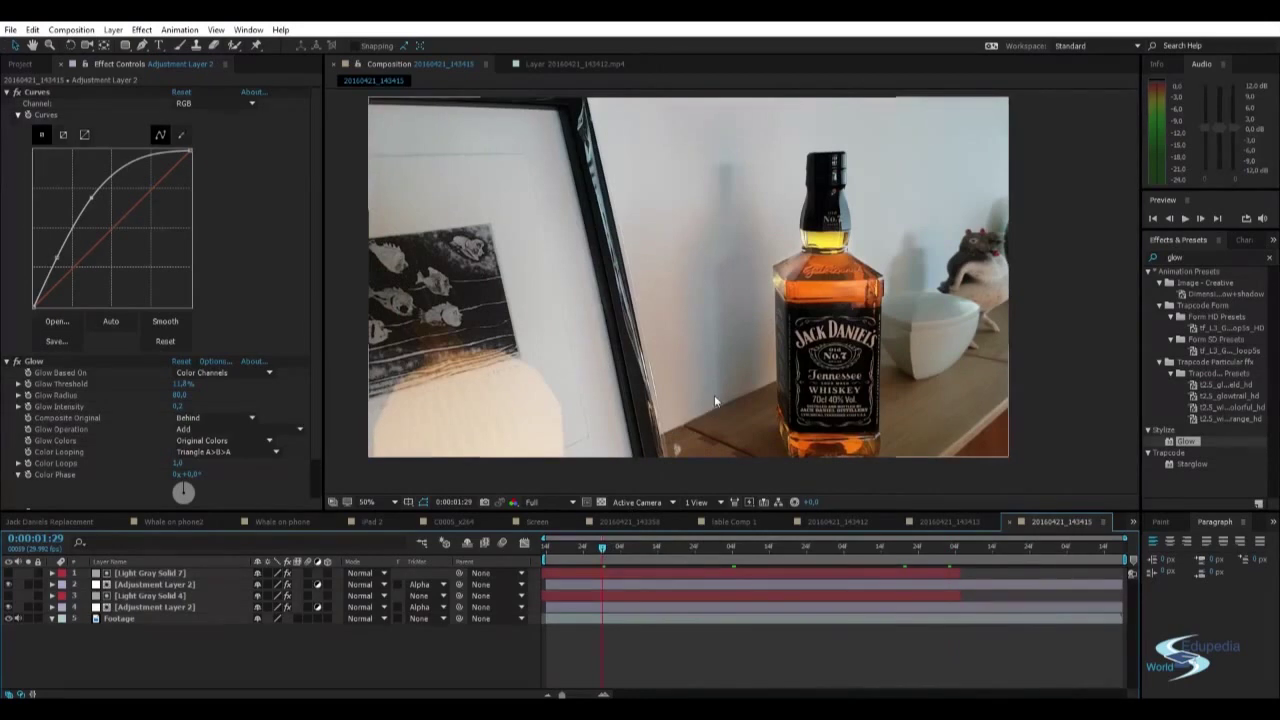